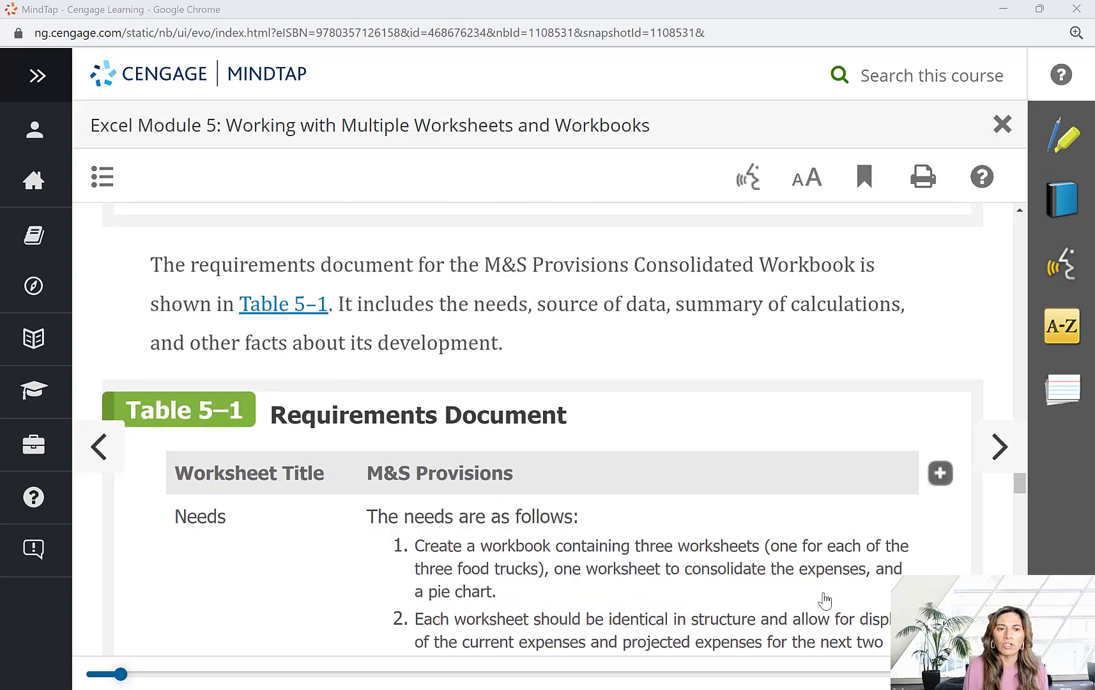
# - Read the M&S Provisions requirements document in Table 5–1 and the consolidated worksheet sketch in Figure 5–2
pyautogui.scroll(-1, 824, 600)
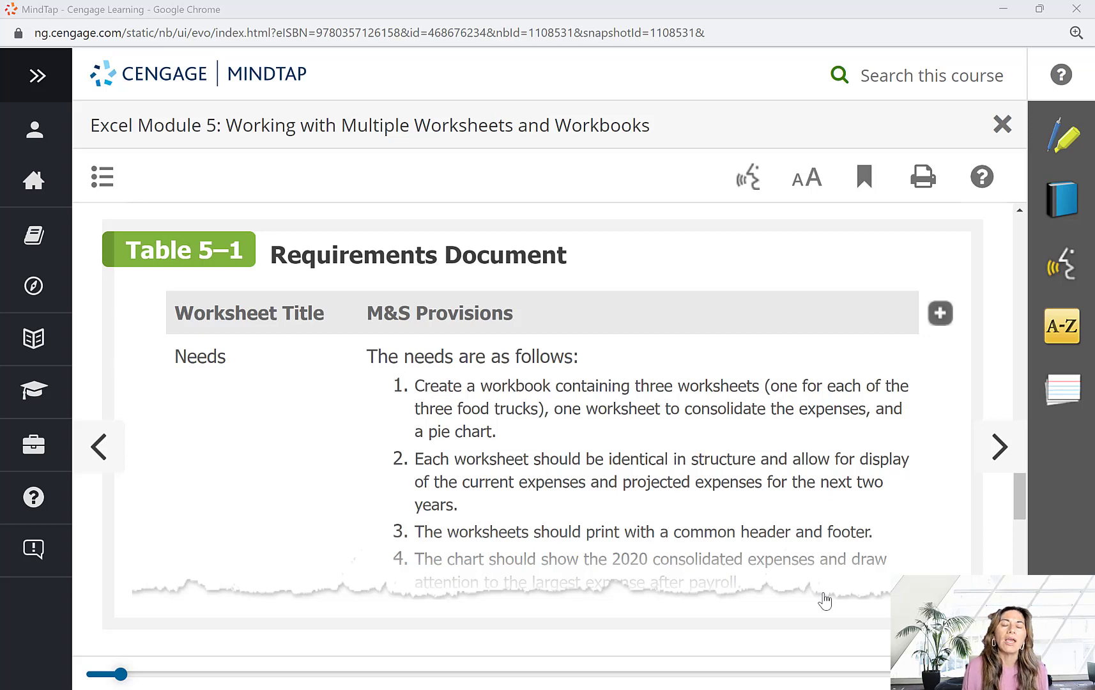
pyautogui.scroll(-3, 824, 600)
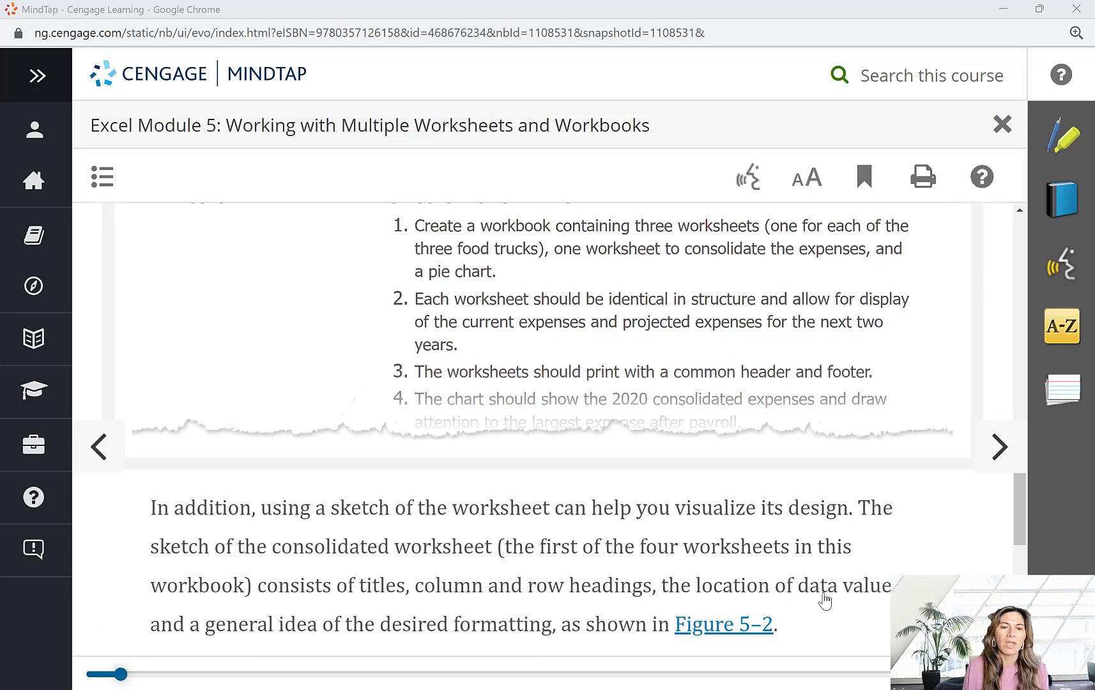
pyautogui.scroll(-3, 823, 600)
pyautogui.scroll(-3, 823, 600)
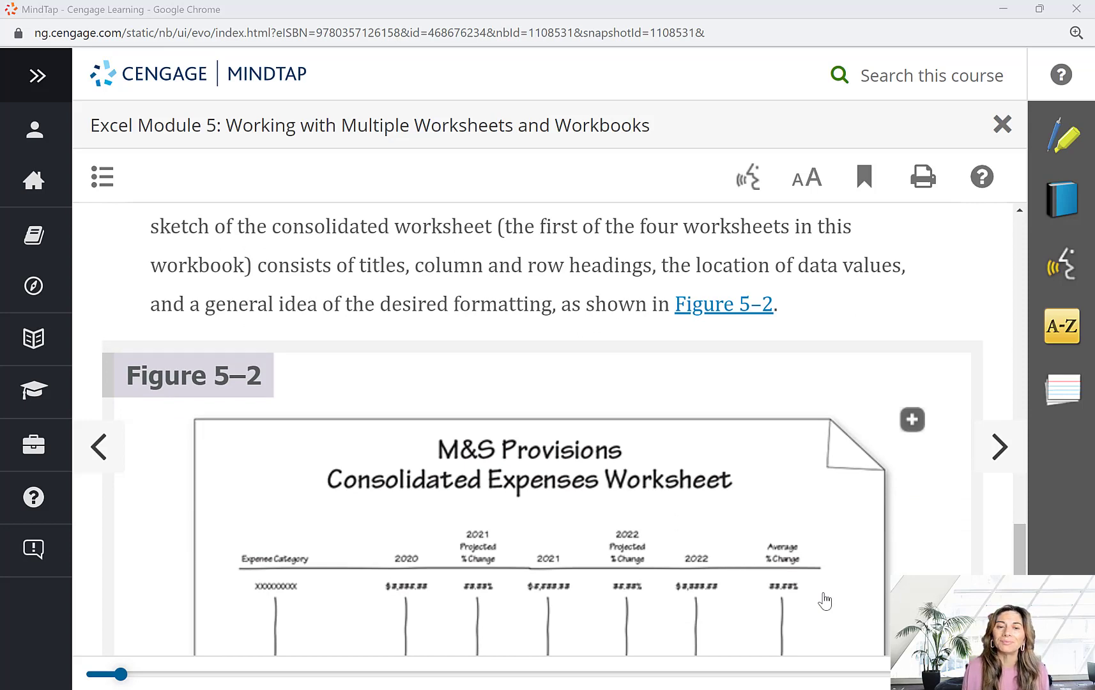
pyautogui.scroll(-2, 824, 600)
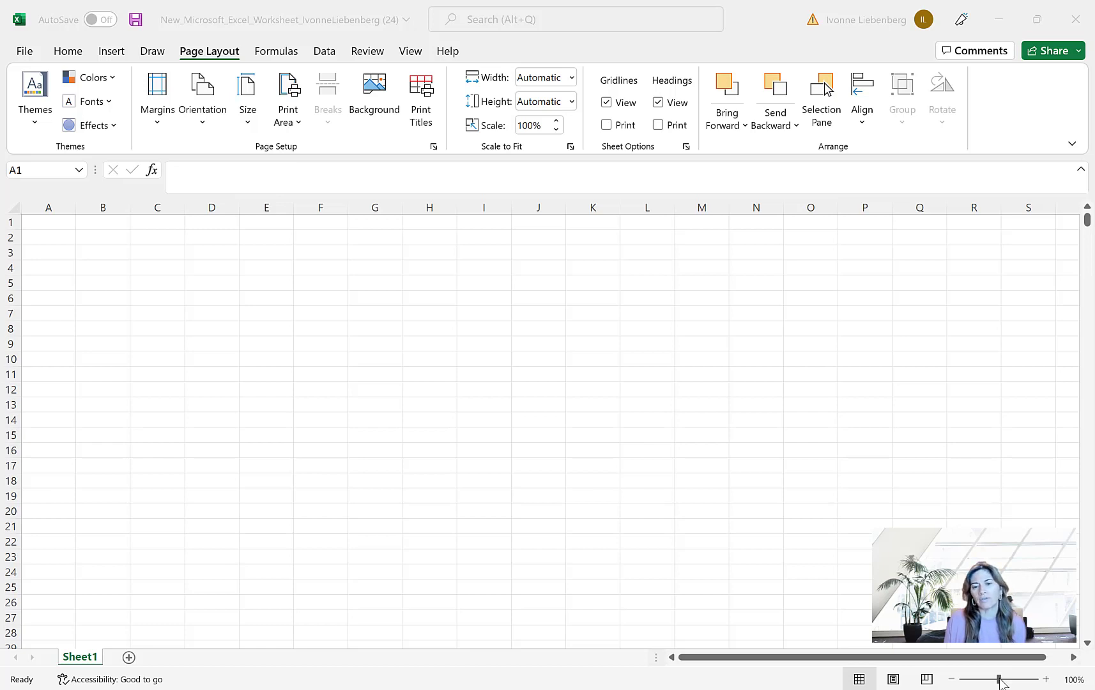
# - Switch to the blank Excel workbook and set the worksheet zoom to 120%
pyautogui.click(1001, 682)
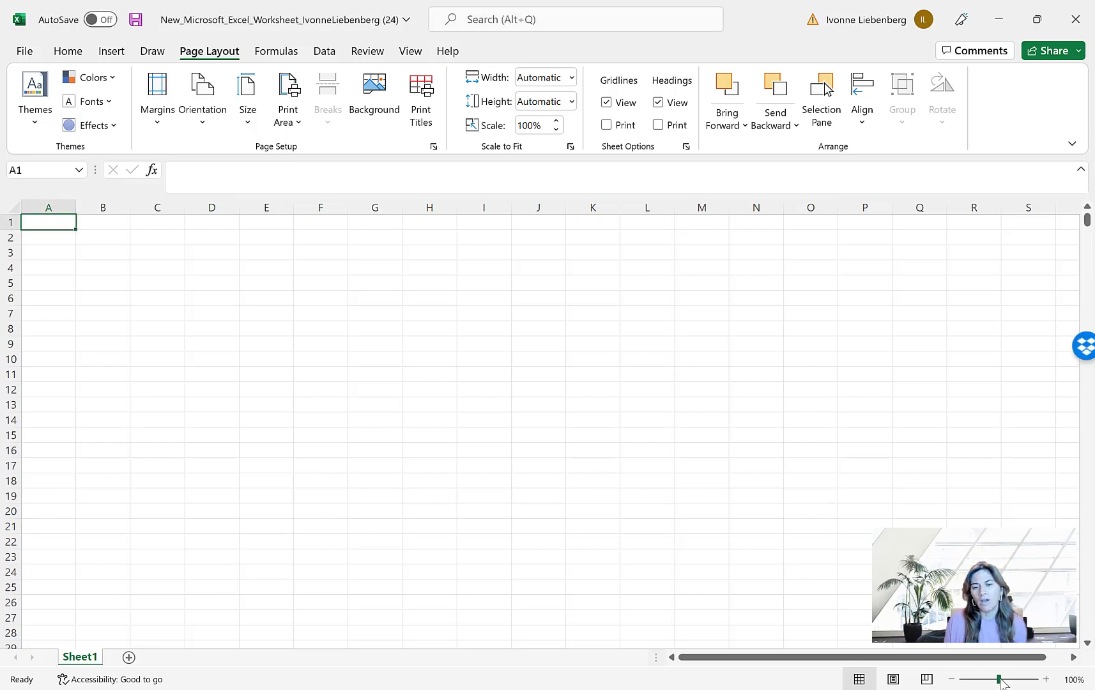
pyautogui.click(1045, 679)
pyautogui.click(1045, 679)
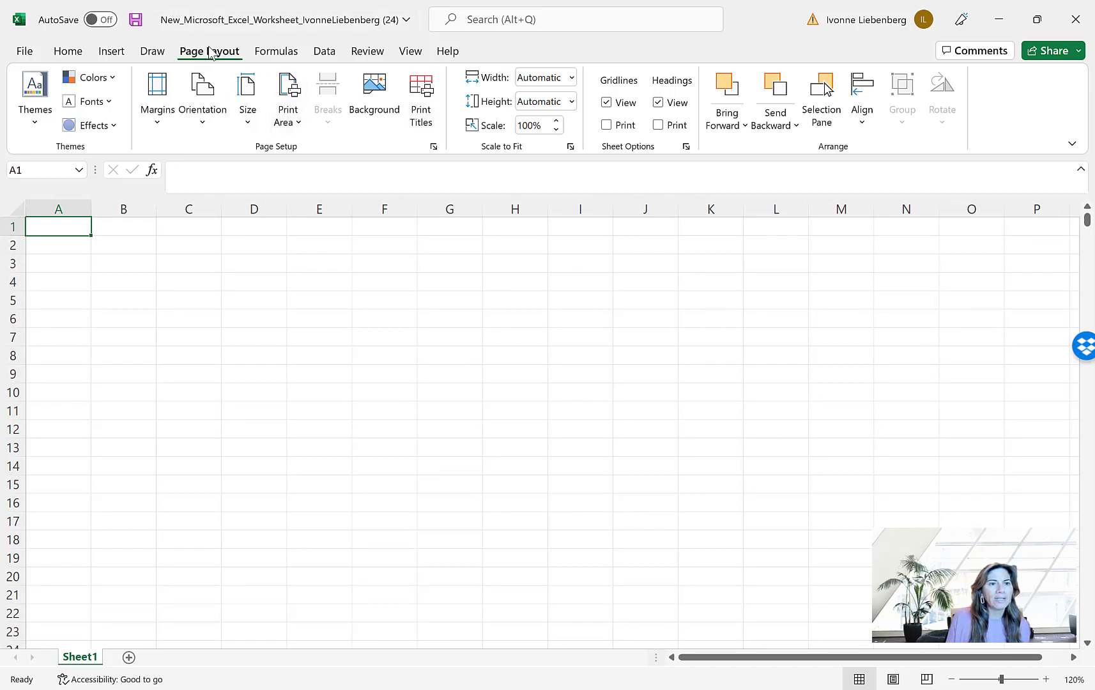
# - Look through all the built-in workbook themes for the Feathered theme, leaving the current theme applied
pyautogui.click(36, 128)
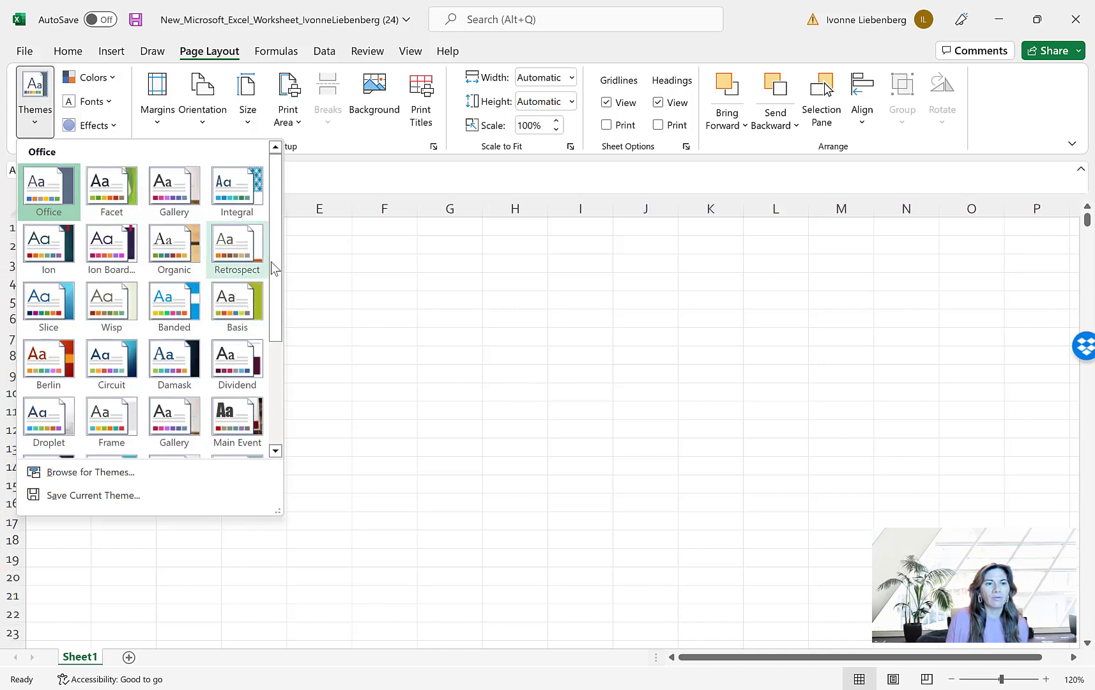
pyautogui.moveTo(274, 267); pyautogui.dragTo(267, 384)
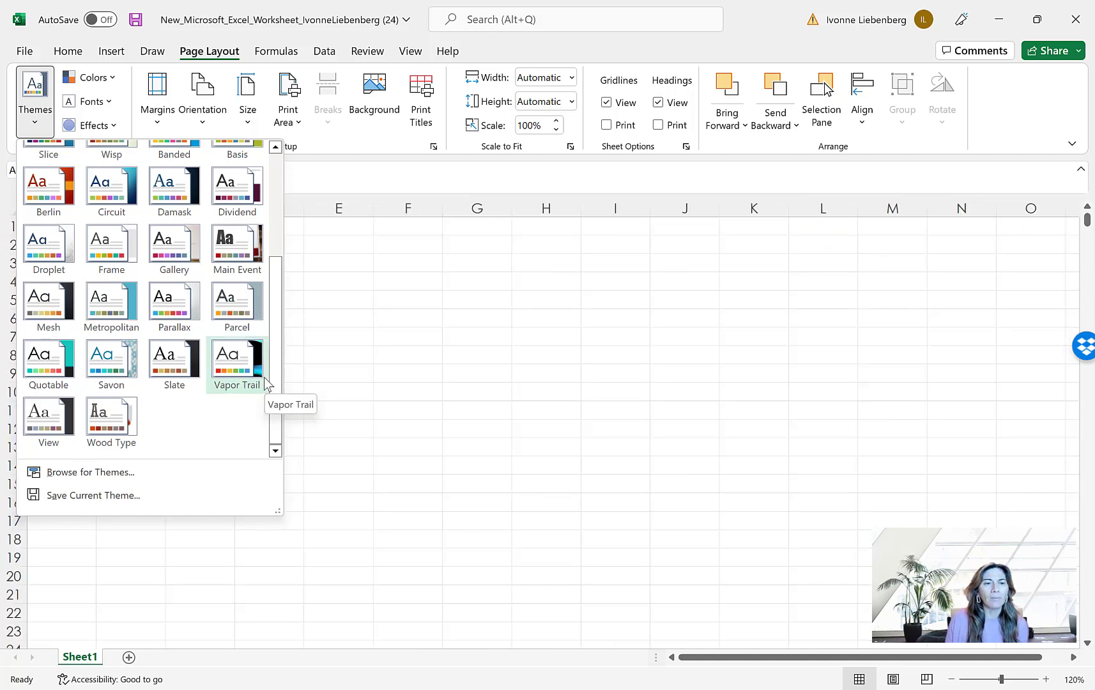
pyautogui.click(438, 441)
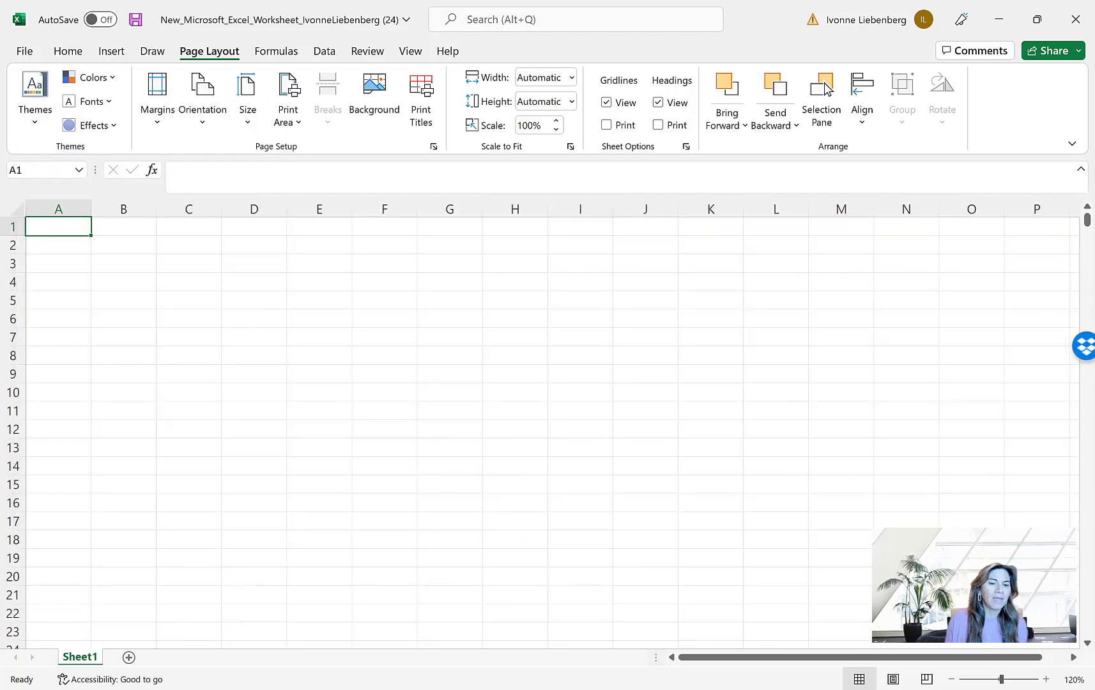
# - Switch to Chrome, search Google for "feathered theme in excel" and open the Feathered page on Microsoft templates
pyautogui.click(540, 689)
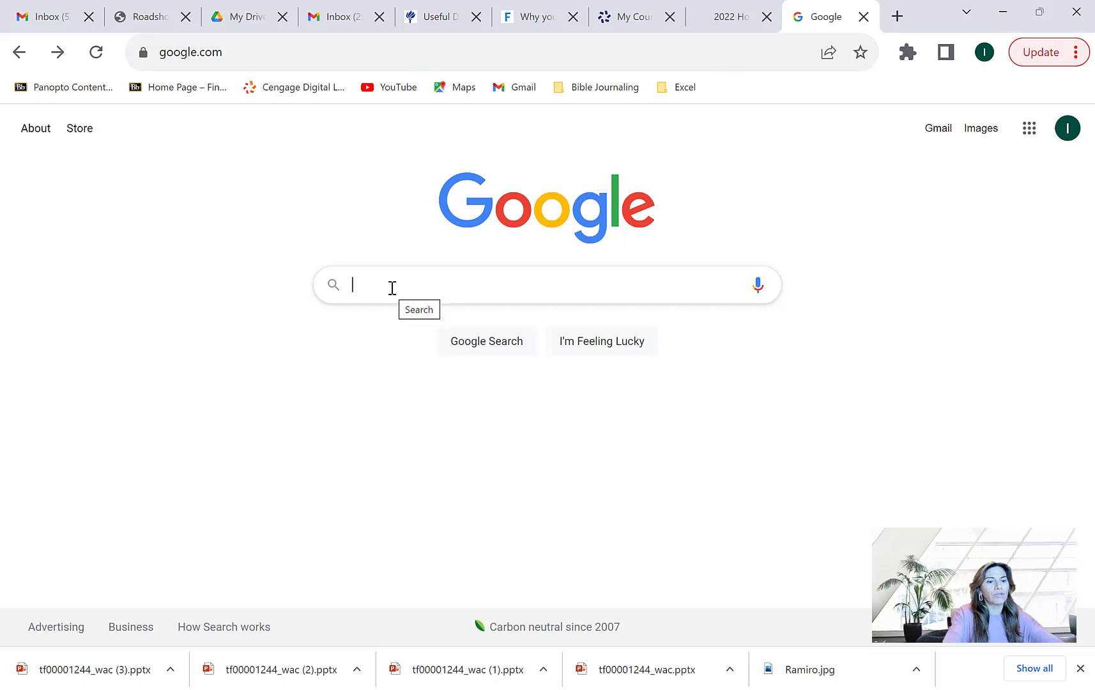
pyautogui.write('feathered t')
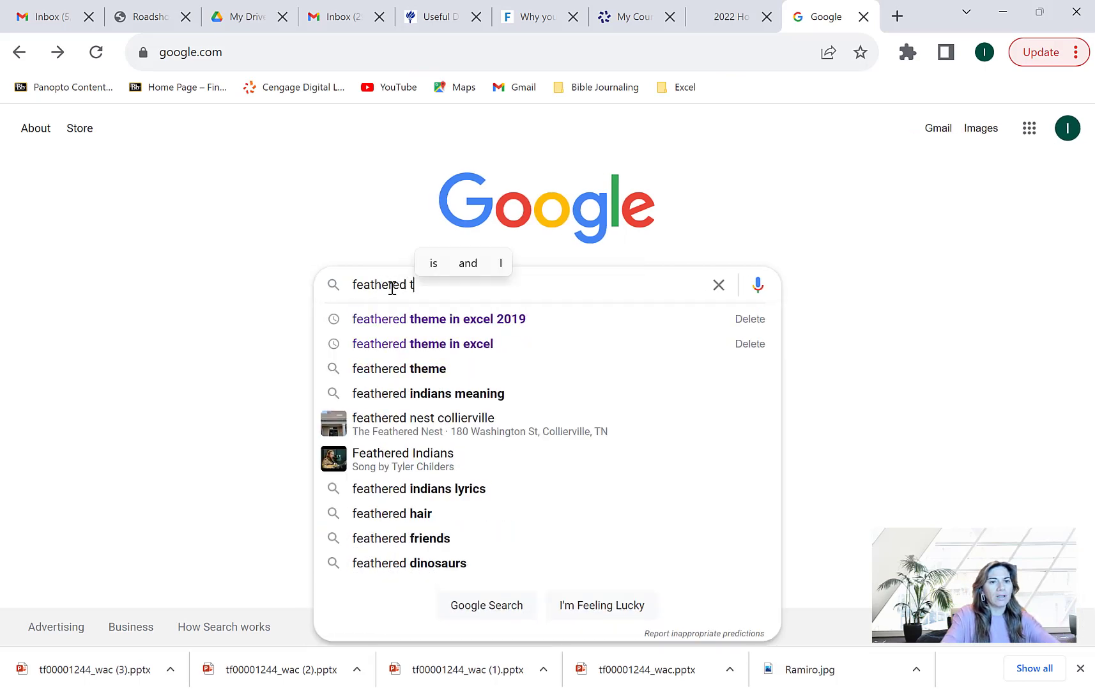
pyautogui.write('heme i')
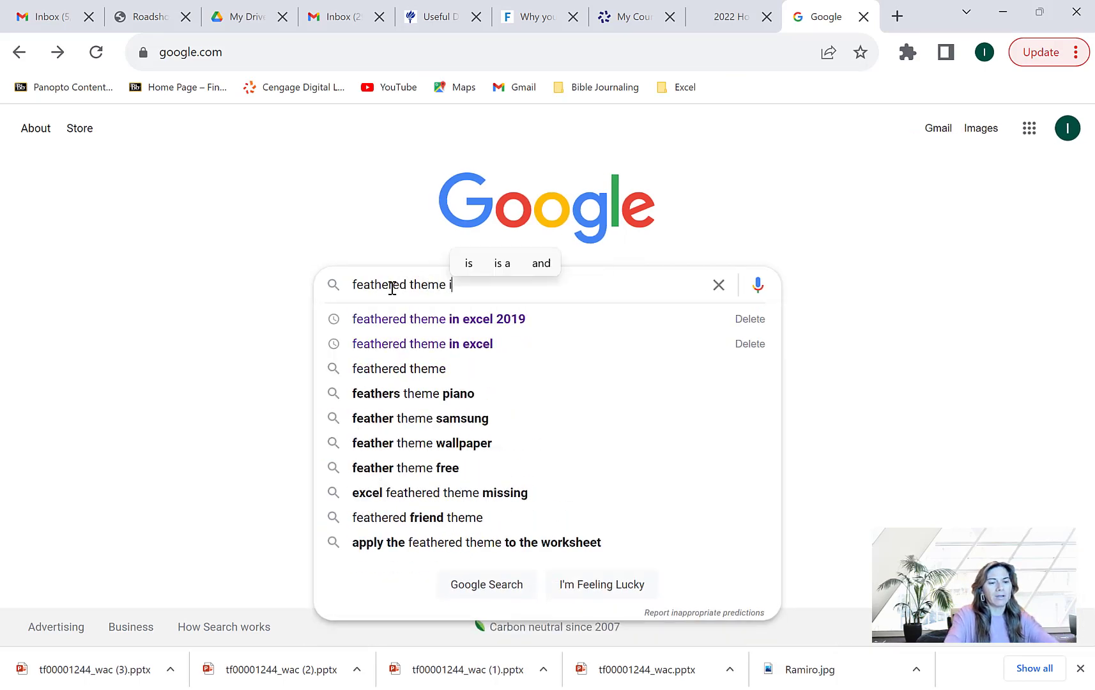
pyautogui.write('n excel')
pyautogui.press('Return')
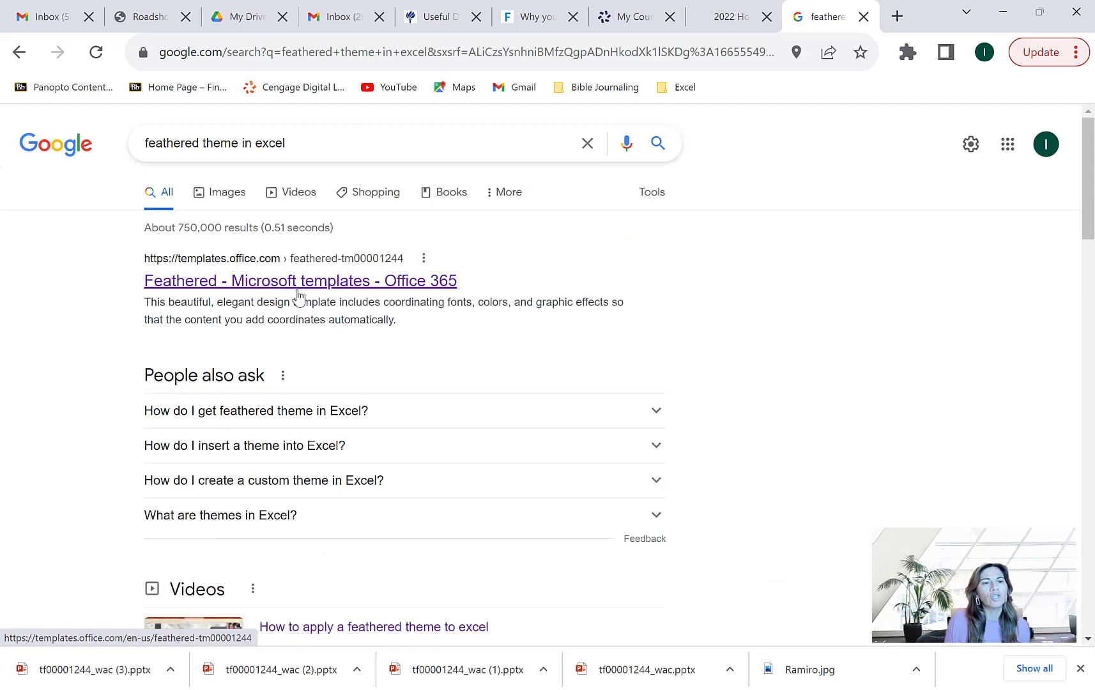
pyautogui.click(332, 285)
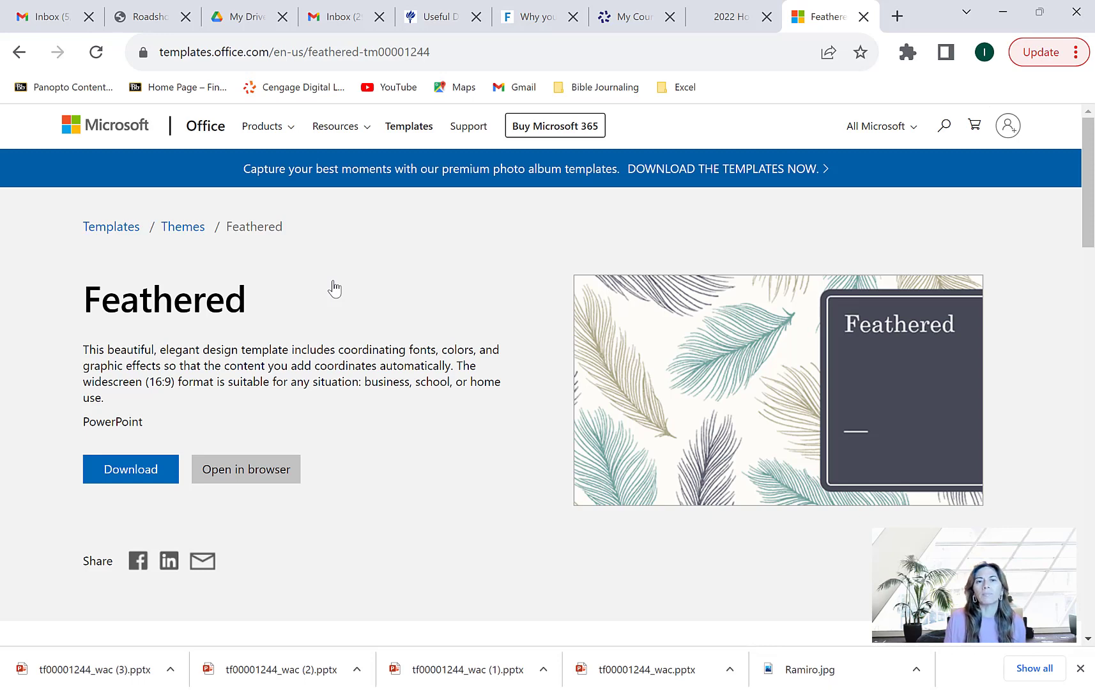
# - Download the Feathered template, open the downloaded file in PowerPoint and enable editing
pyautogui.click(118, 476)
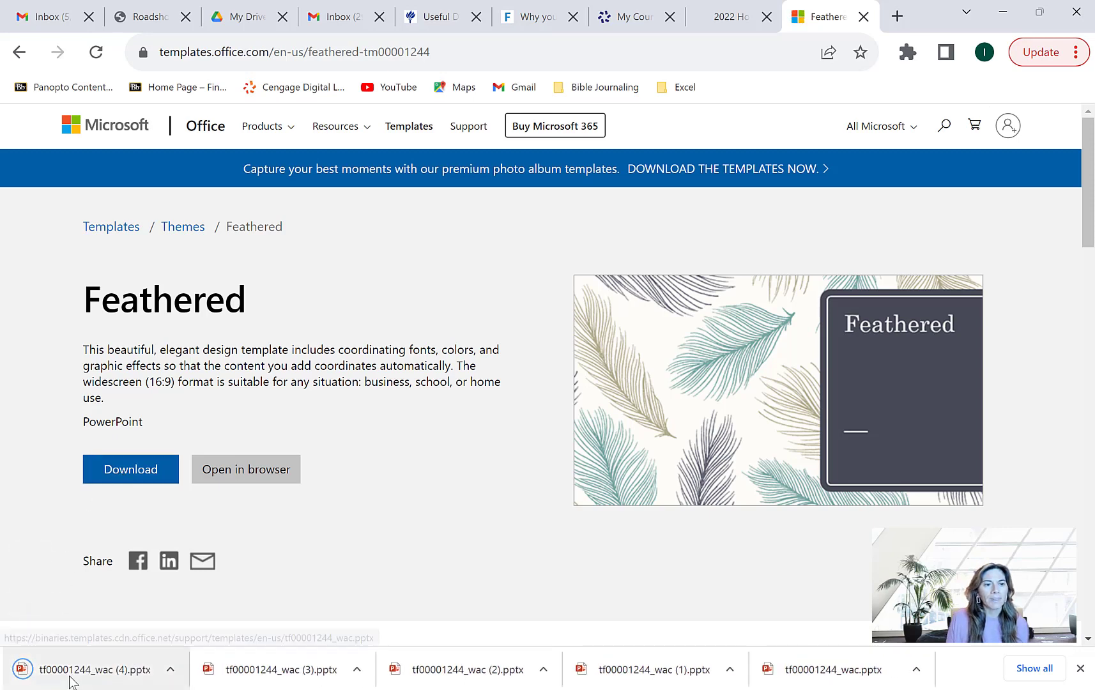
pyautogui.click(83, 668)
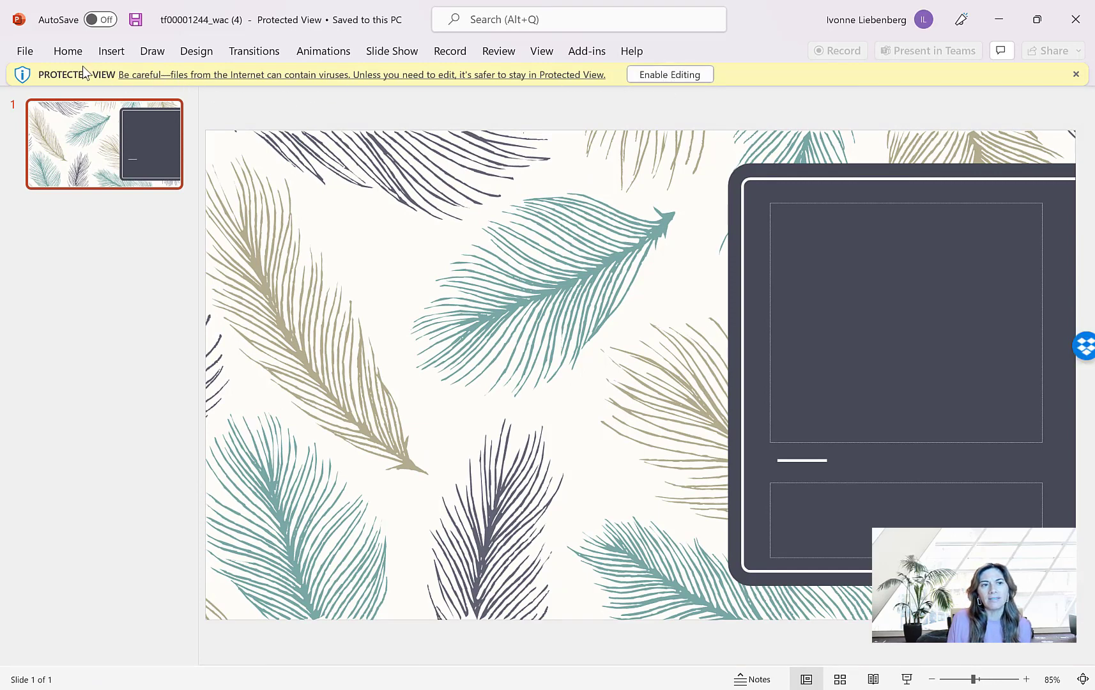
pyautogui.click(666, 74)
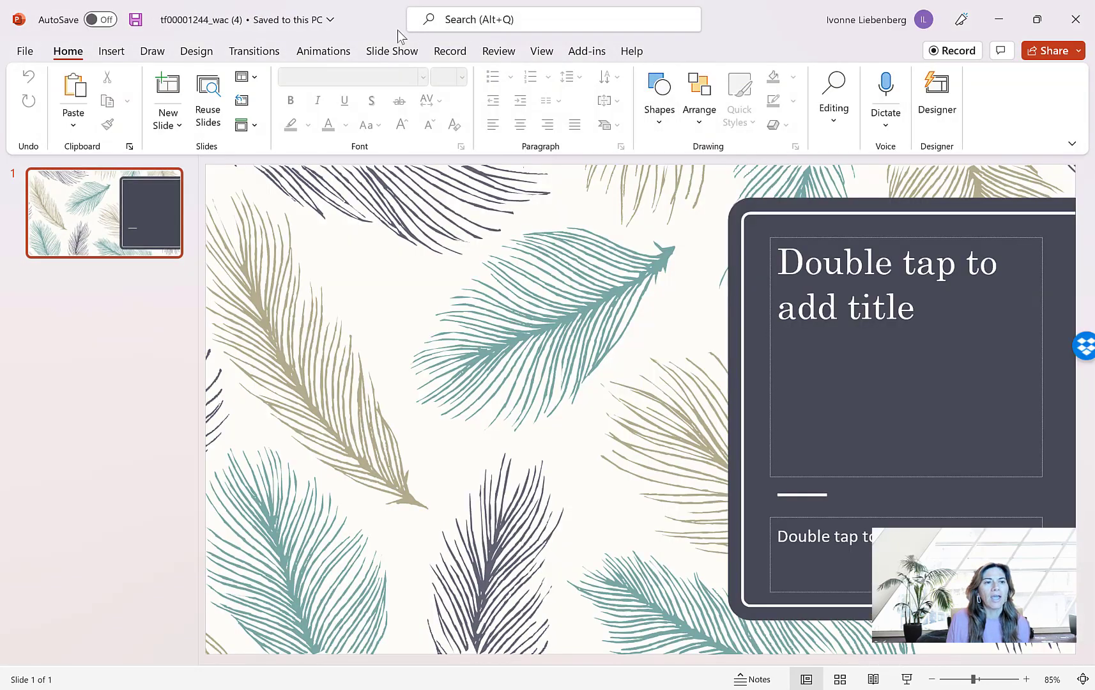
# - Start saving the presentation's current theme as an Office Theme file and choose the Downloads folder as its location
pyautogui.click(195, 56)
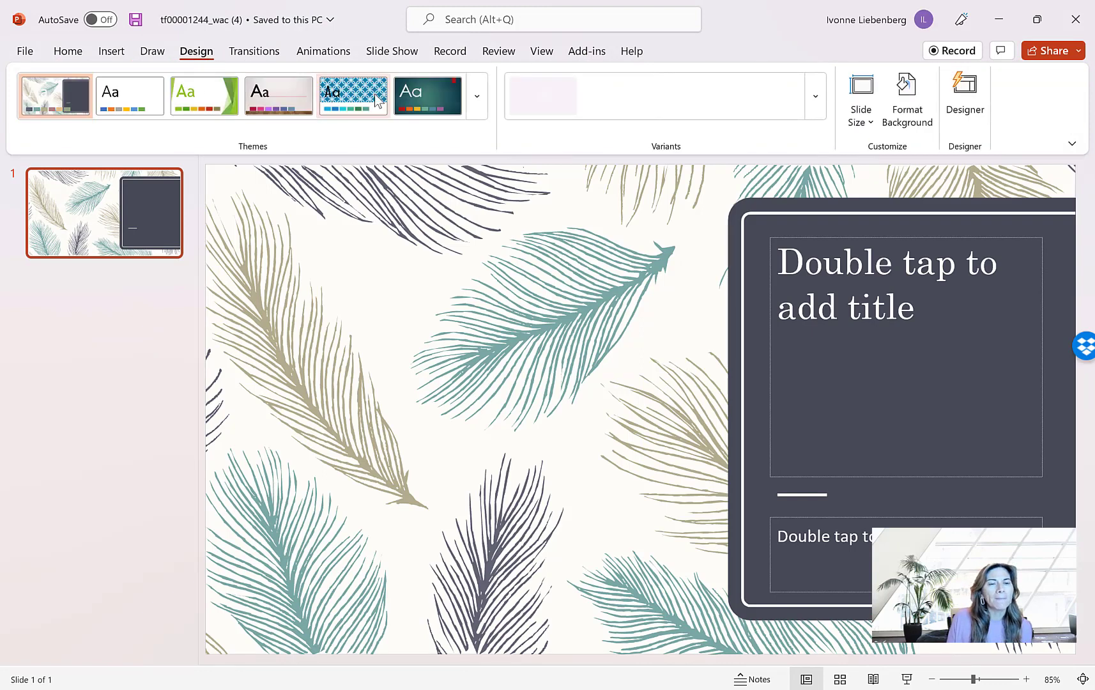
pyautogui.click(476, 96)
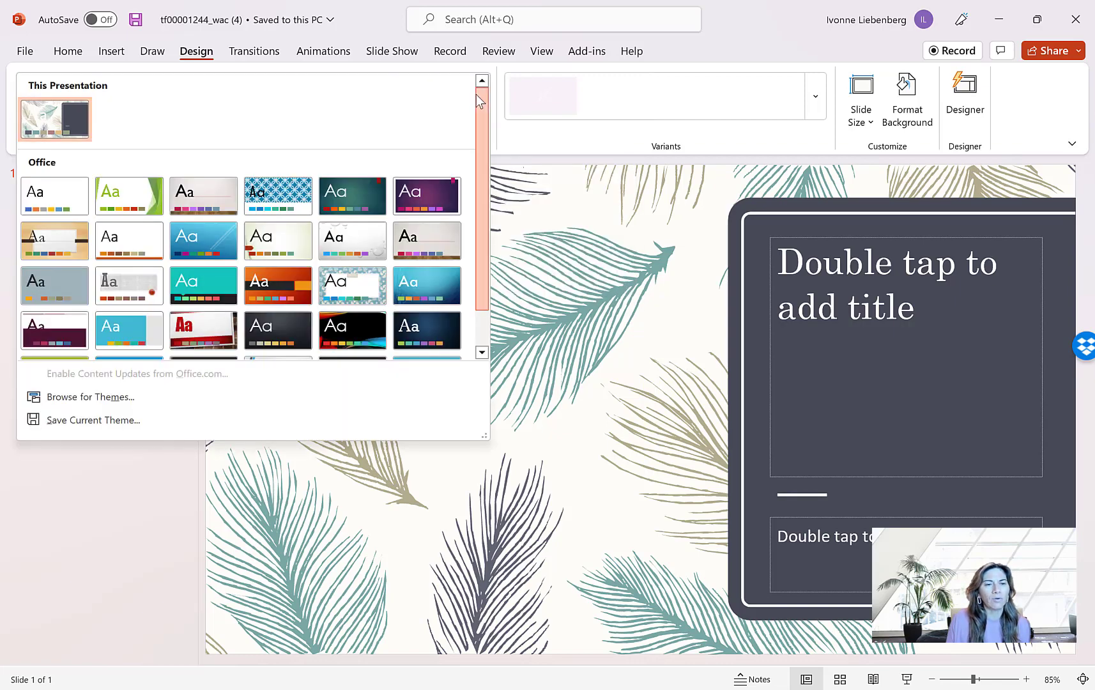
pyautogui.click(83, 420)
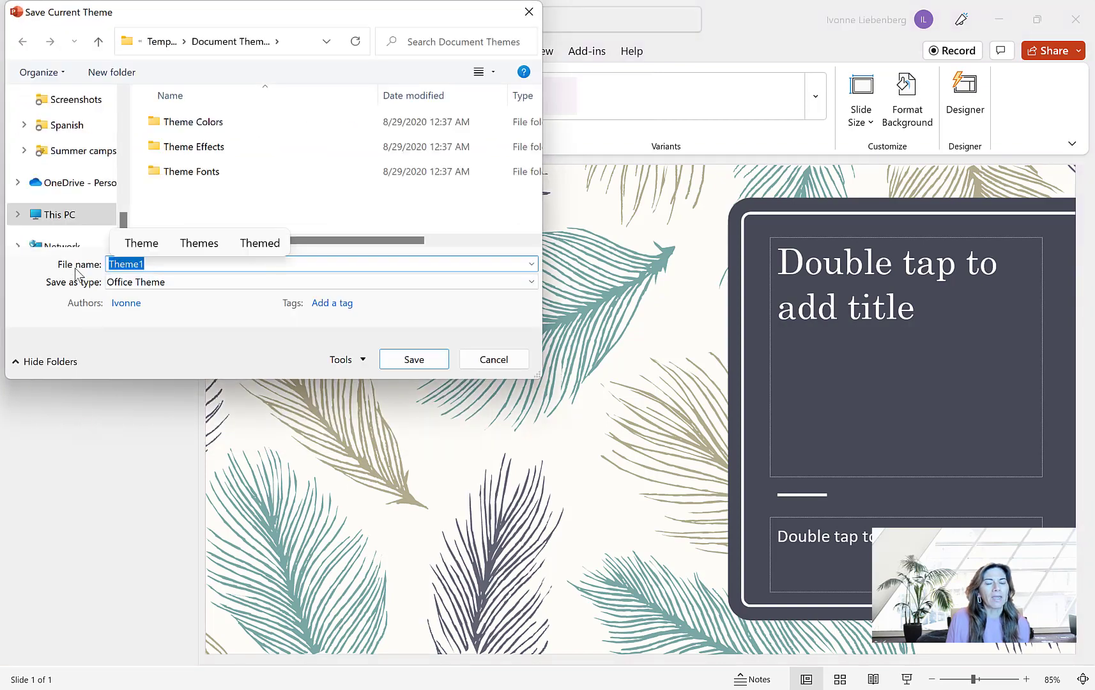
pyautogui.scroll(2, 54, 215)
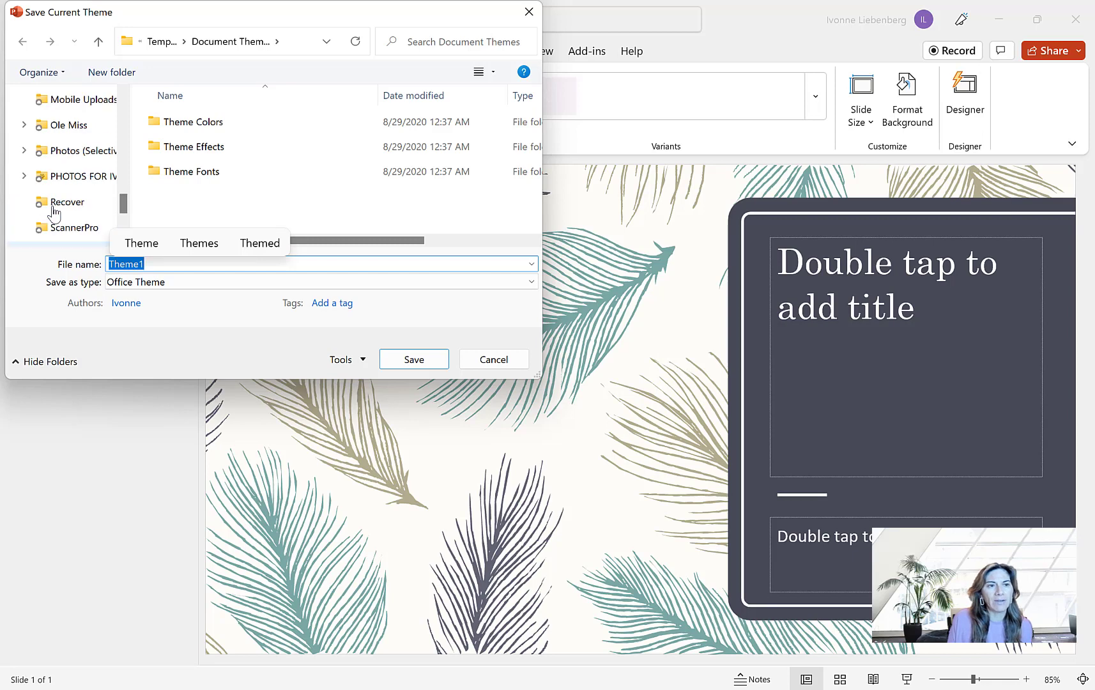
pyautogui.scroll(10, 53, 215)
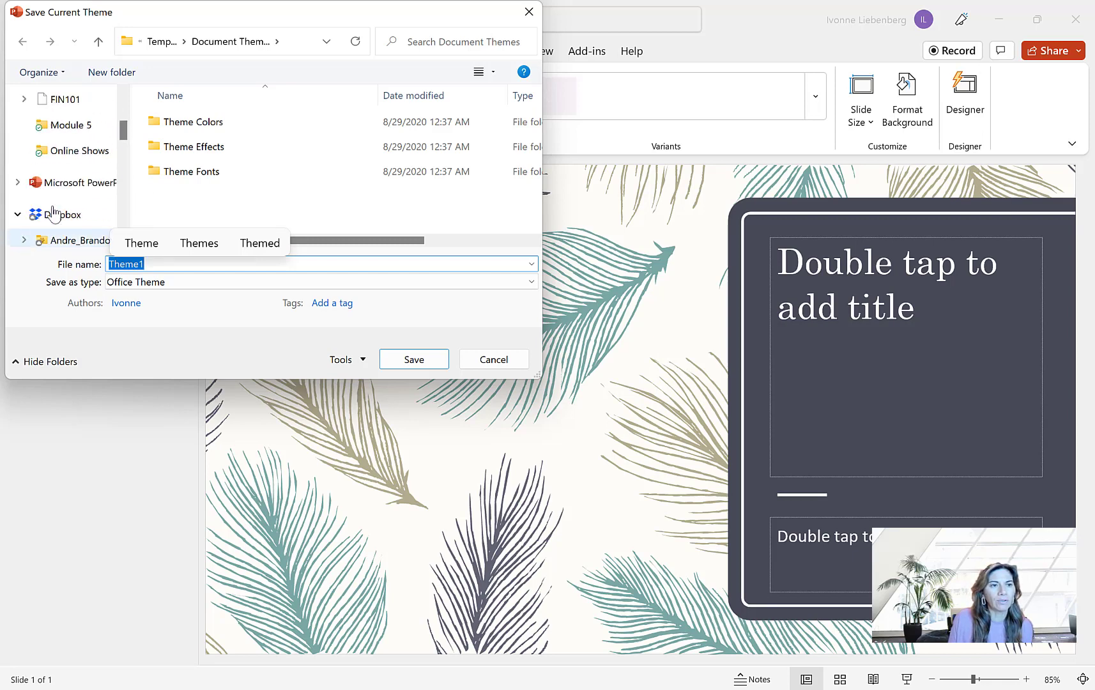
pyautogui.scroll(5, 54, 215)
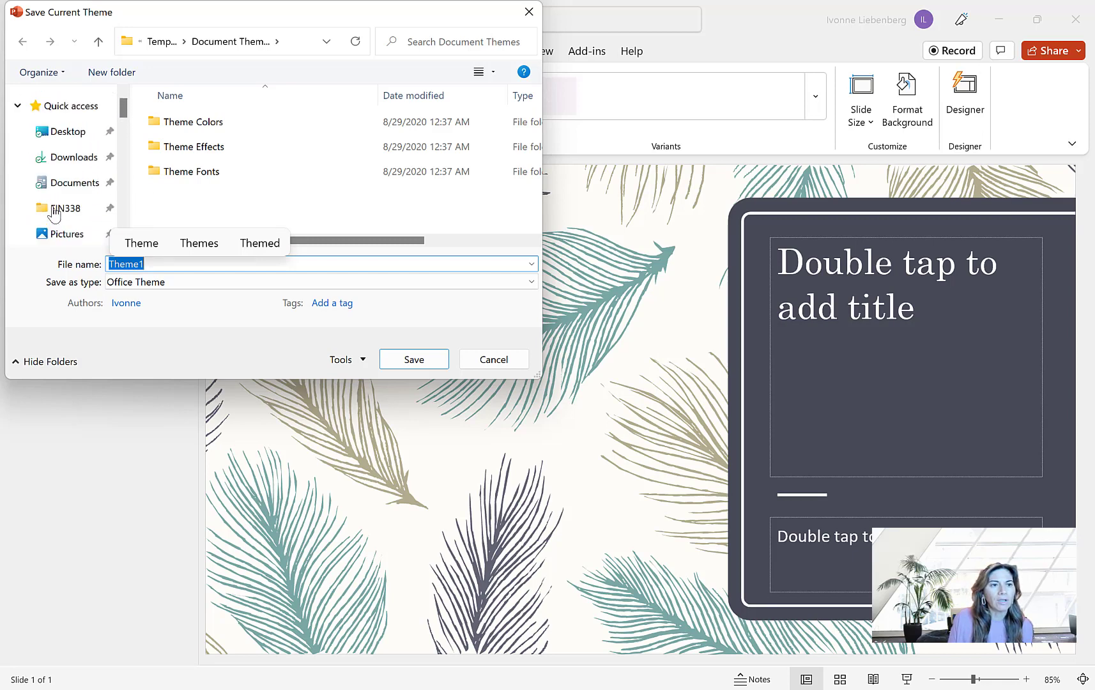
pyautogui.click(89, 164)
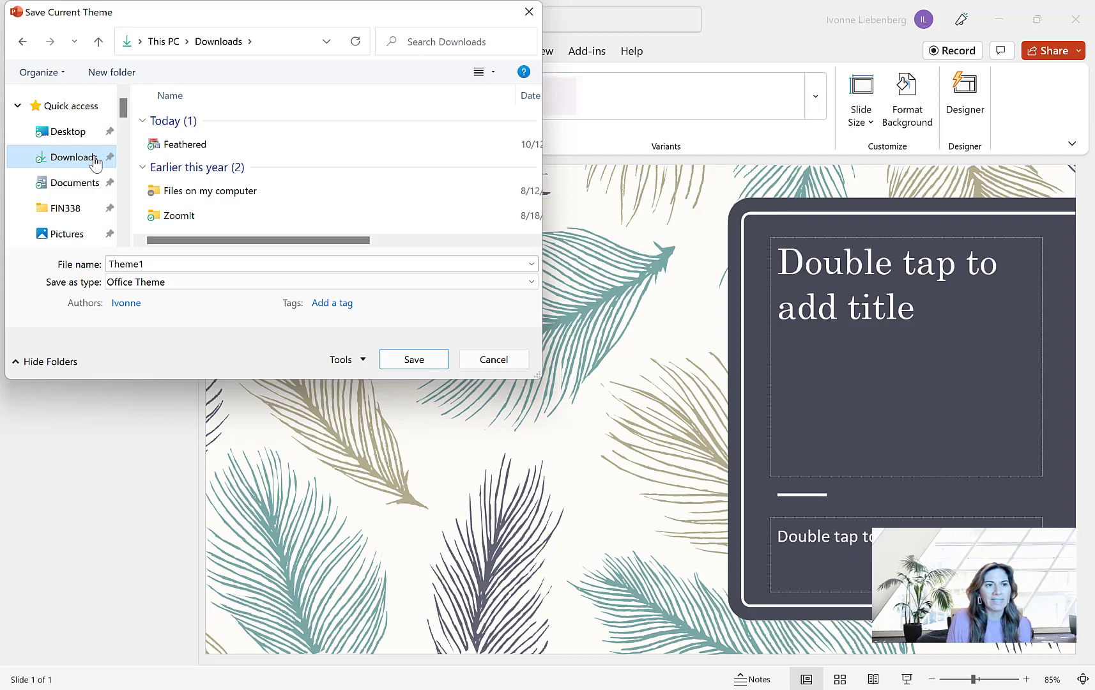
# - Name the theme file Feathered and save it, replacing the existing Feathered.thmx
pyautogui.doubleClick(170, 265)
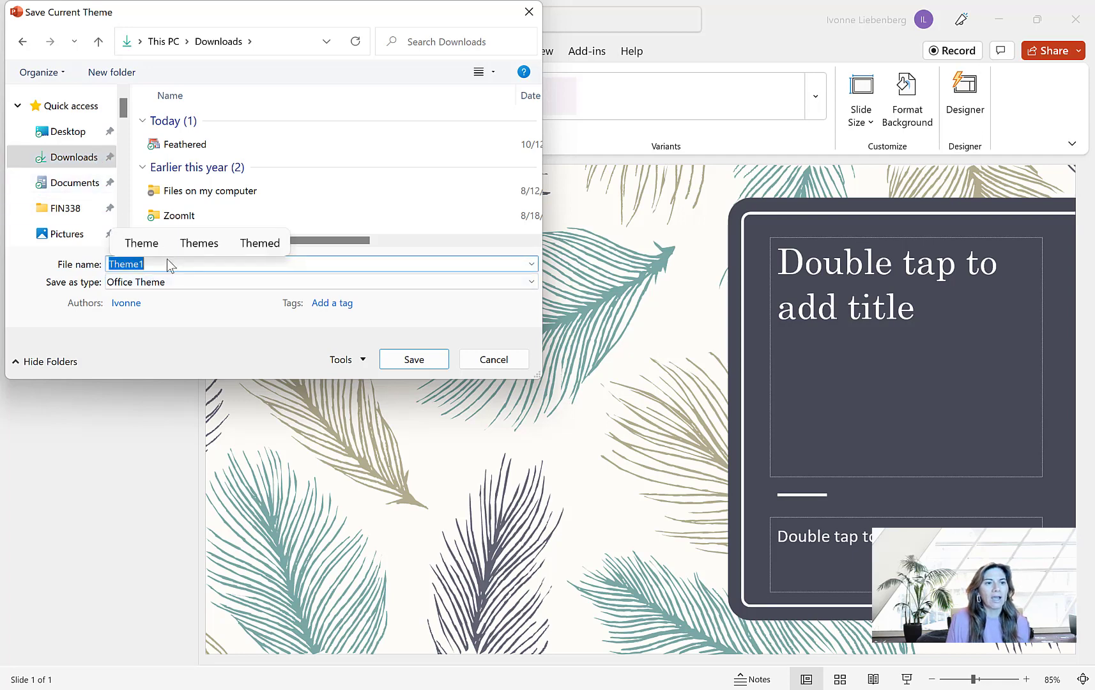
pyautogui.write('Feathered')
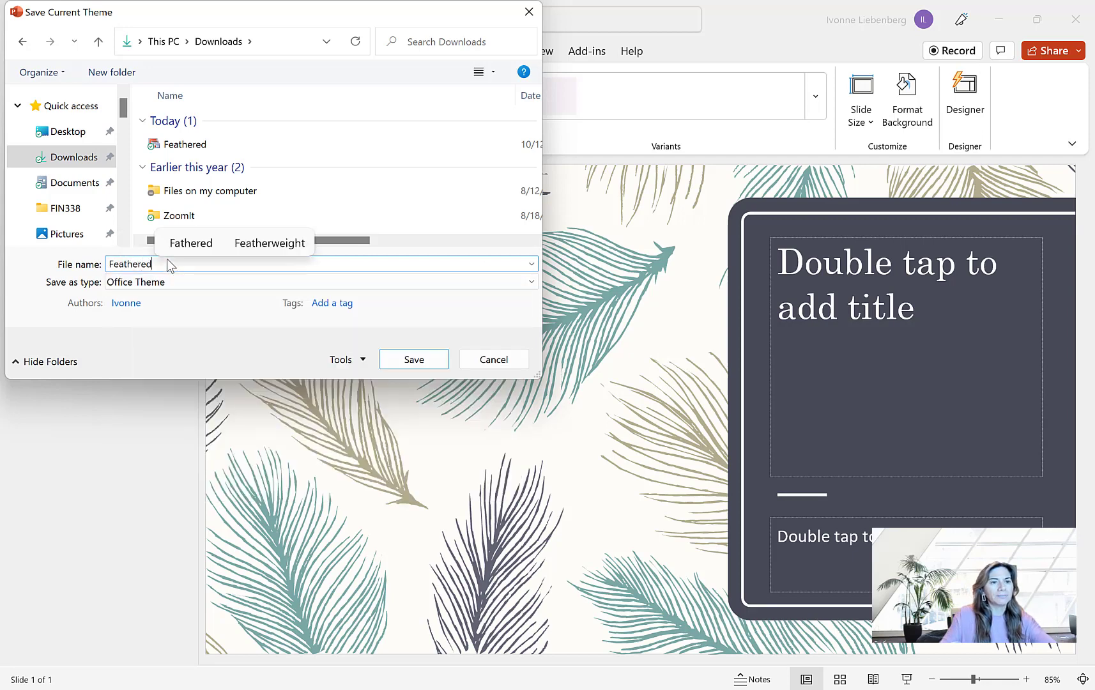
pyautogui.click(433, 361)
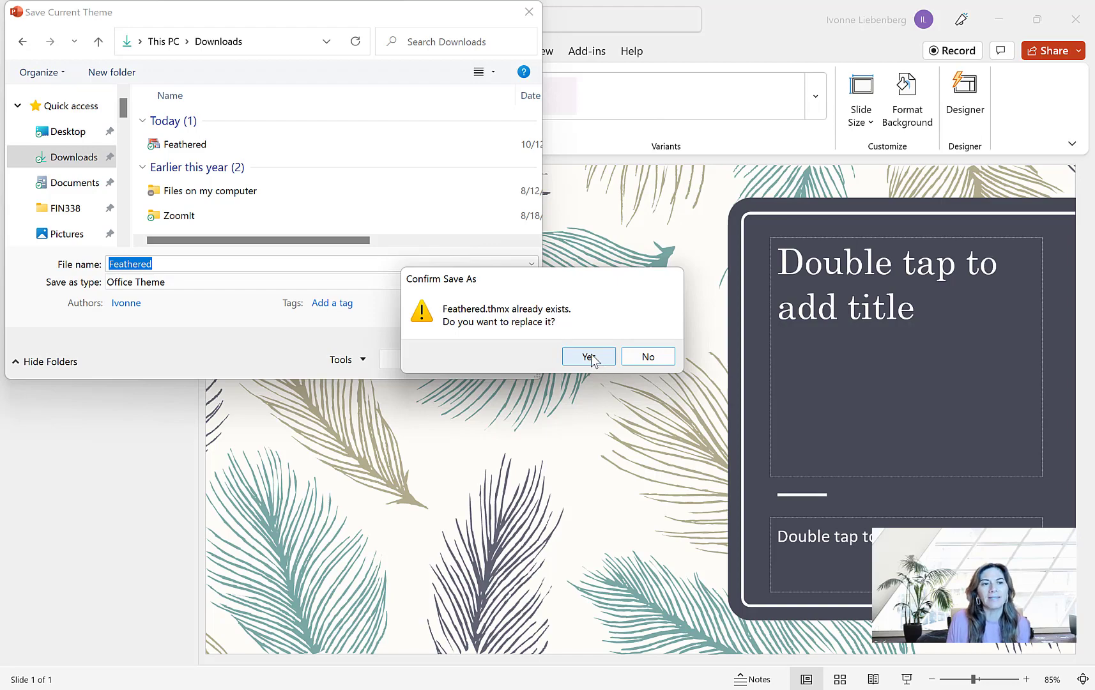
pyautogui.click(590, 356)
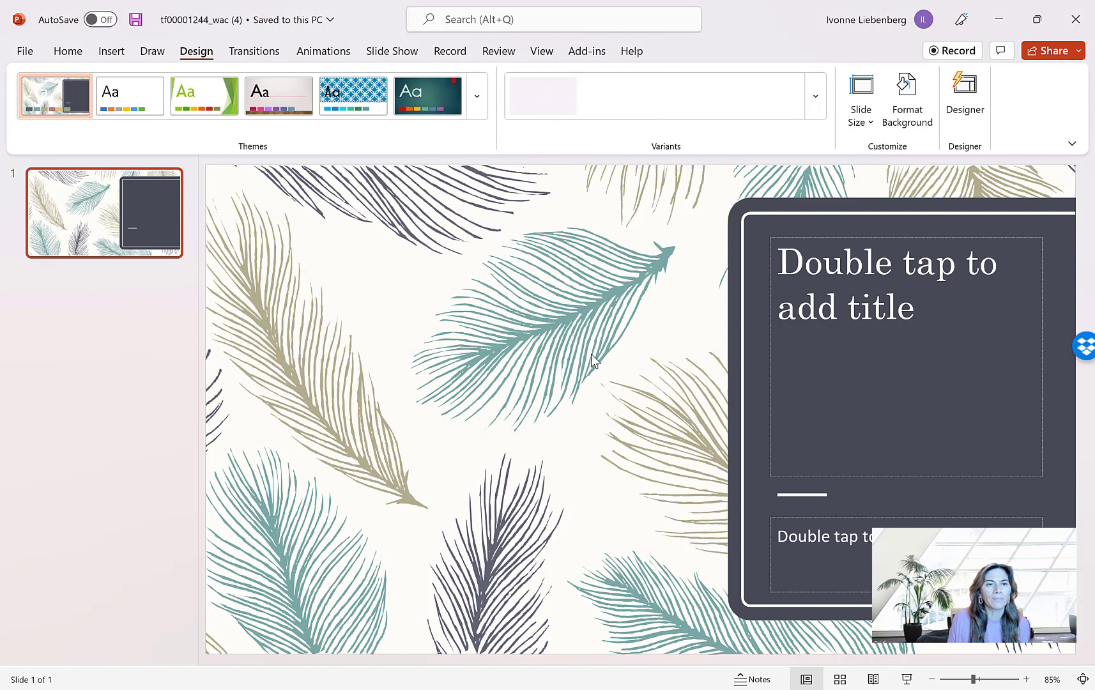
# - Switch to the blank Excel workbook, browse for themes in the Downloads folder and apply the Feathered theme file
pyautogui.click(747, 616)
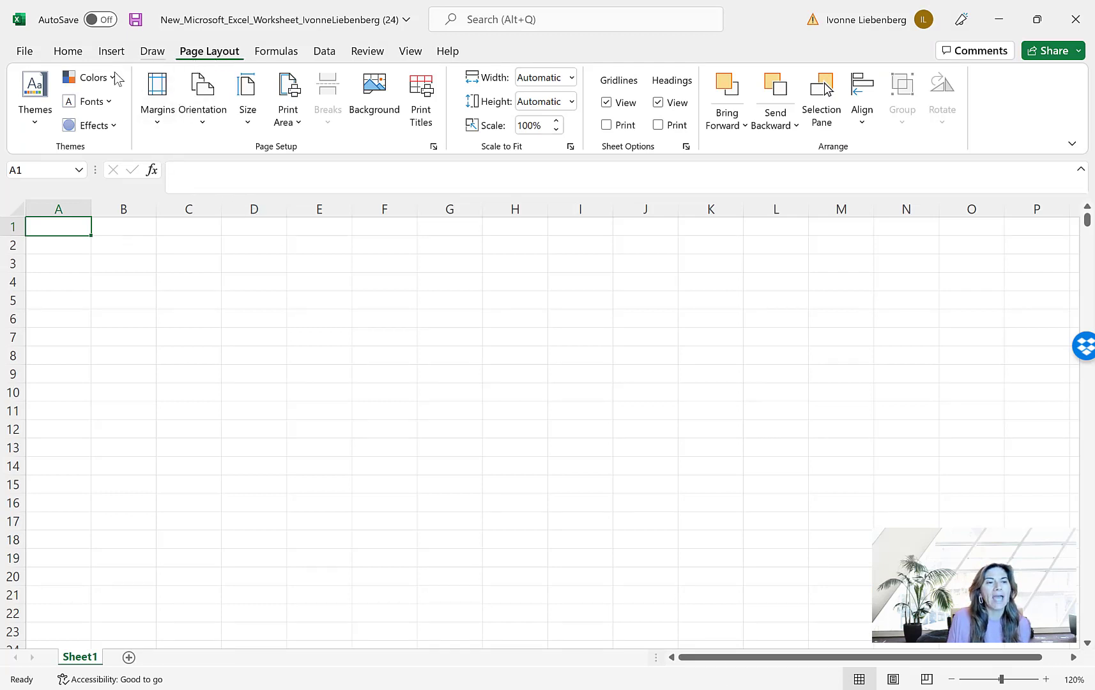
pyautogui.click(35, 125)
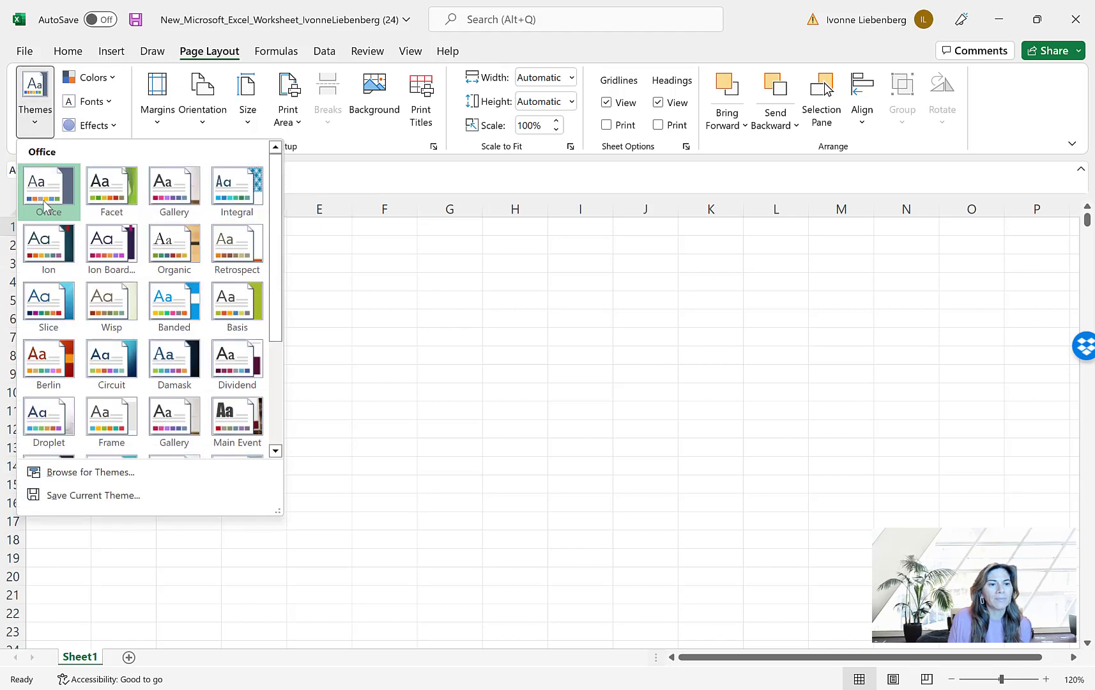
pyautogui.click(90, 474)
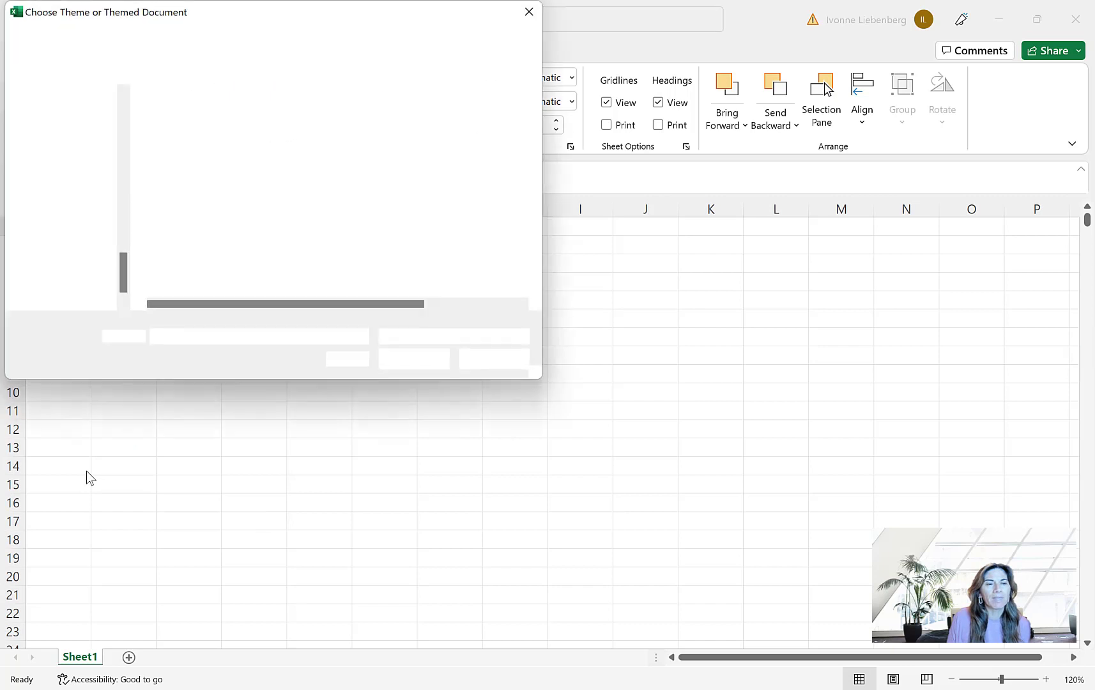
pyautogui.scroll(10, 52, 279)
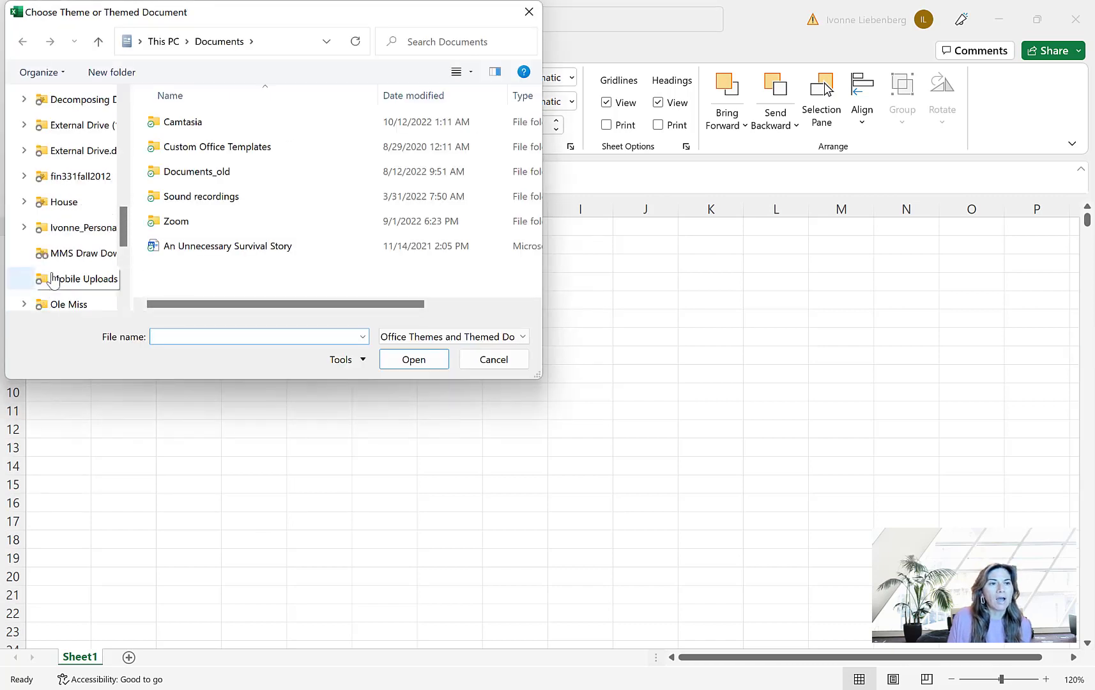
pyautogui.scroll(15, 52, 279)
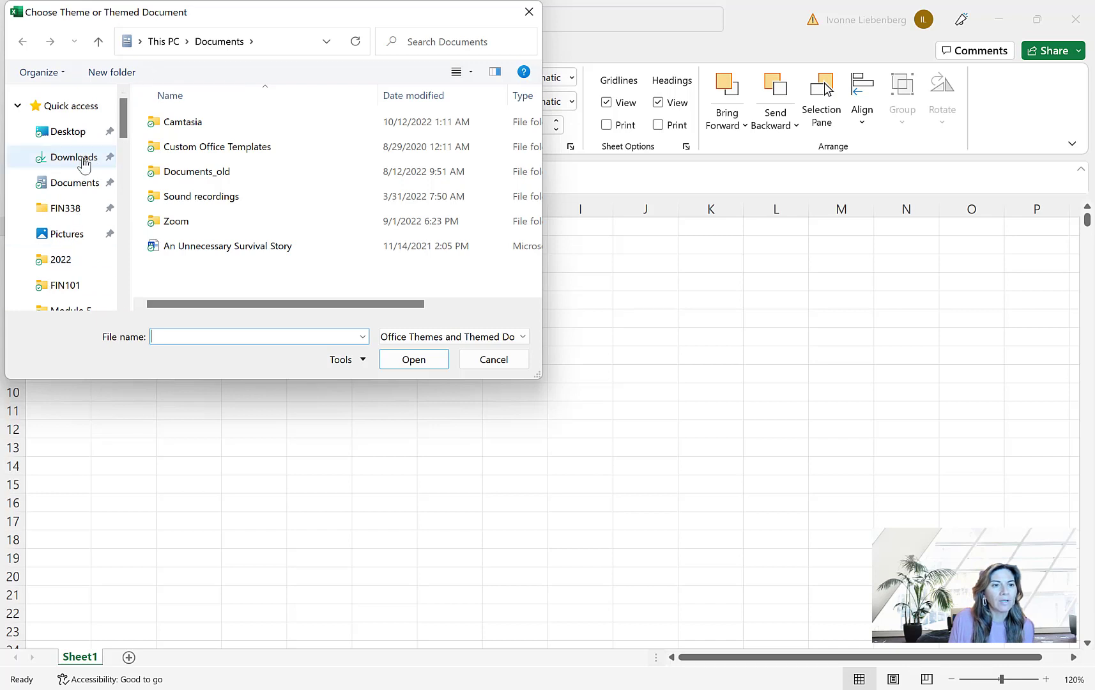
pyautogui.click(82, 164)
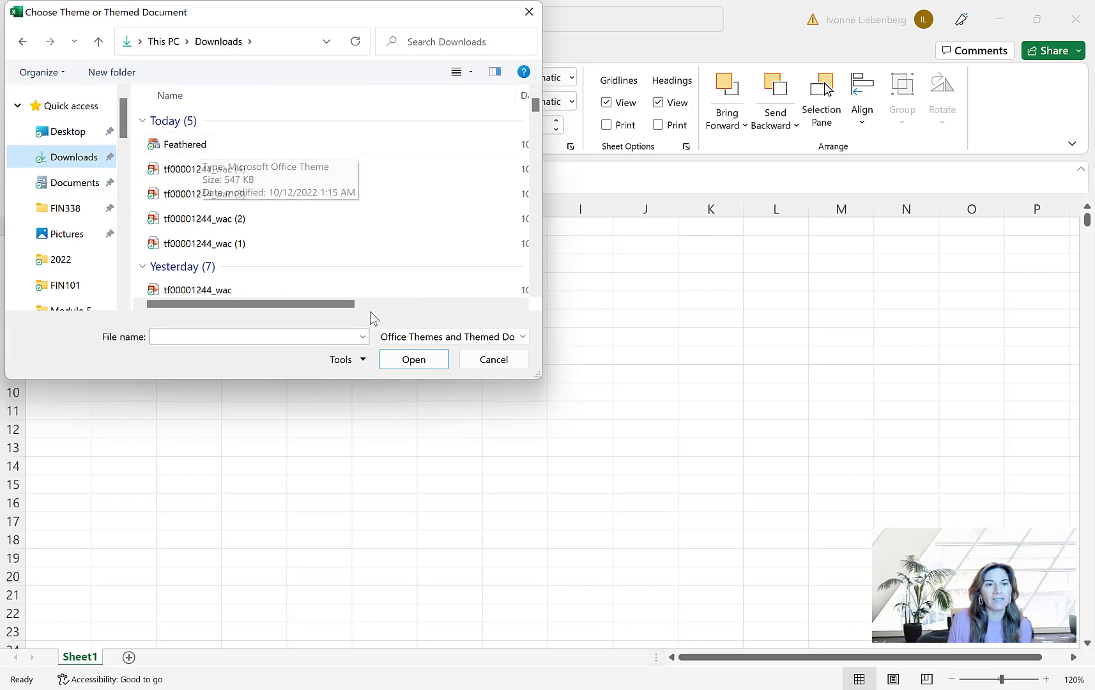
pyautogui.moveTo(345, 304); pyautogui.dragTo(379, 304)
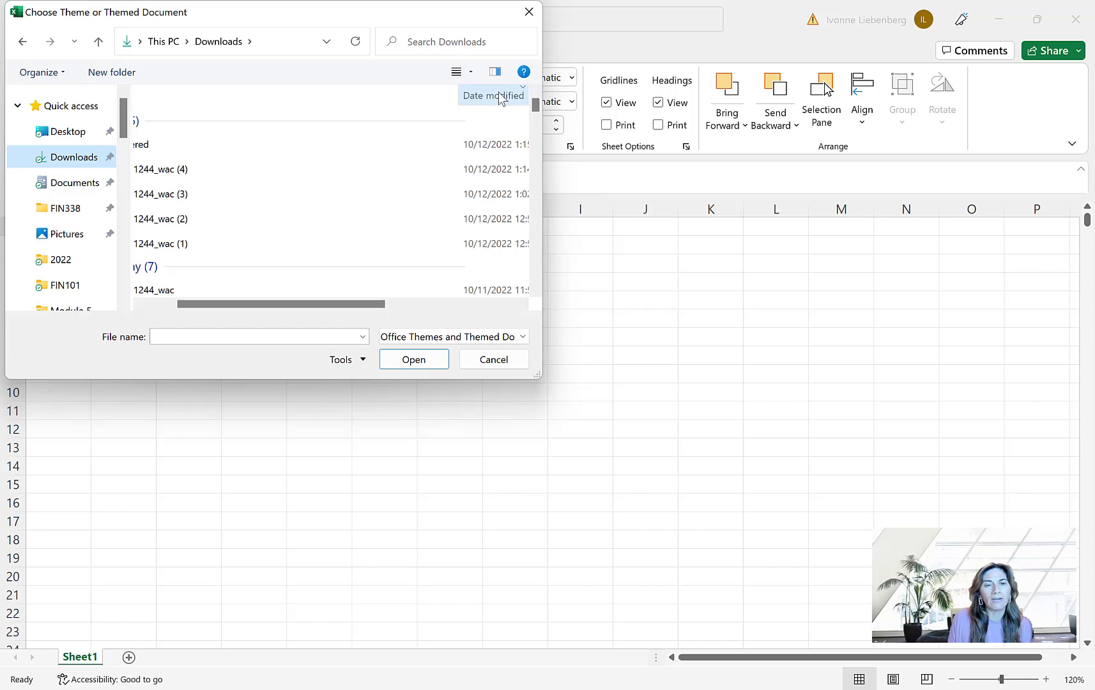
pyautogui.moveTo(368, 303); pyautogui.dragTo(305, 307)
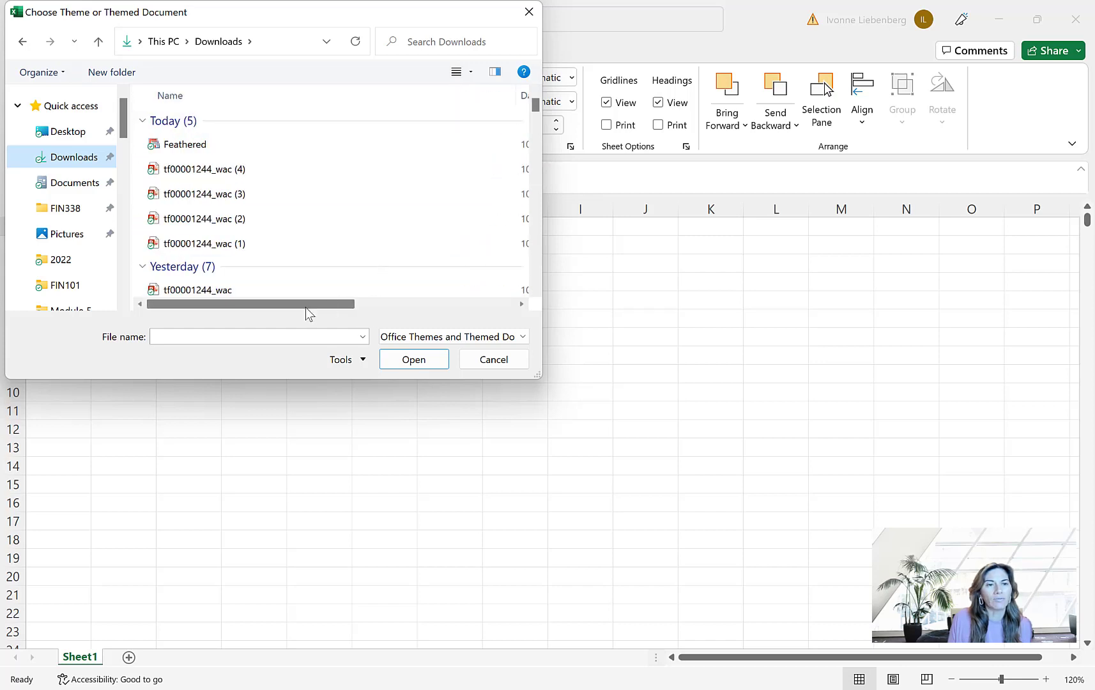
pyautogui.click(189, 147)
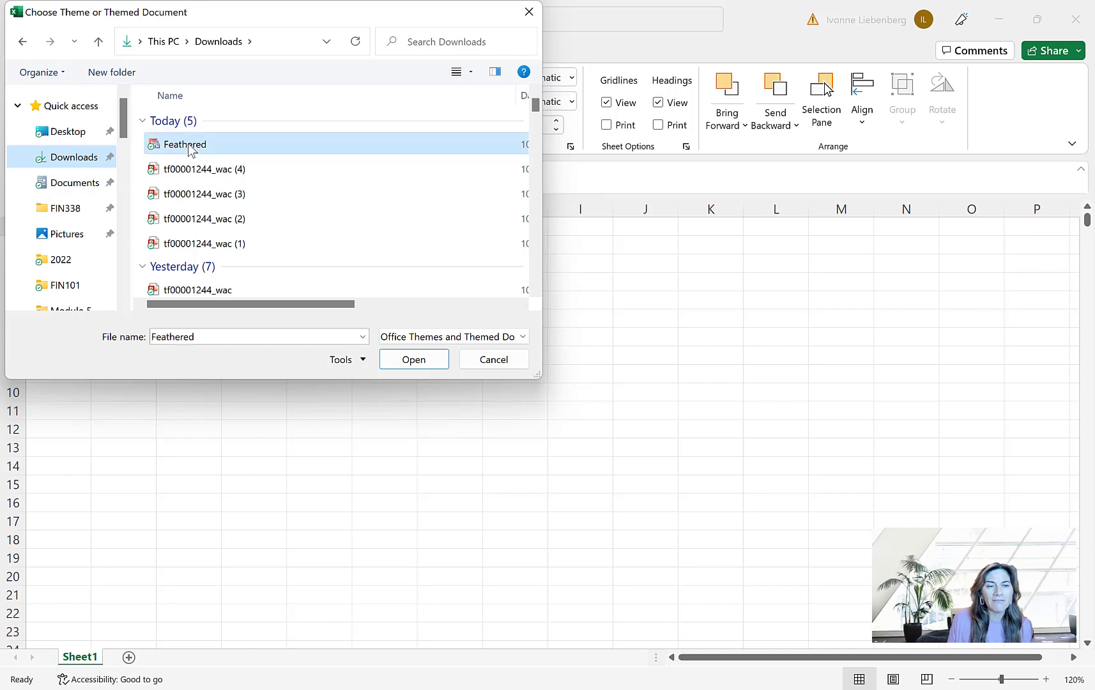
pyautogui.click(414, 360)
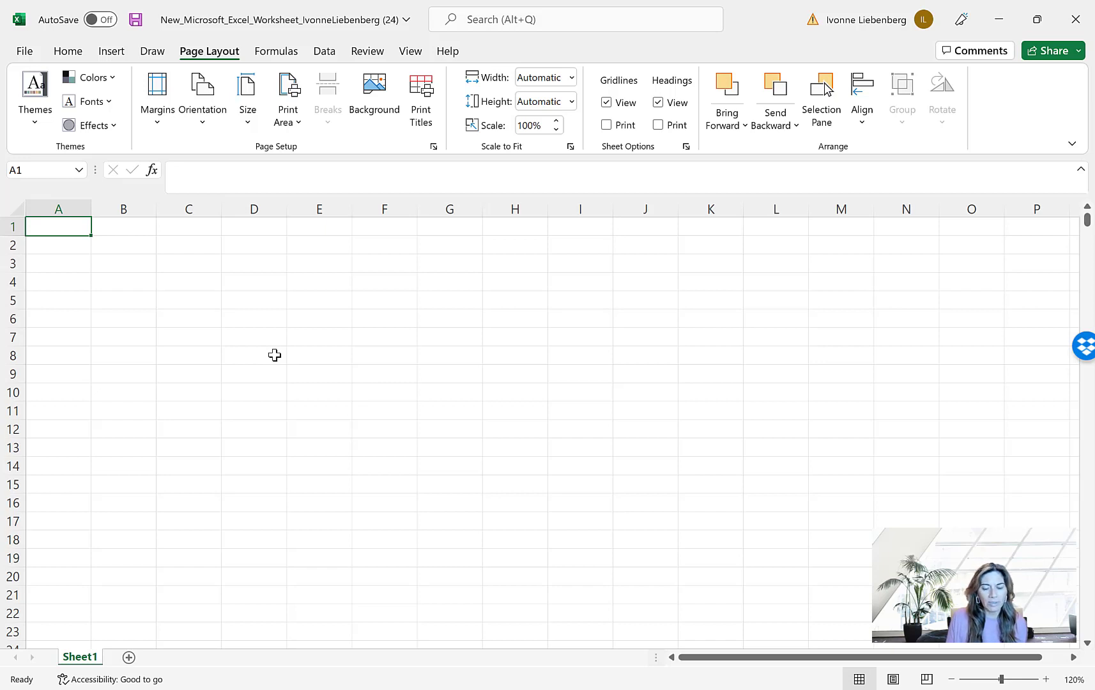
# - Set the height of row 4 to 51.75
pyautogui.click(12, 282)
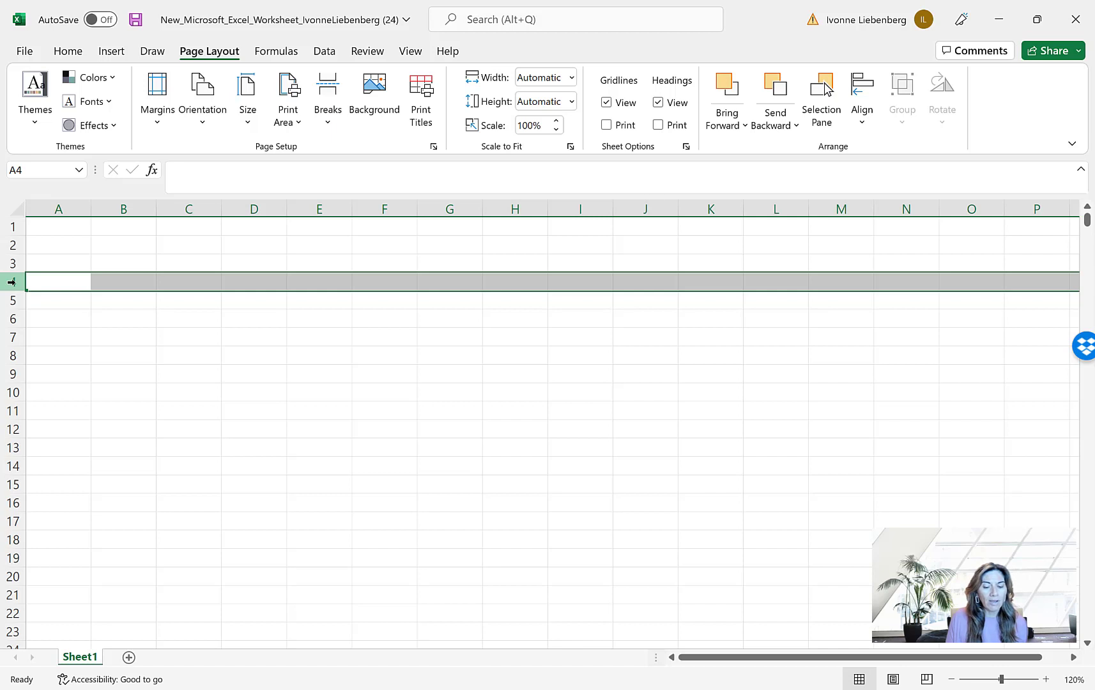
pyautogui.rightClick(13, 281)
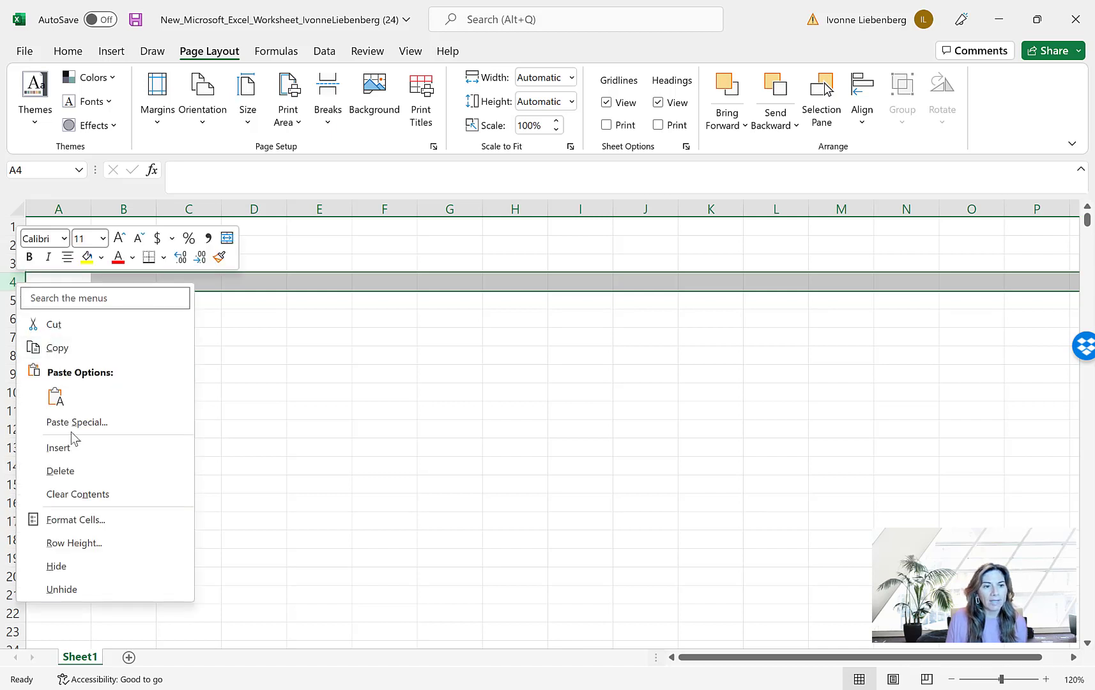
pyautogui.click(74, 543)
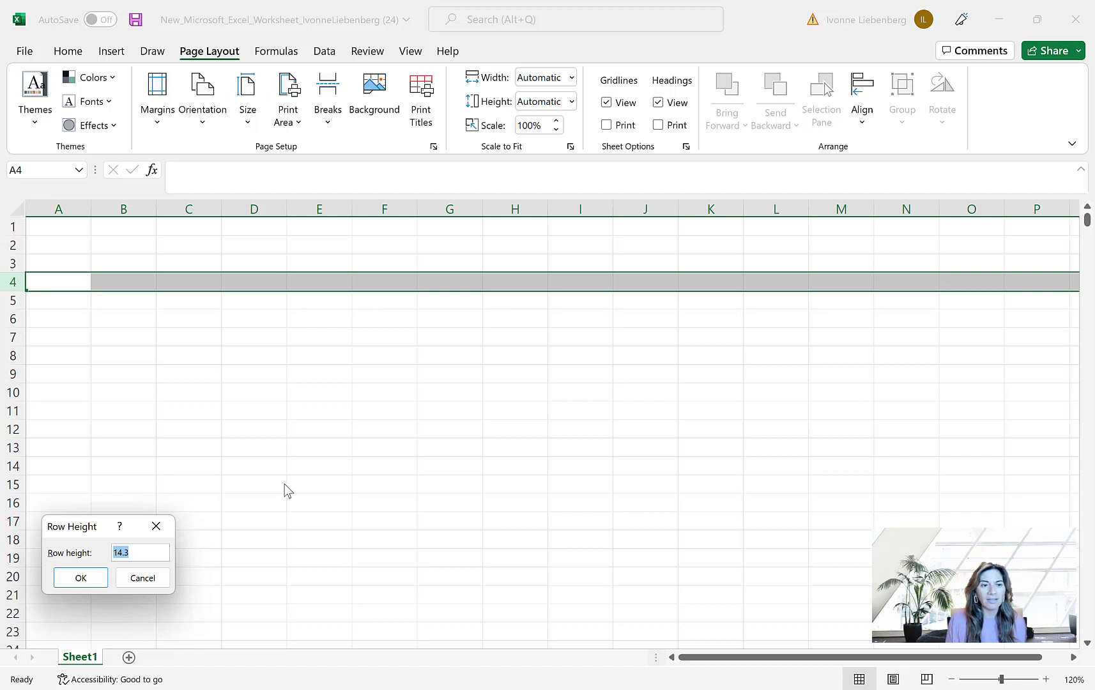
pyautogui.write('5')
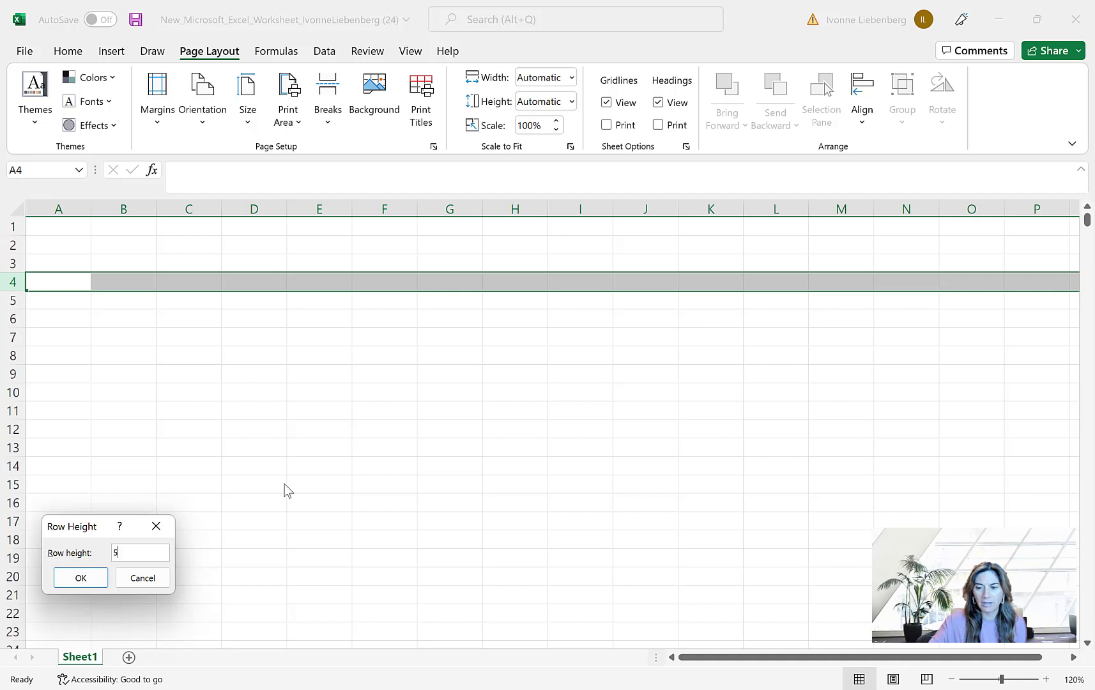
pyautogui.write('1.75')
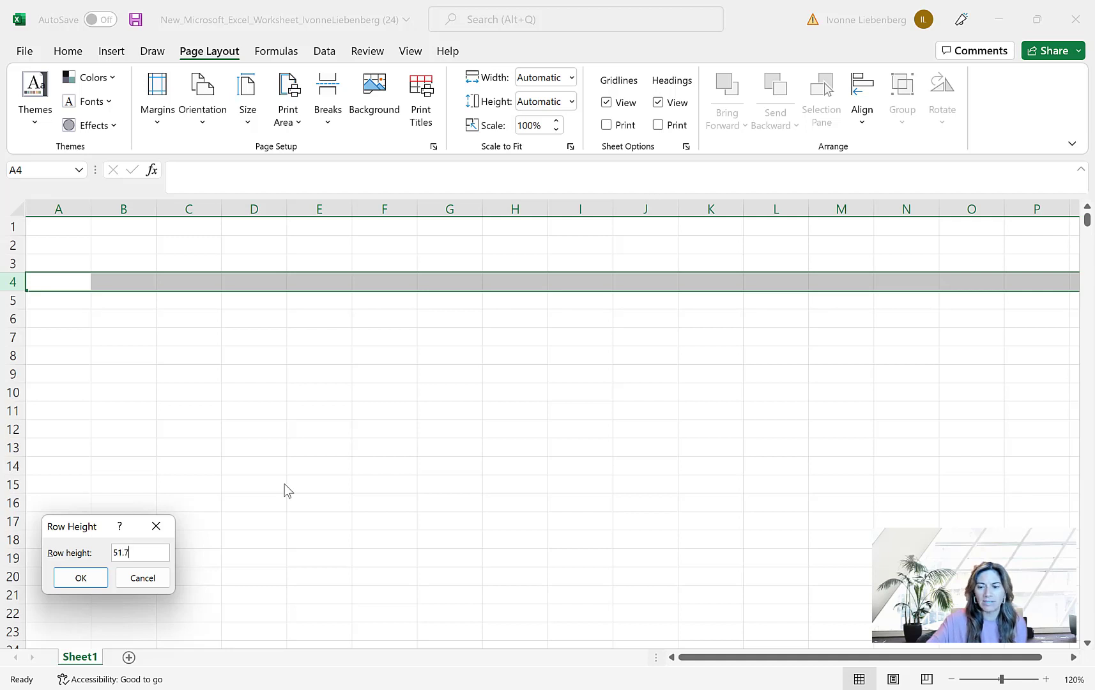
pyautogui.click(73, 578)
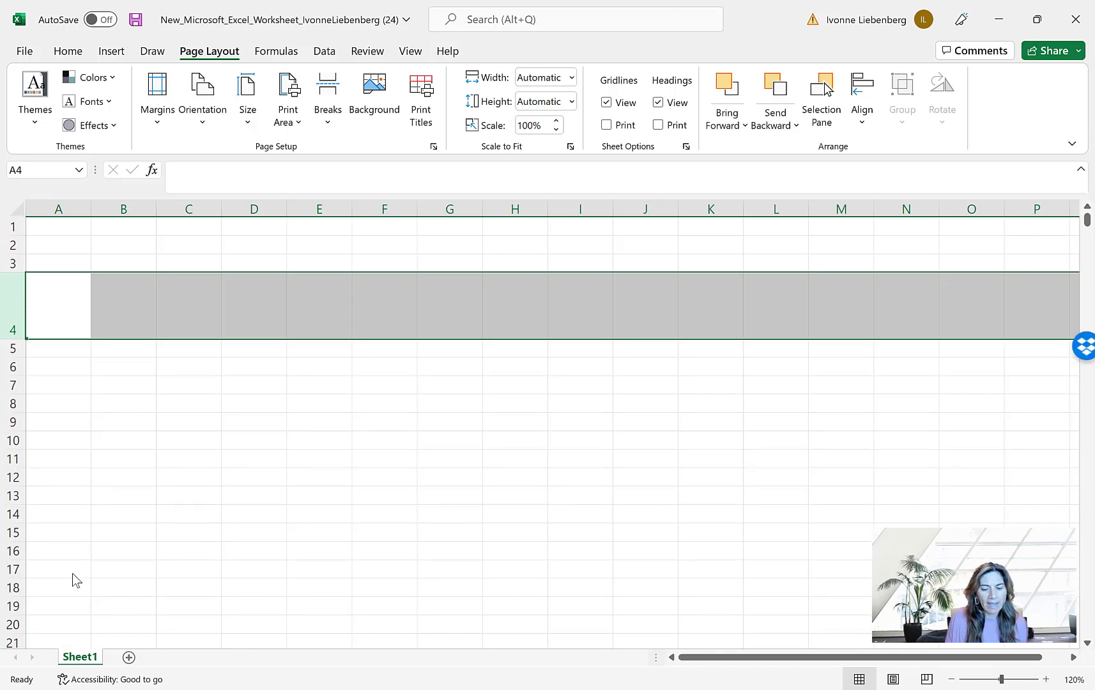
pyautogui.click(122, 564)
# - Set the width of column A to 20.57
pyautogui.click(72, 206)
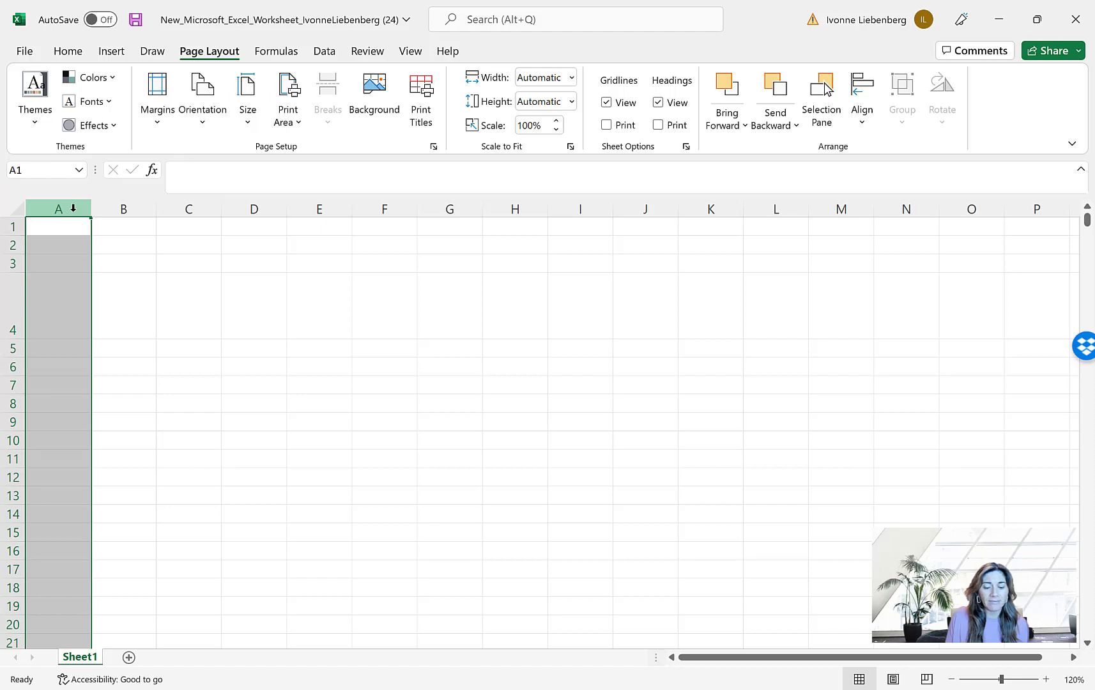
pyautogui.rightClick(74, 209)
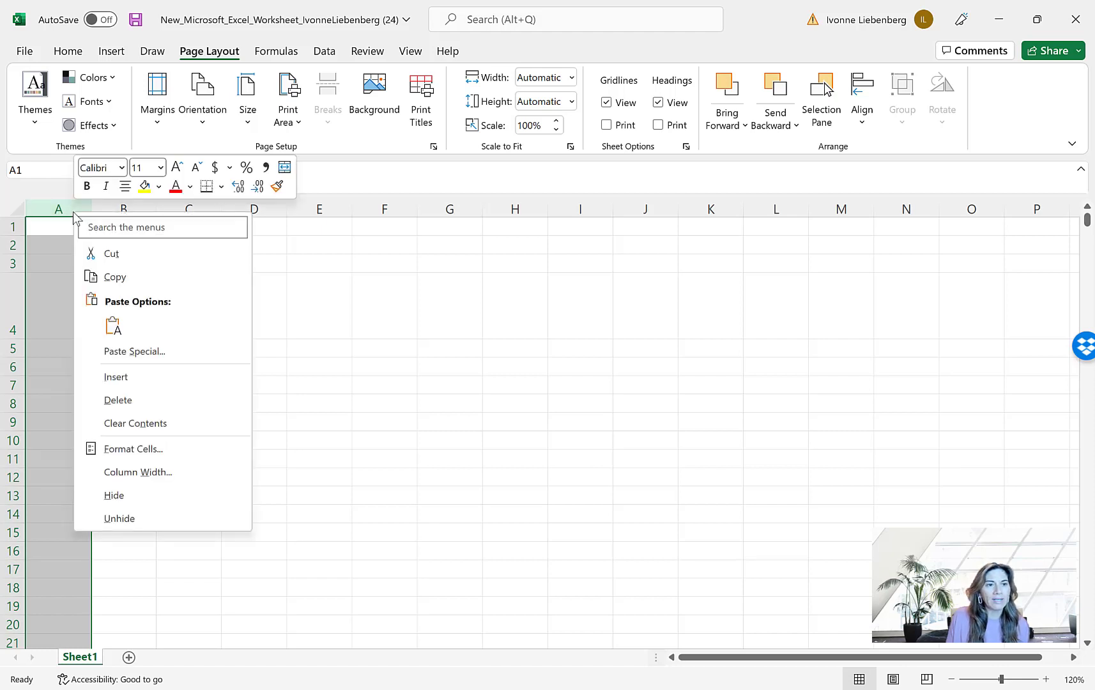
pyautogui.click(157, 474)
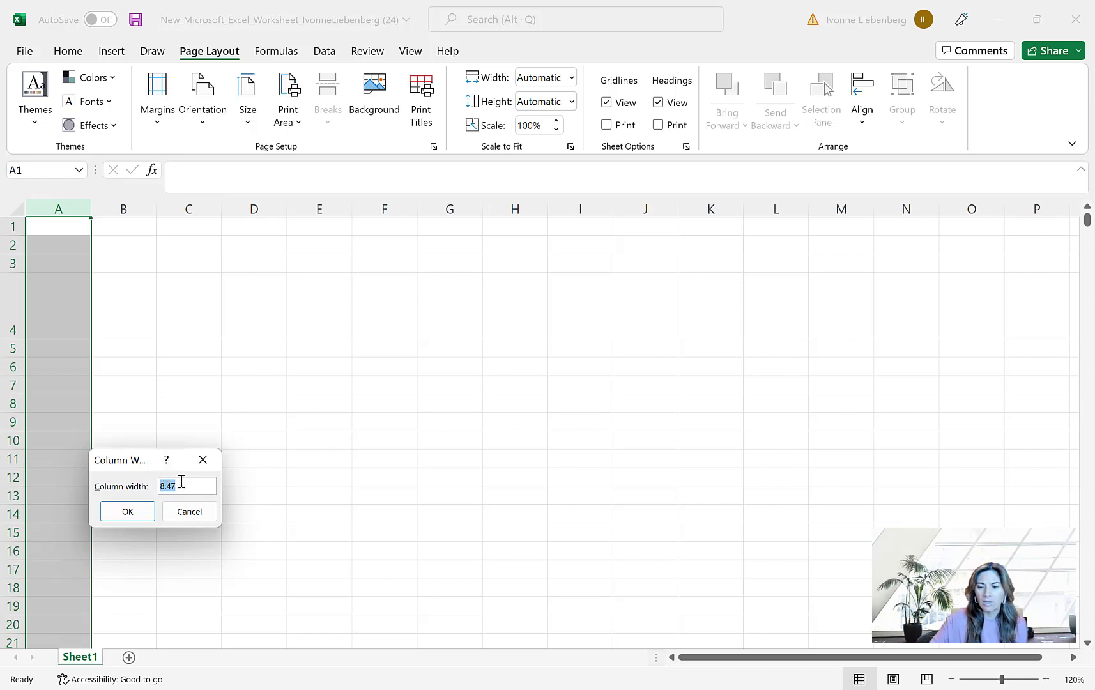
pyautogui.write('20.57')
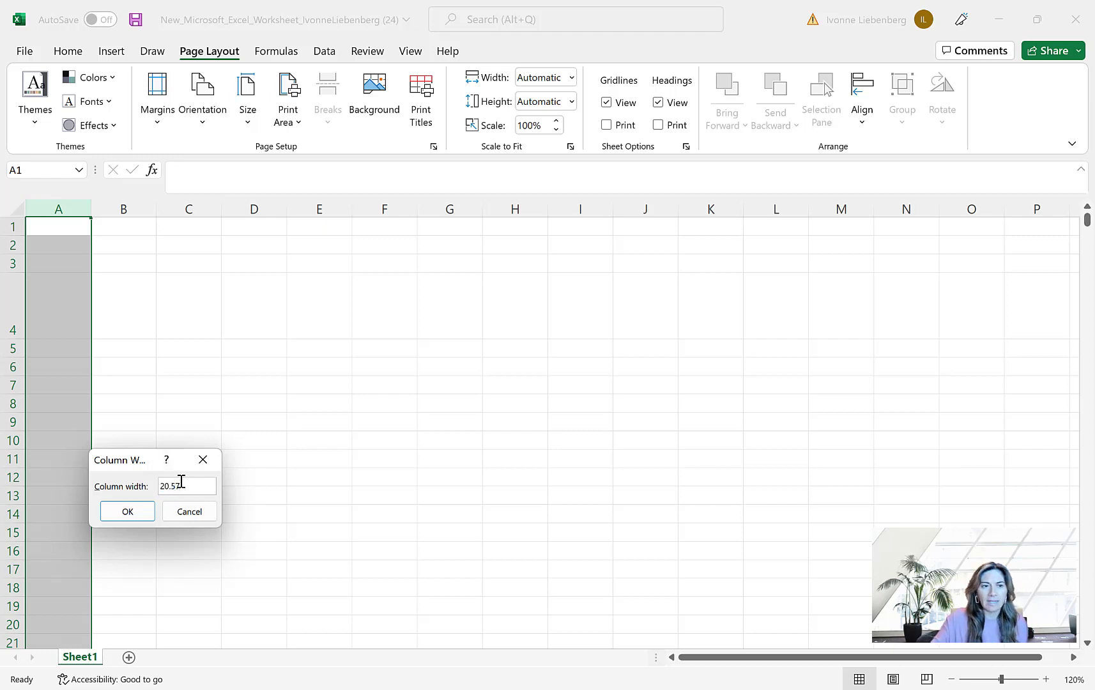
pyautogui.click(137, 513)
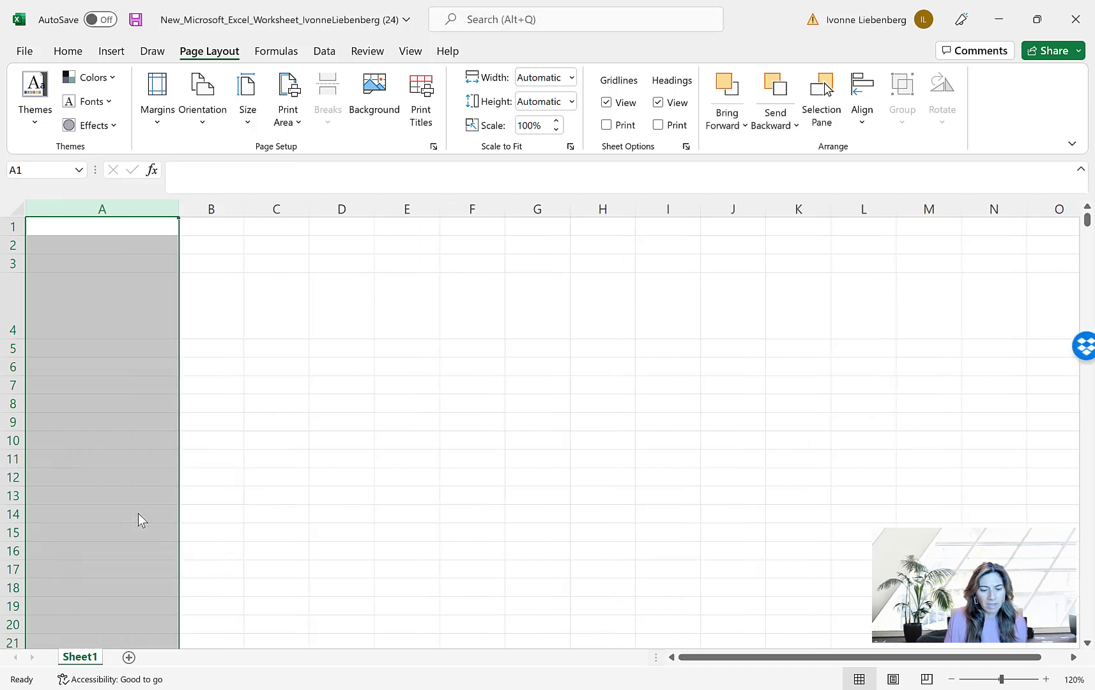
# - Select columns B through G together and set their column width to 13.57
pyautogui.click(221, 210)
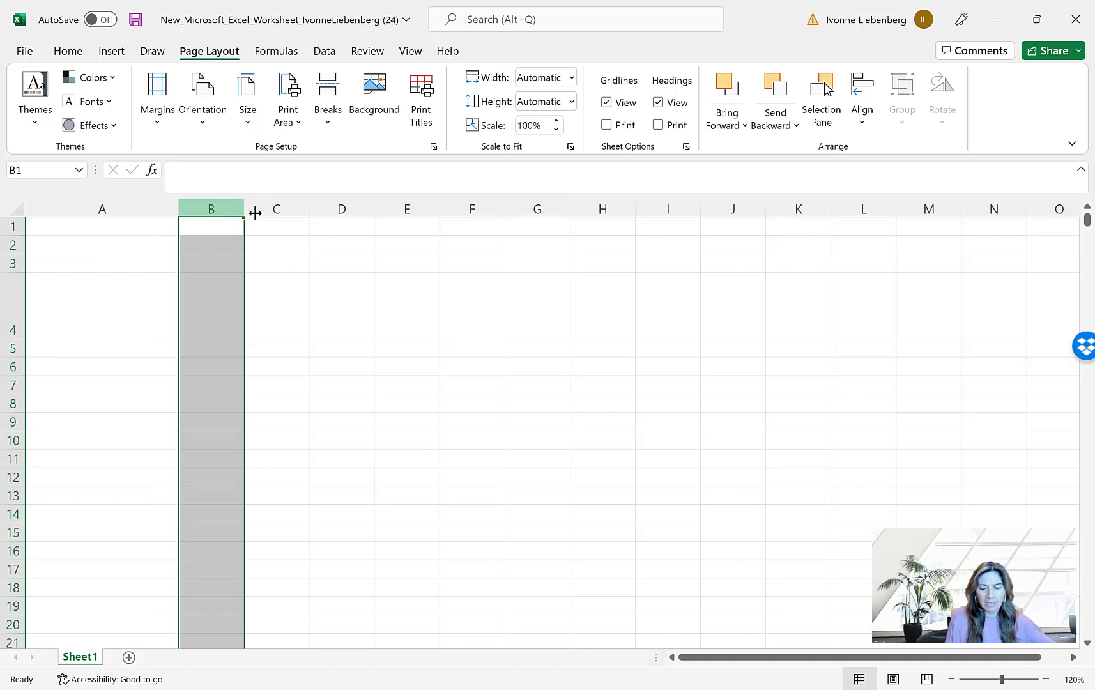
pyautogui.keyDown('shift'); pyautogui.click(532, 209); pyautogui.keyUp('shift')
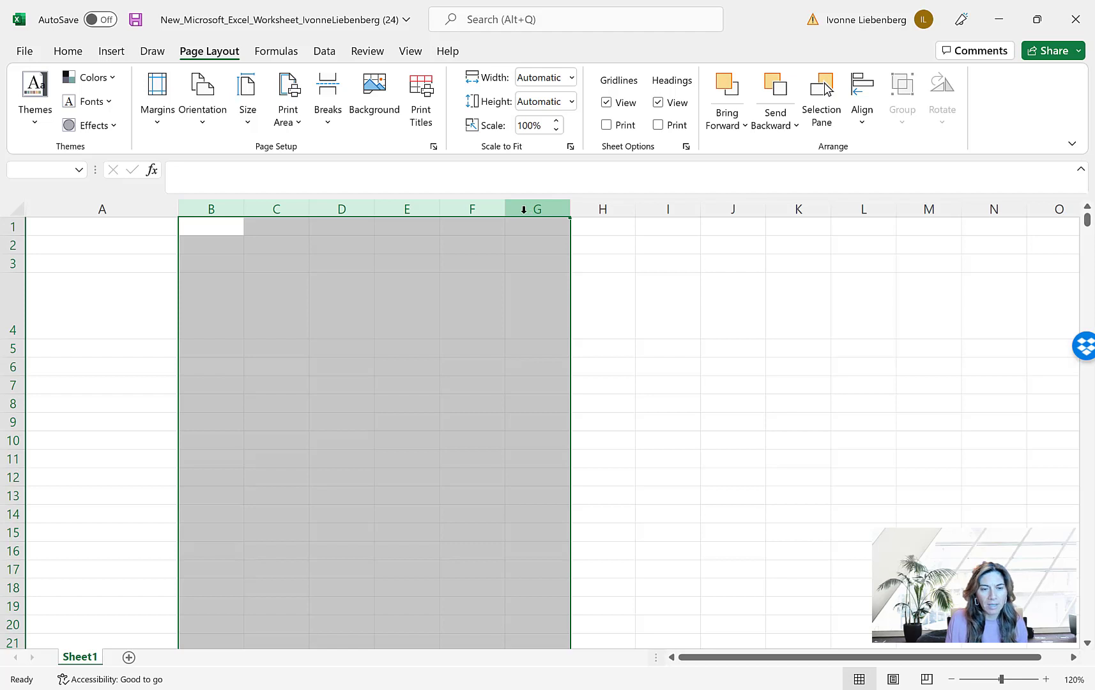
pyautogui.rightClick(526, 205)
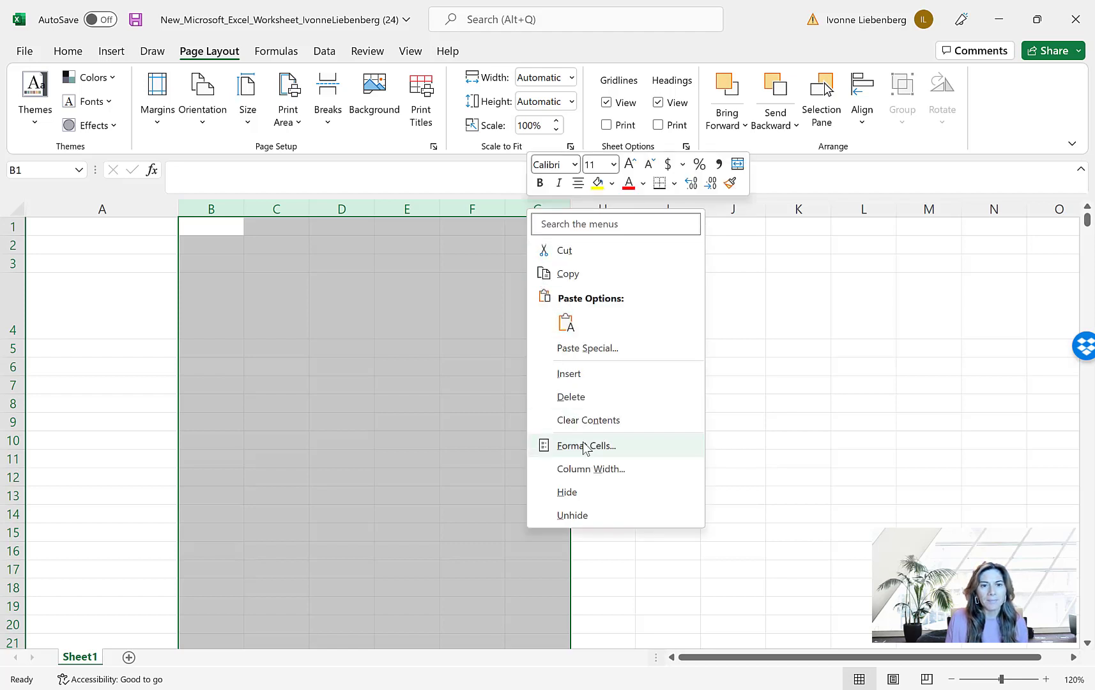
pyautogui.click(599, 476)
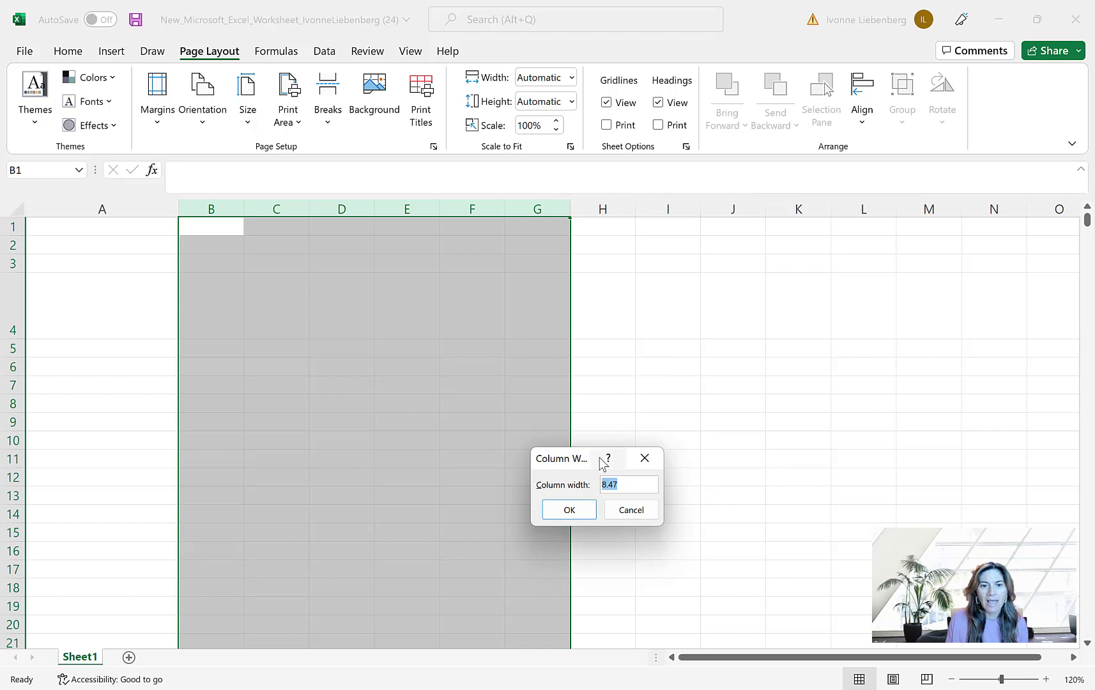
pyautogui.write('13.5')
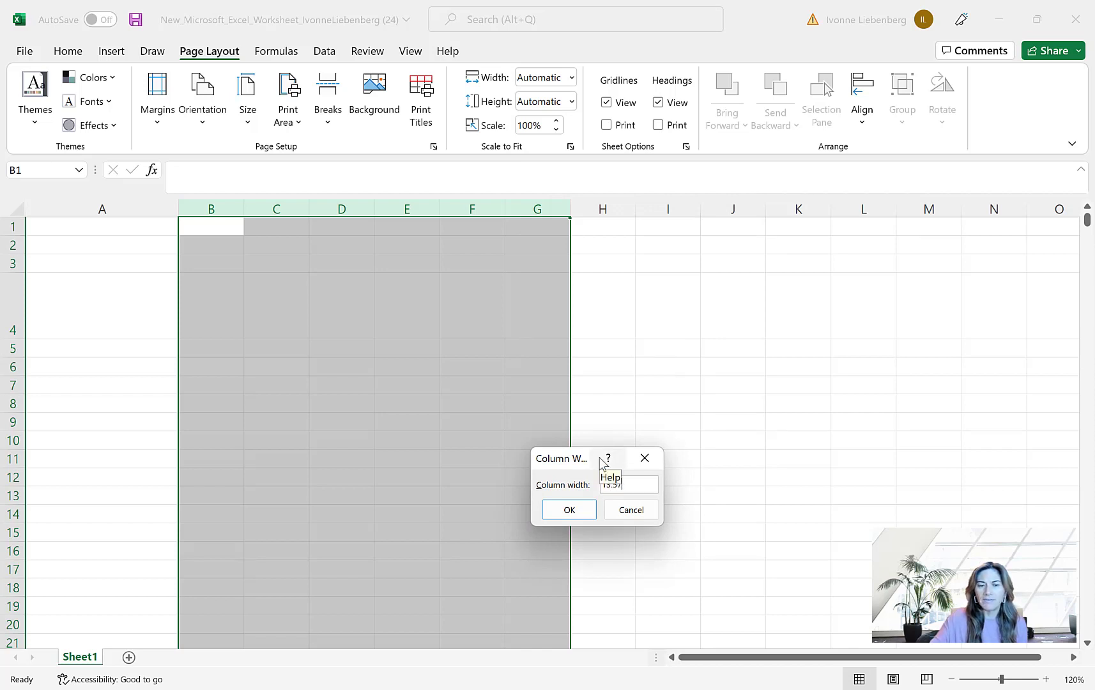
pyautogui.write('7')
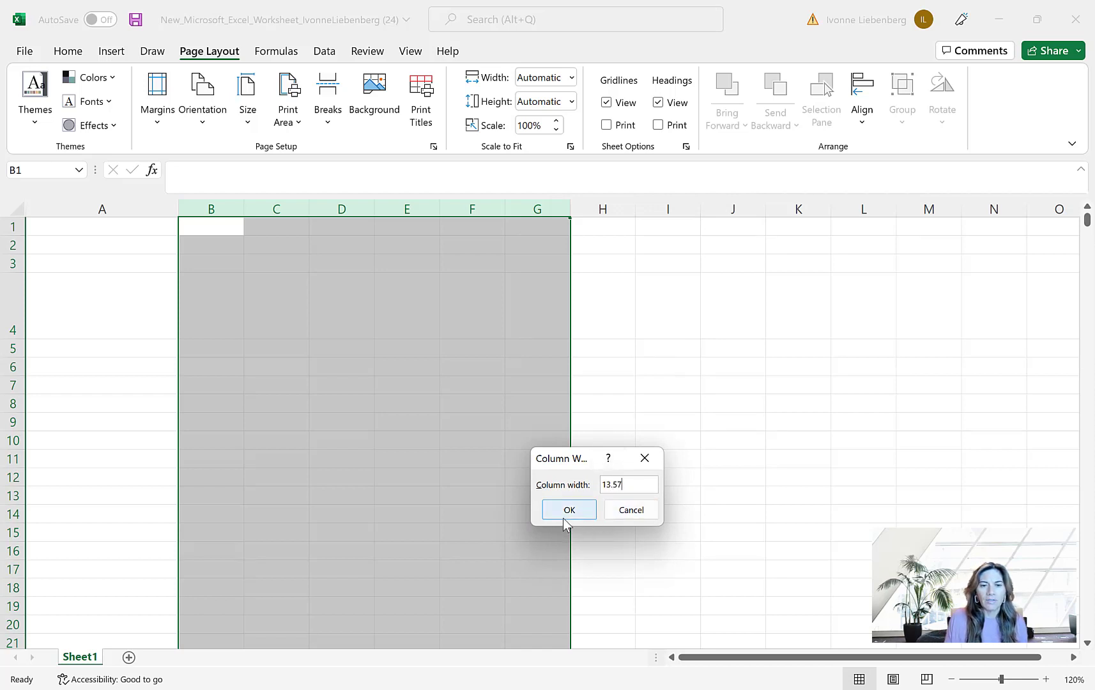
pyautogui.click(565, 517)
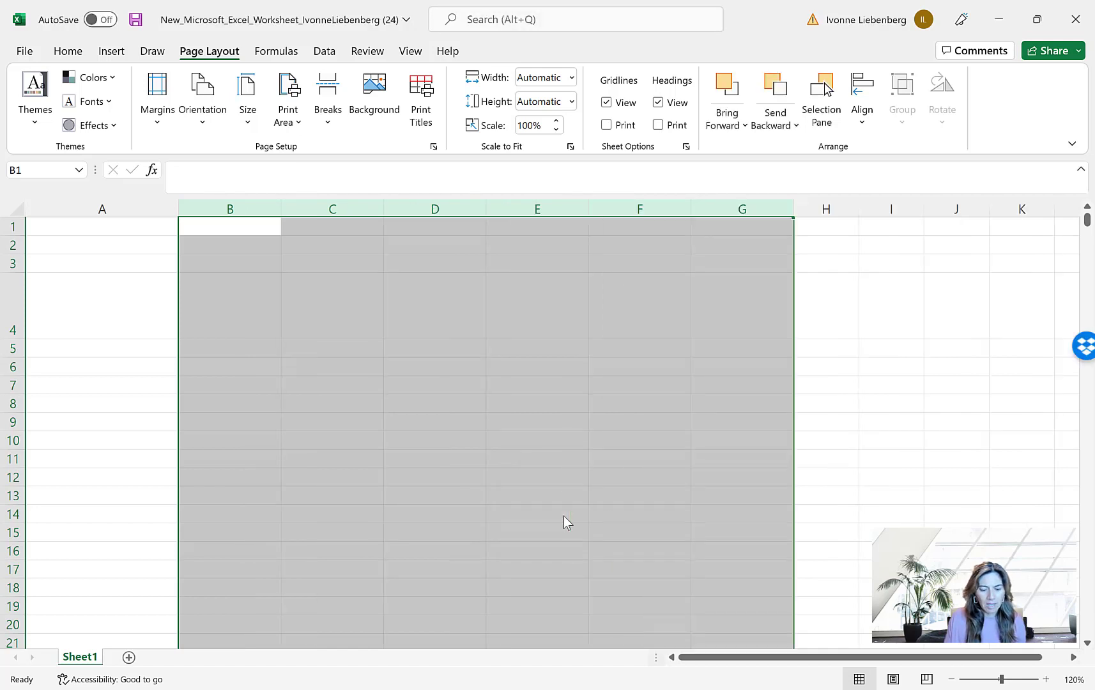
# - Enter the company title "M&S Provisions" in cell A1
pyautogui.click(115, 228)
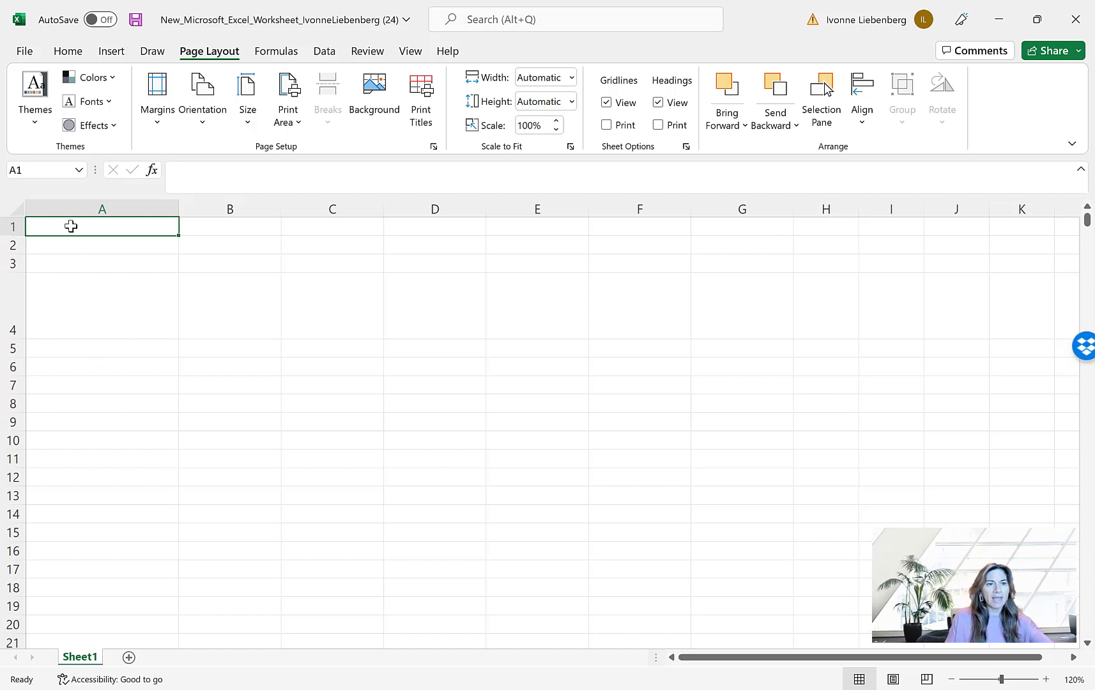
pyautogui.write('M')
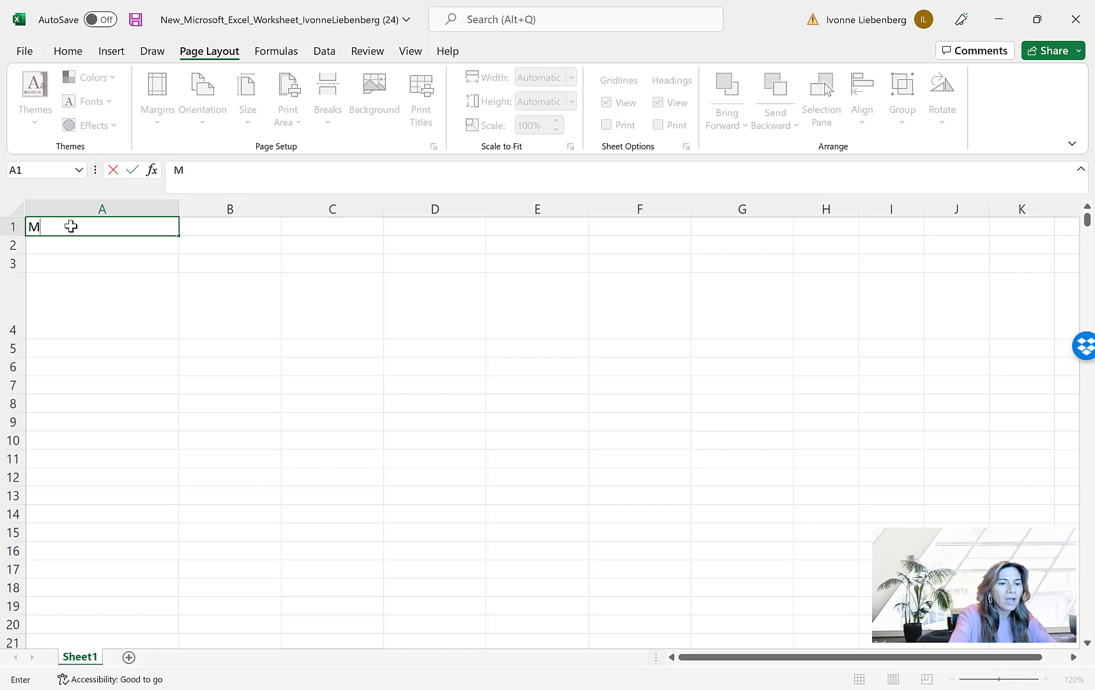
pyautogui.write('&S Pr')
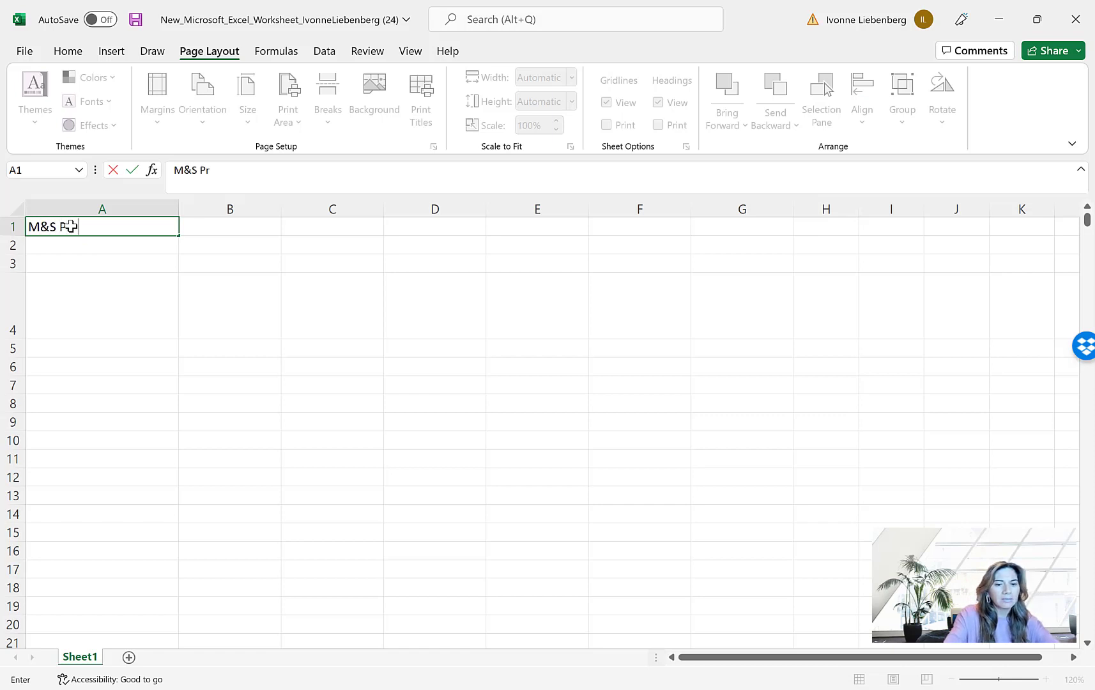
pyautogui.write('ovisions')
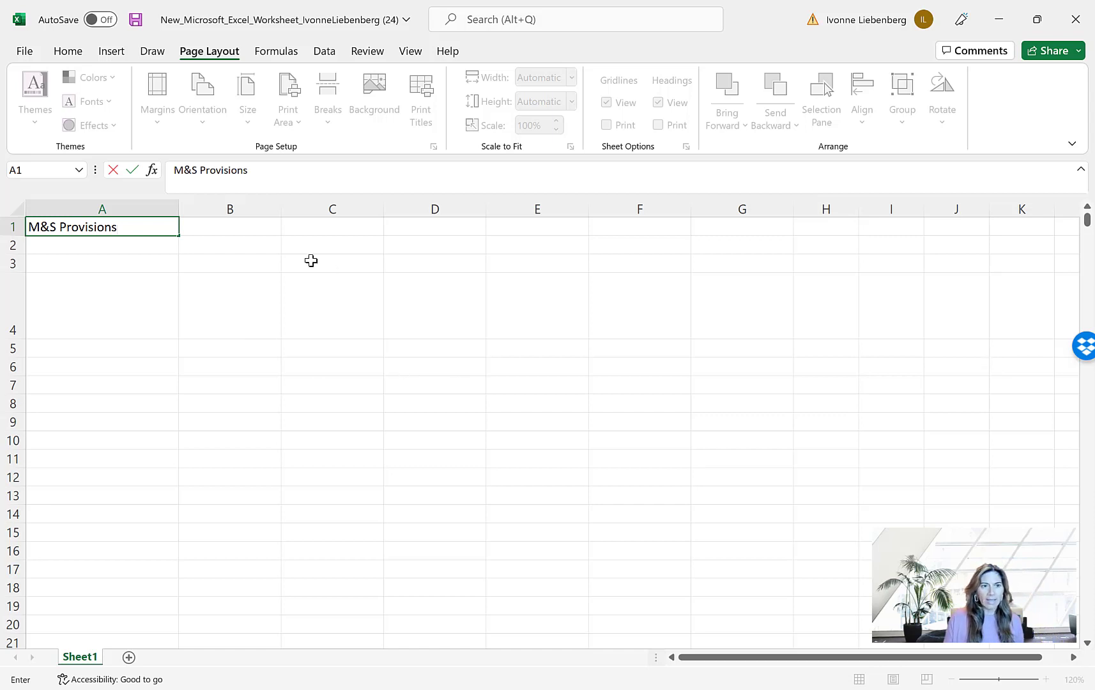
# - Enter the worksheet subtitle "Consolidated Expenses Worksheet" in cell A2
pyautogui.click(86, 248)
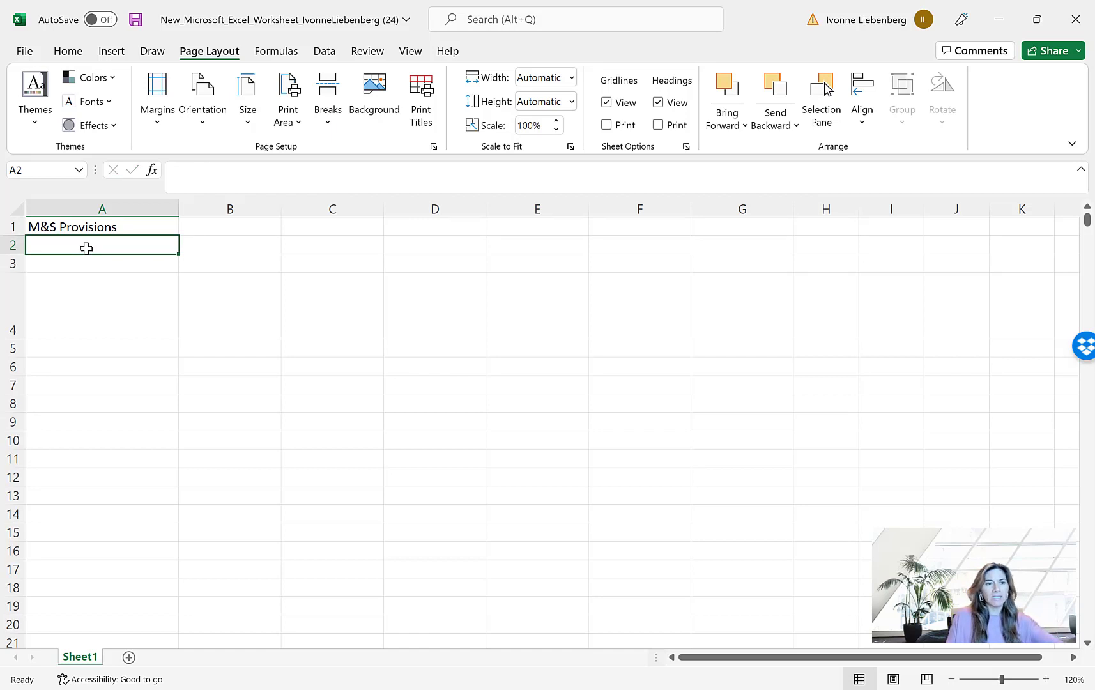
pyautogui.write('Co')
pyautogui.write('nso')
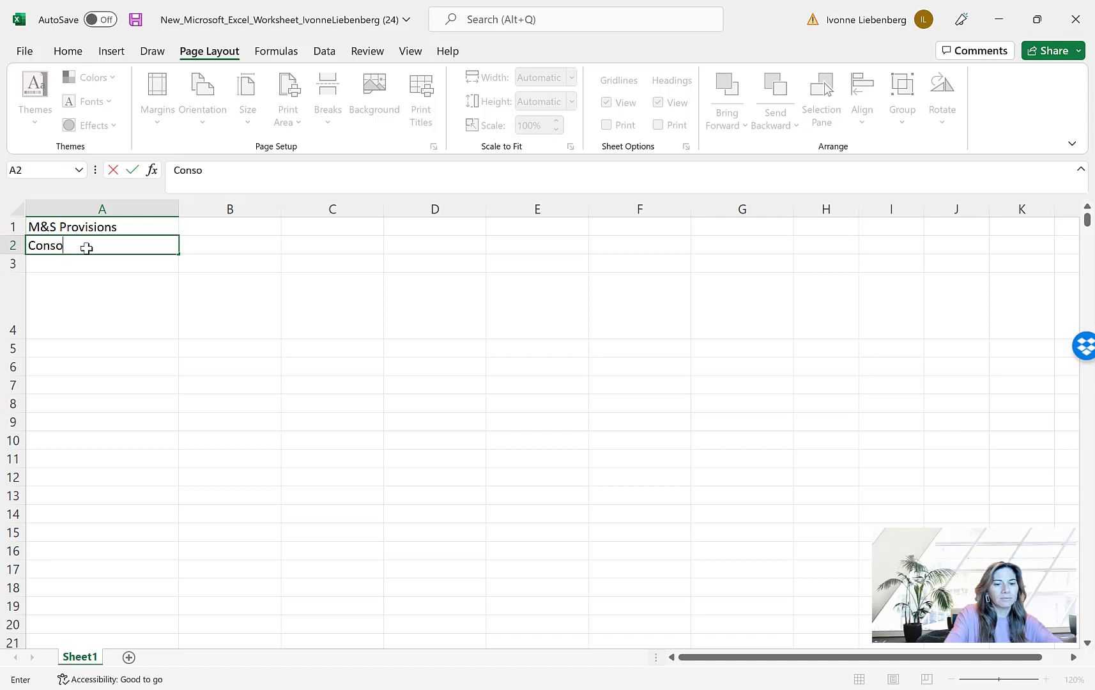
pyautogui.write('lidated Expe')
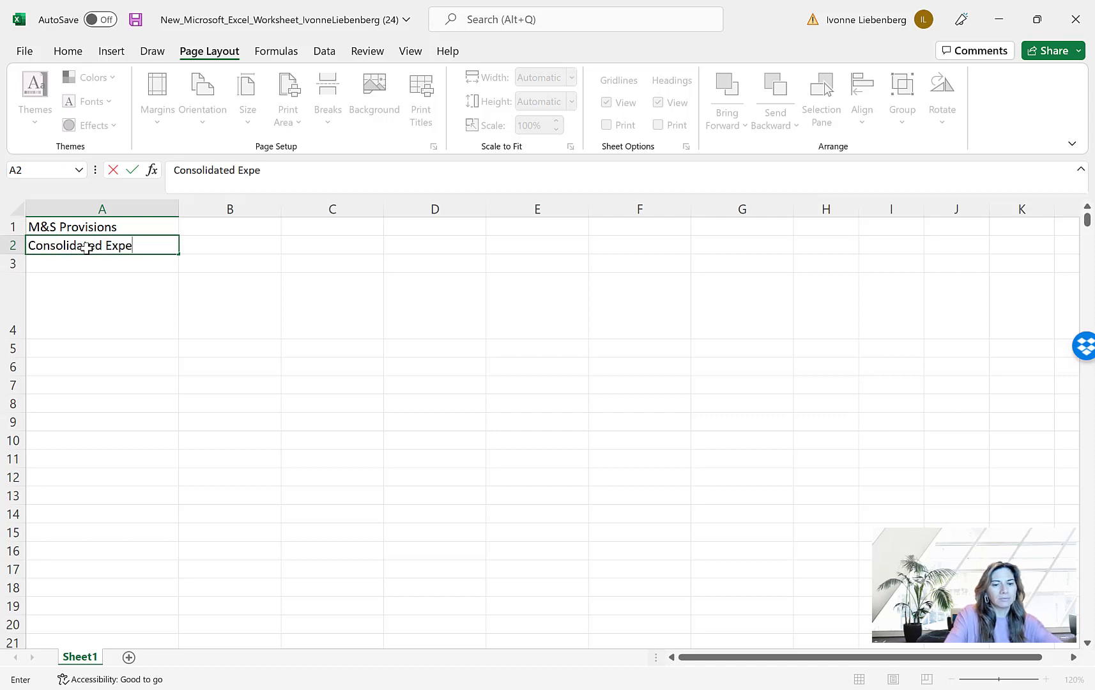
pyautogui.write('nses Worksheet')
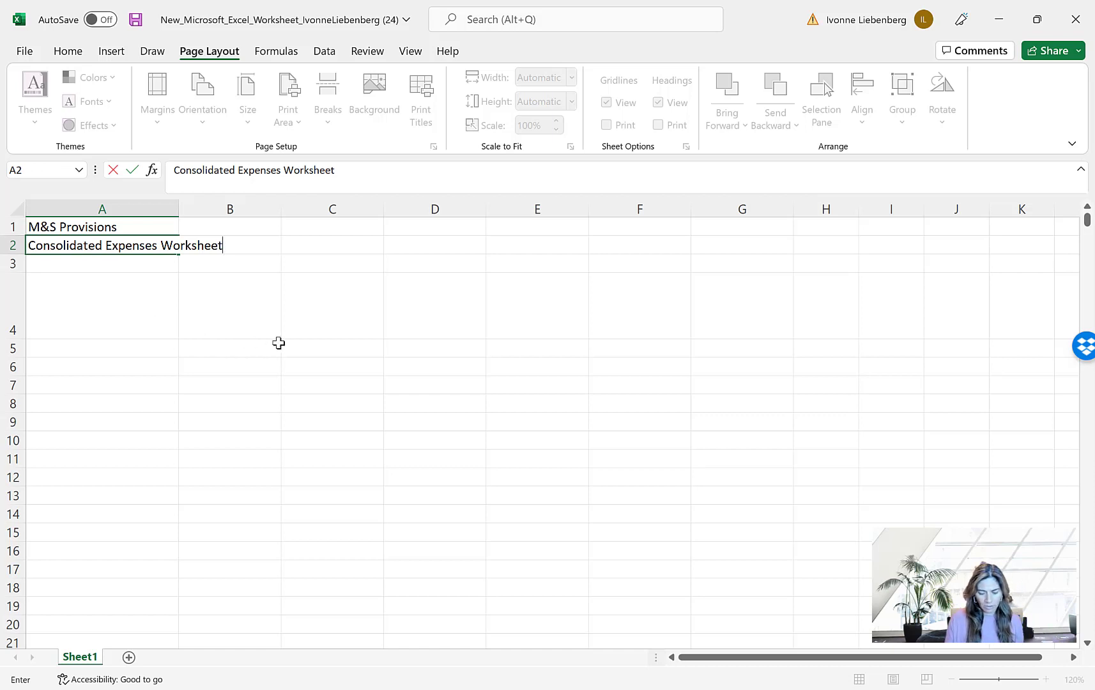
pyautogui.press('Return')
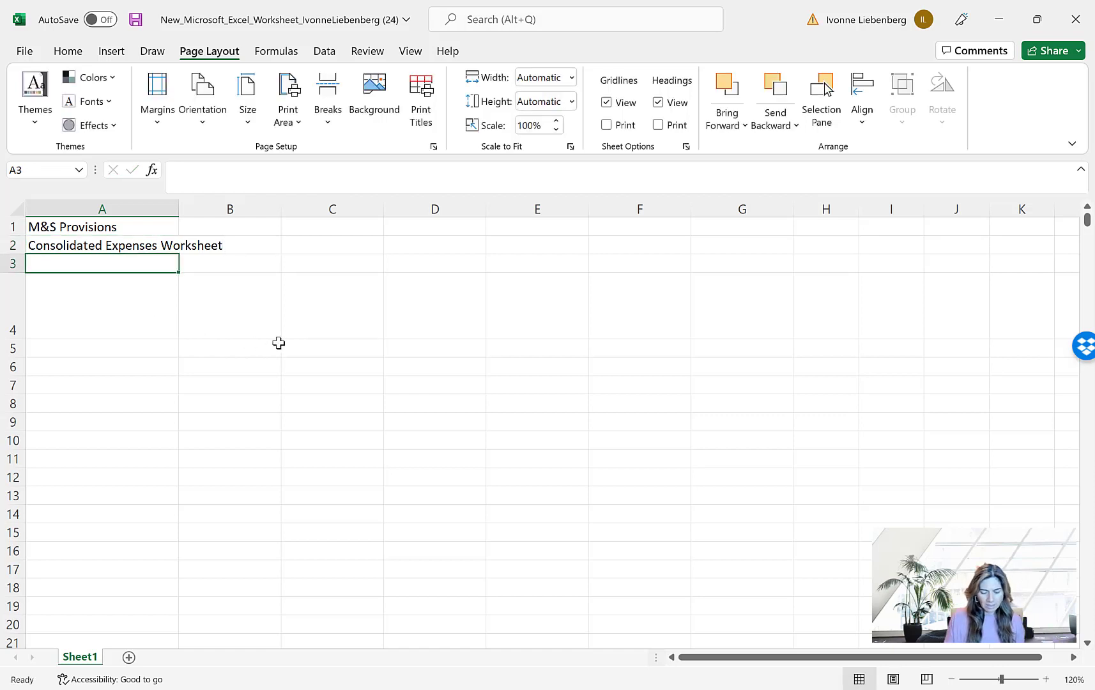
# - Enter the column heading "Expense Category" in cell A4
pyautogui.click(79, 322)
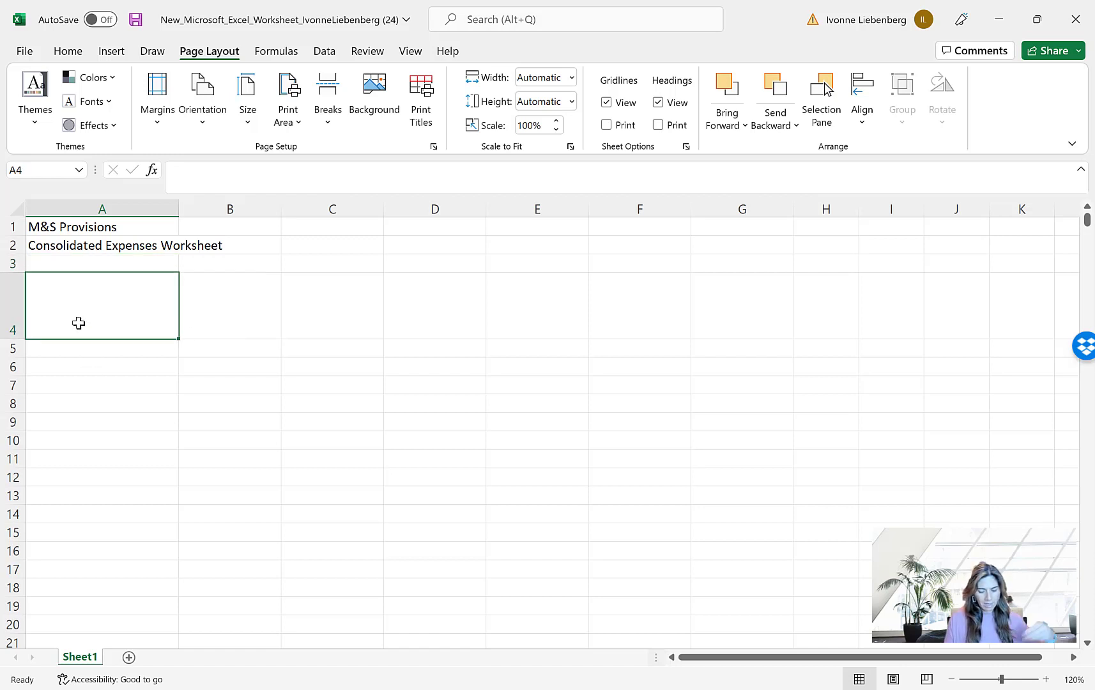
pyautogui.write('Exepn')
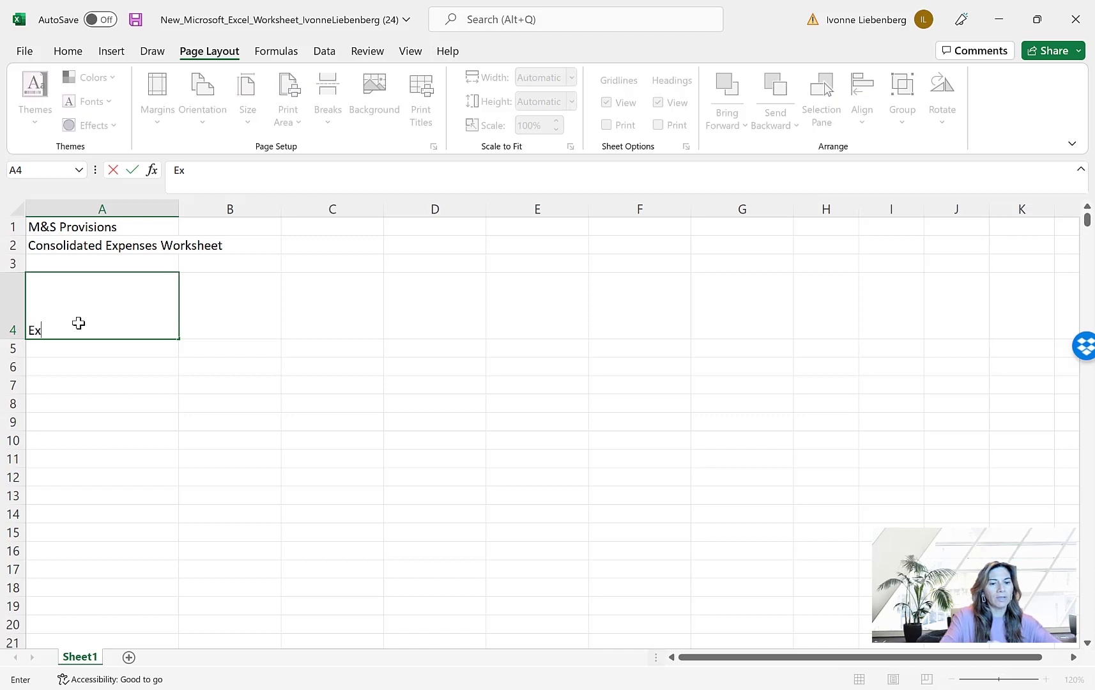
pyautogui.press('BackSpace')
pyautogui.press('BackSpace')
pyautogui.press('BackSpace')
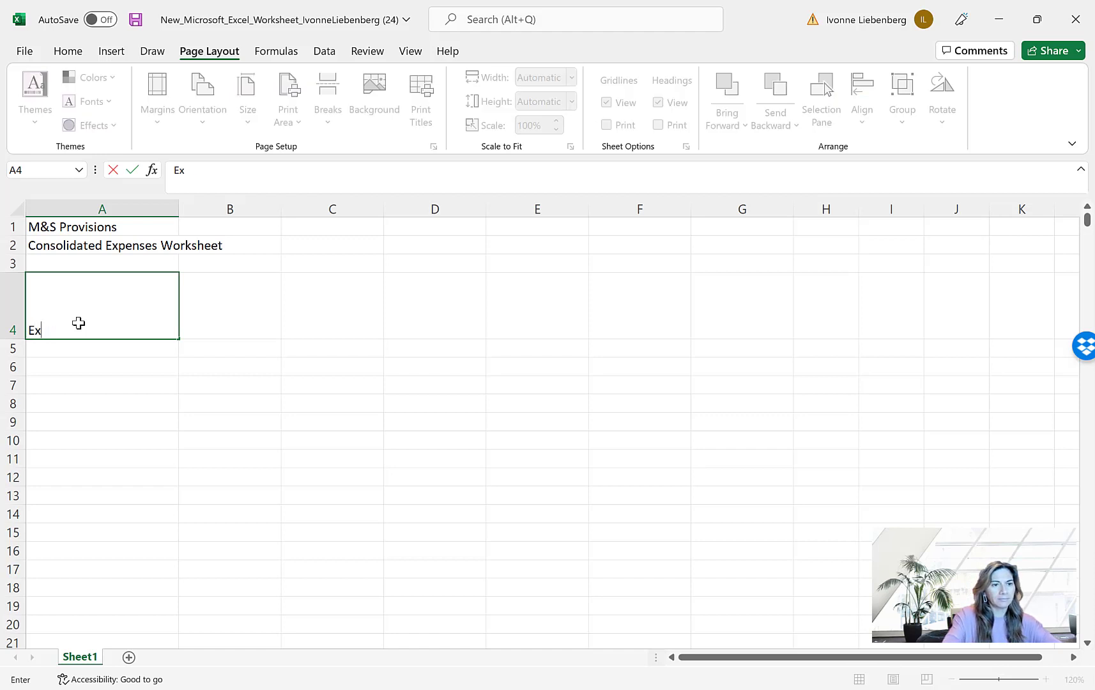
pyautogui.write('pense Category')
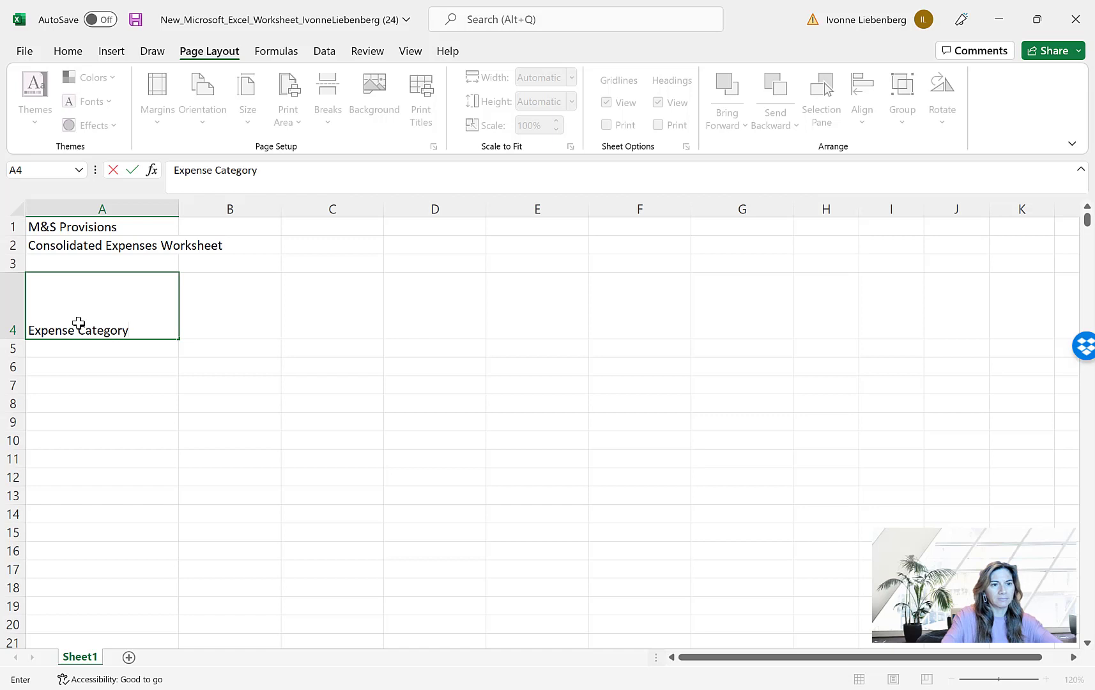
pyautogui.press('Return')
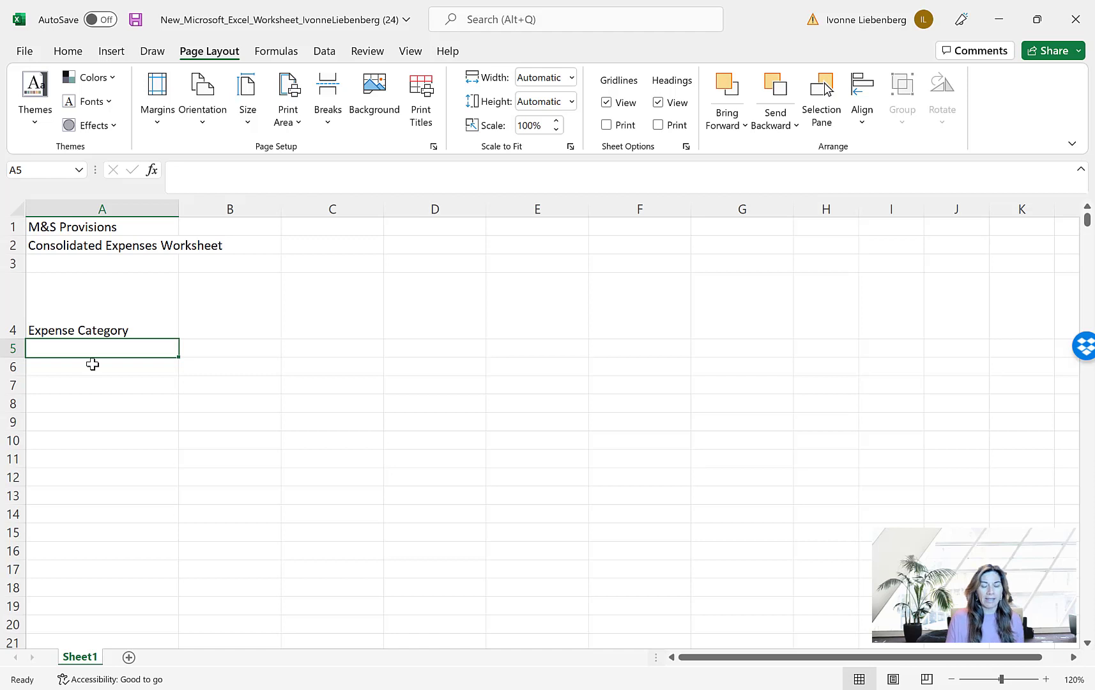
# - List the expense categories Payroll, Benefits, Fuel and Storage in cells A5 through A8
pyautogui.write('Payroll')
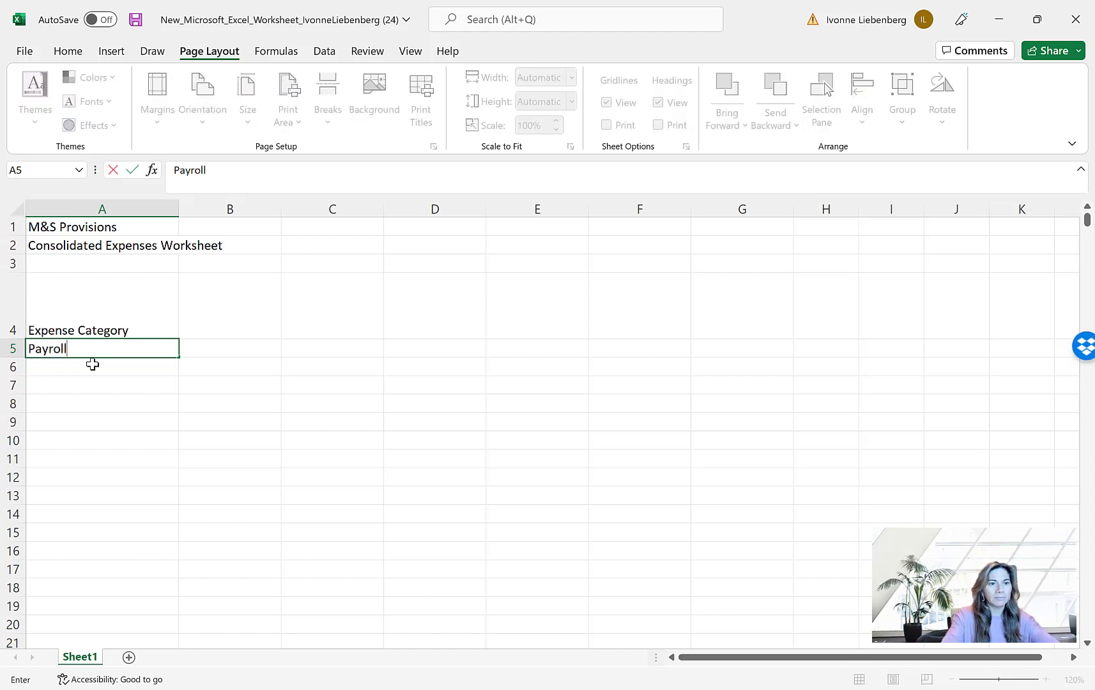
pyautogui.press('Return')
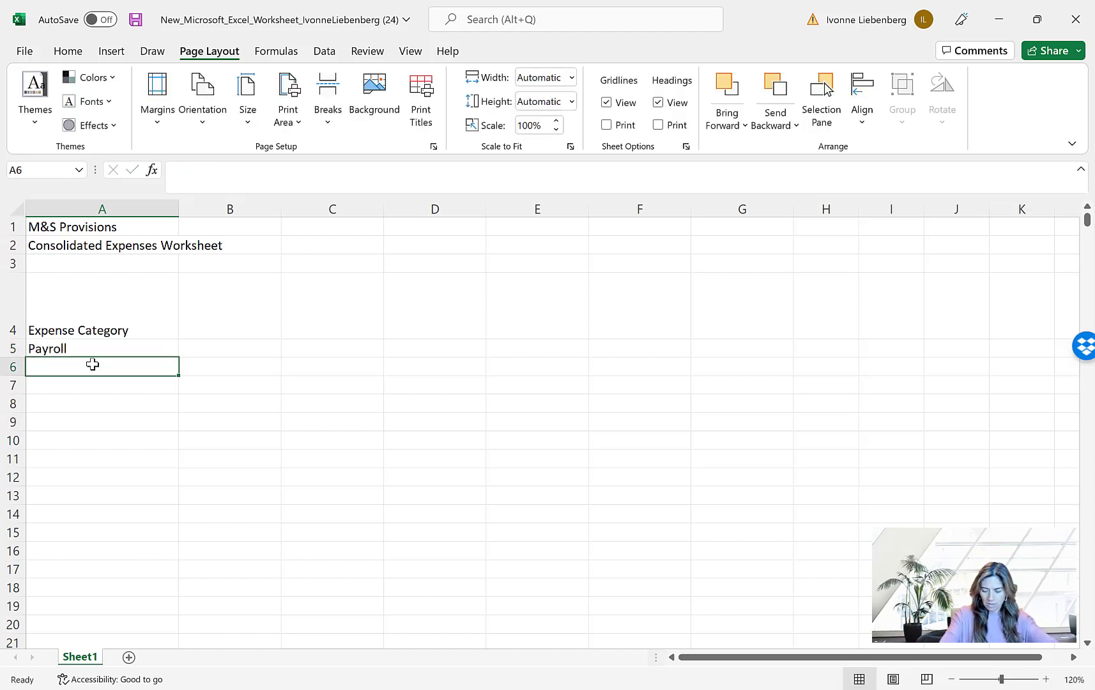
pyautogui.write('Benefits')
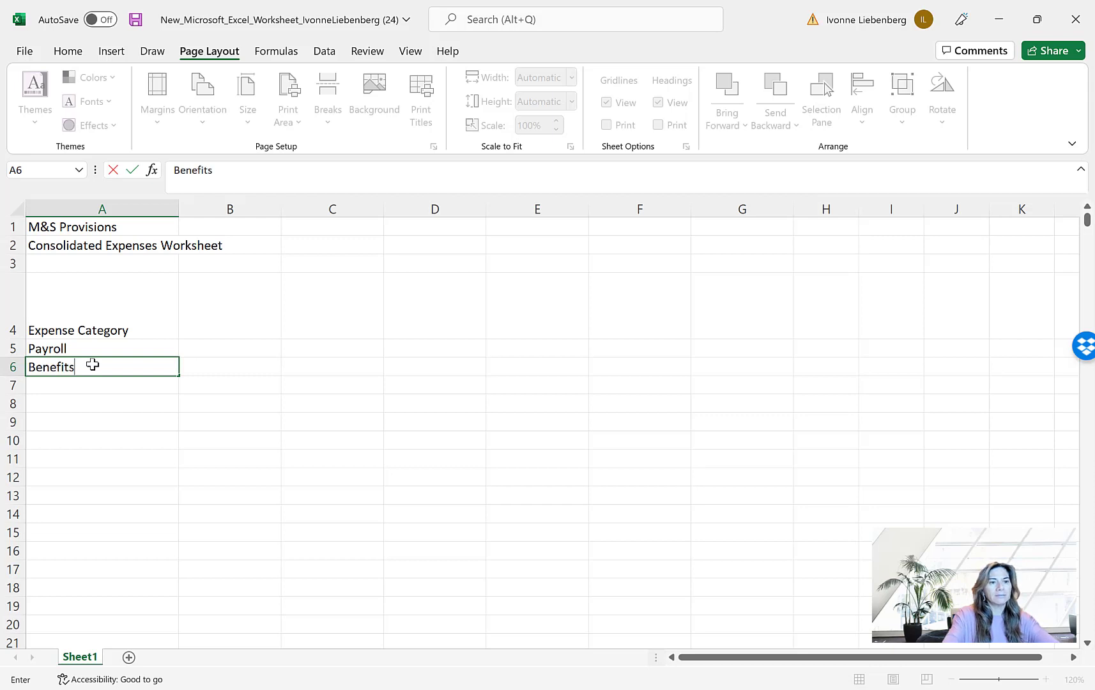
pyautogui.press('Return')
pyautogui.write('Fuel')
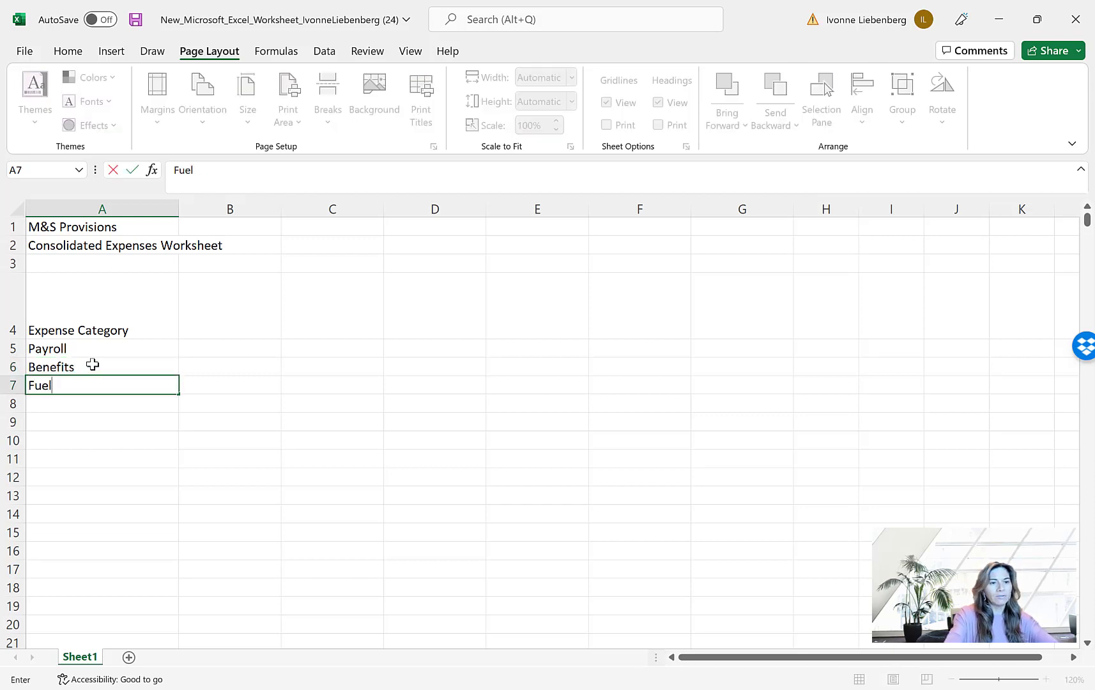
pyautogui.press('Return')
pyautogui.write('Storage')
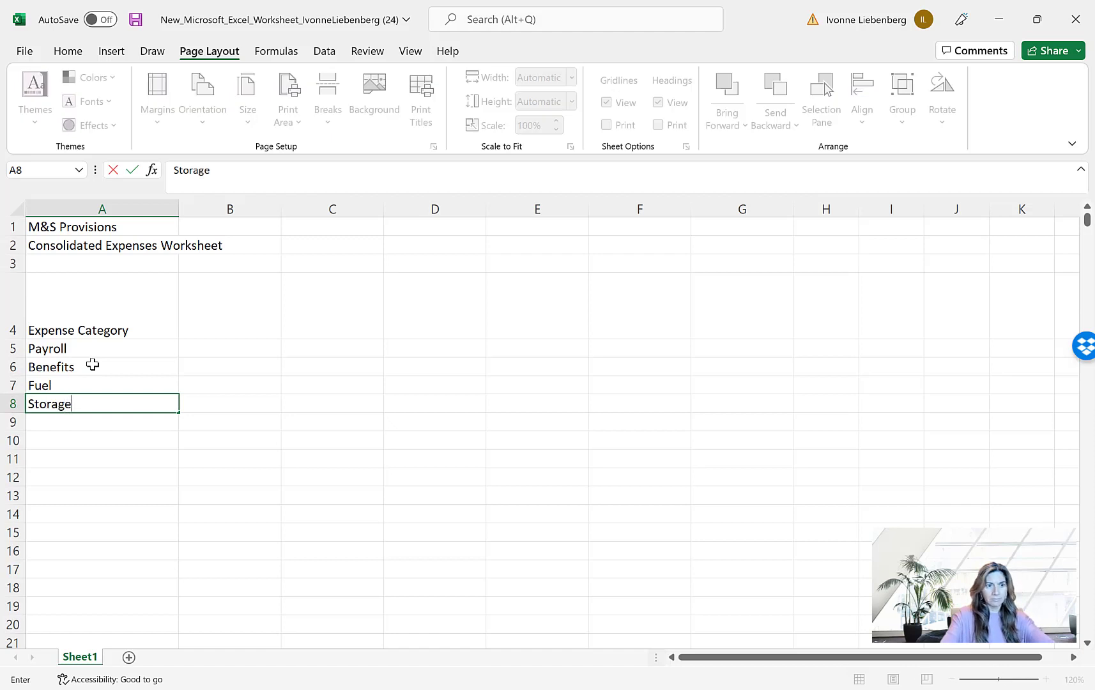
pyautogui.press('Return')
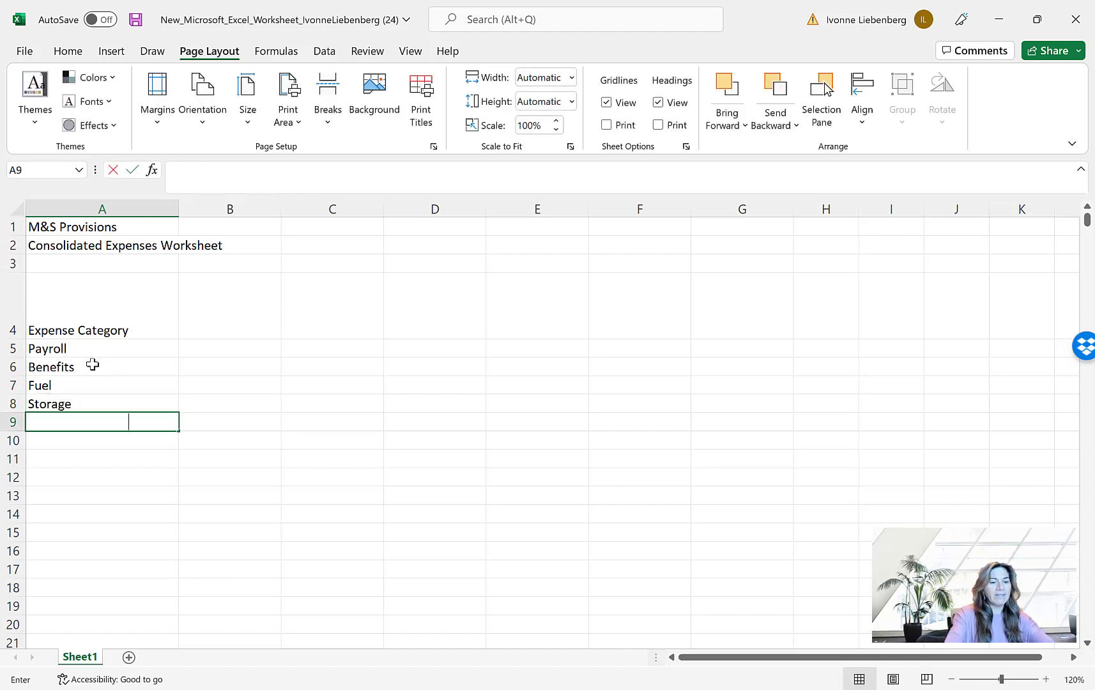
# - Add the expense categories Event Fees in cell A9 and Maintenance in cell A10
pyautogui.write('Event fees')
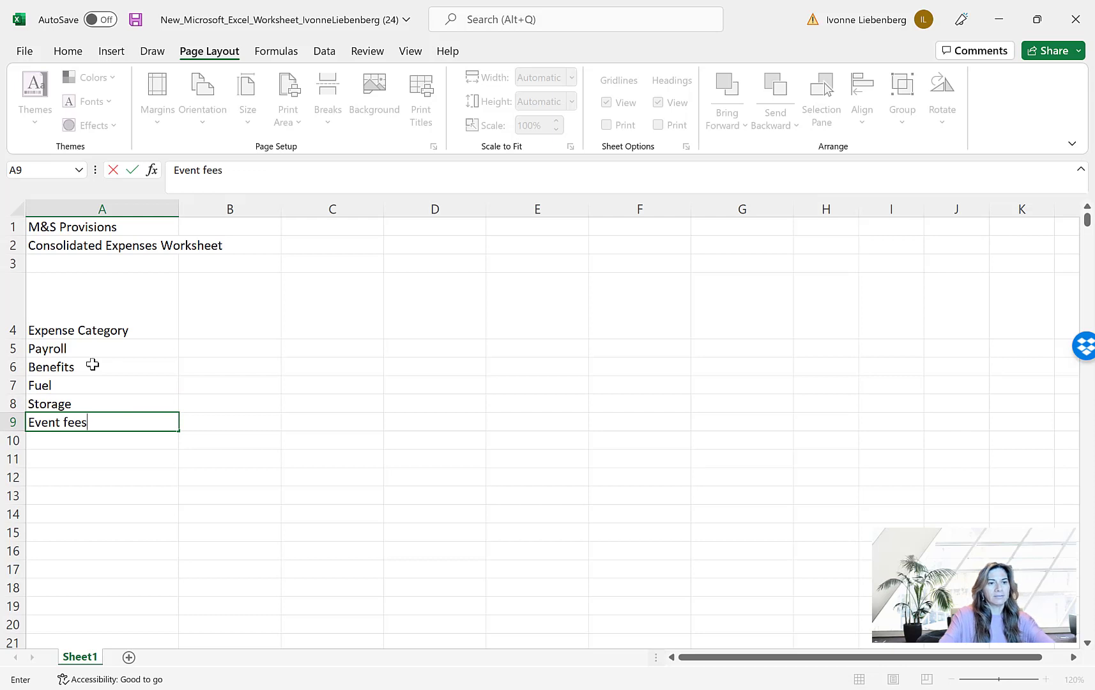
pyautogui.press('BackSpace')
pyautogui.press('BackSpace')
pyautogui.press('BackSpace')
pyautogui.press('BackSpace')
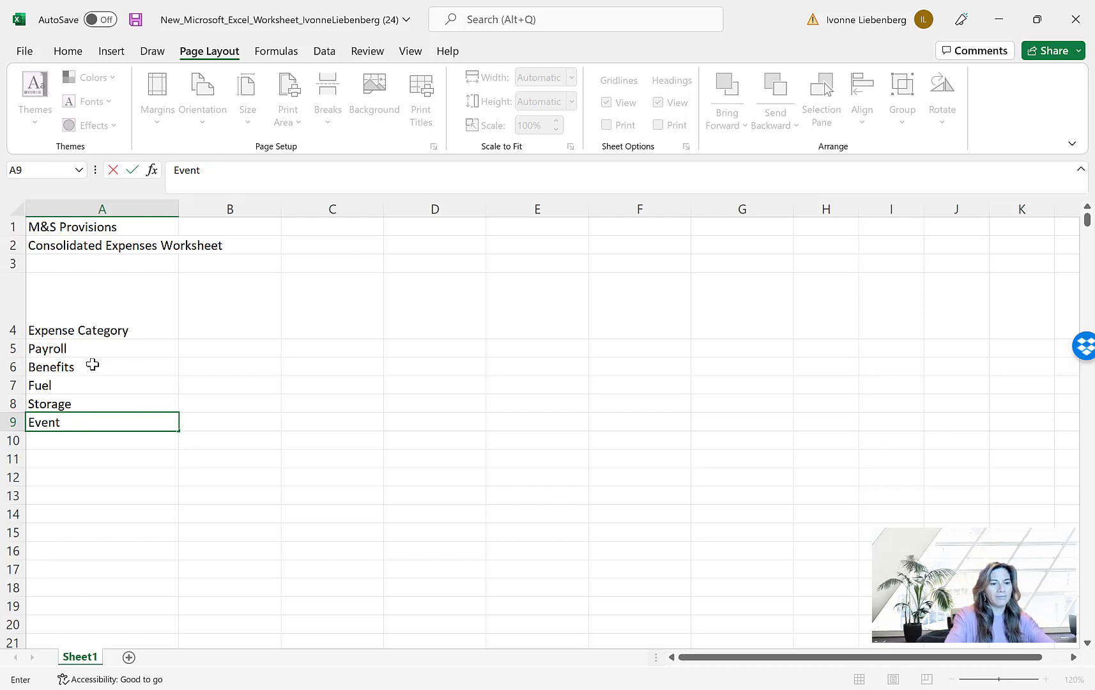
pyautogui.write('Fees')
pyautogui.press('Return')
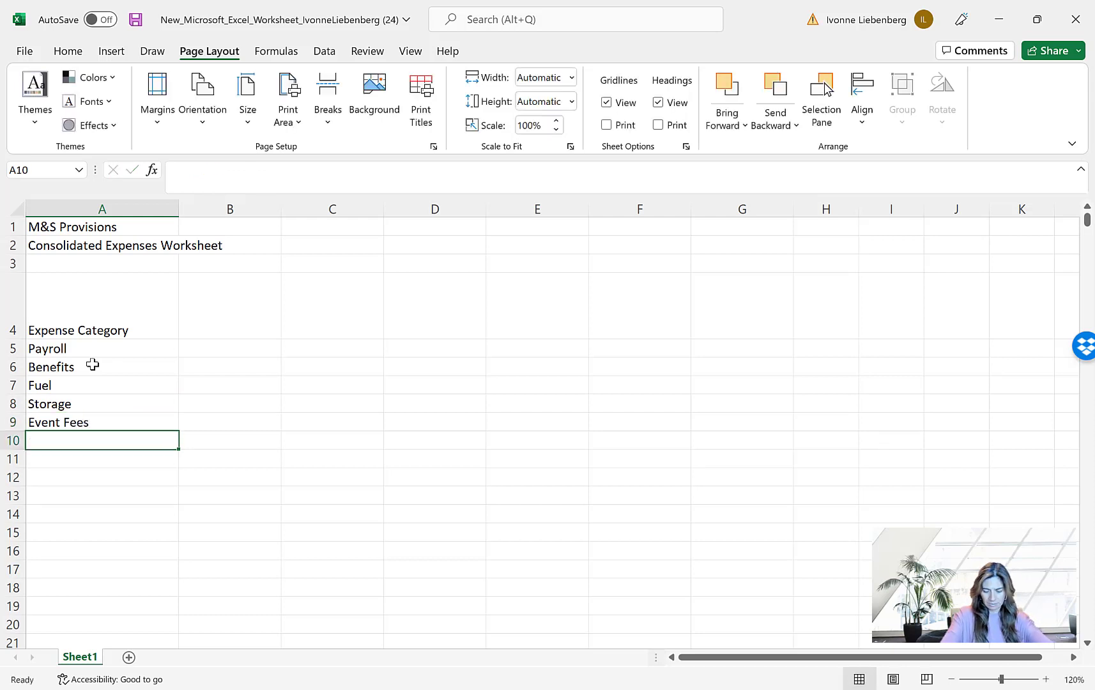
pyautogui.write('Maint')
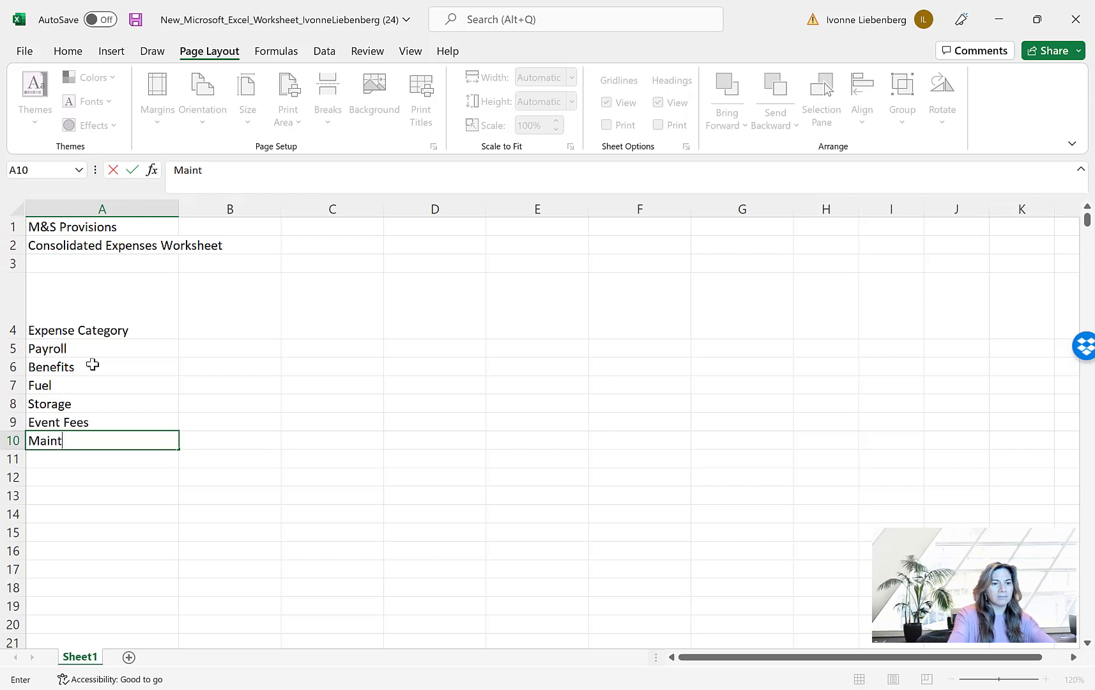
pyautogui.write('enance')
pyautogui.press('Return')
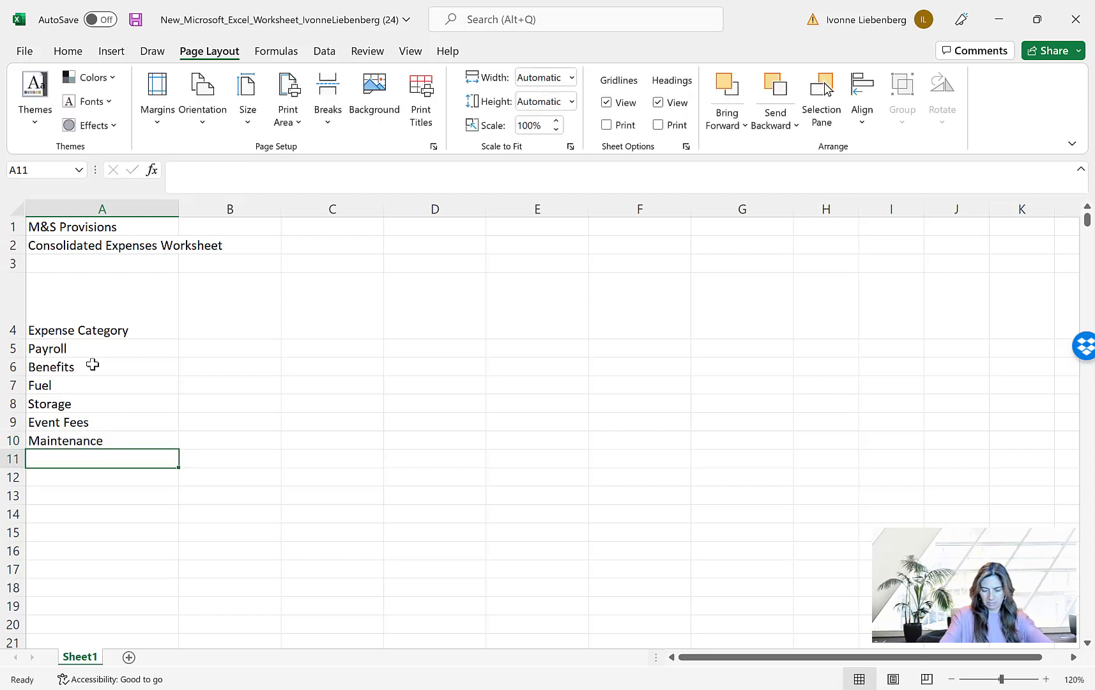
# - Add the expense categories Advertising in cell A11 and Administrative in cell A12
pyautogui.write('Adversti')
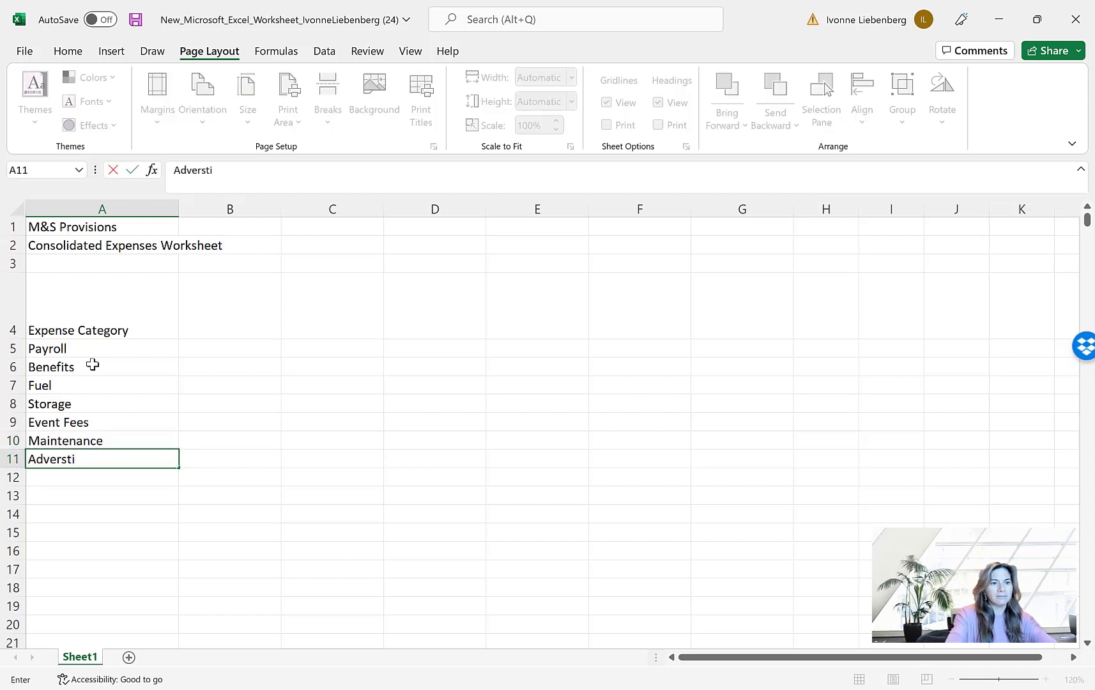
pyautogui.press('BackSpace')
pyautogui.press('BackSpace')
pyautogui.press('BackSpace')
pyautogui.write('tising')
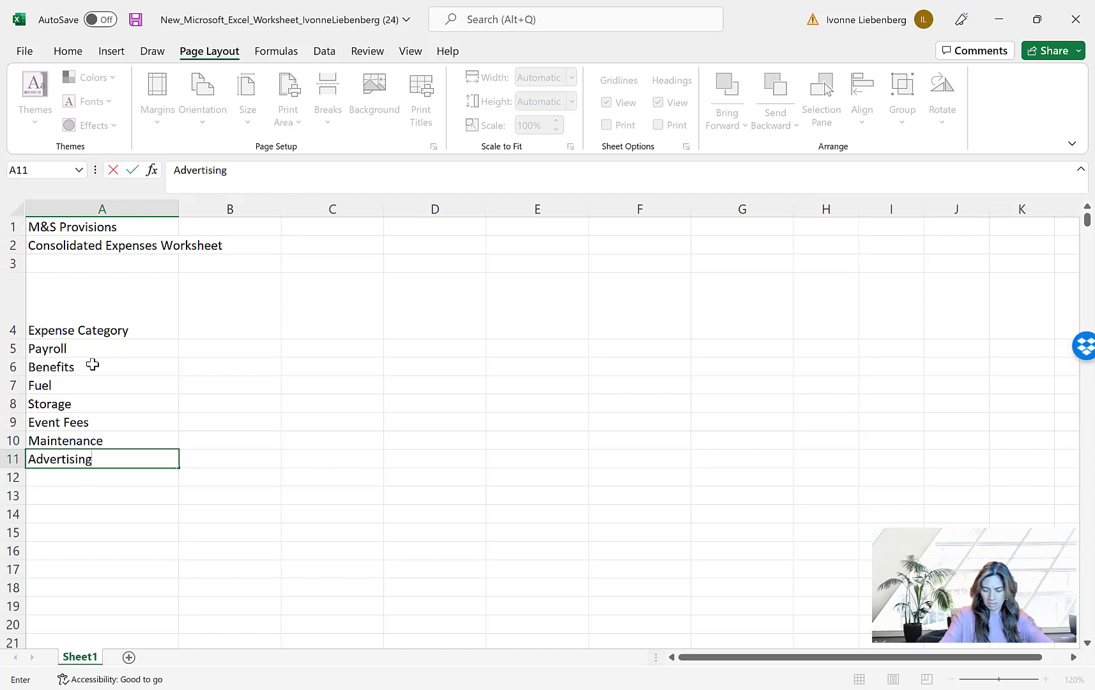
pyautogui.press('Return')
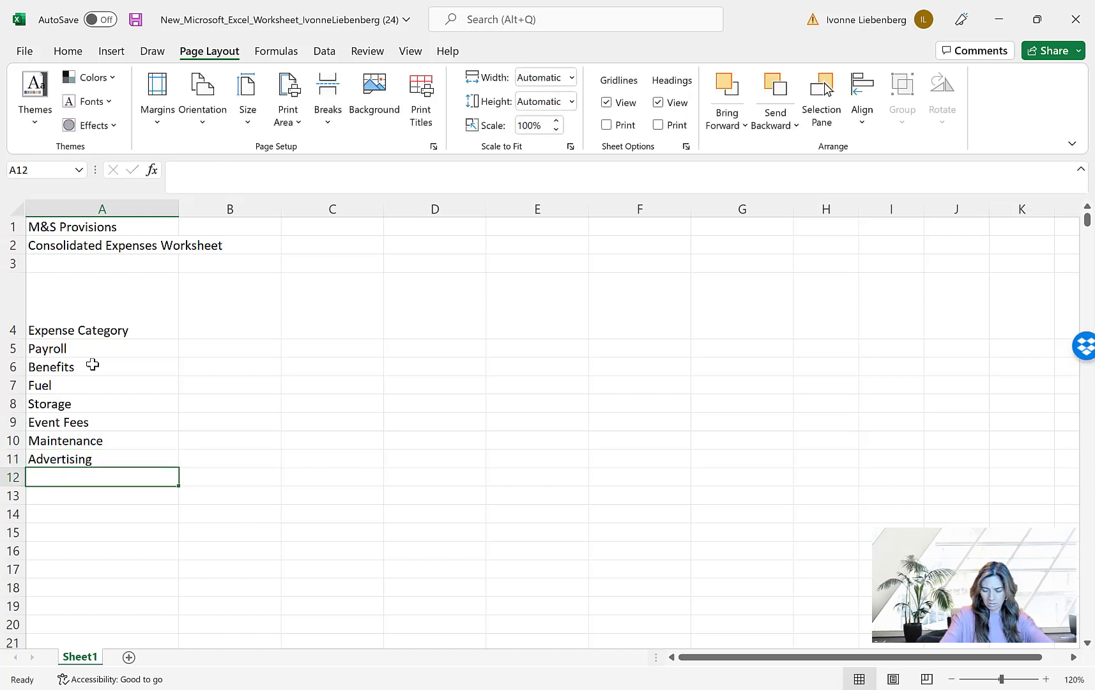
pyautogui.write('Adm')
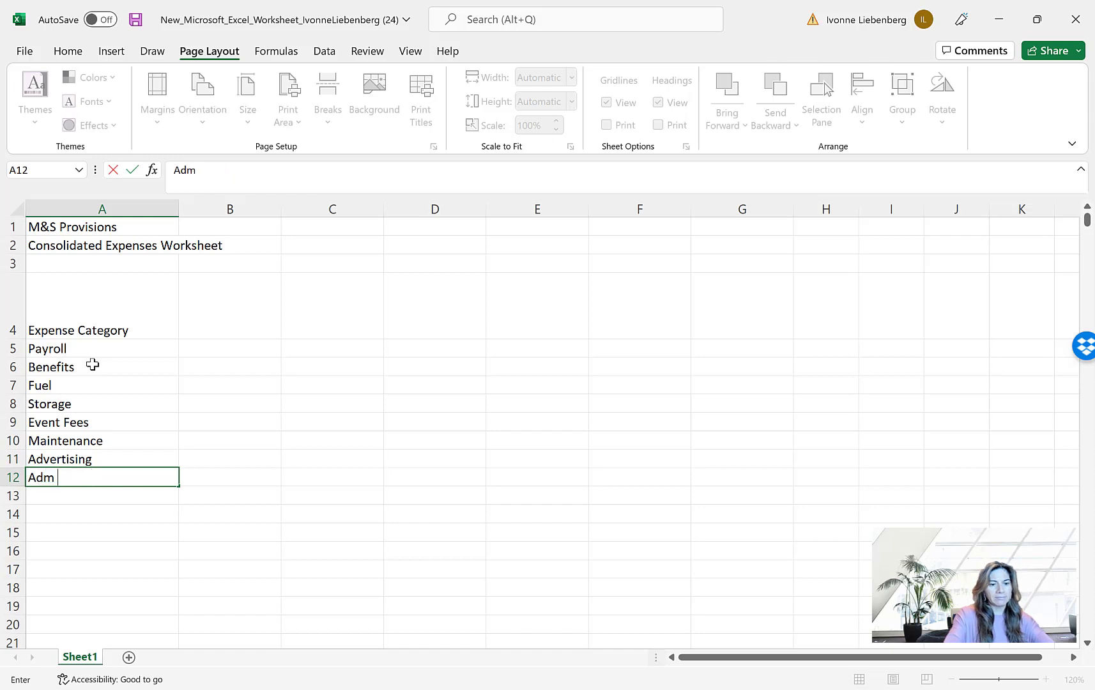
pyautogui.write('inistrative')
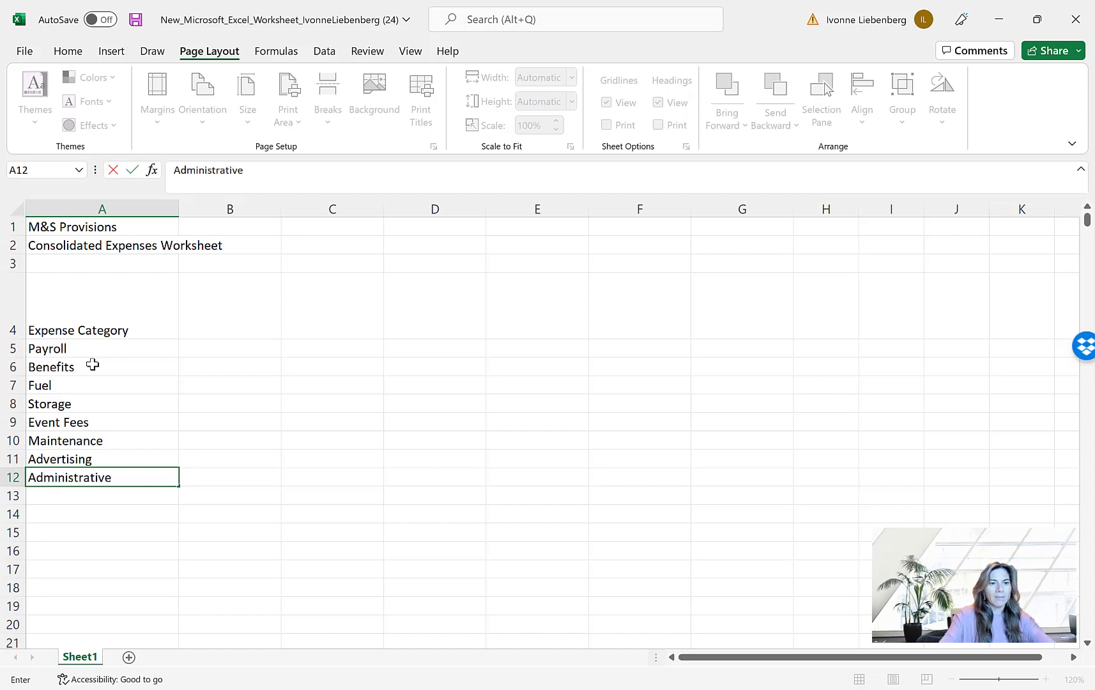
pyautogui.press('Return')
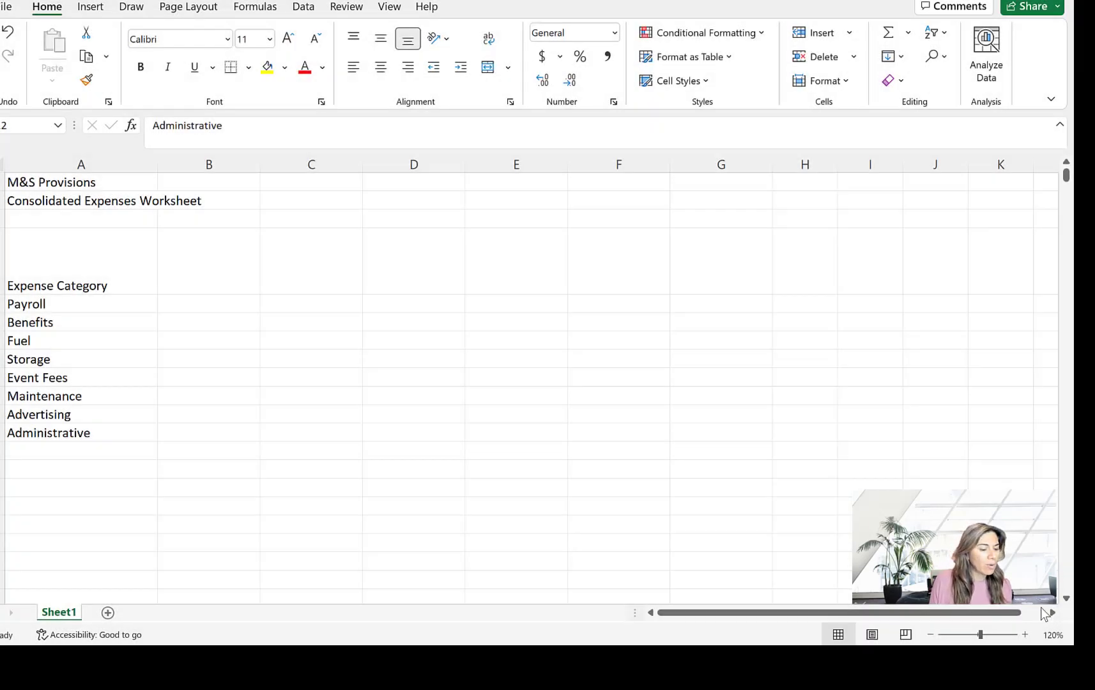
# - Enter the year heading 2020 in cell B4, beside the Expense Category heading
pyautogui.click(205, 257)
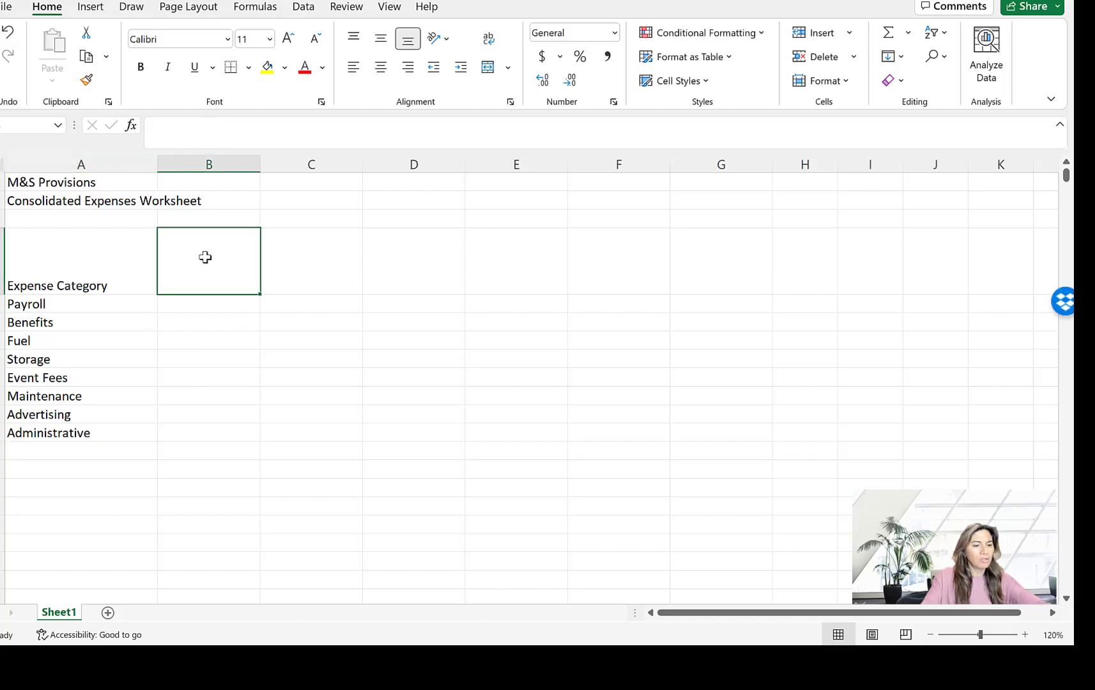
pyautogui.write('2020')
pyautogui.press('Return')
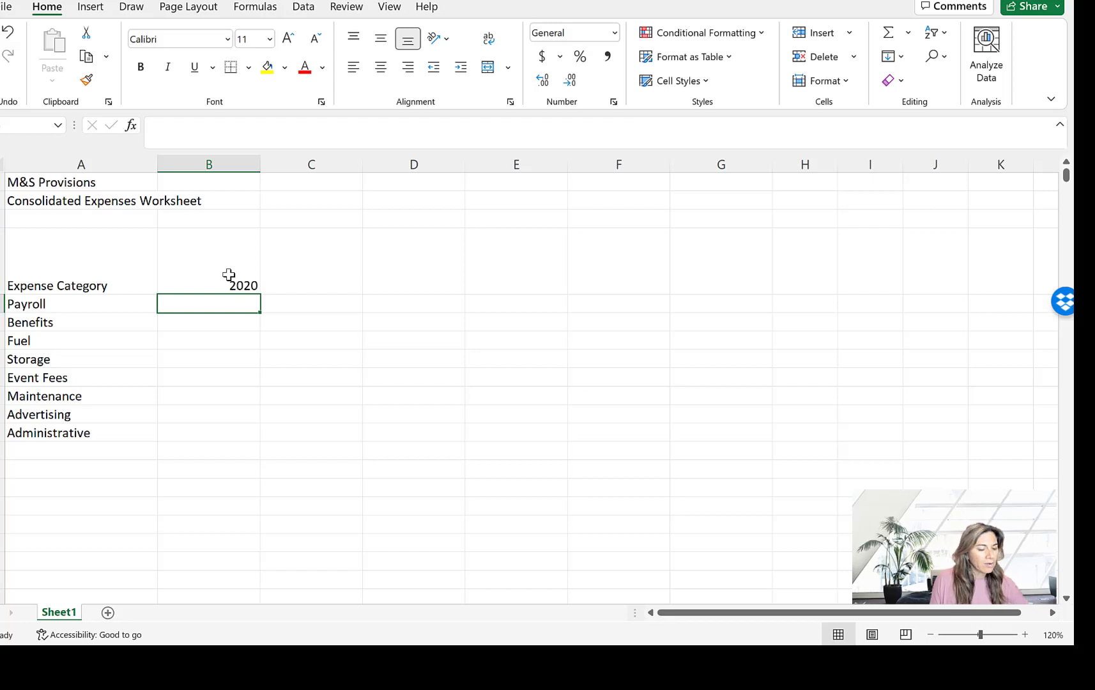
# - Enter the heading "2021 Projected % Change" in cell C4, broken over three lines within the cell
pyautogui.click(312, 273)
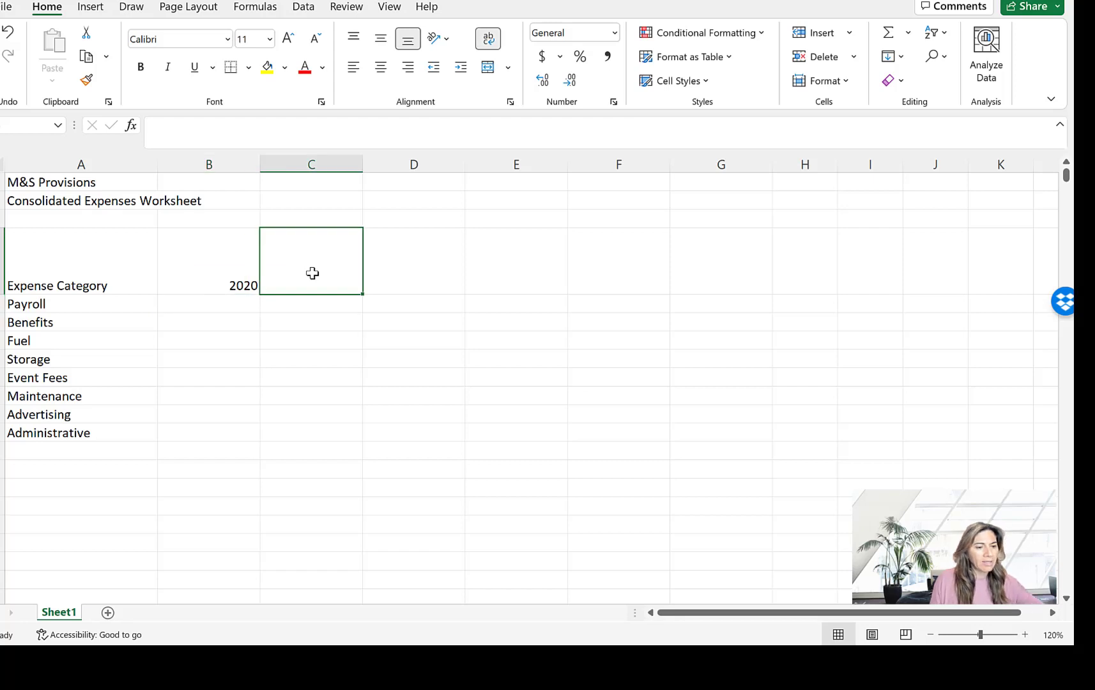
pyautogui.write('2021')
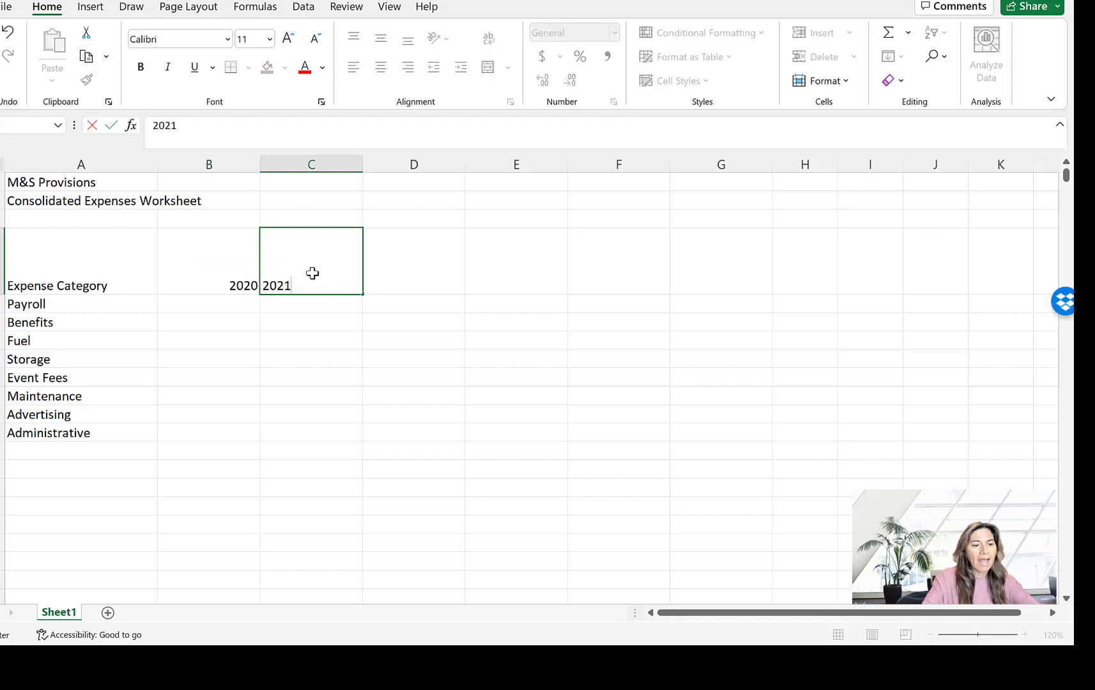
pyautogui.hotkey('alt', 'Return')
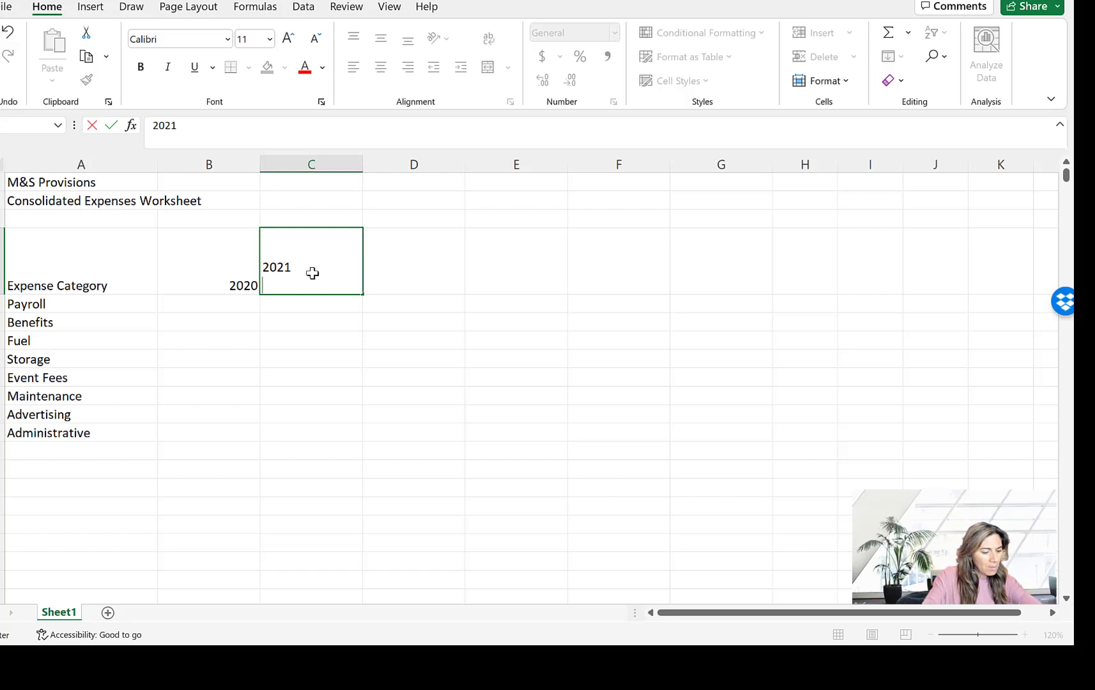
pyautogui.write('Projected')
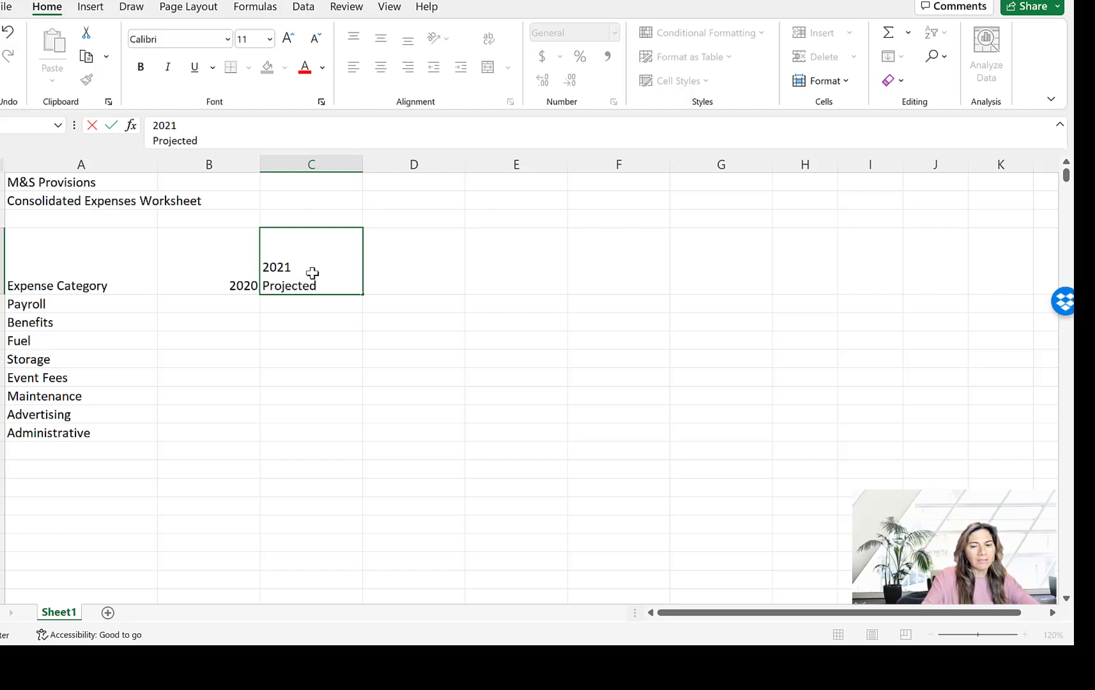
pyautogui.hotkey('alt', 'Return')
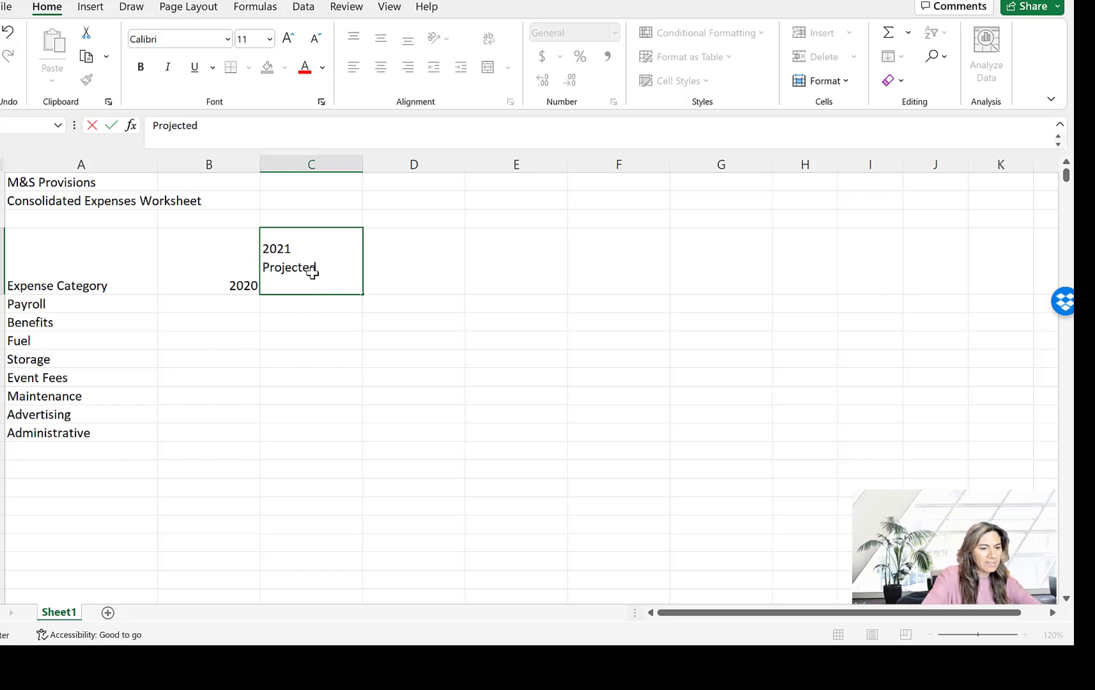
pyautogui.write('% Ch')
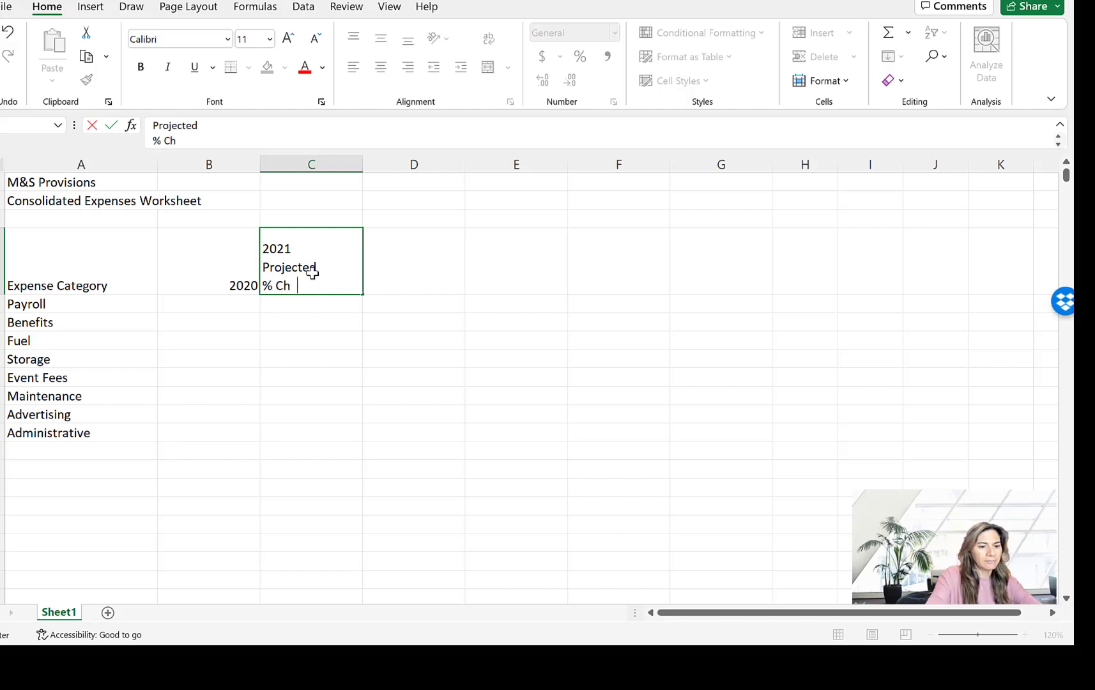
pyautogui.write('ange')
pyautogui.press('Return')
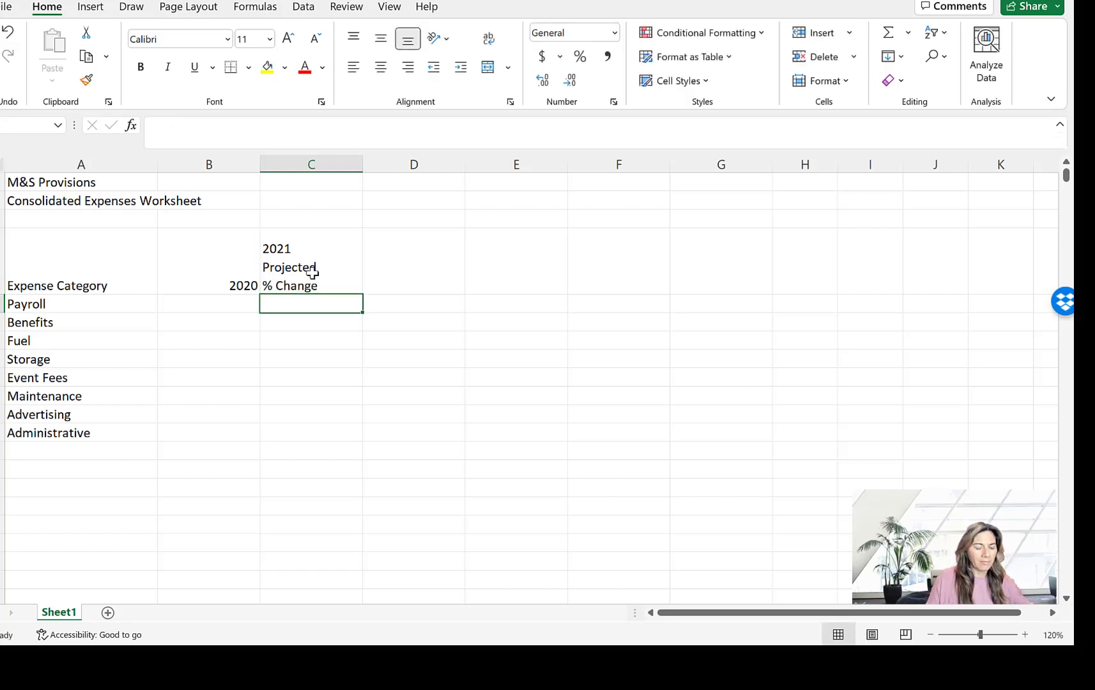
# - Enter the year heading 2021 in cell D4
pyautogui.doubleClick(435, 267)
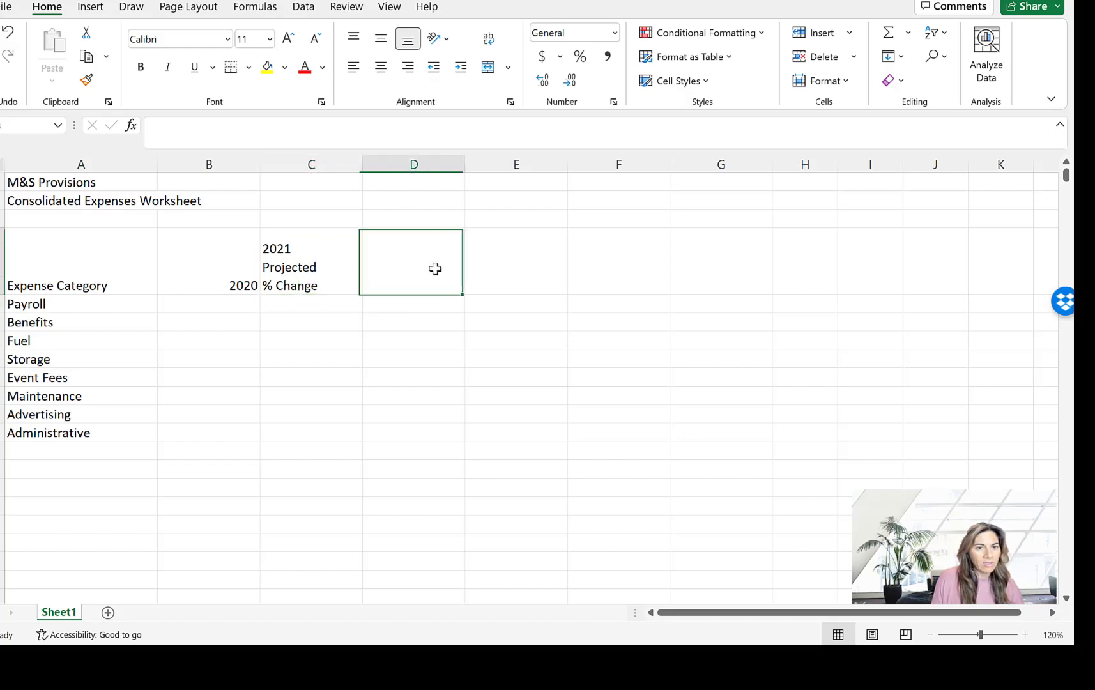
pyautogui.write('2021')
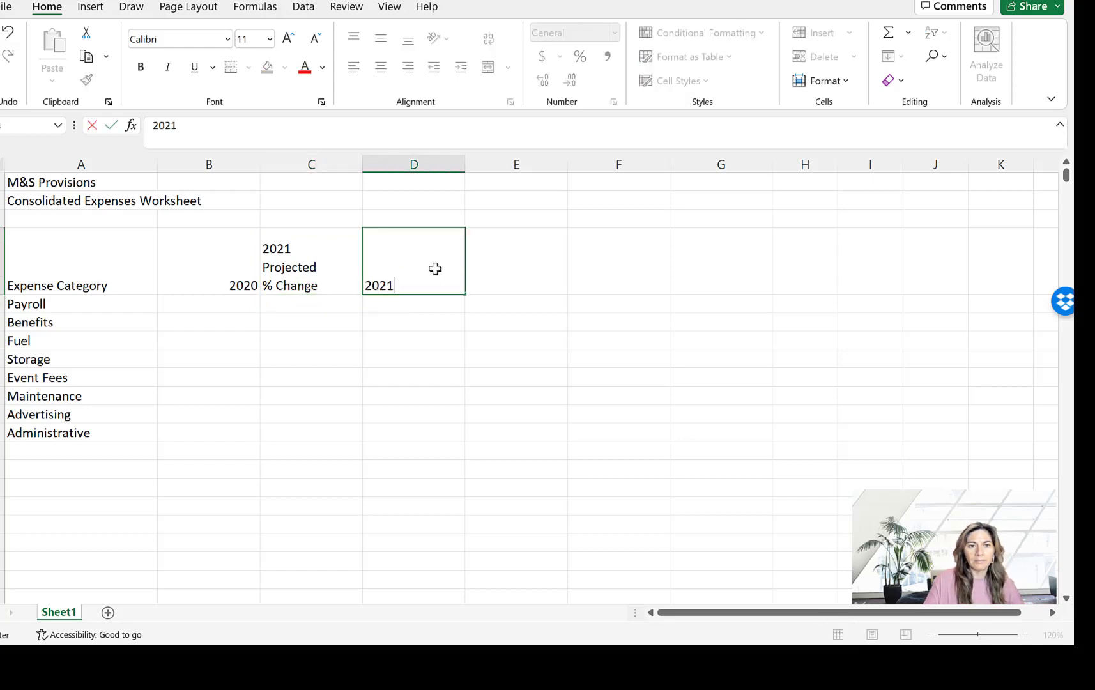
pyautogui.press('Tab')
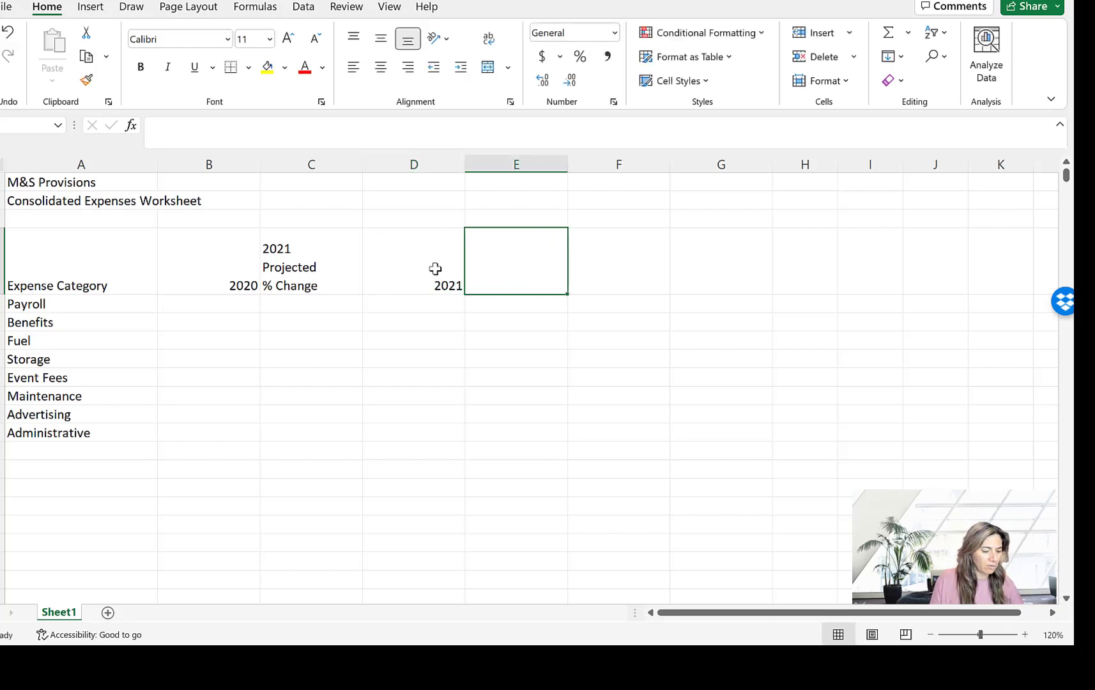
# - Enter the heading "2022 Projected % Change" in cell E4, broken over three lines within the cell
pyautogui.write('2022')
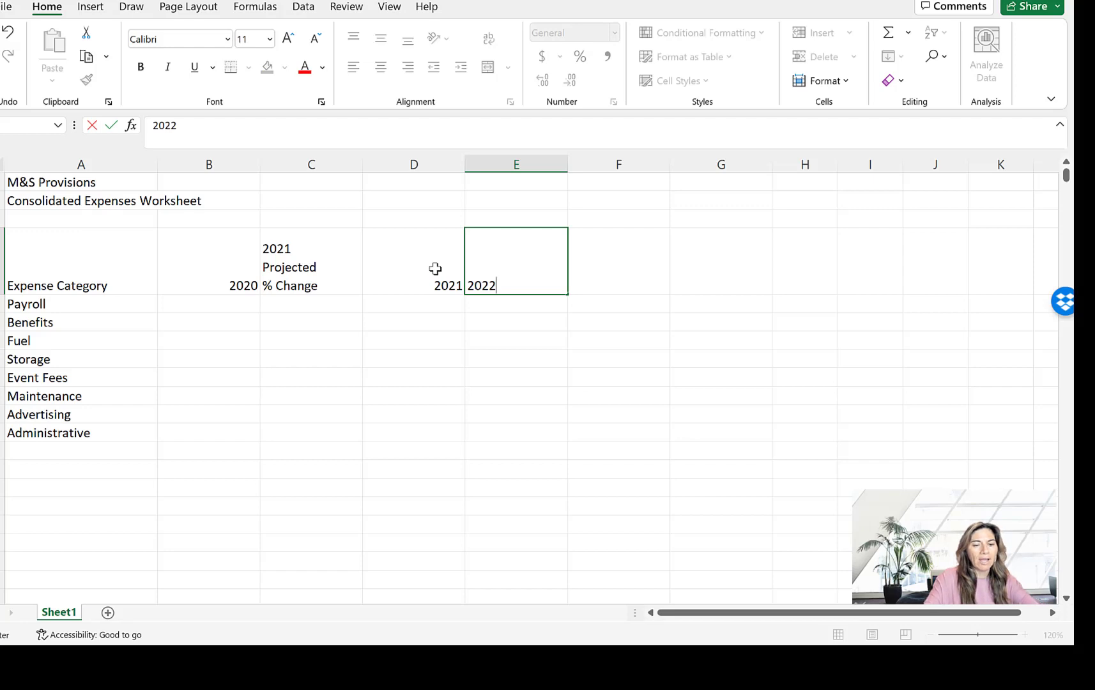
pyautogui.hotkey('alt', 'Return')
pyautogui.write('Projected')
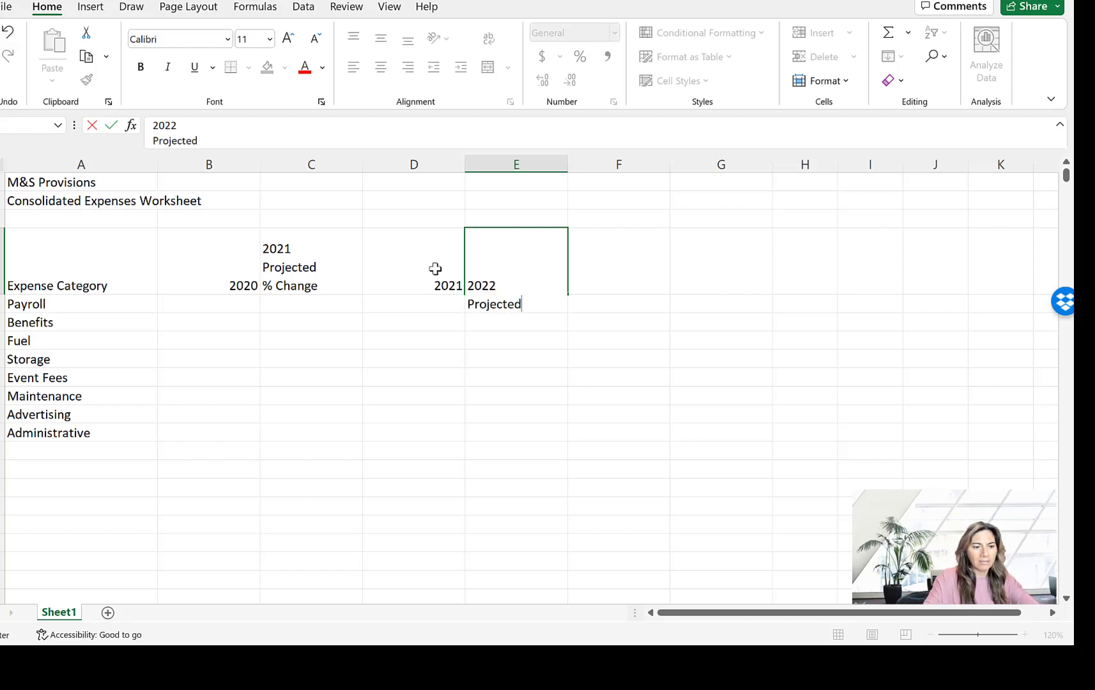
pyautogui.hotkey('alt', 'Return')
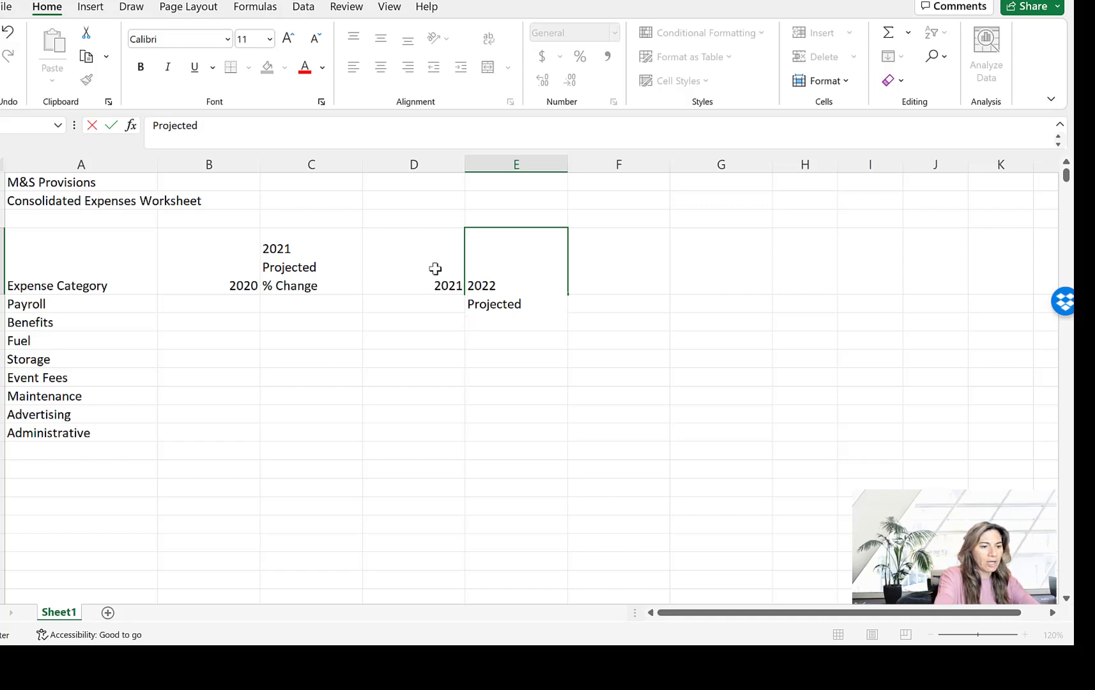
pyautogui.write('% Change')
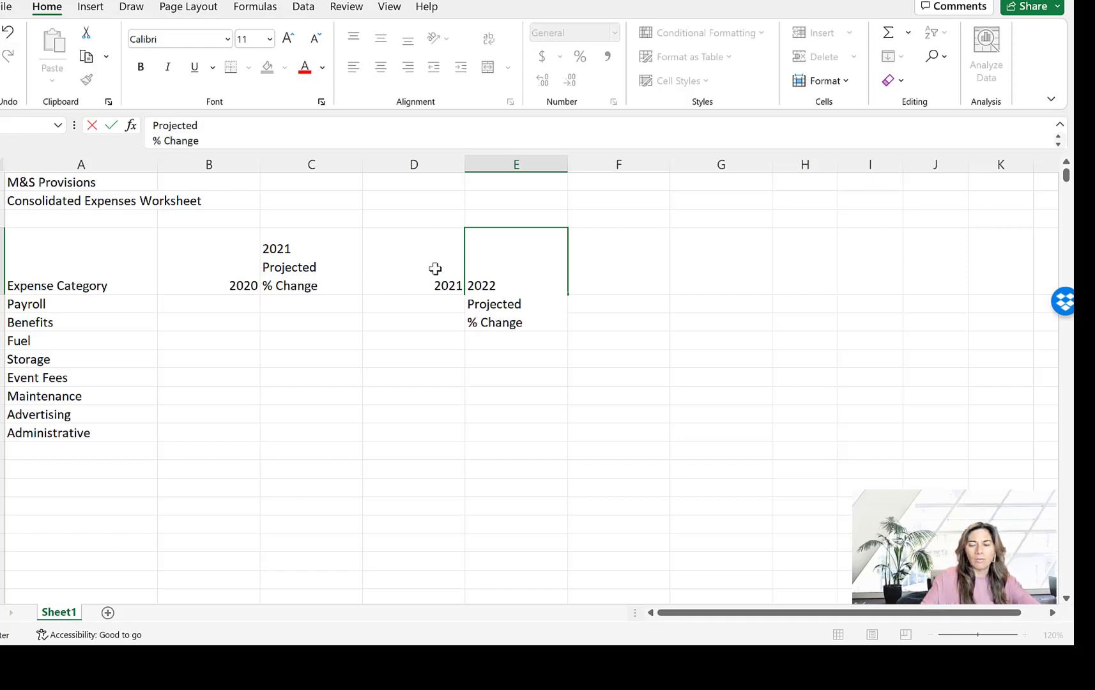
pyautogui.press('Tab')
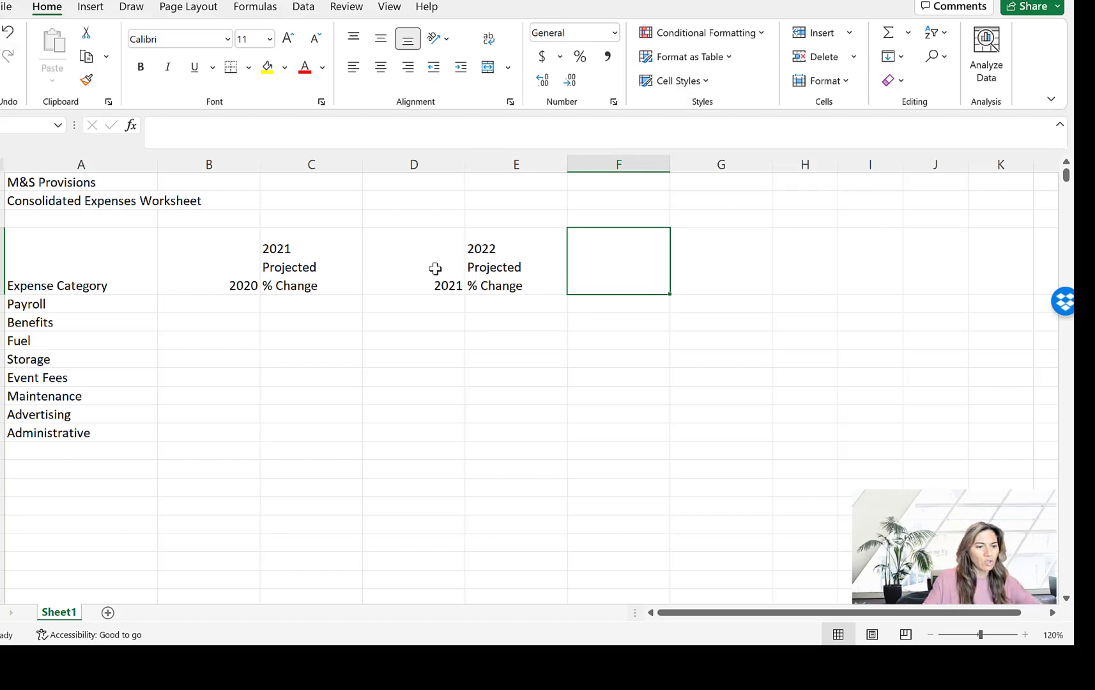
# - Enter the year heading 2022 in cell F4 and the two-line heading "Average % Changed" in cell G4
pyautogui.write('2022')
pyautogui.press('Tab')
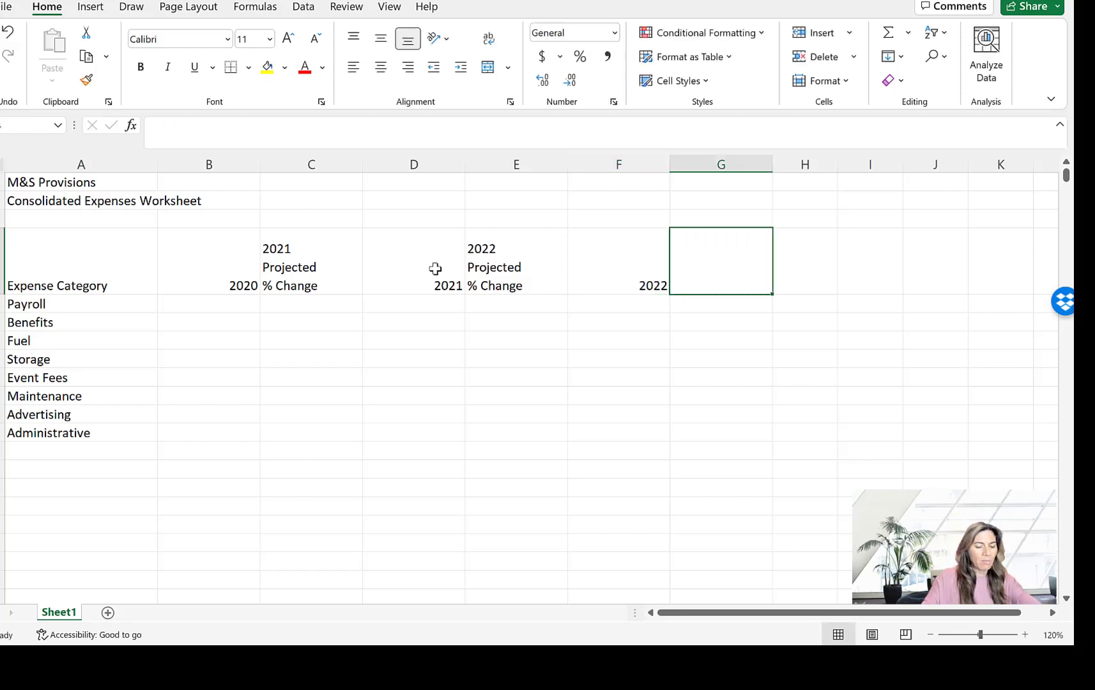
pyautogui.write('Average')
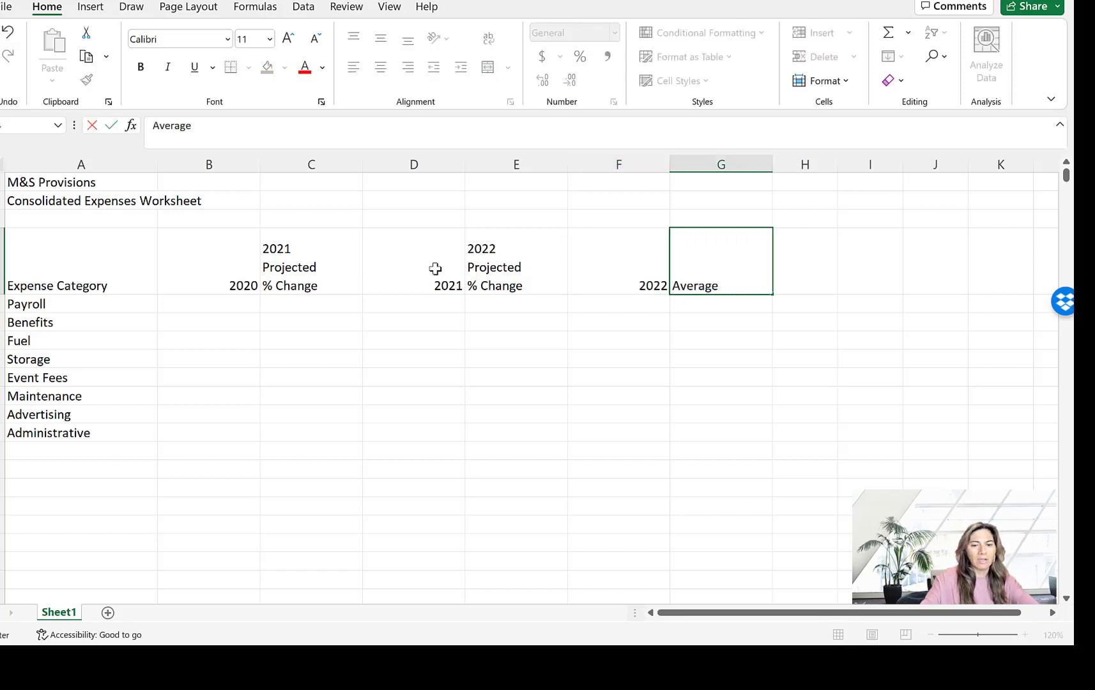
pyautogui.hotkey('alt', 'Return')
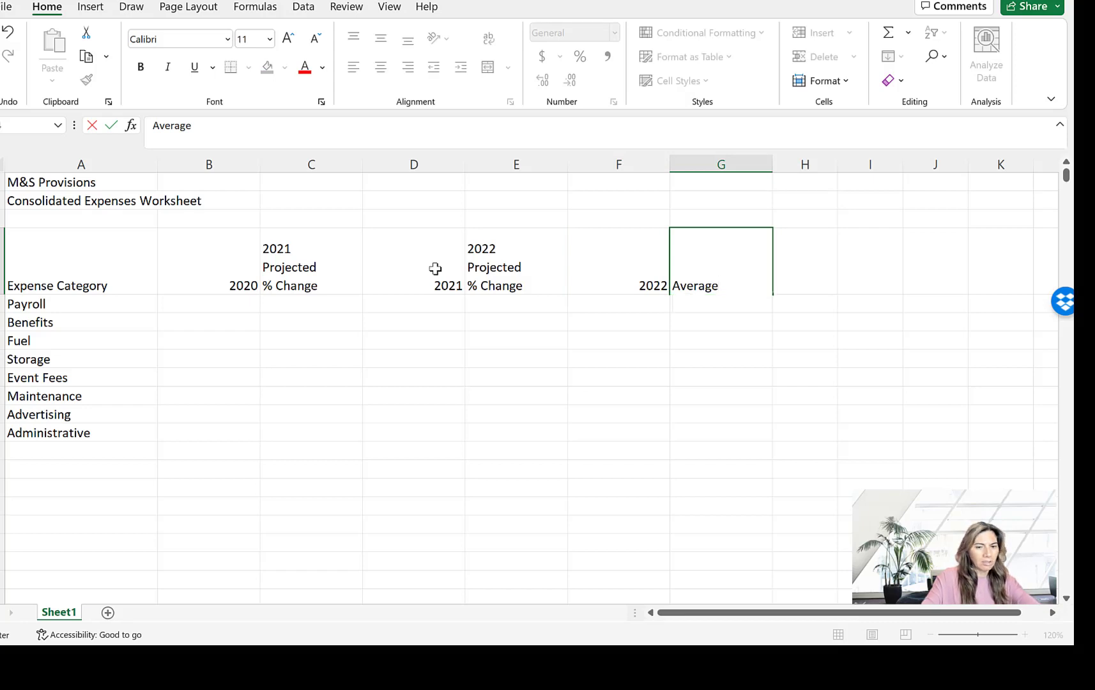
pyautogui.write('%')
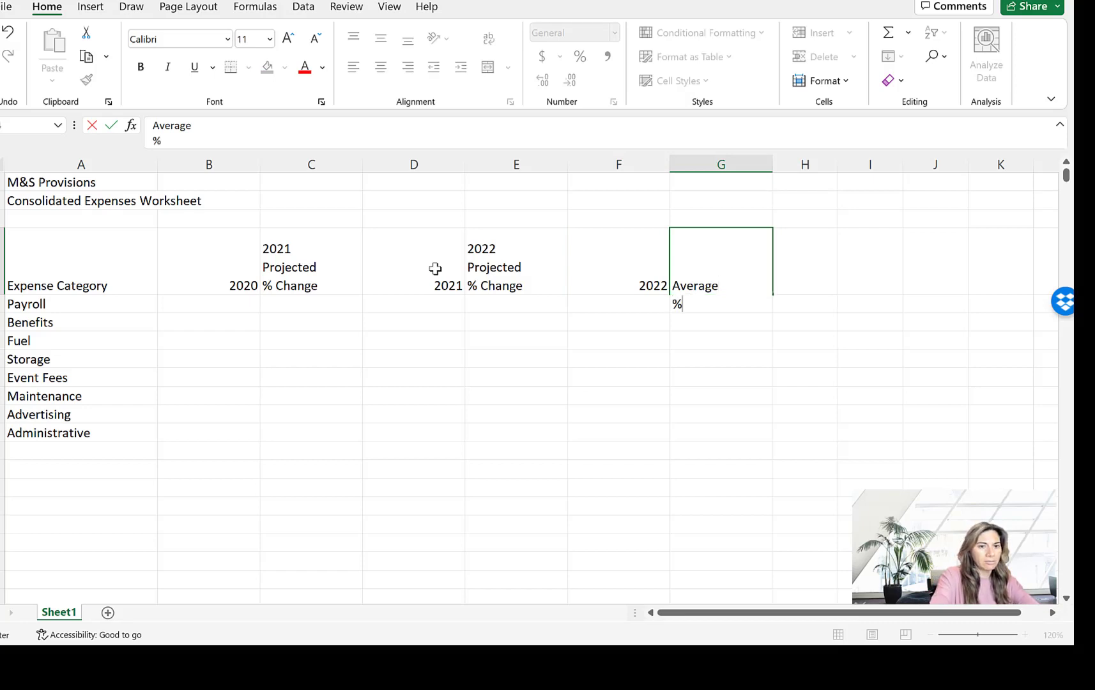
pyautogui.write(' Changed')
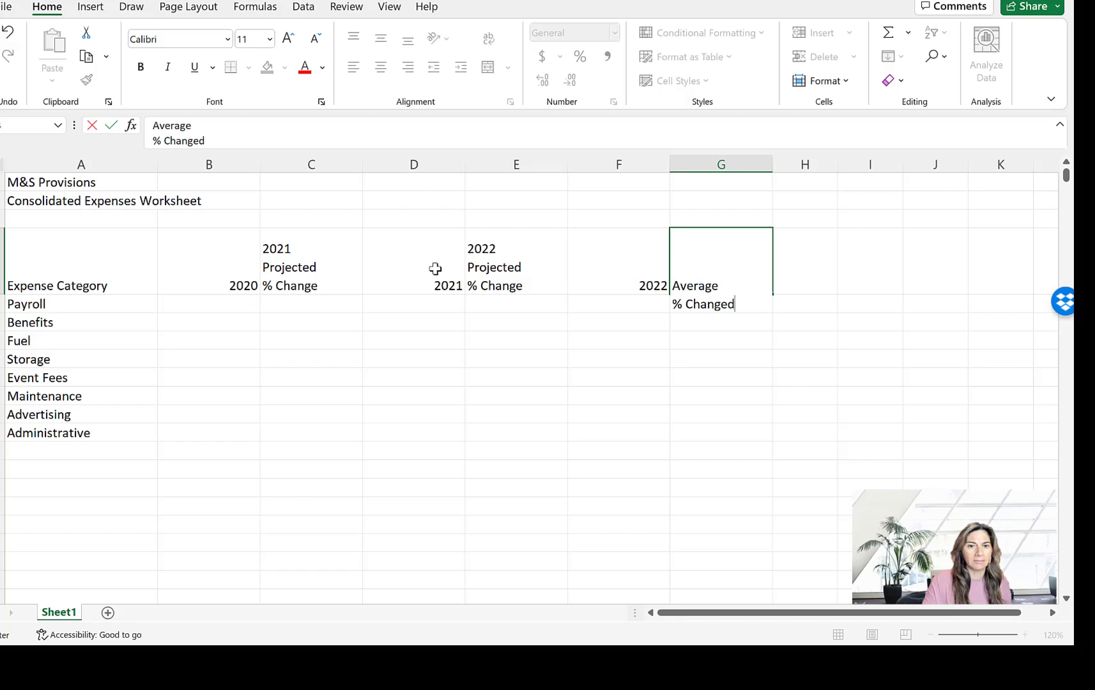
pyautogui.press('Return')
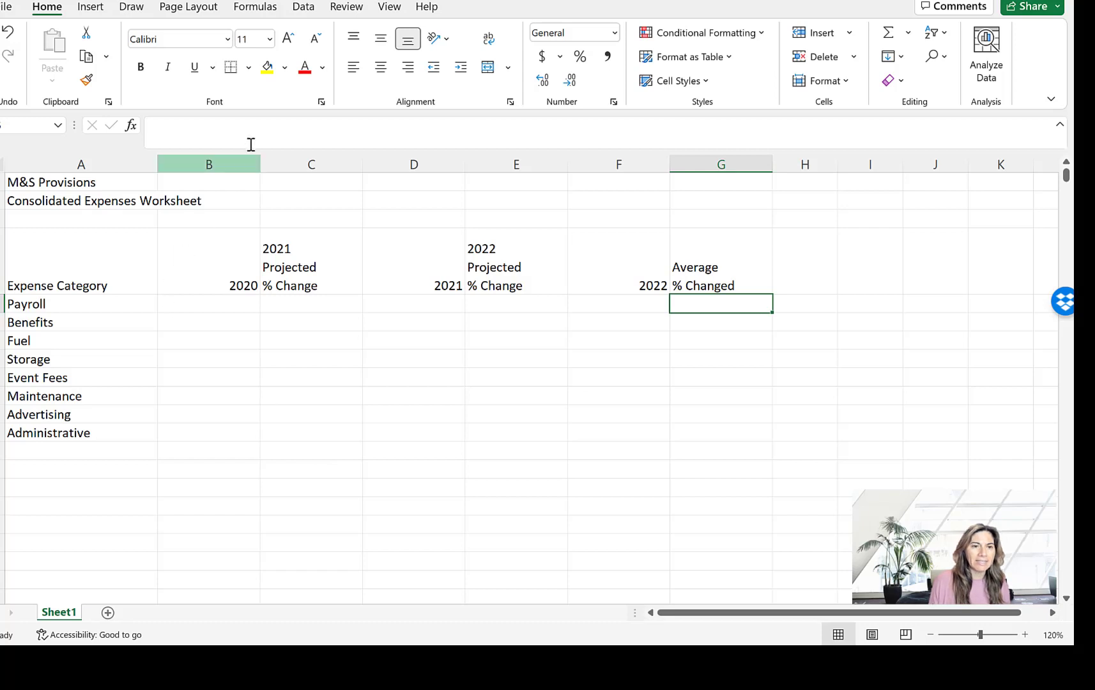
# - Enter 1 as the 2020 value for Payroll in cell B5
pyautogui.click(196, 306)
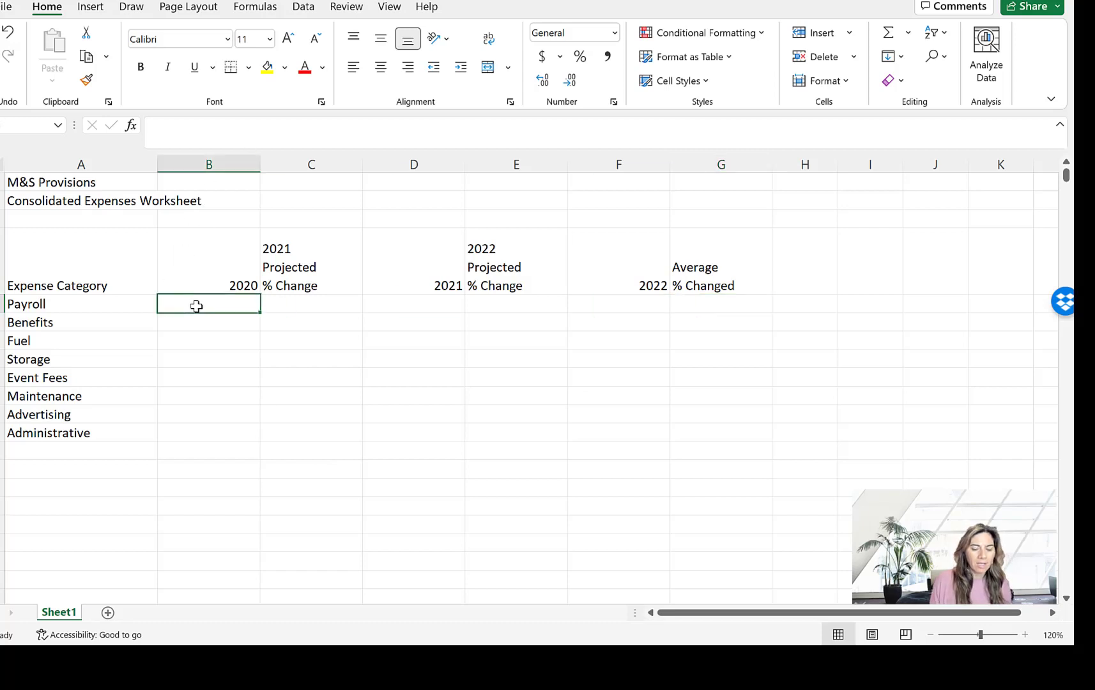
pyautogui.write('1')
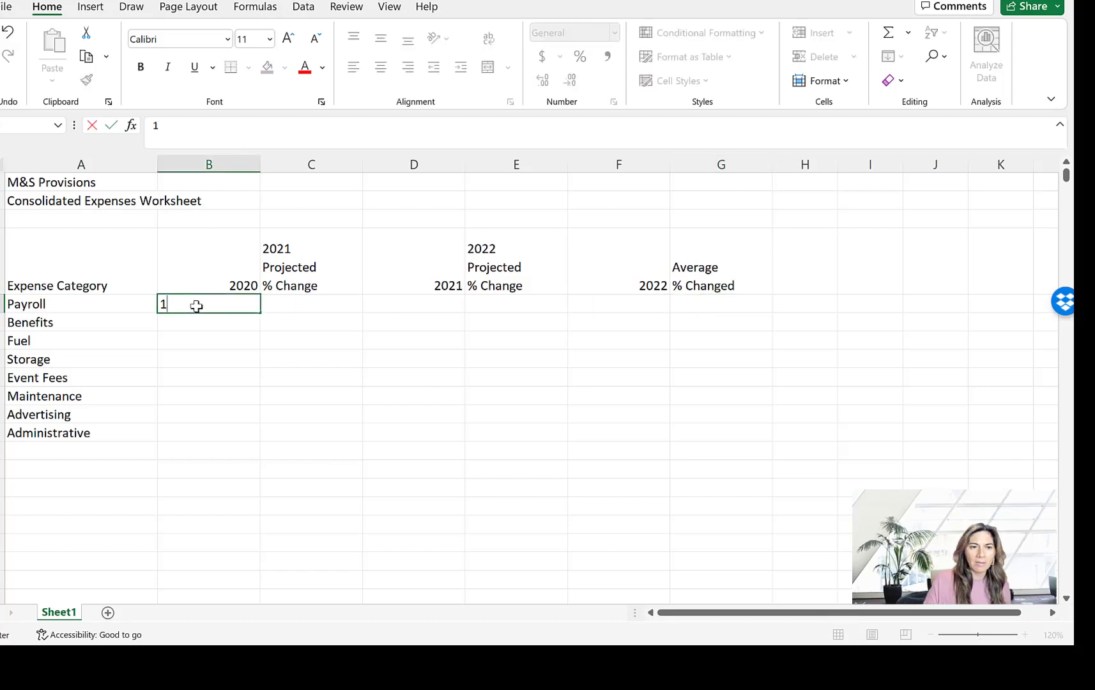
pyautogui.press('Return')
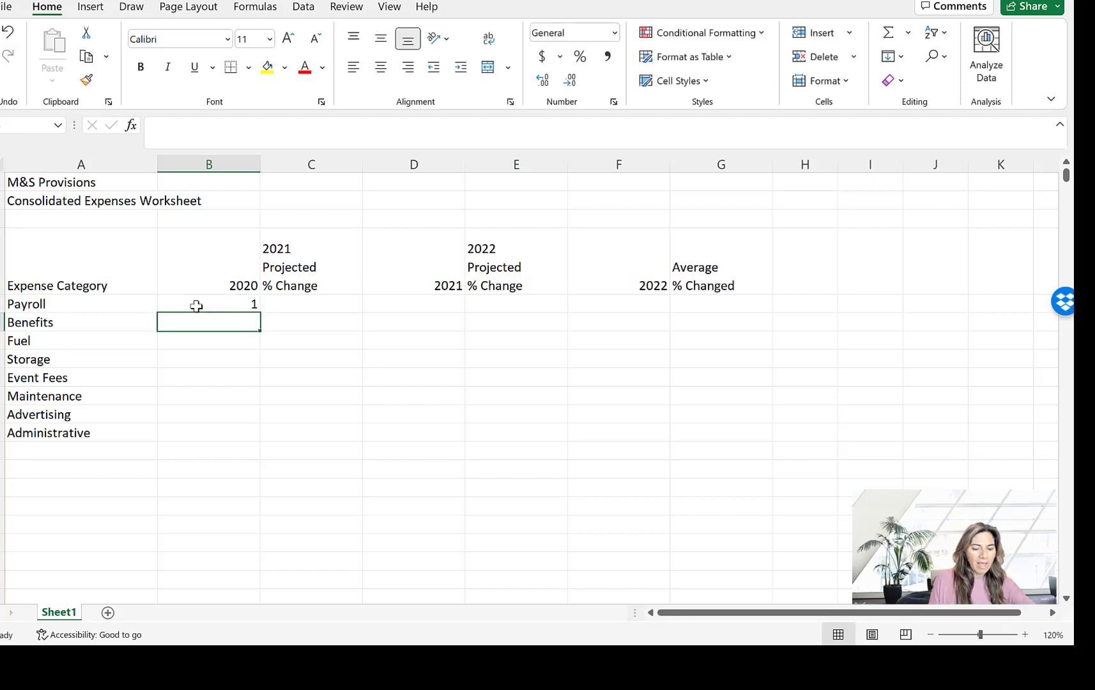
# - Auto-fill the Payroll value from B5 down to B12 as a series from 1 to 8, and undo the fill
pyautogui.click(196, 306)
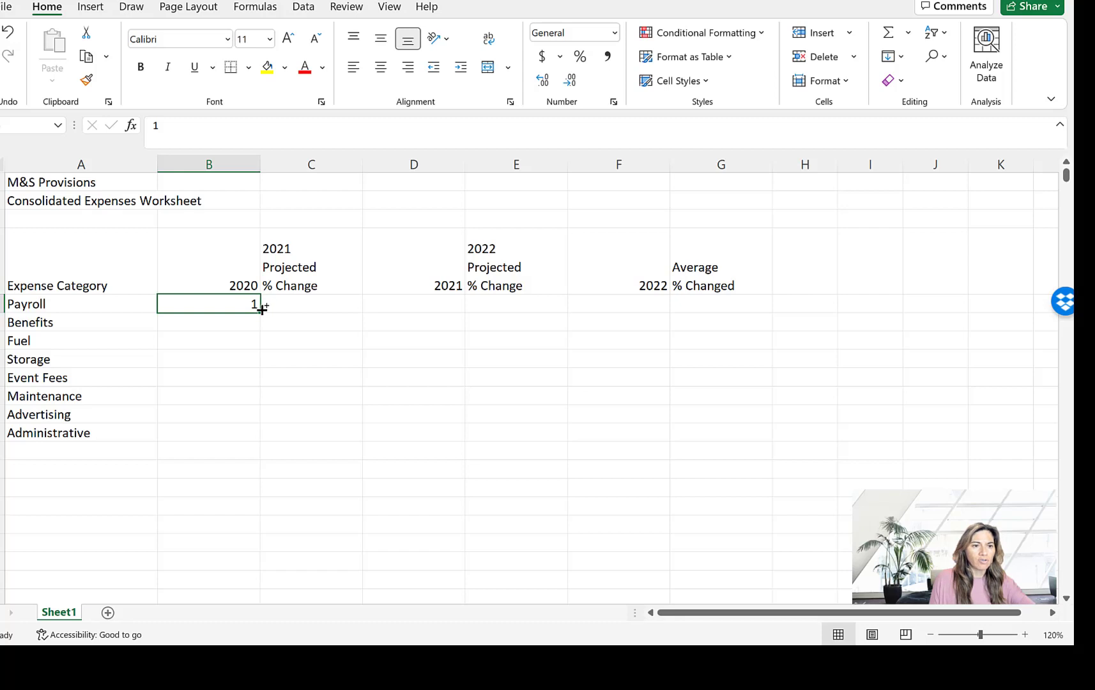
pyautogui.moveTo(261, 308); pyautogui.dragTo(280, 440)
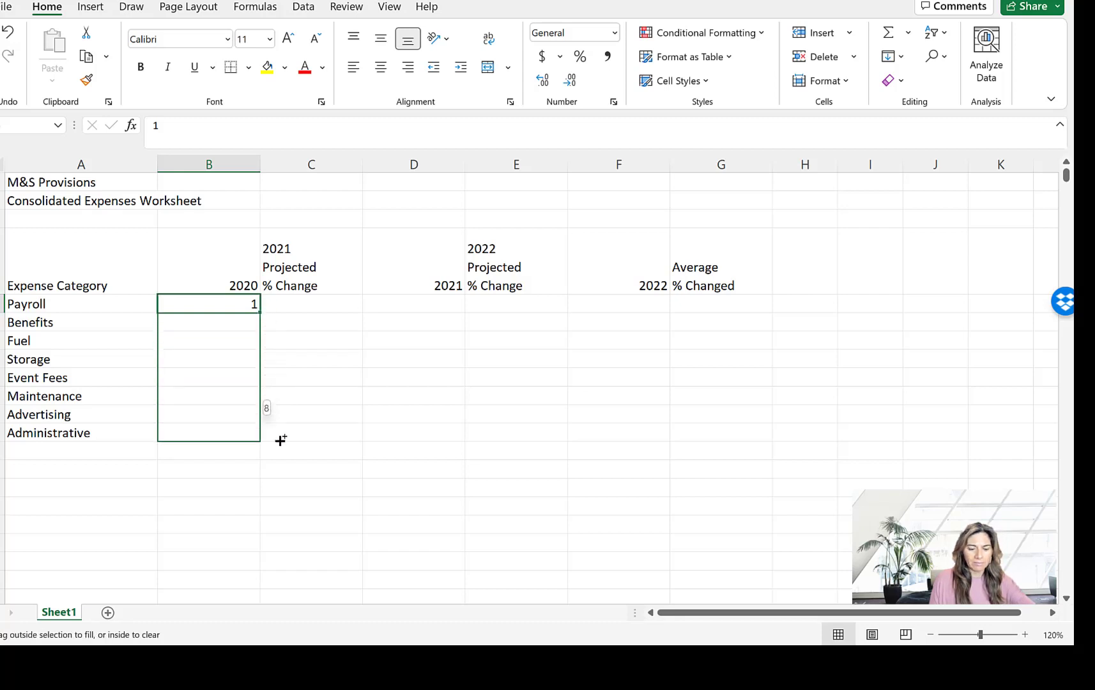
pyautogui.moveTo(280, 439); pyautogui.dragTo(281, 440)
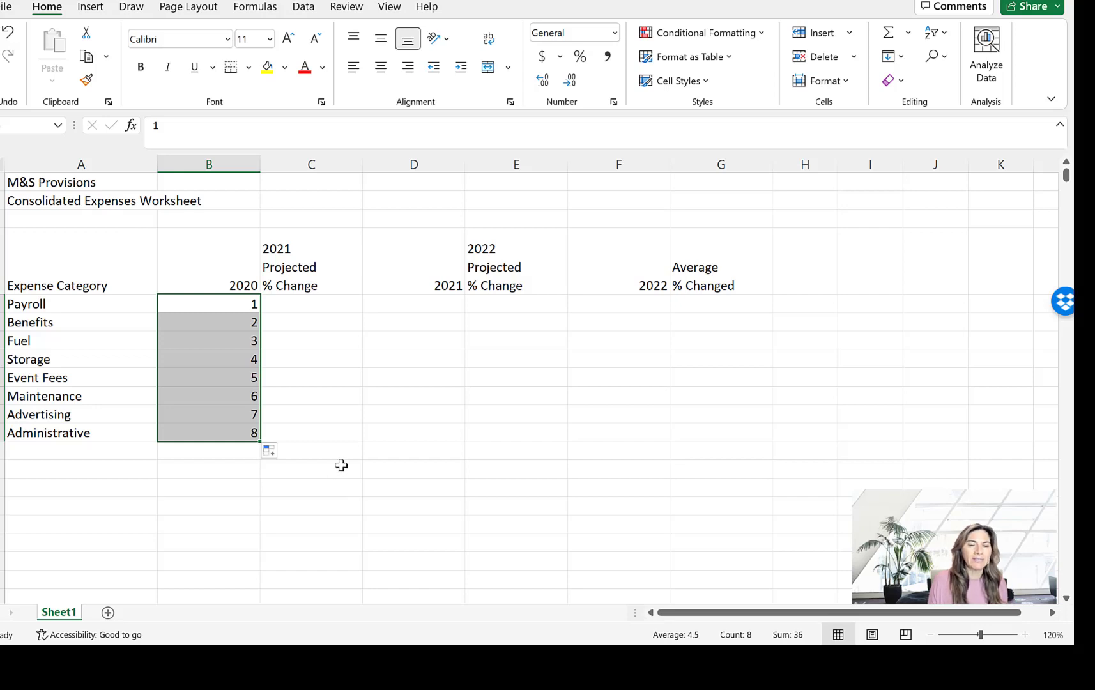
pyautogui.click(309, 421)
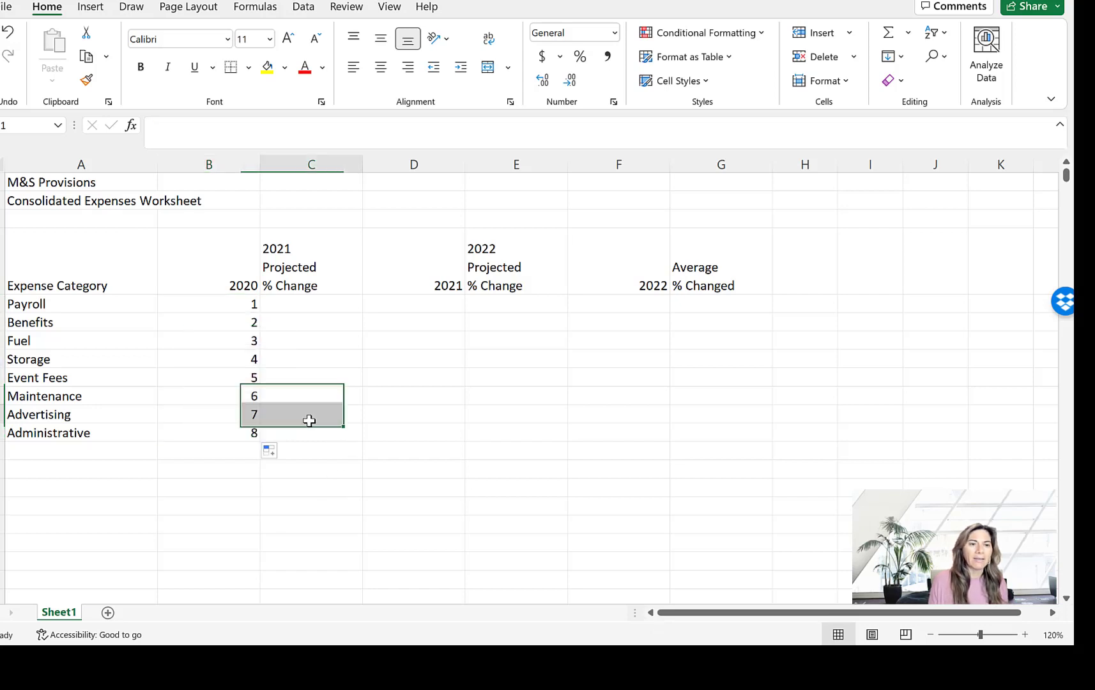
pyautogui.click(8, 32)
pyautogui.click(8, 32)
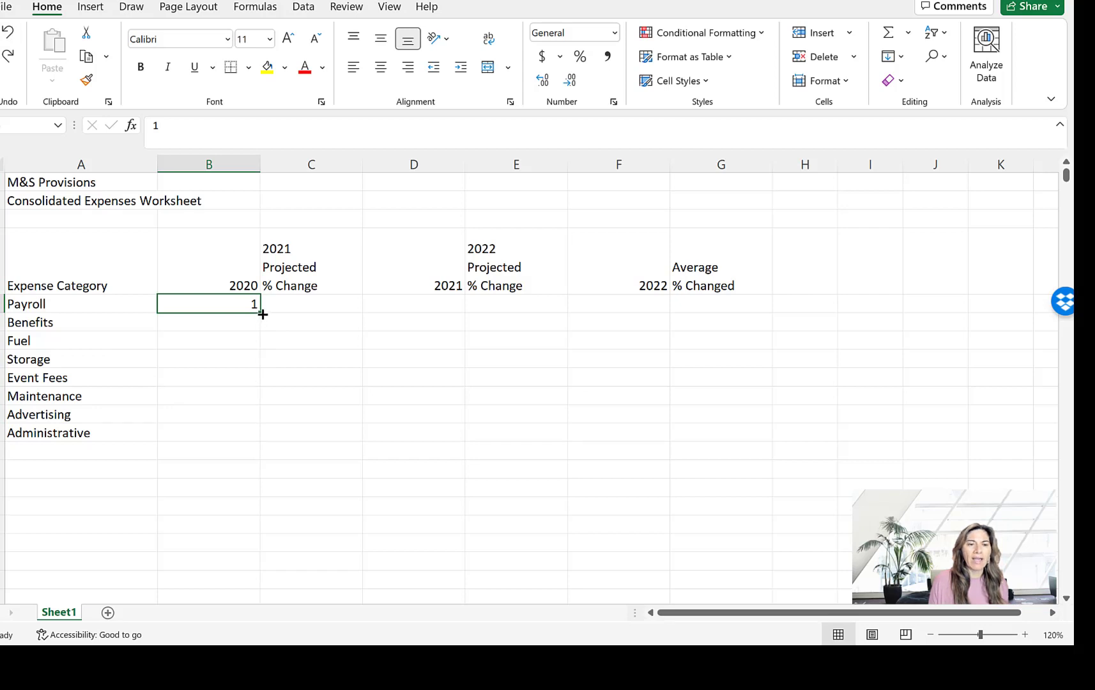
# - Copy the value 1 from B5 down to B12 with Auto Fill, and clear cells B6 through B12
pyautogui.moveTo(262, 314); pyautogui.dragTo(269, 442)
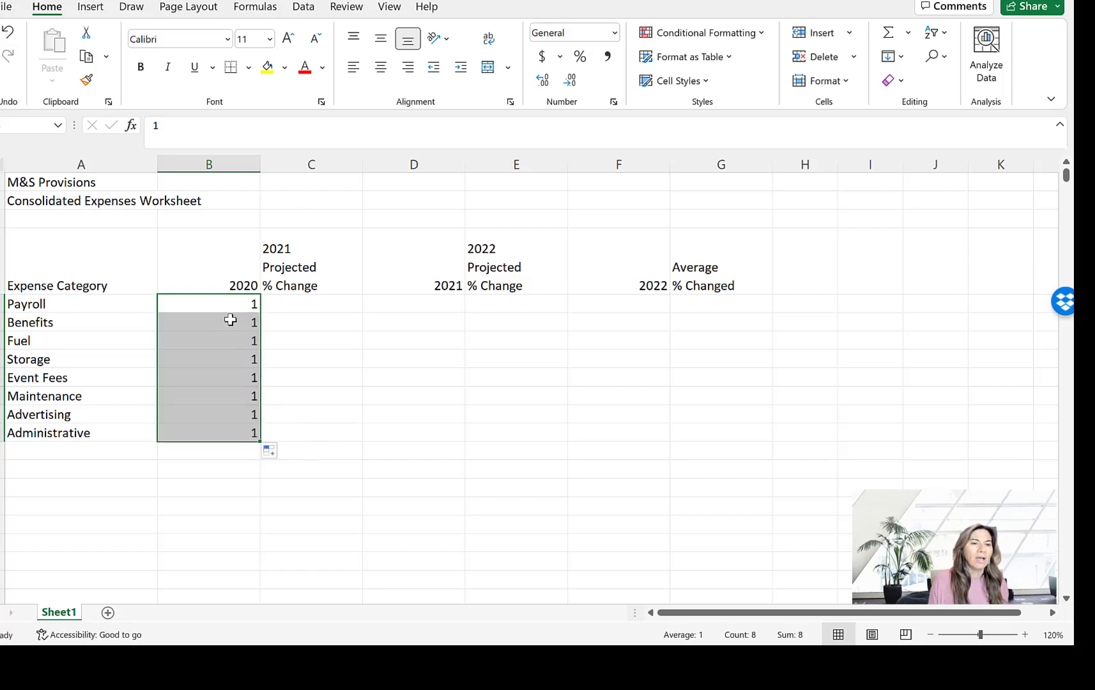
pyautogui.moveTo(230, 319); pyautogui.dragTo(242, 435)
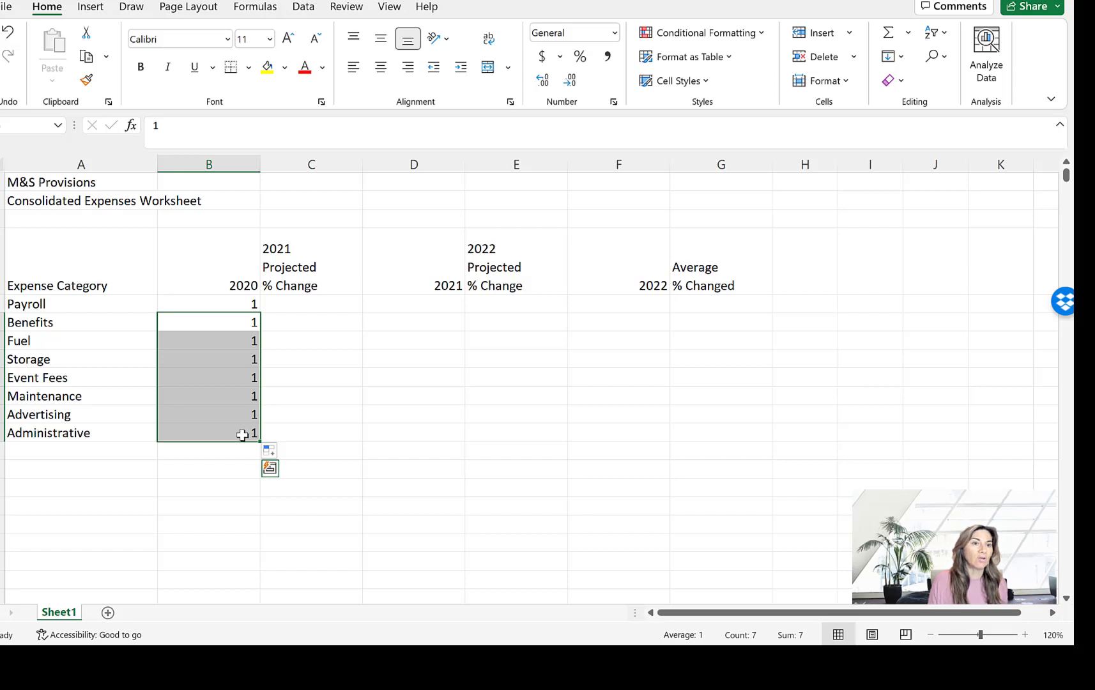
pyautogui.press('Delete')
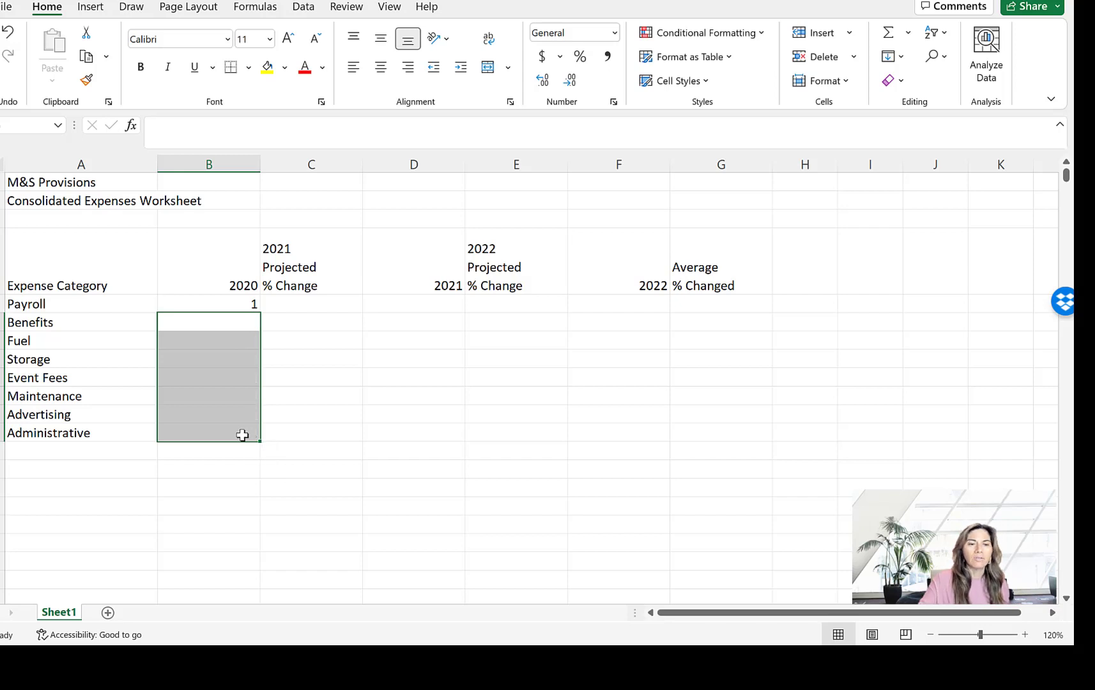
# - Auto-fill the 2020 column from B5 down to B12 with the number series 1 through 8
pyautogui.click(247, 304)
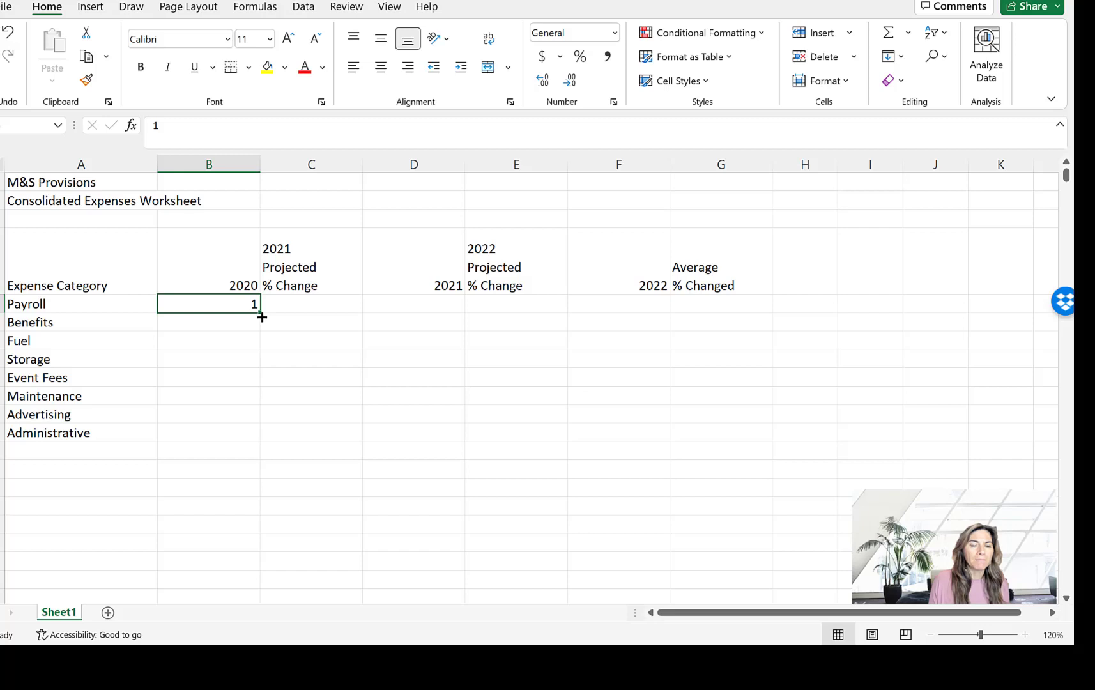
pyautogui.moveTo(262, 314); pyautogui.dragTo(265, 438)
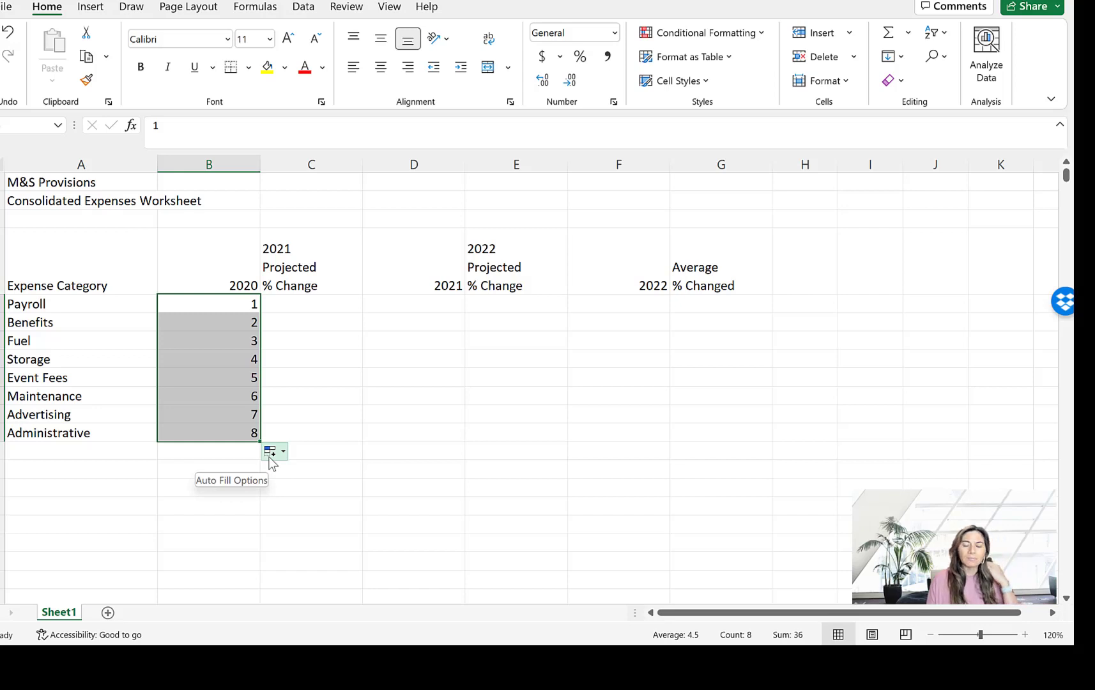
pyautogui.click(302, 430)
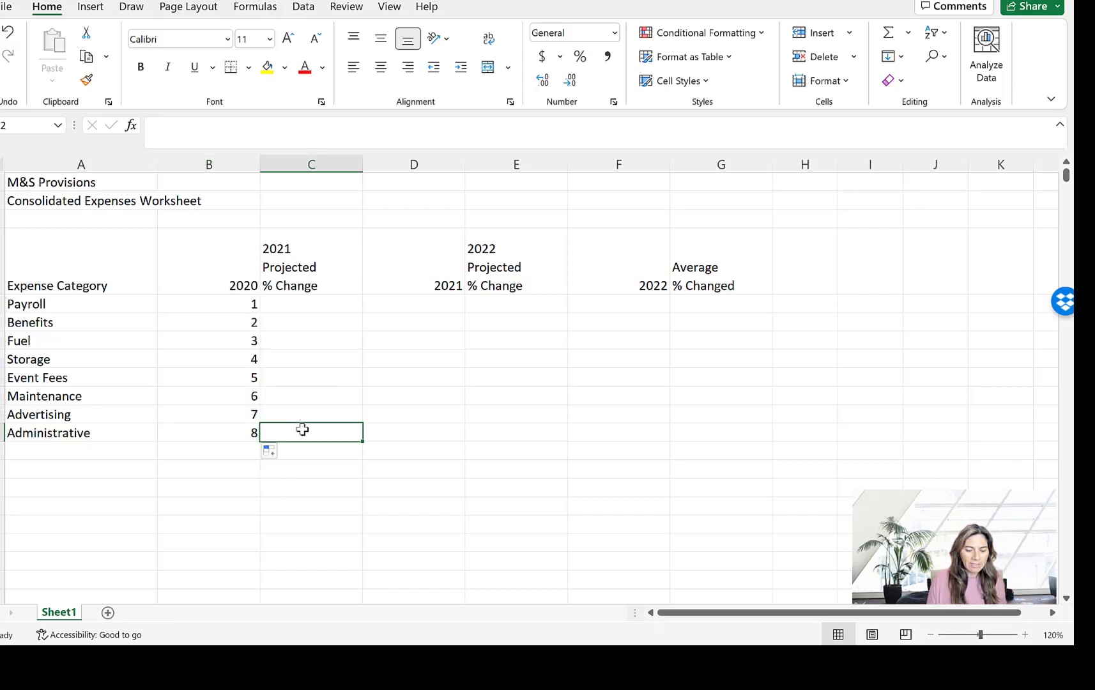
# - Enter 3% as Payroll's 2021 Projected % Change in cell C5
pyautogui.click(331, 300)
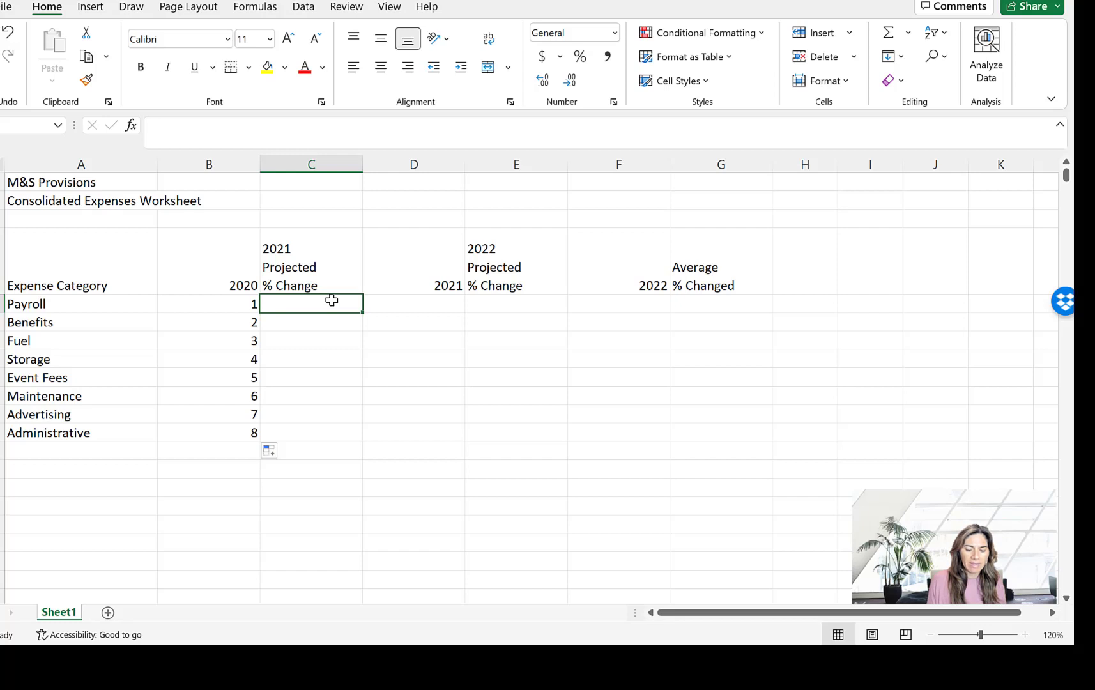
pyautogui.write('3')
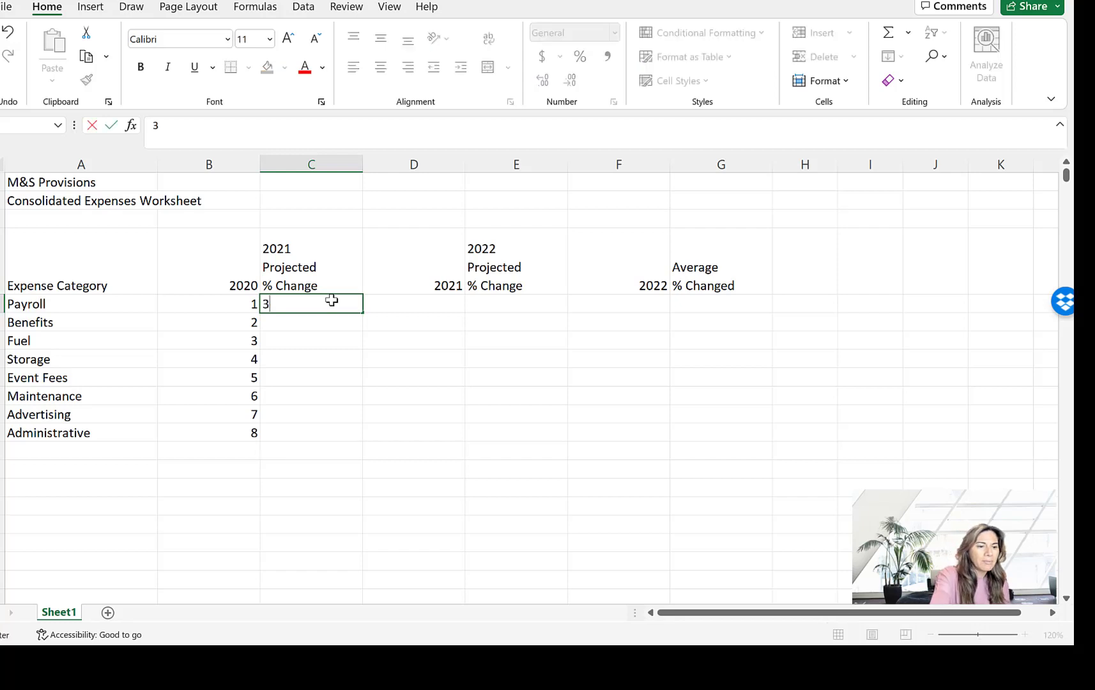
pyautogui.write('%')
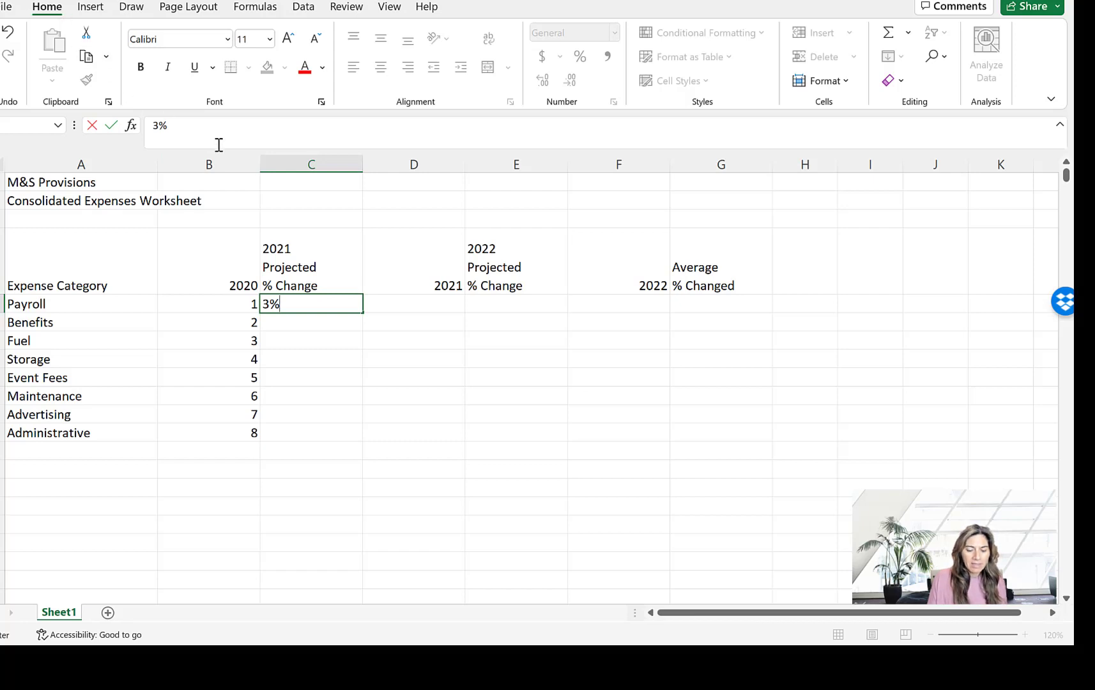
pyautogui.click(355, 334)
# - Fill C5 through C12 with a linear column series using step value 0.031, and display the percentages with two decimal places
pyautogui.click(350, 304)
pyautogui.moveTo(350, 304); pyautogui.dragTo(346, 432)
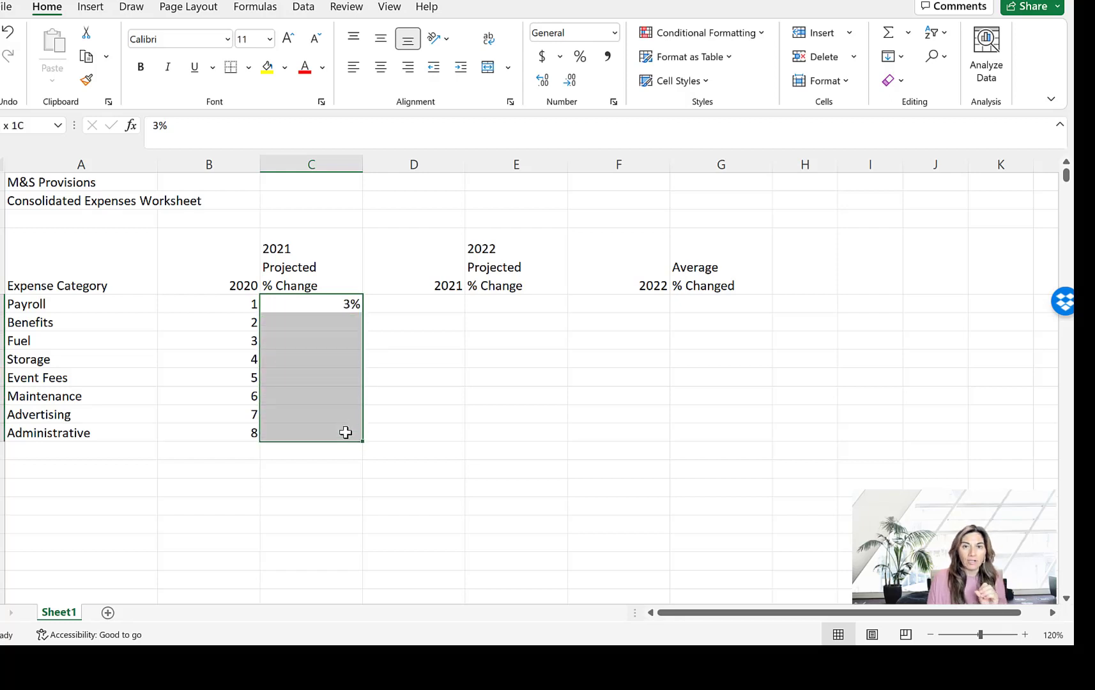
pyautogui.moveTo(346, 433); pyautogui.dragTo(345, 432)
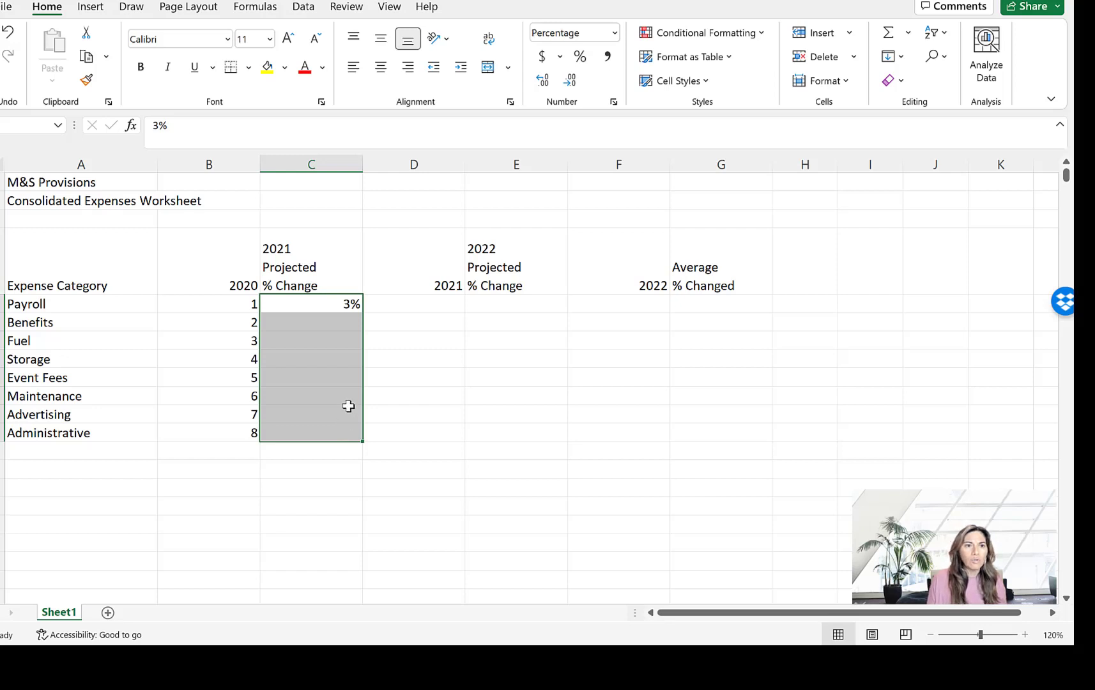
pyautogui.click(901, 56)
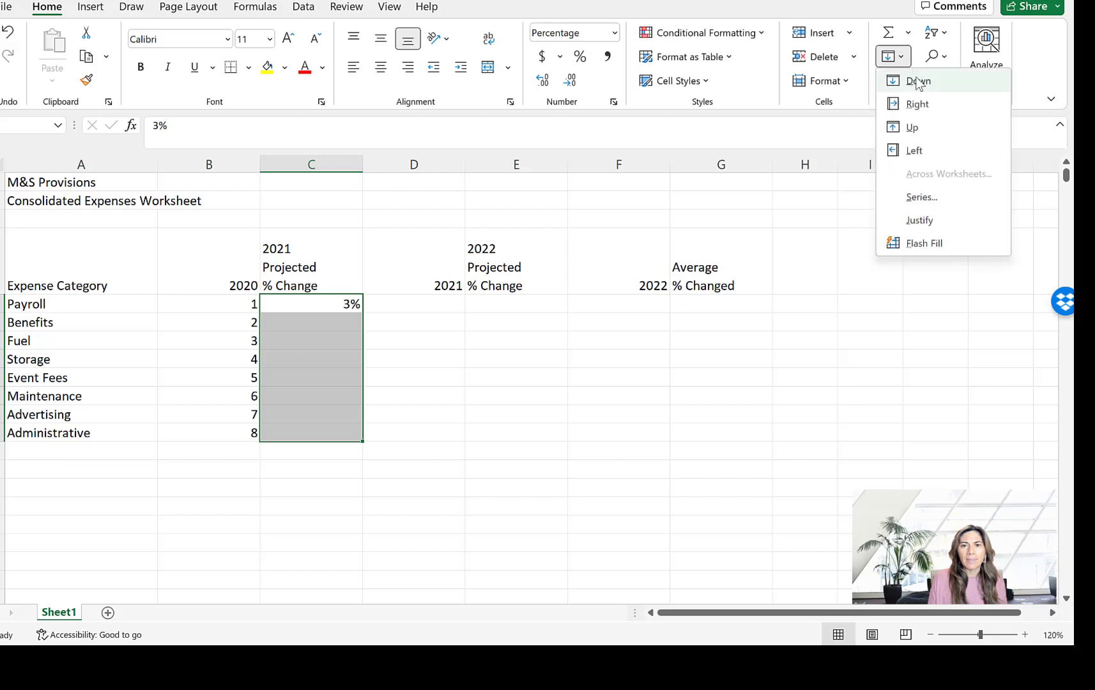
pyautogui.click(922, 198)
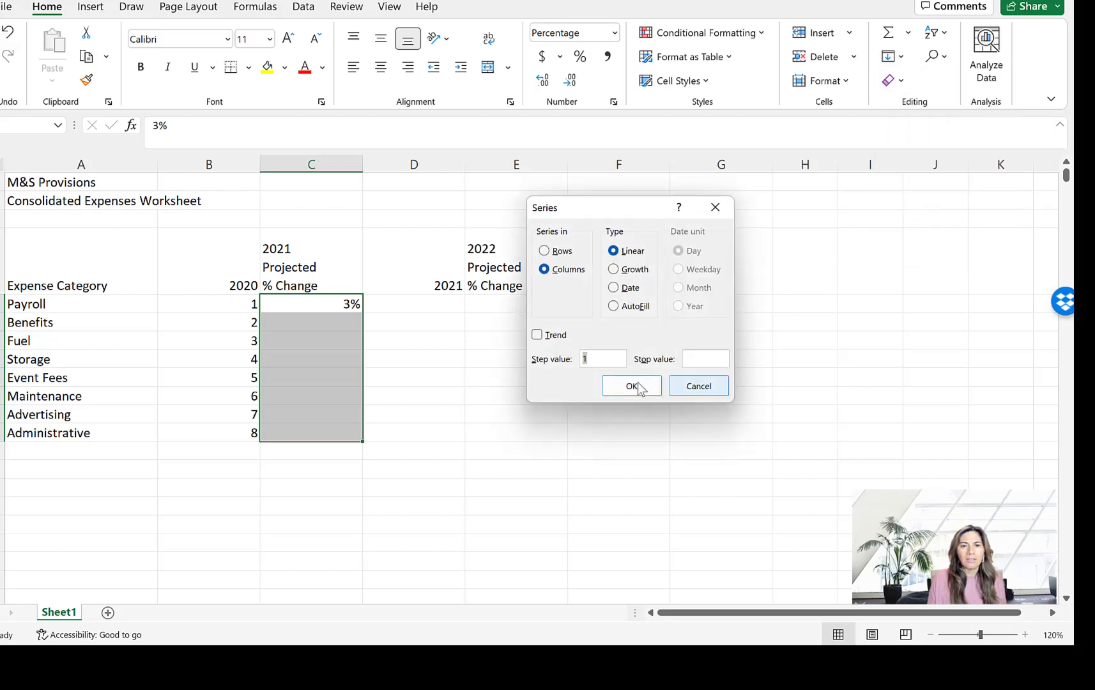
pyautogui.click(607, 359)
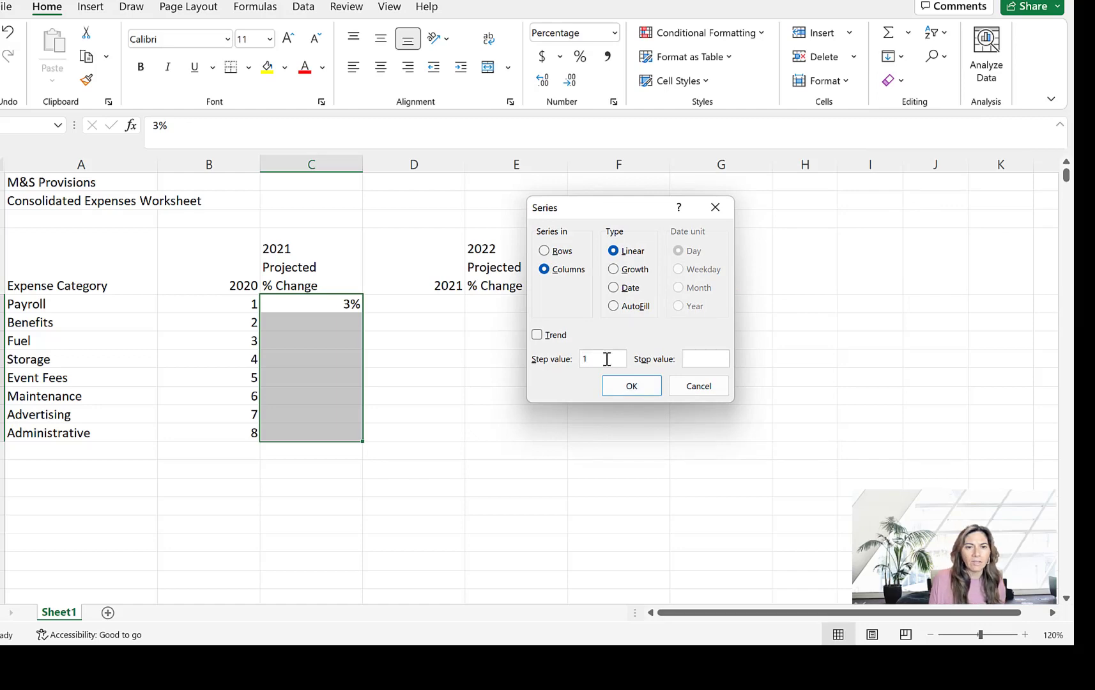
pyautogui.press('BackSpace')
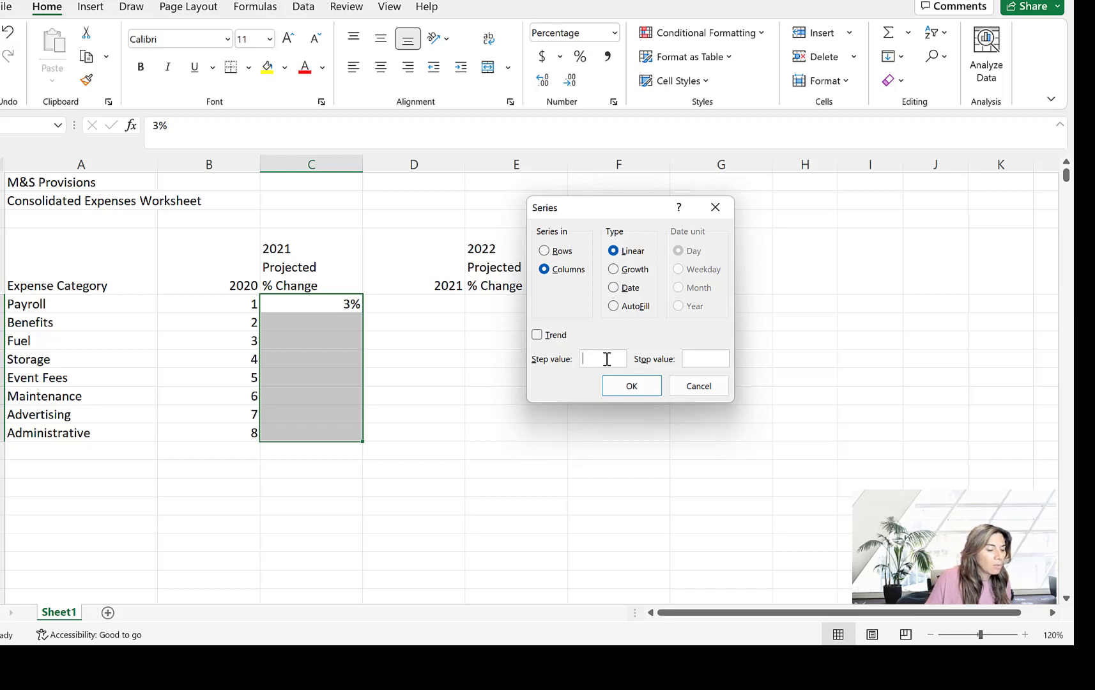
pyautogui.write('0.031')
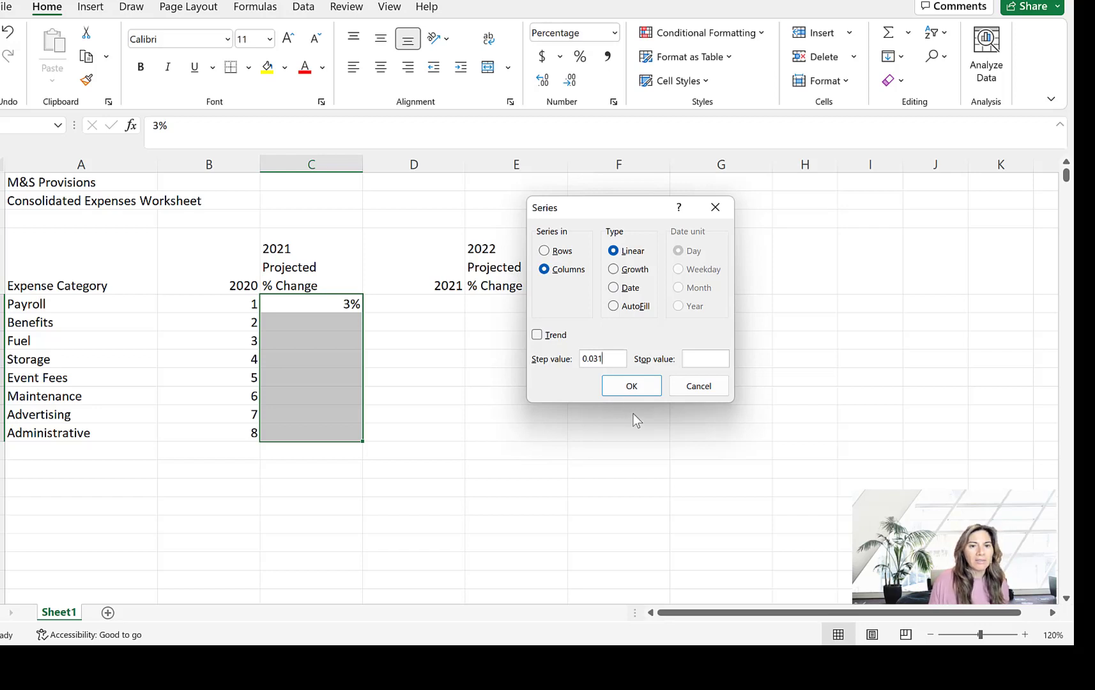
pyautogui.click(631, 385)
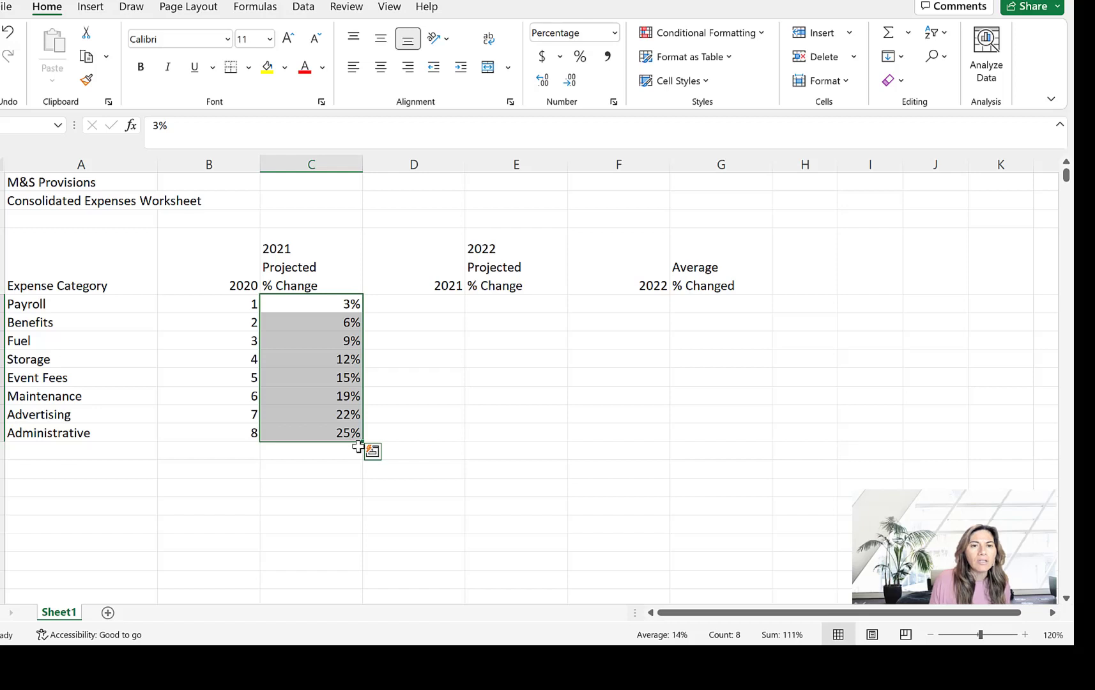
pyautogui.click(544, 83)
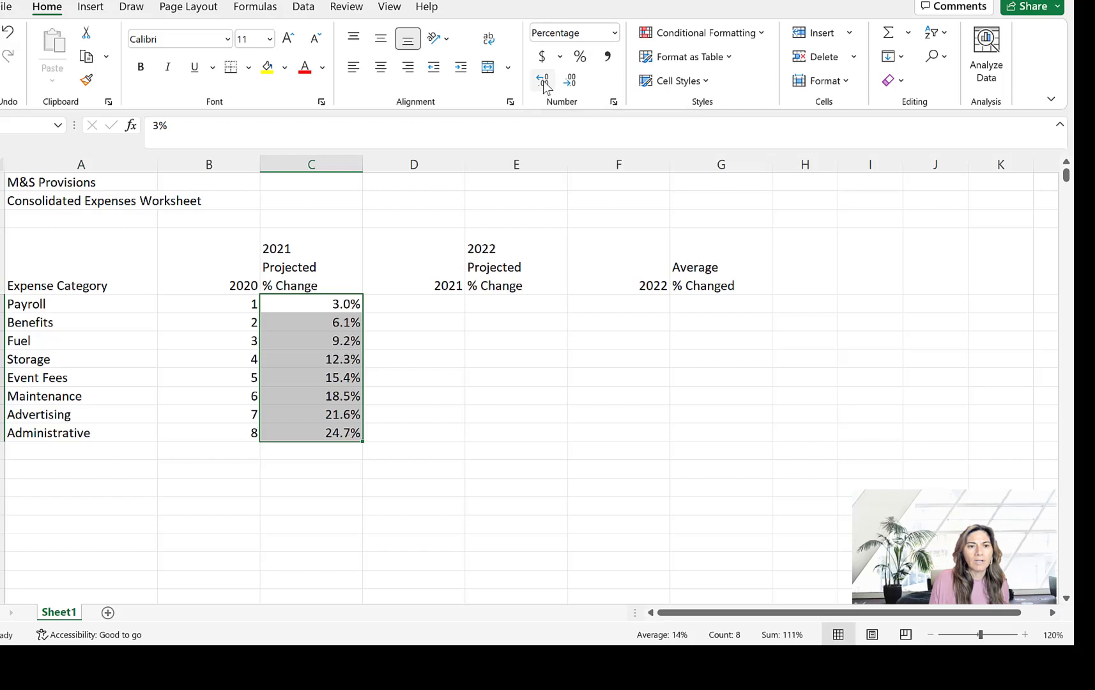
pyautogui.click(544, 83)
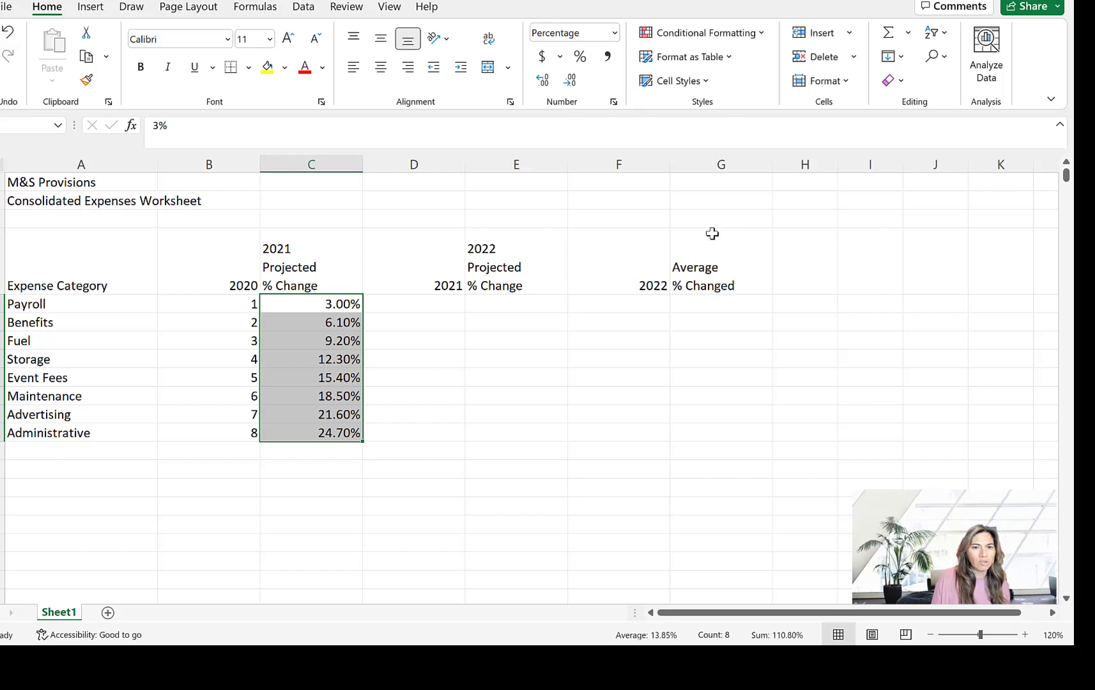
# - Enter 4% as Payroll's 2022 Projected % Change in cell E5
pyautogui.click(527, 304)
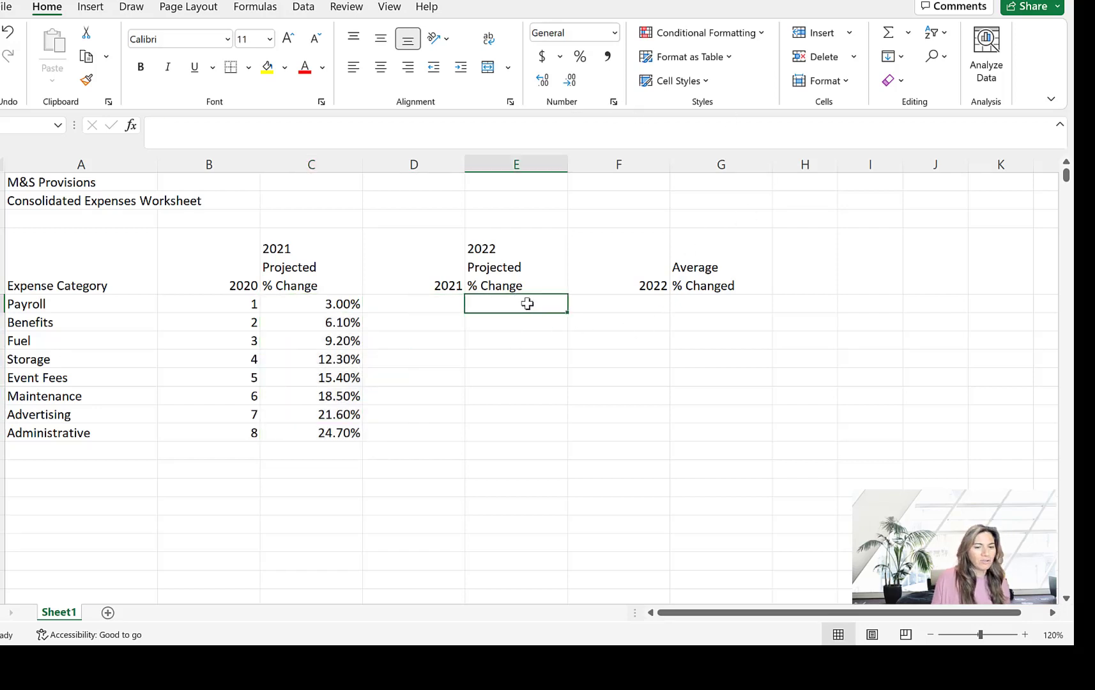
pyautogui.write('4%')
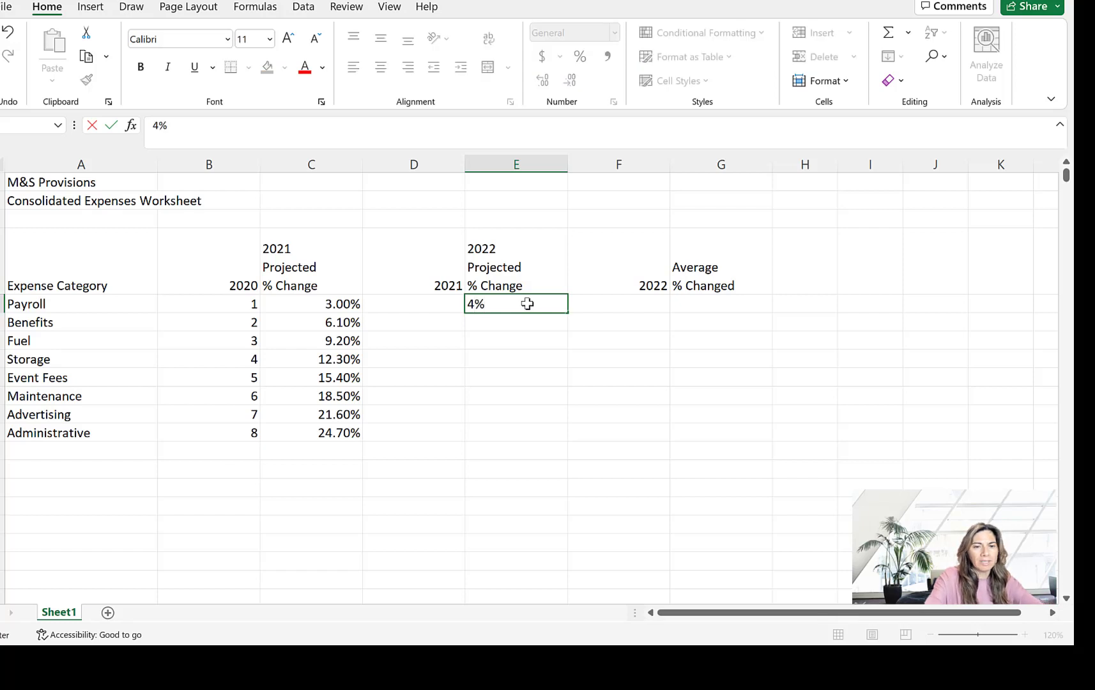
pyautogui.press('Return')
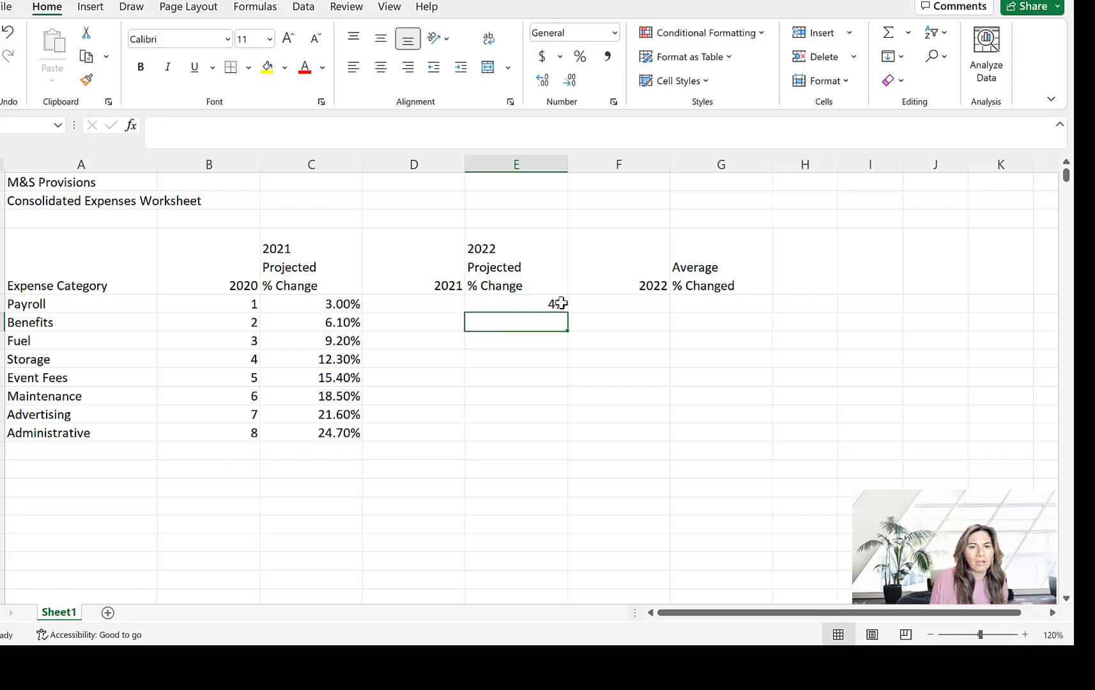
# - Fill E5 through E12 with a linear column series using step value 0.02, and display the percentages with two decimal places
pyautogui.moveTo(547, 302); pyautogui.dragTo(547, 430)
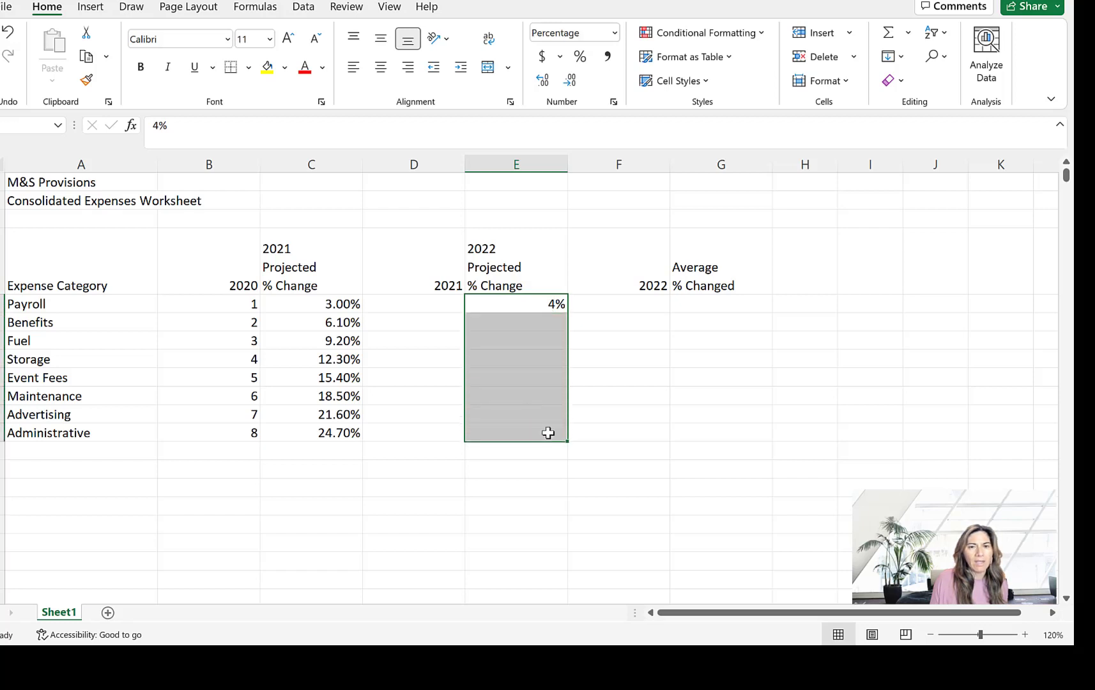
pyautogui.click(901, 58)
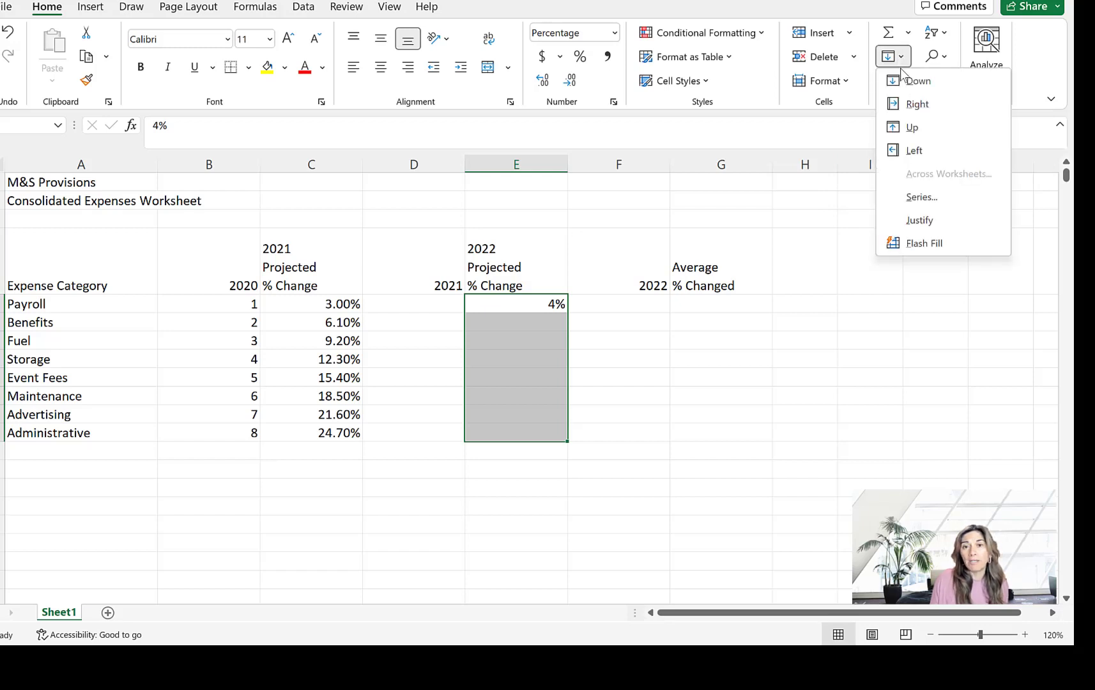
pyautogui.click(924, 197)
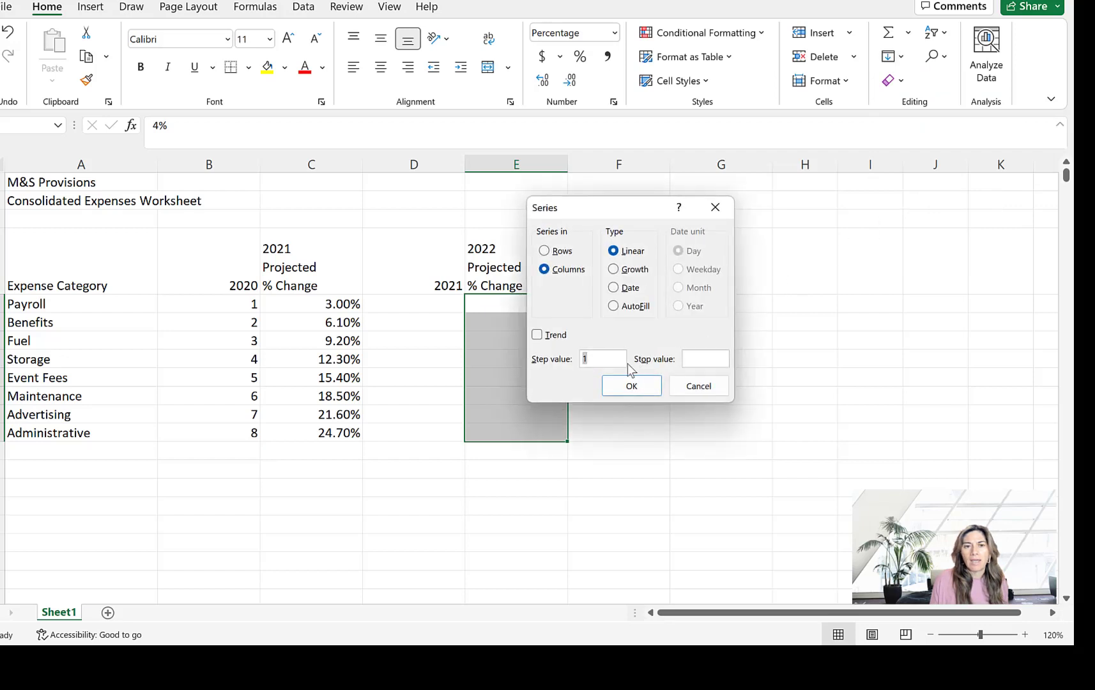
pyautogui.press('BackSpace')
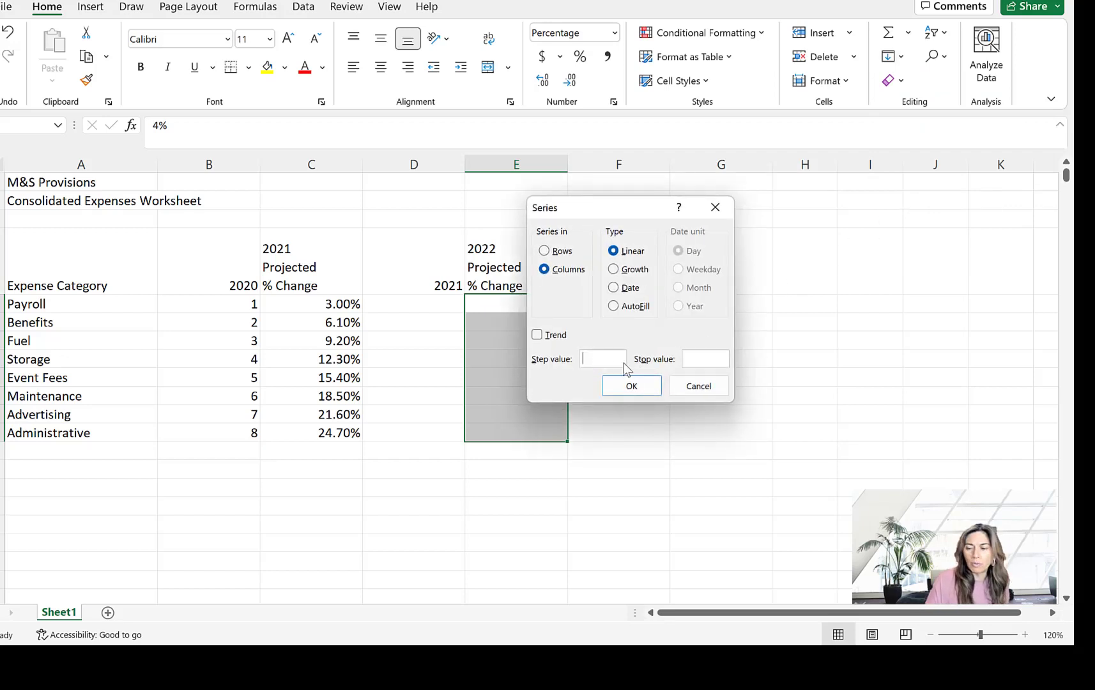
pyautogui.write('0.02')
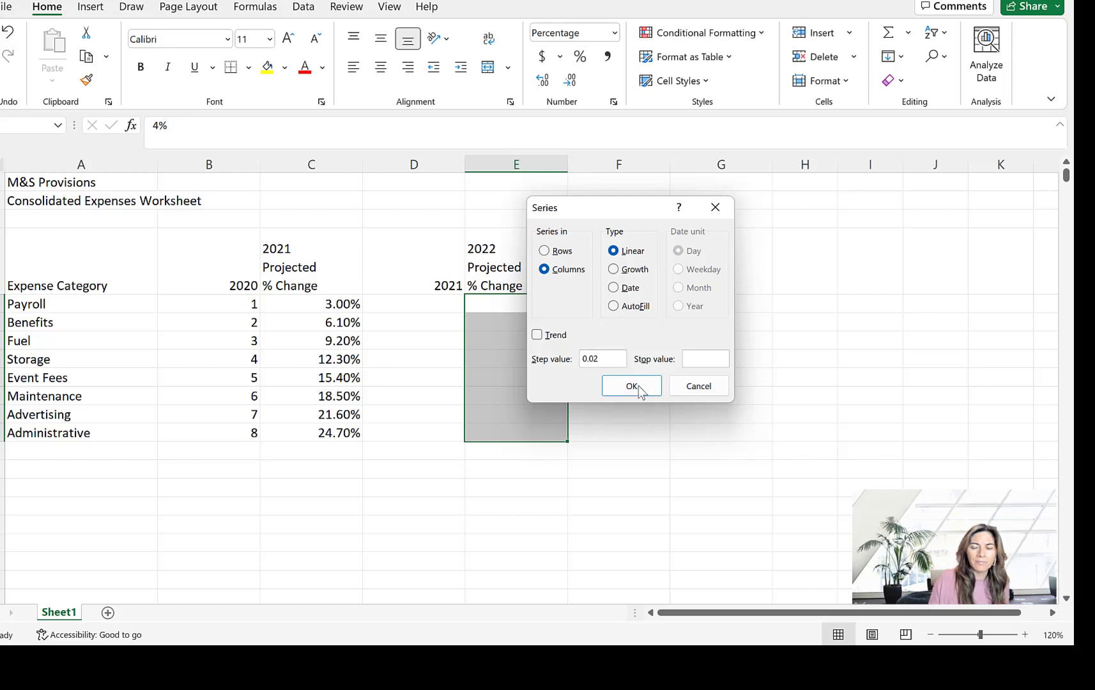
pyautogui.click(631, 386)
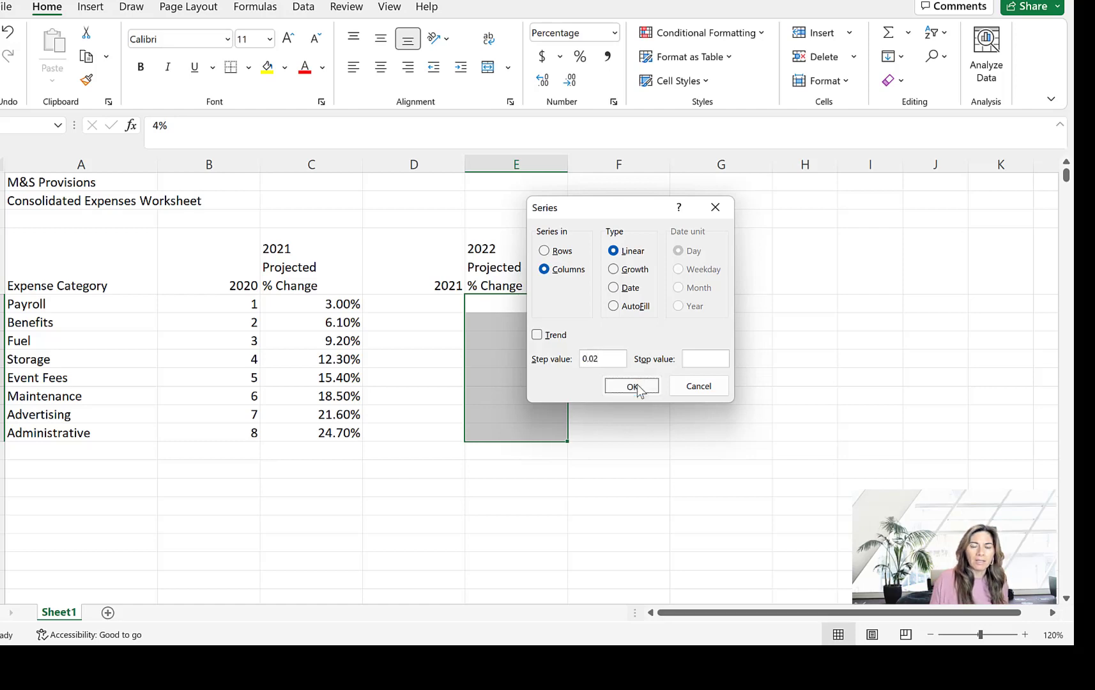
pyautogui.click(544, 81)
pyautogui.click(544, 81)
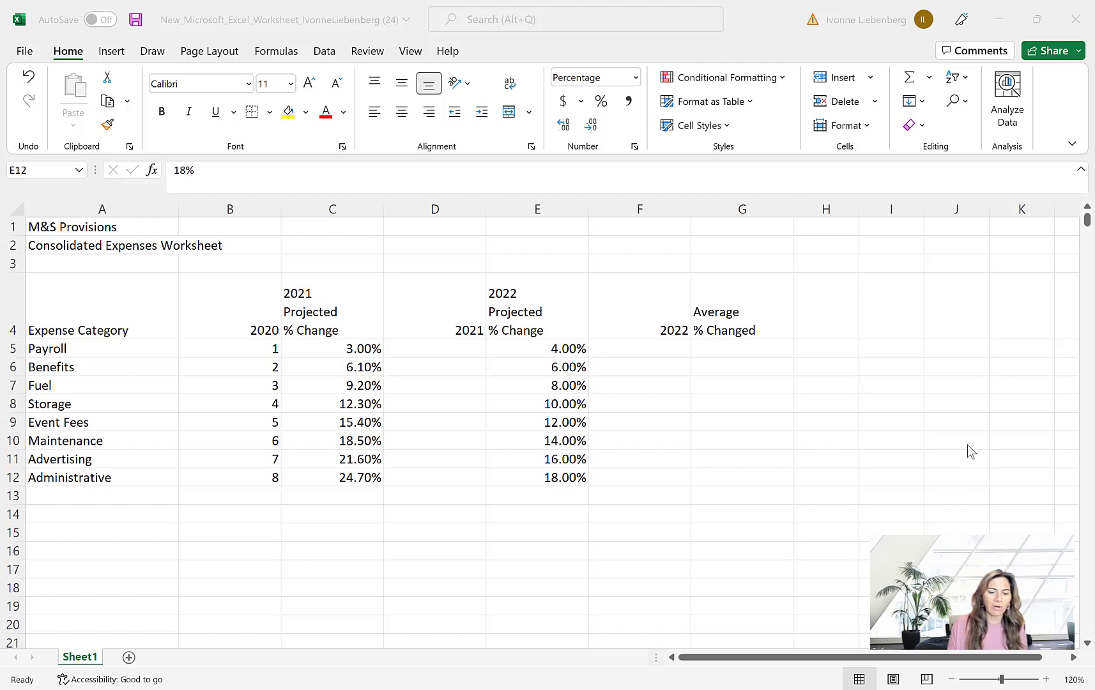
# - Insert the current date in cell G3, above the Average % Changed heading, with the formula =TODAY()
pyautogui.click(754, 263)
pyautogui.click(754, 264)
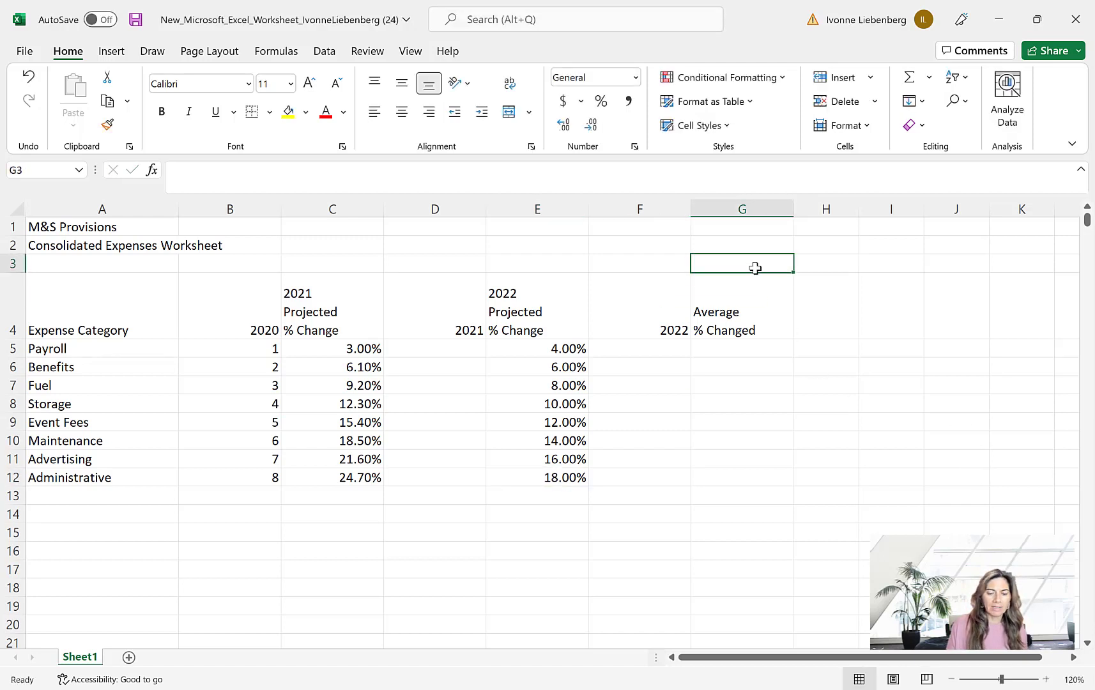
pyautogui.write('=to')
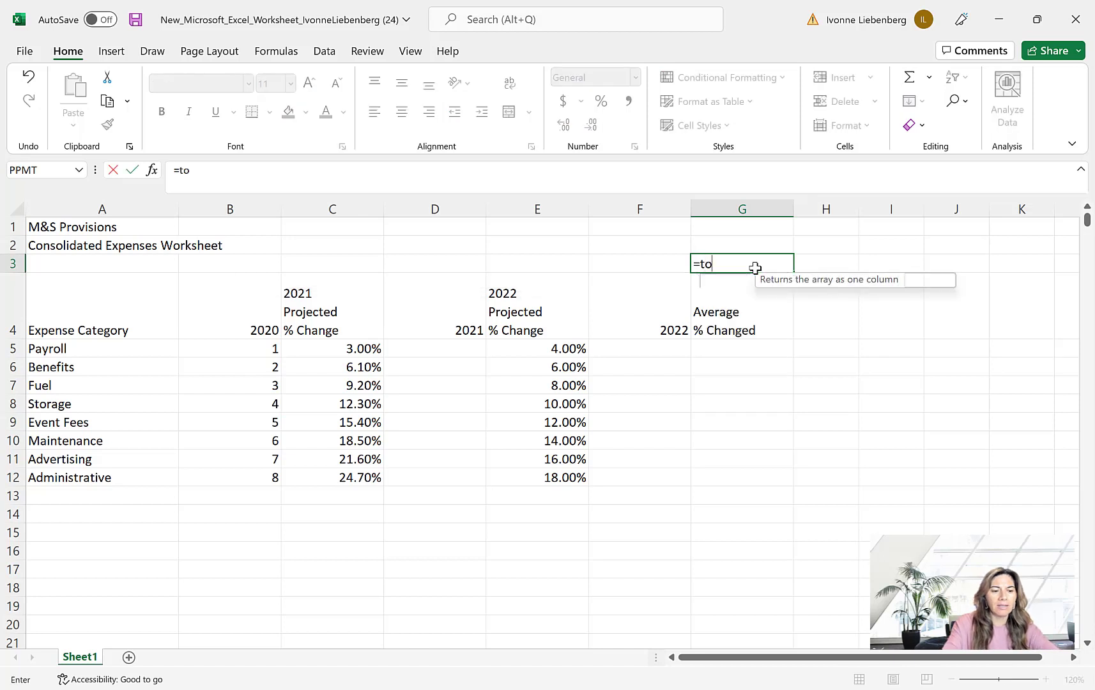
pyautogui.write('day(')
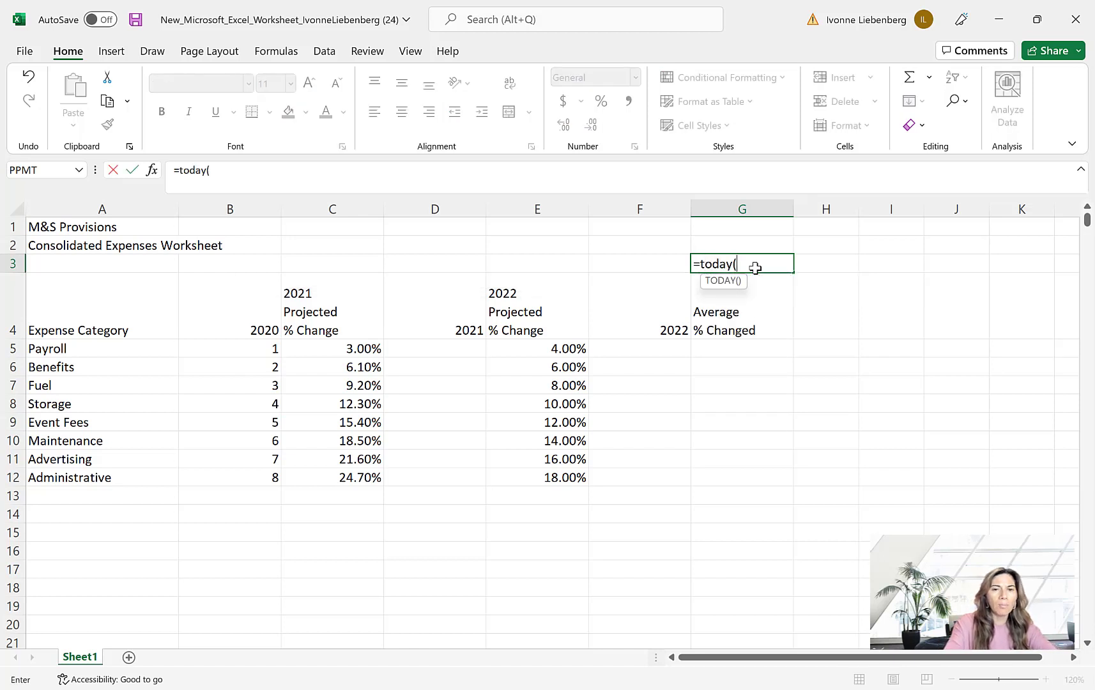
pyautogui.write(')')
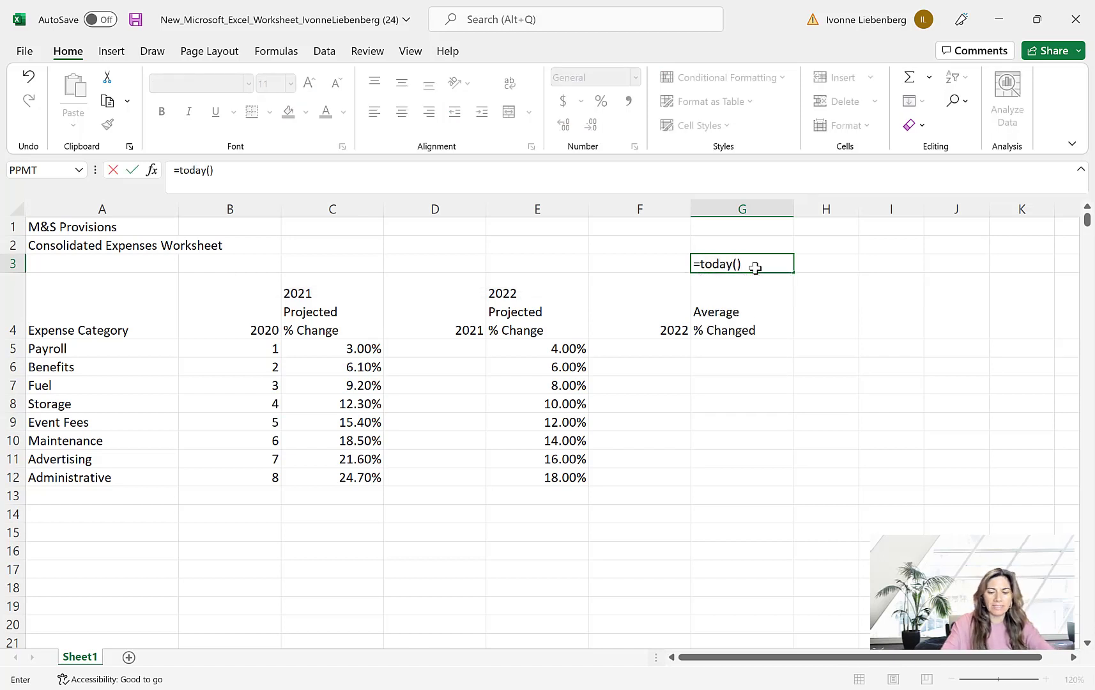
pyautogui.press('Return')
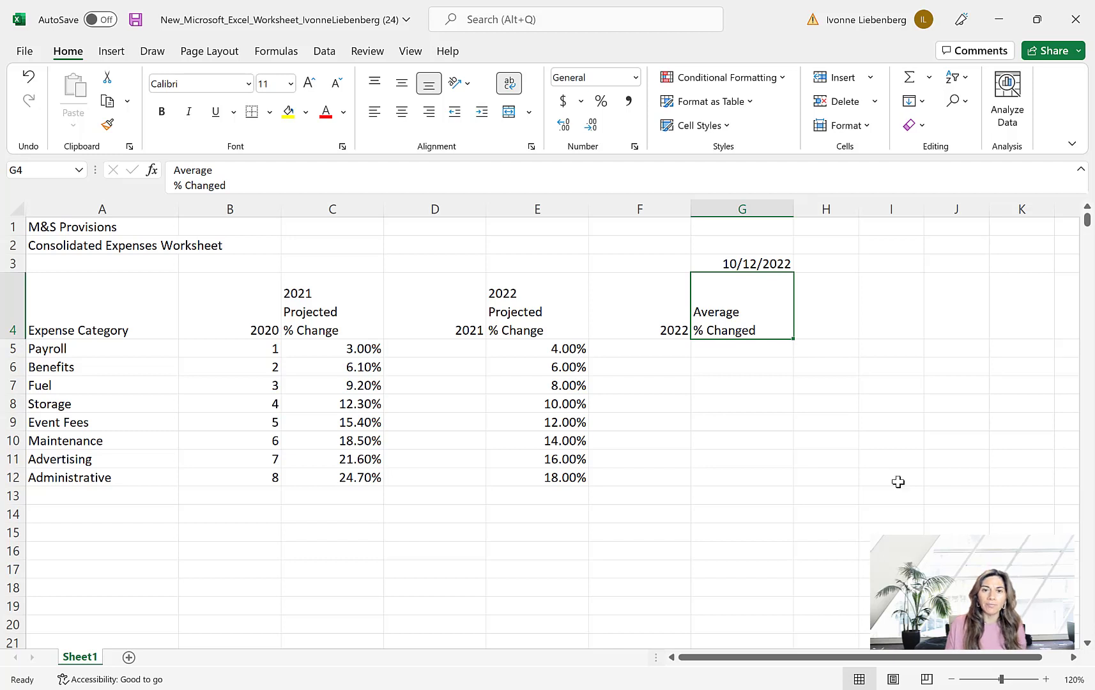
# - Format the date in cell G3 with the 14-Mar-12 date type
pyautogui.click(776, 263)
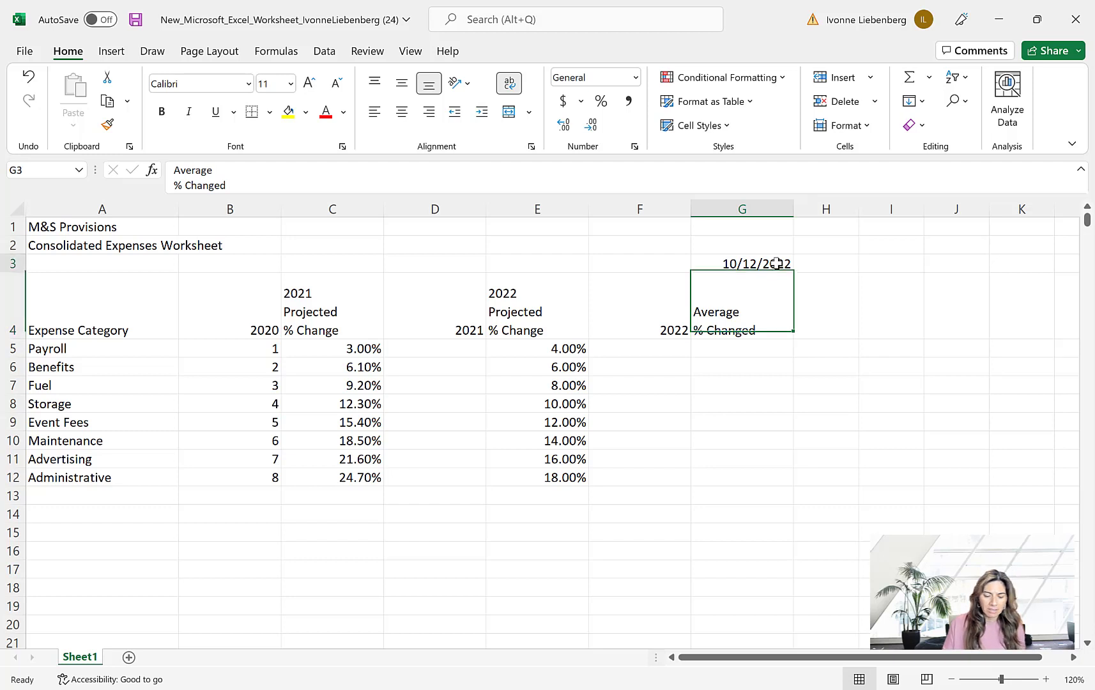
pyautogui.rightClick(776, 263)
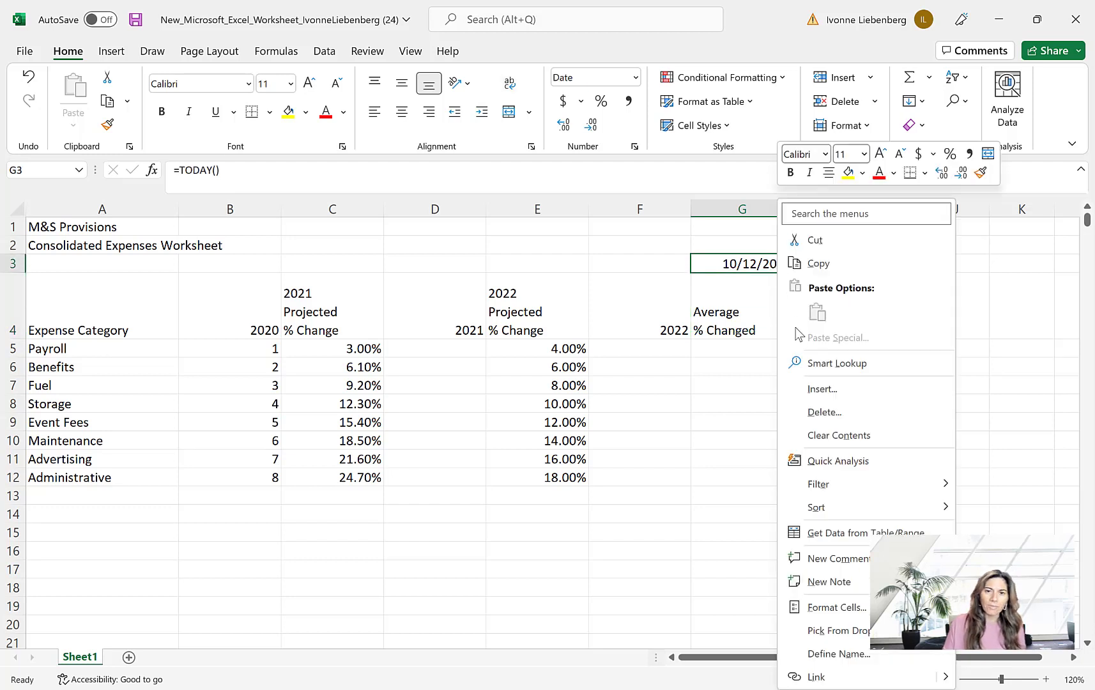
pyautogui.click(836, 607)
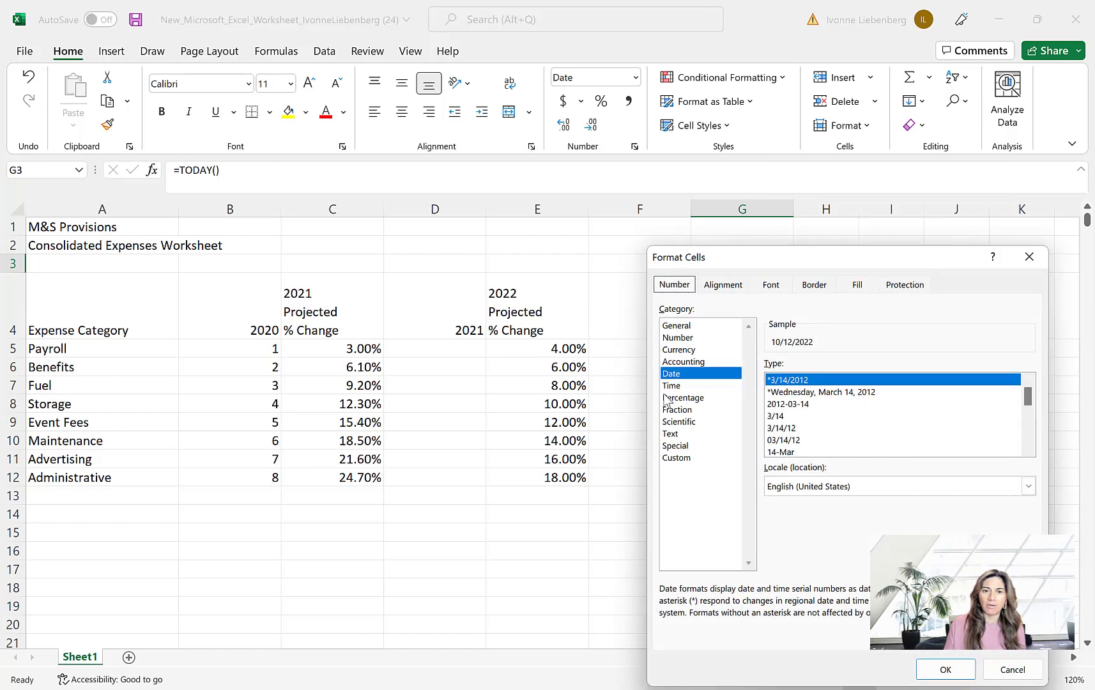
pyautogui.click(676, 375)
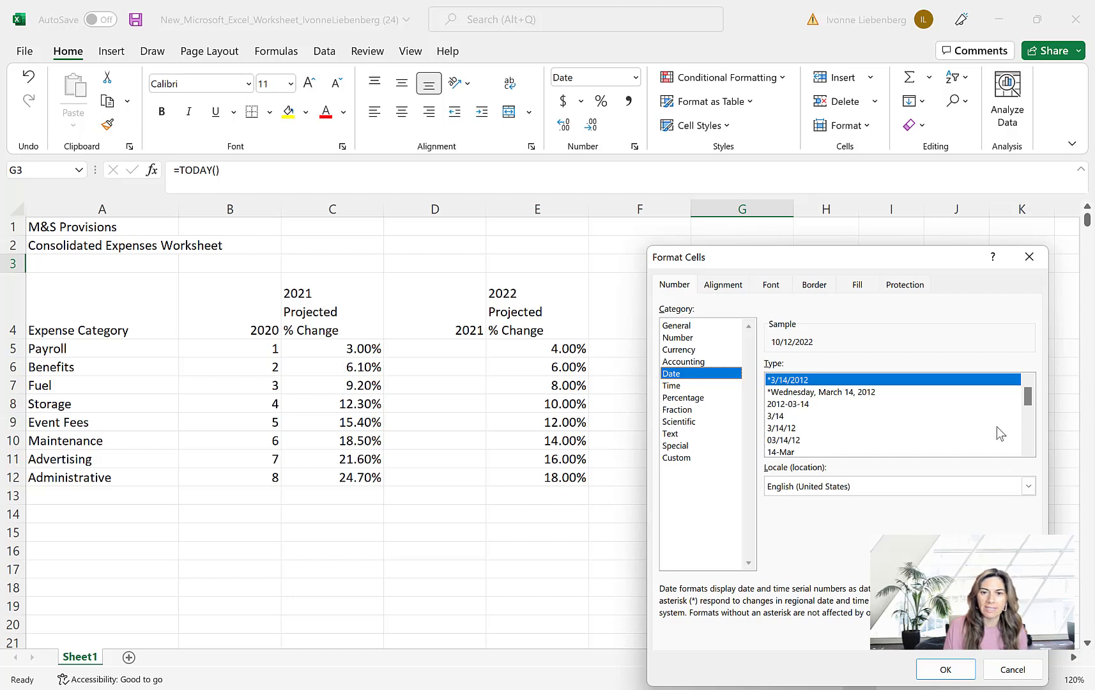
pyautogui.moveTo(1023, 396); pyautogui.dragTo(1023, 398)
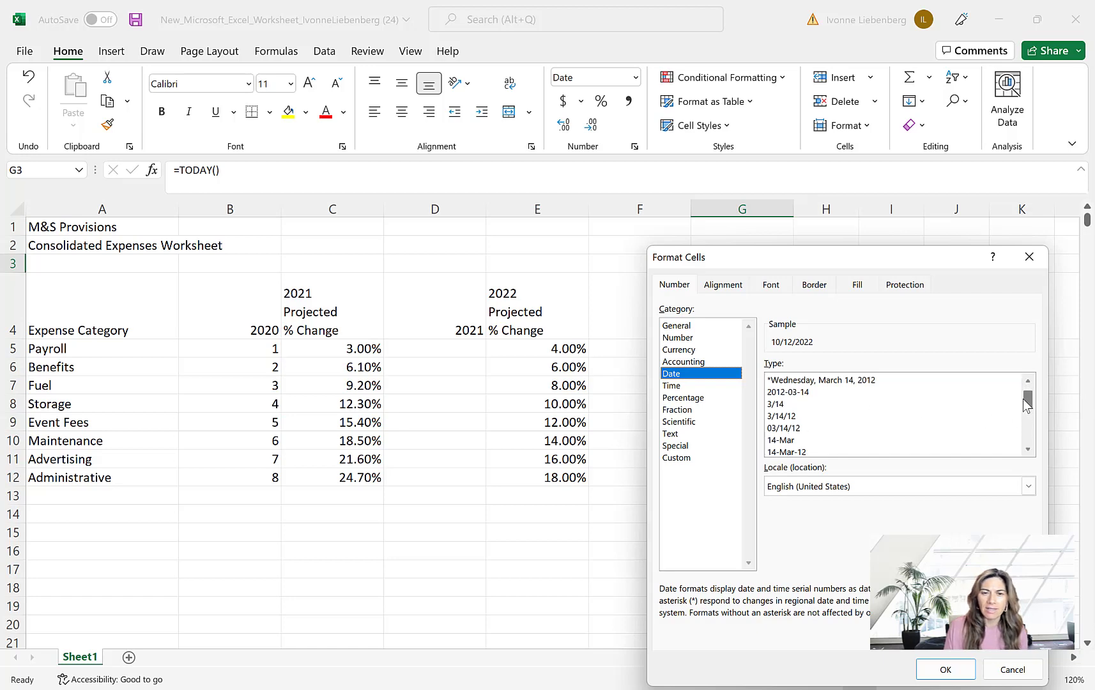
pyautogui.click(802, 452)
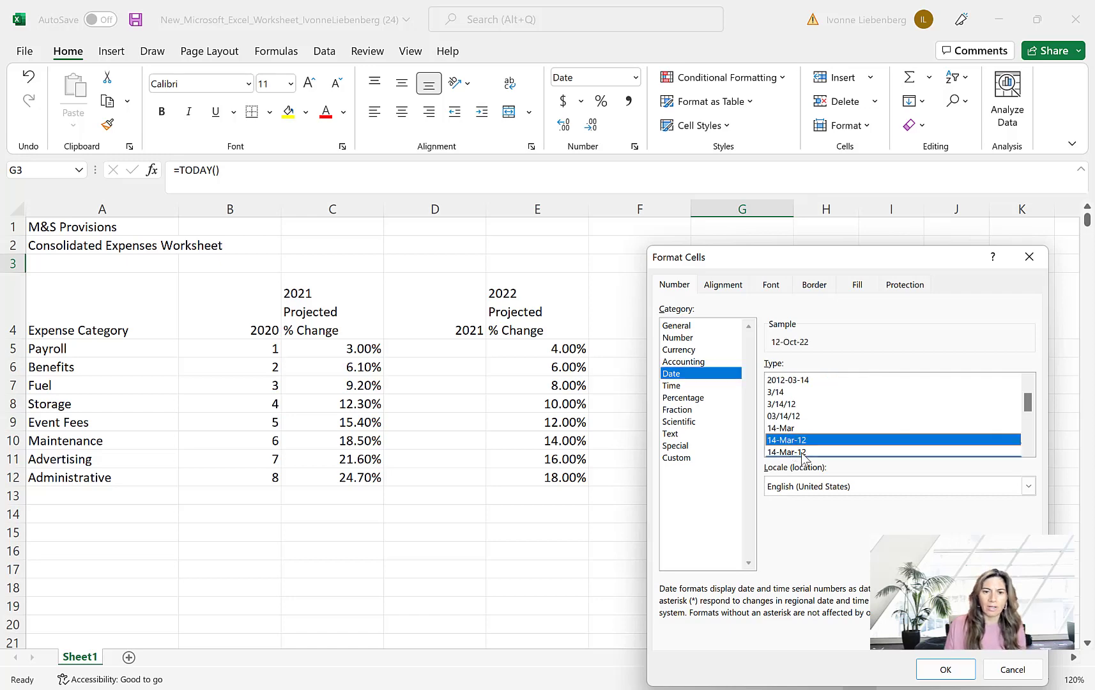
pyautogui.click(958, 677)
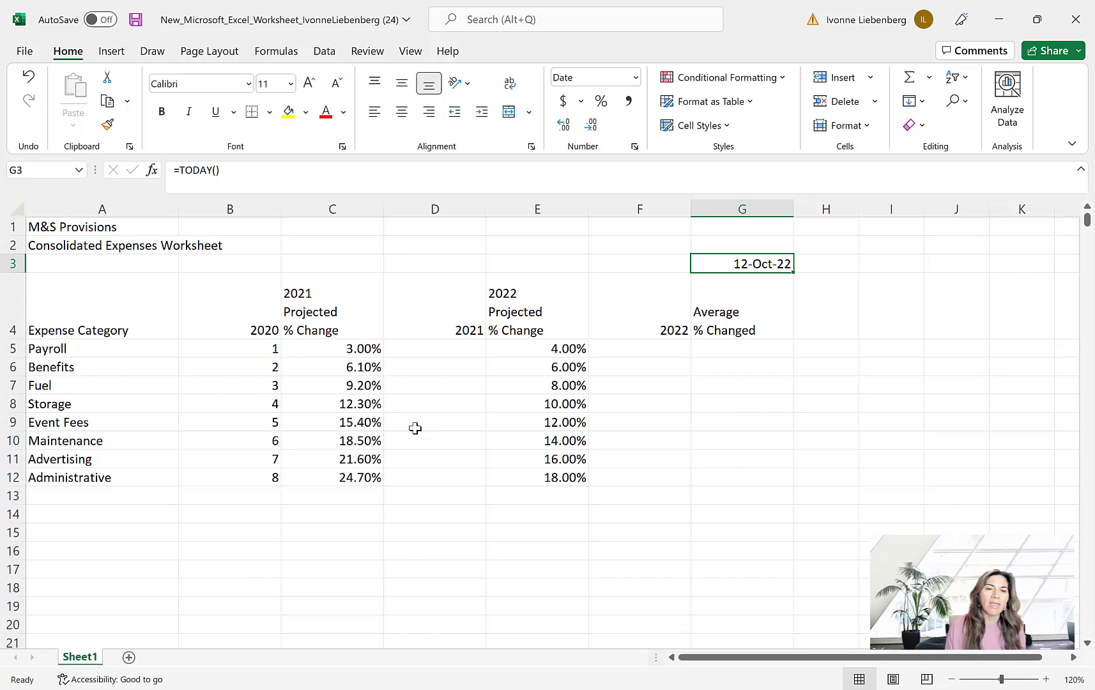
# - Build Payroll's 2021 expense formula in cell D5 as =B5+B5*C5
pyautogui.click(443, 353)
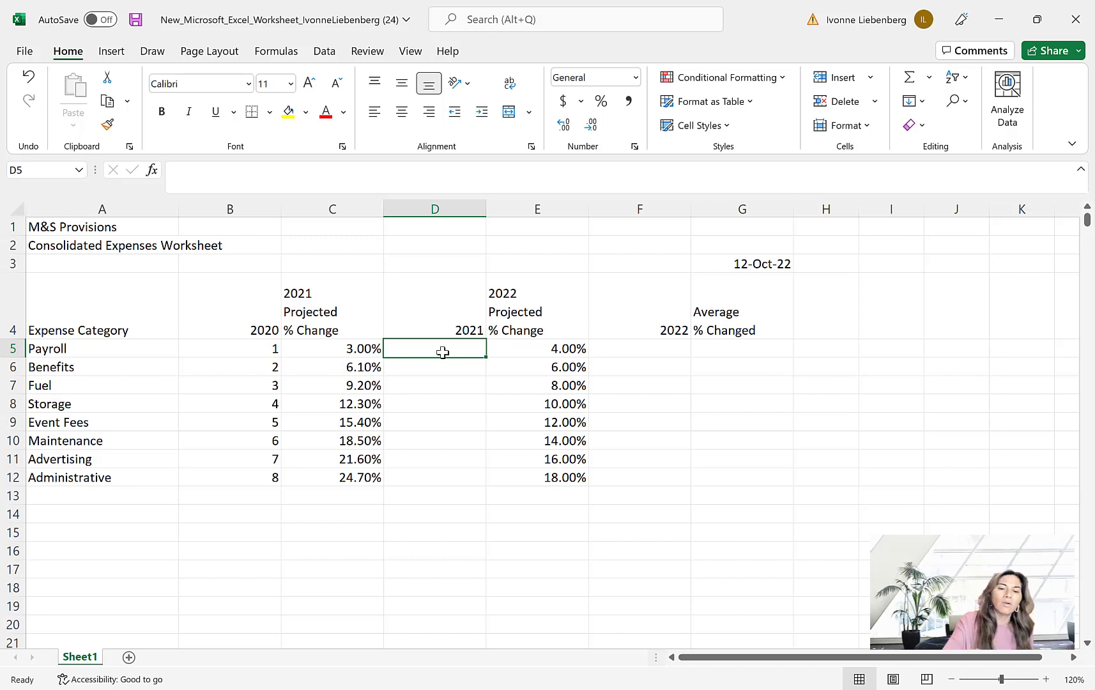
pyautogui.write('=')
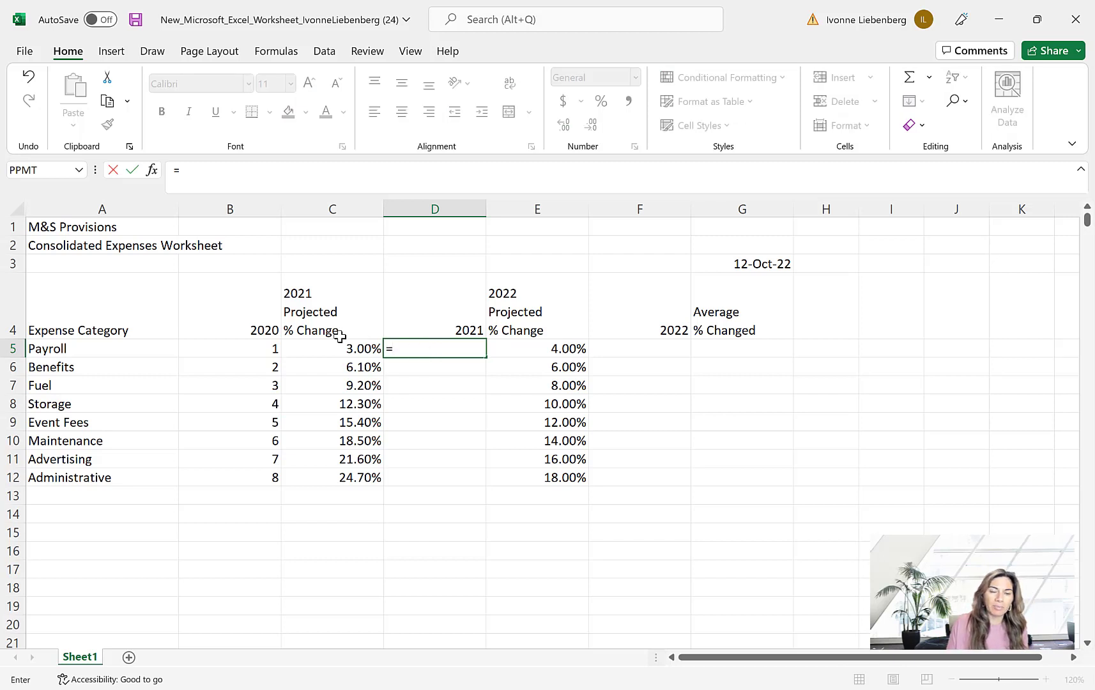
pyautogui.click(265, 348)
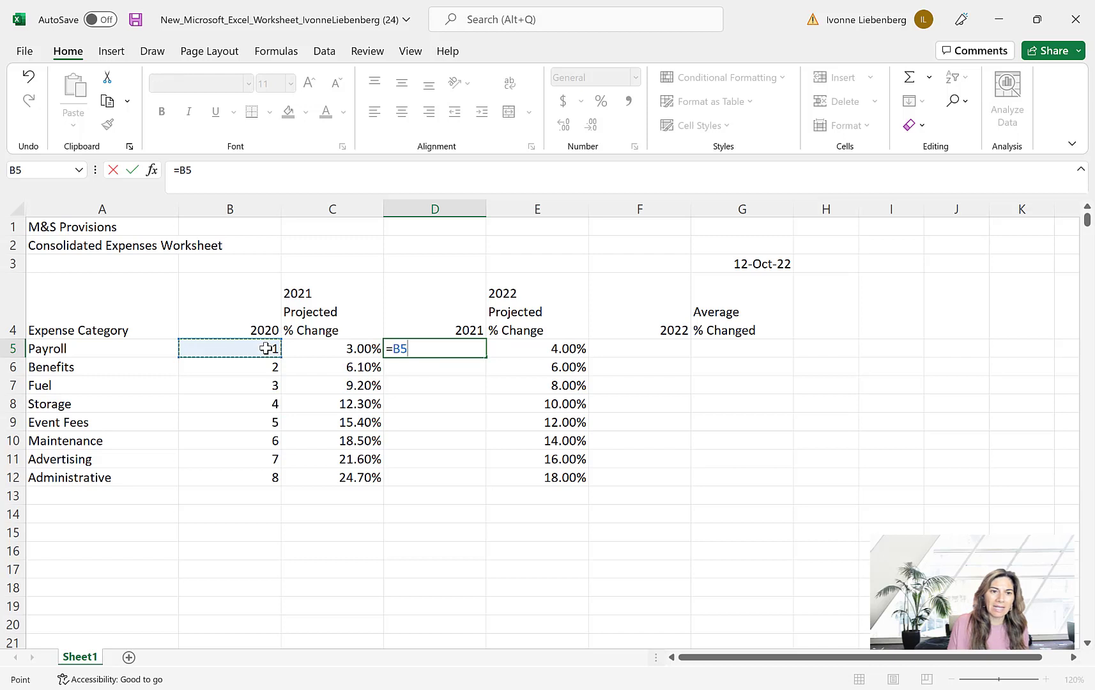
pyautogui.write('+')
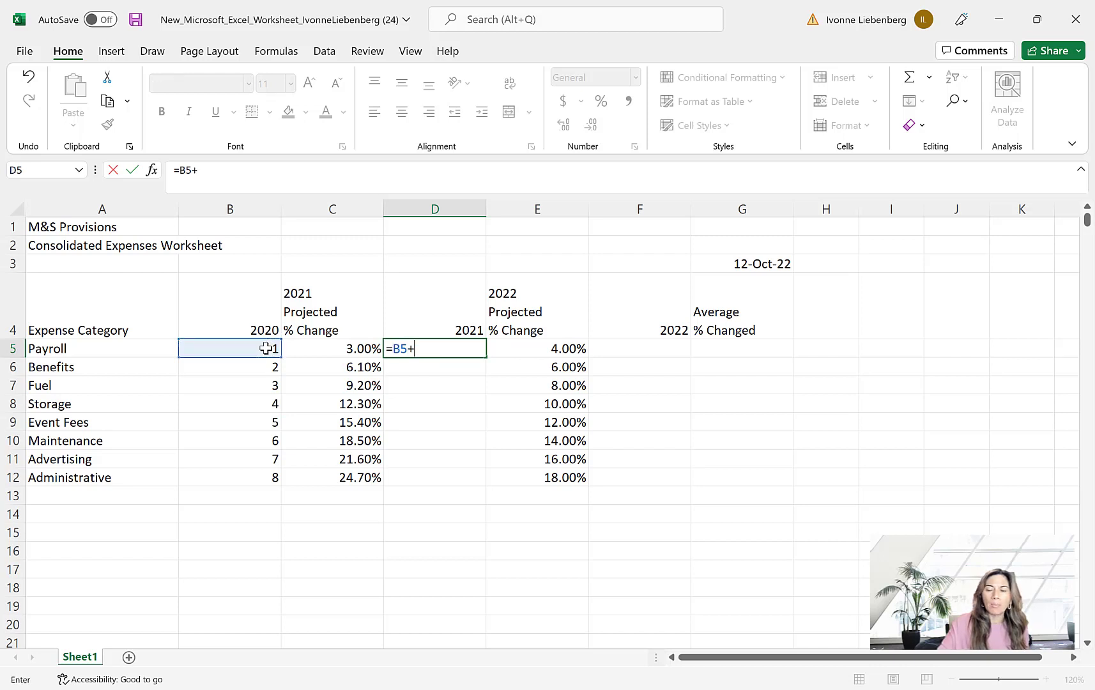
pyautogui.click(265, 348)
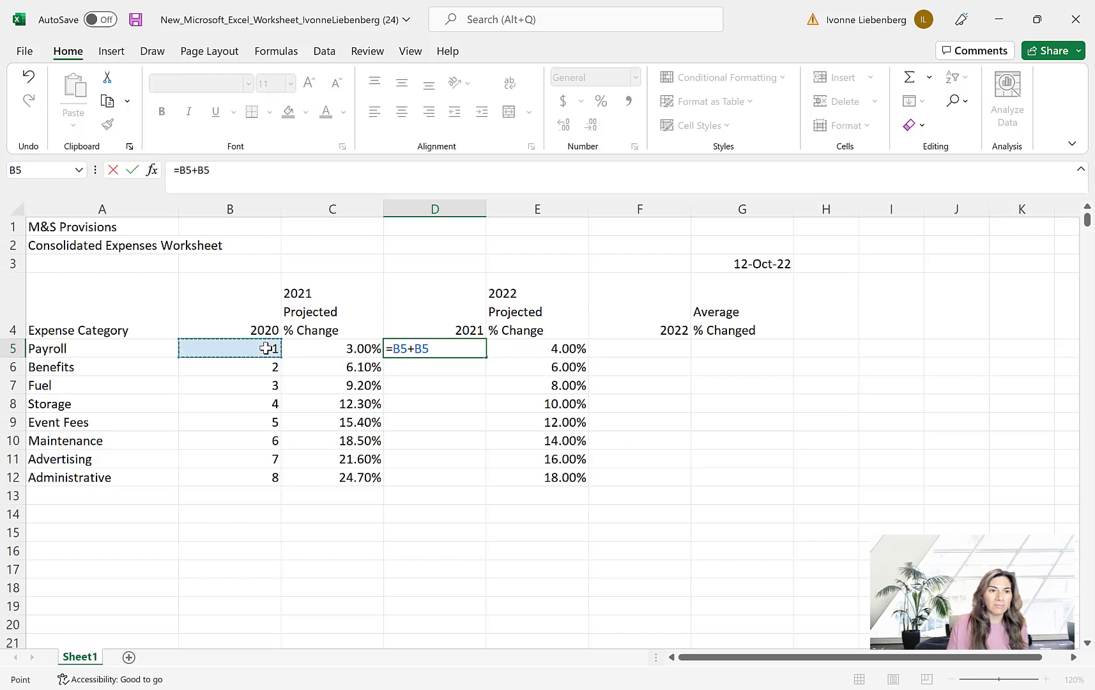
pyautogui.write('*')
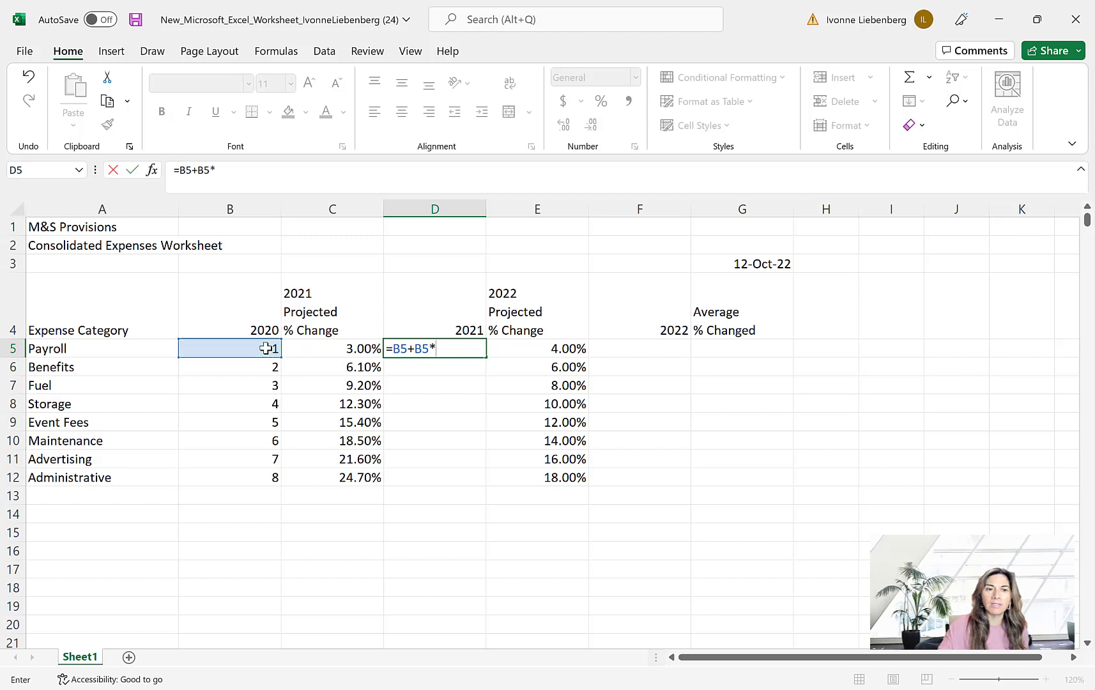
pyautogui.click(355, 345)
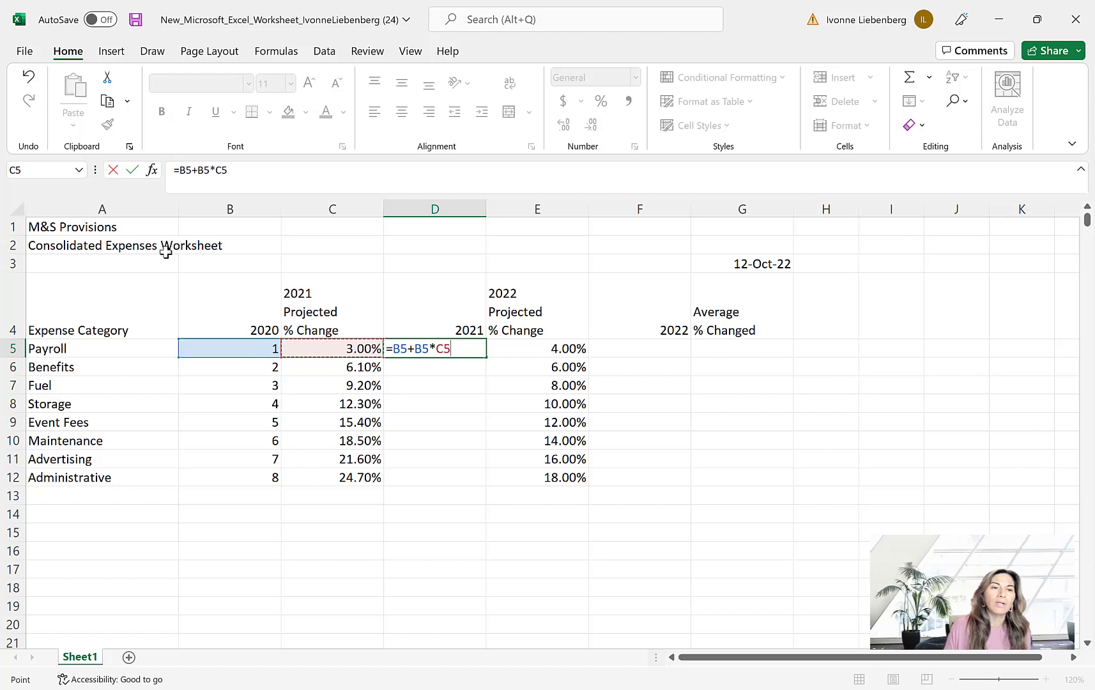
# - Wrap D5's formula in ROUND with two digits, giving =ROUND(B5+B5*C5,2), and fill it down through D12
pyautogui.click(182, 169)
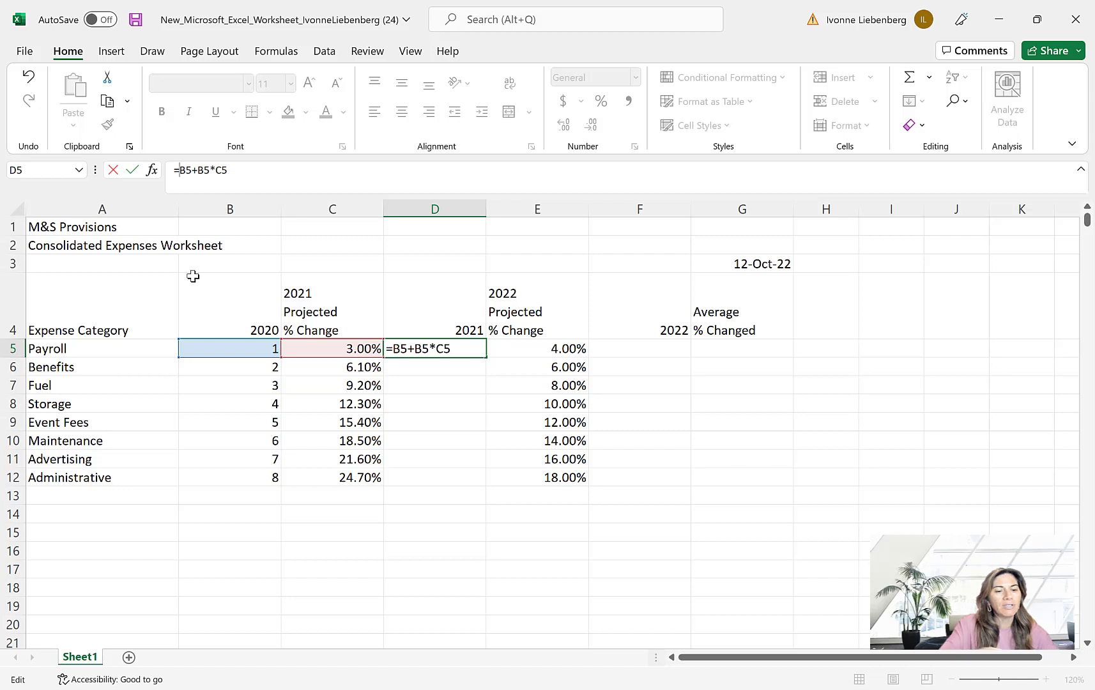
pyautogui.write('round')
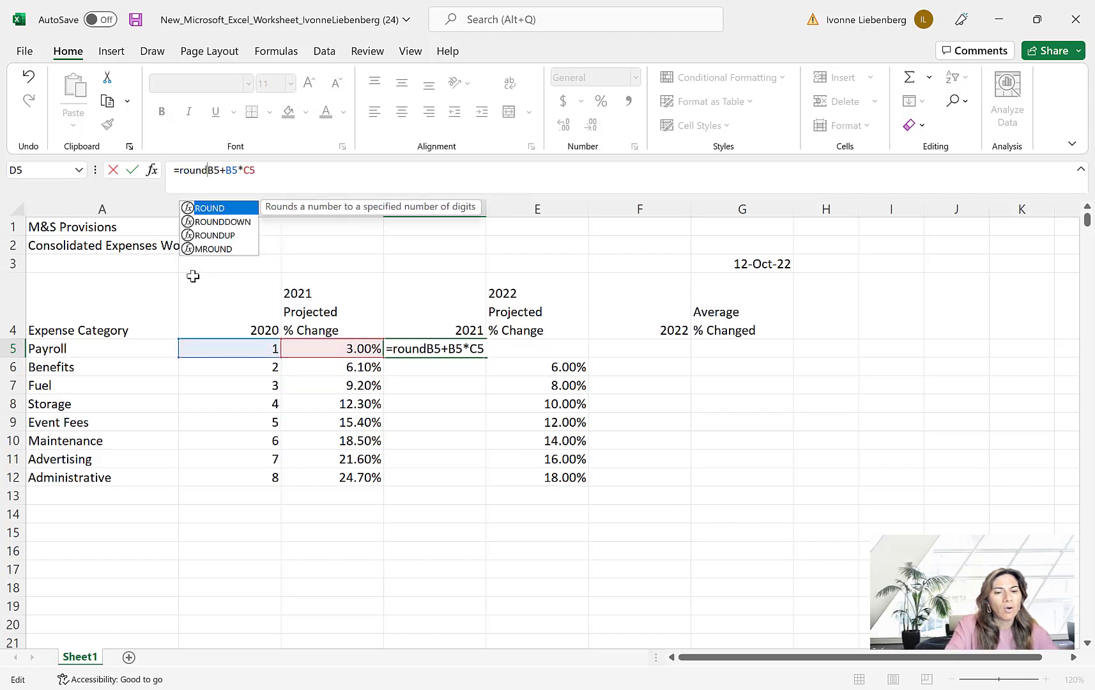
pyautogui.write('(')
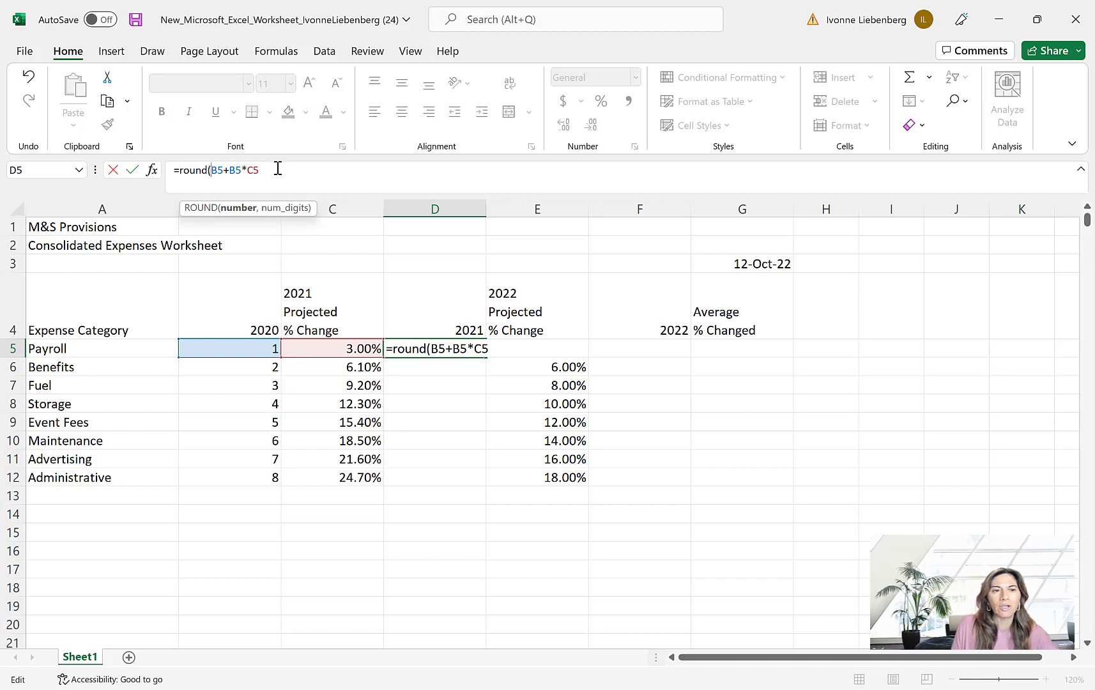
pyautogui.write(',')
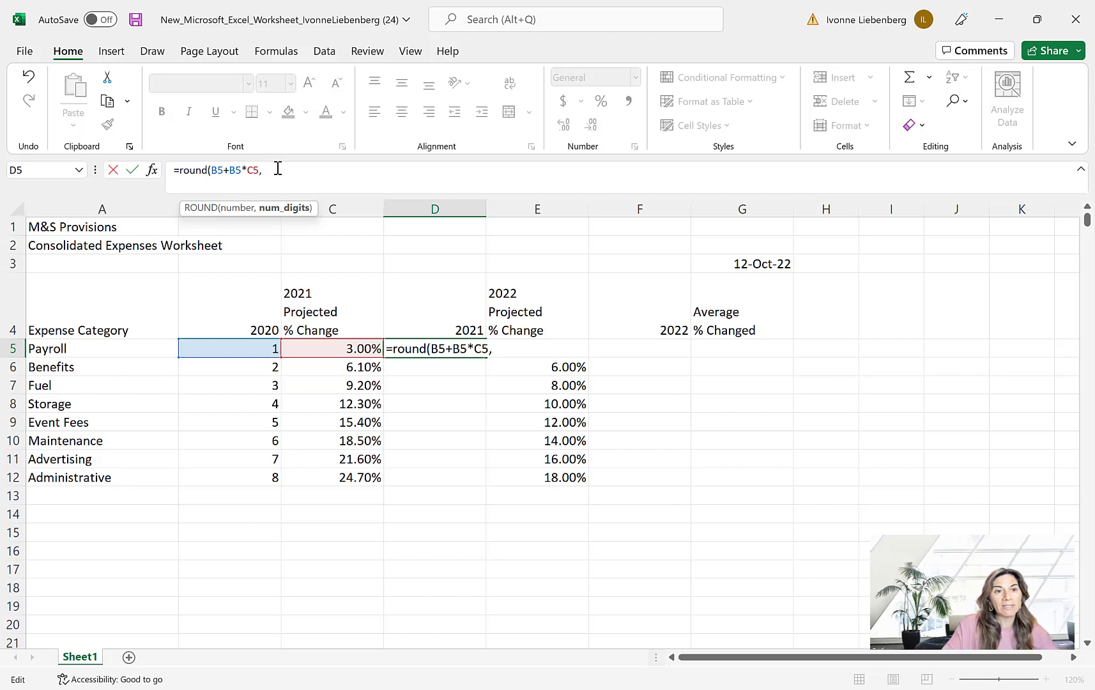
pyautogui.write('2)')
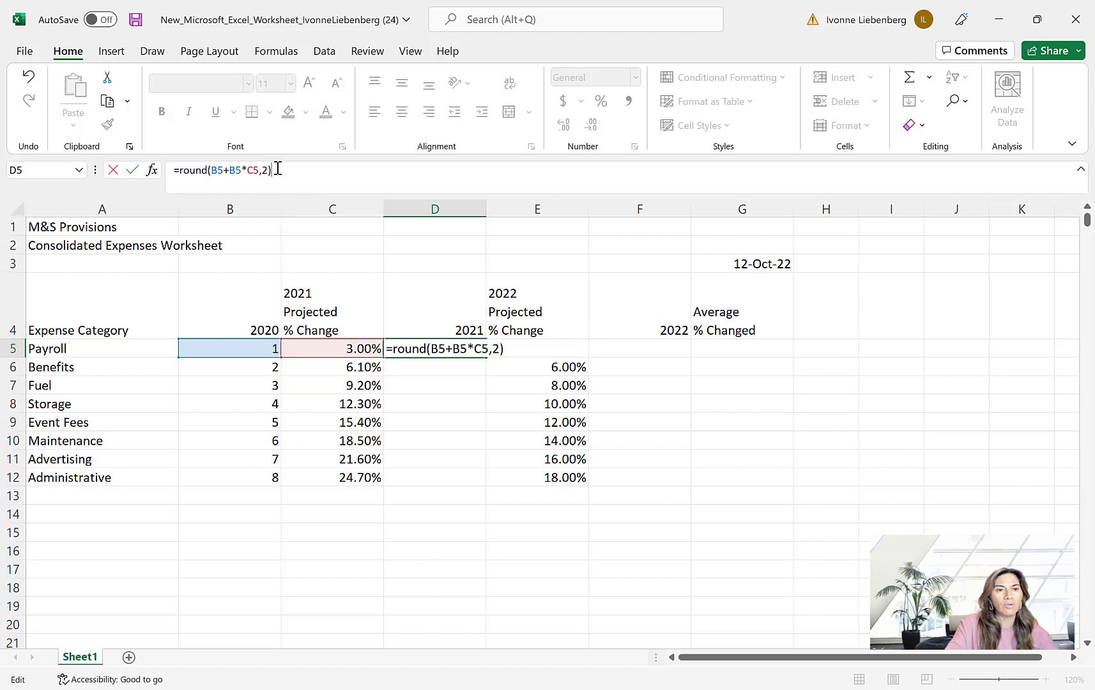
pyautogui.press('Return')
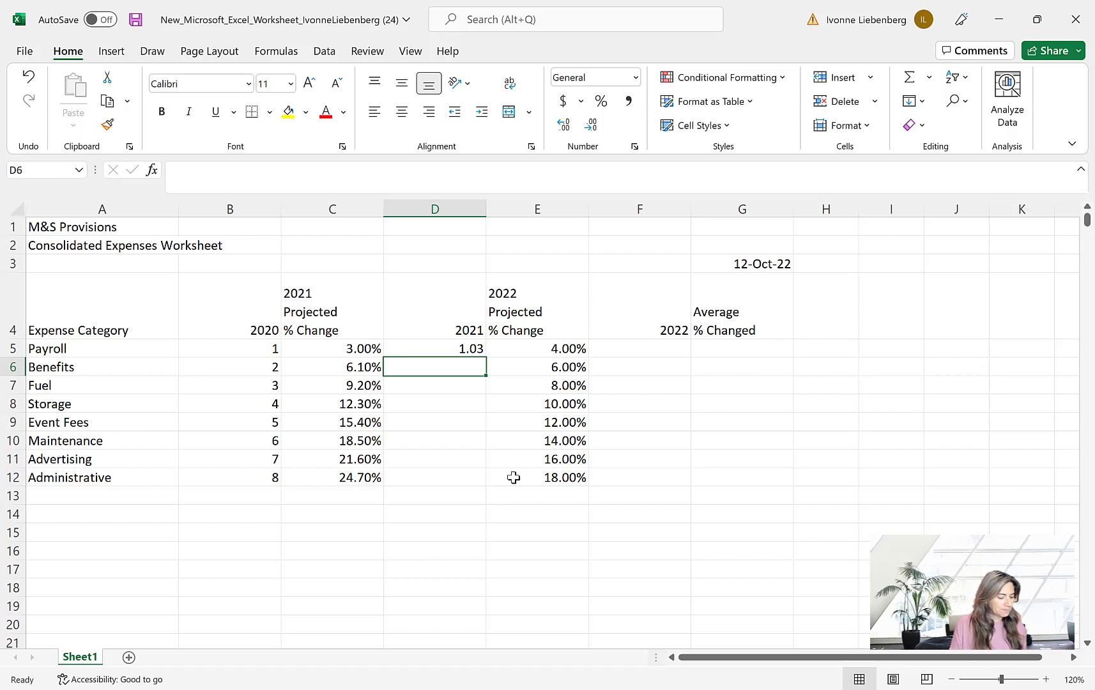
pyautogui.click(470, 345)
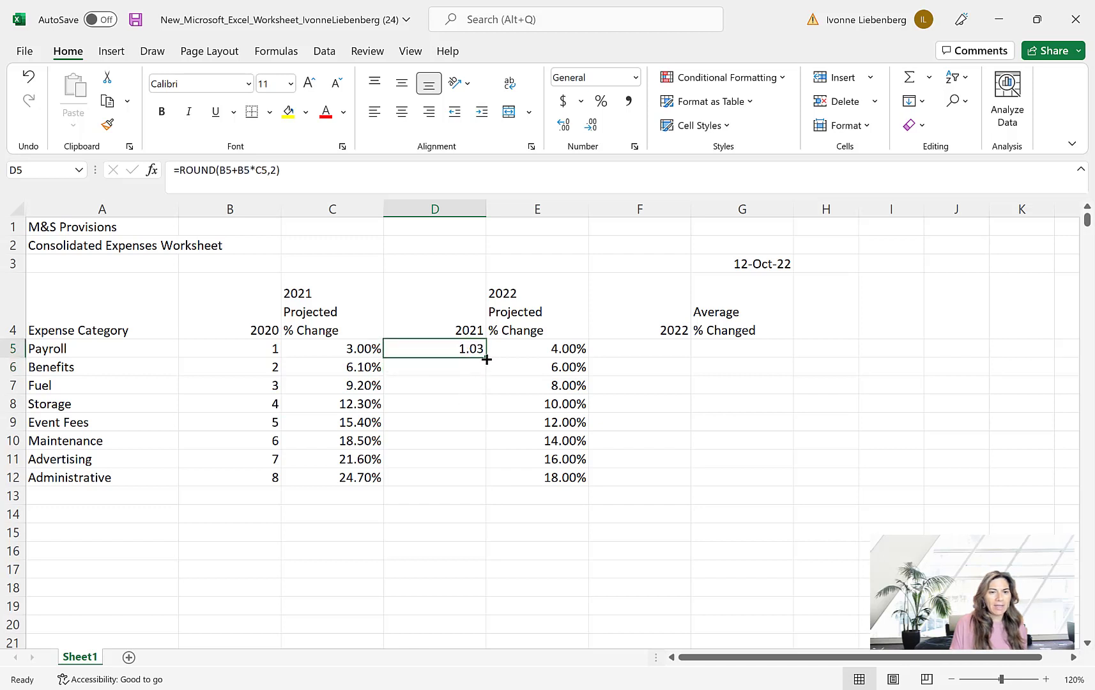
pyautogui.moveTo(486, 357); pyautogui.dragTo(485, 485)
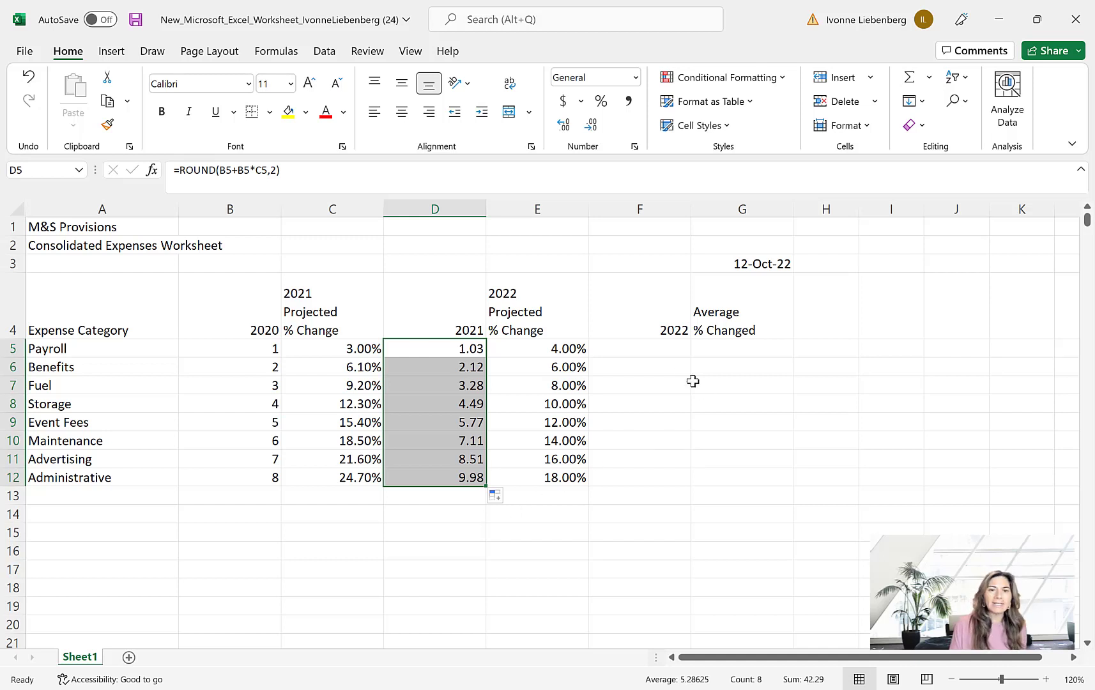
# - Calculate Payroll's 2022 expense in cell F5 with the formula =ROUND(D5+D5*E5,2)
pyautogui.click(672, 353)
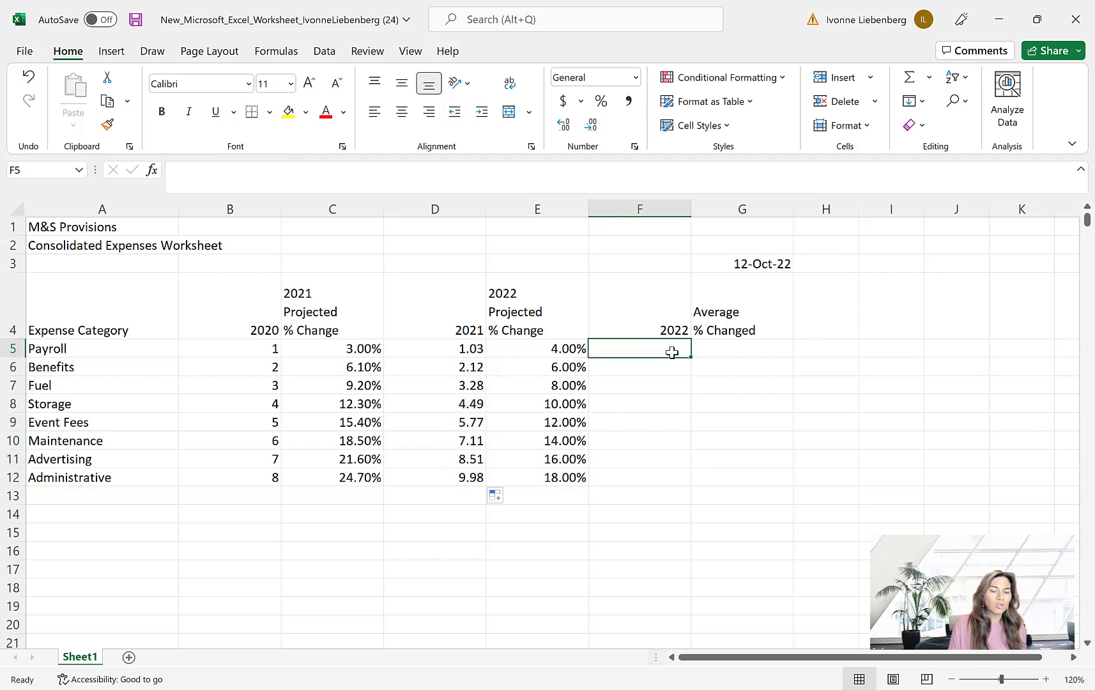
pyautogui.write('=')
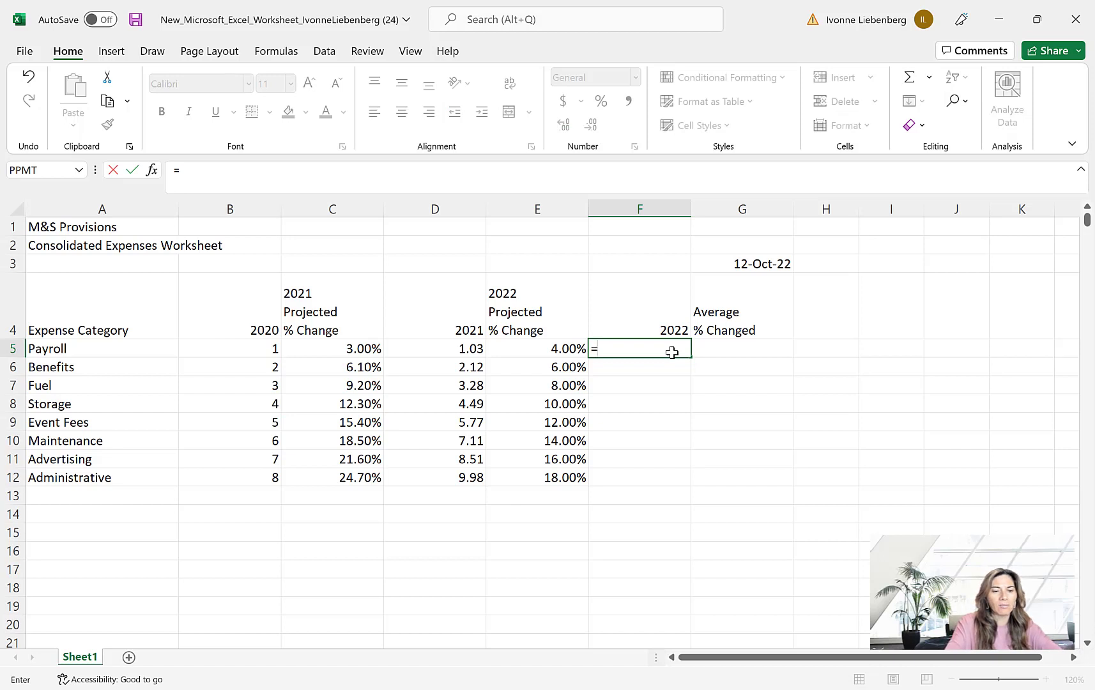
pyautogui.write('round')
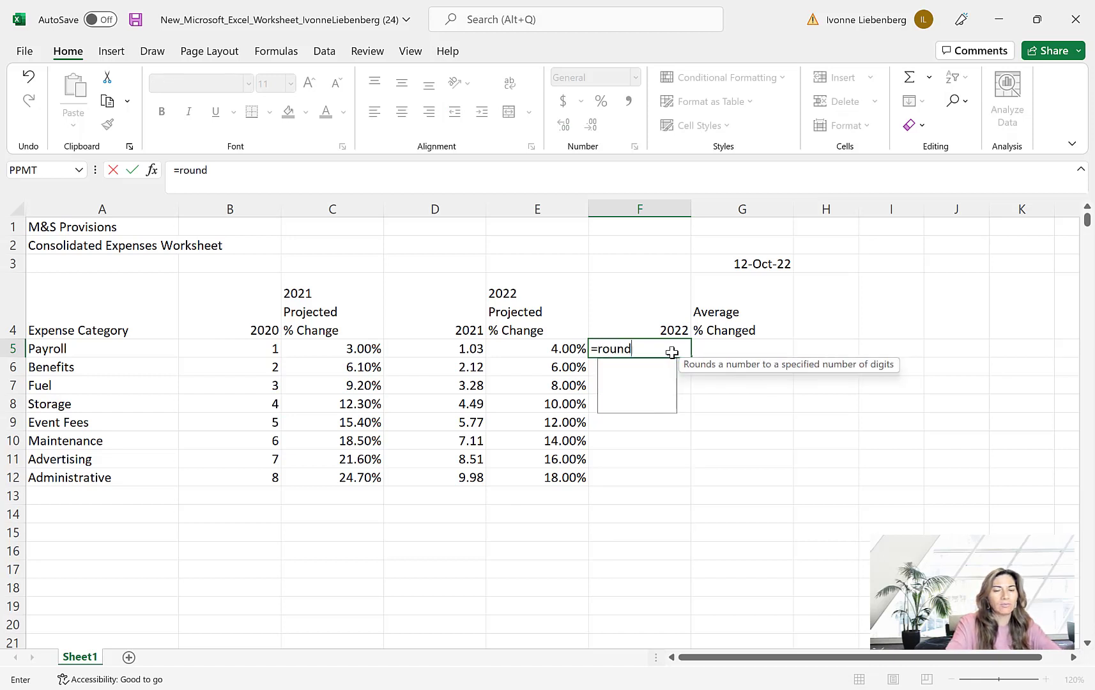
pyautogui.write('(')
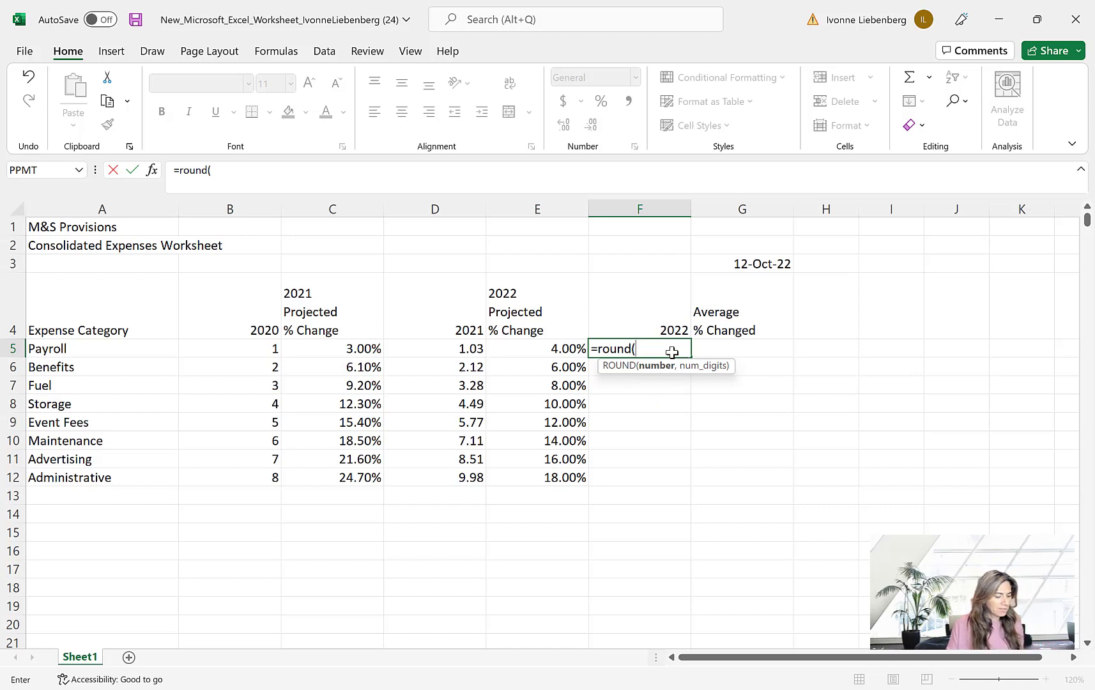
pyautogui.click(473, 350)
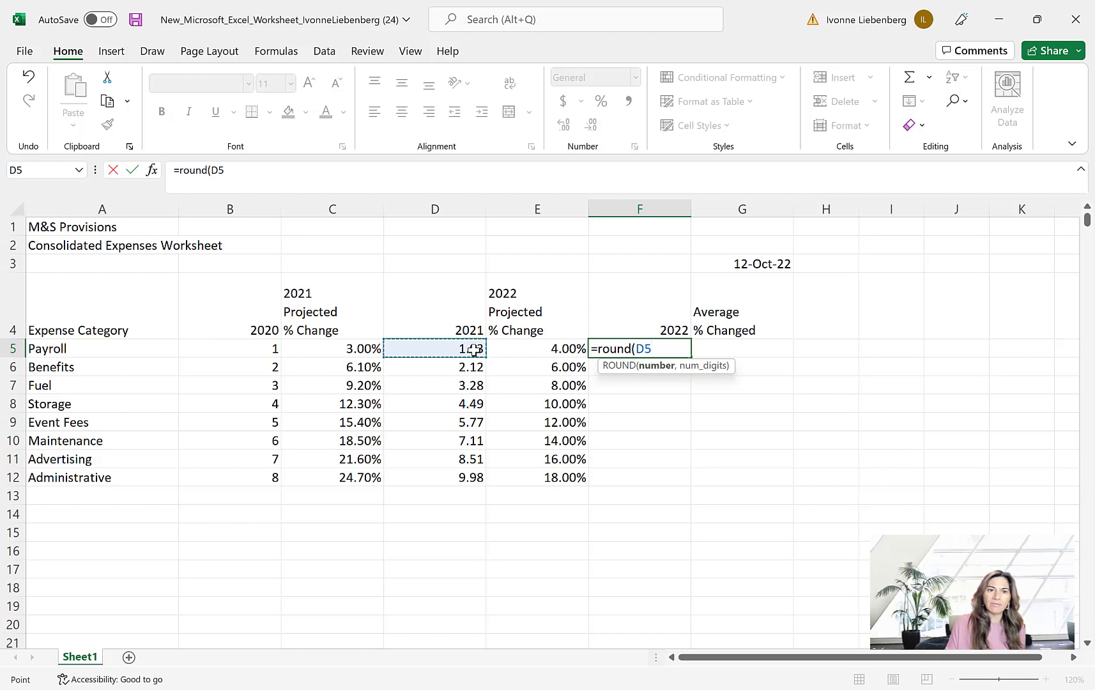
pyautogui.write('+')
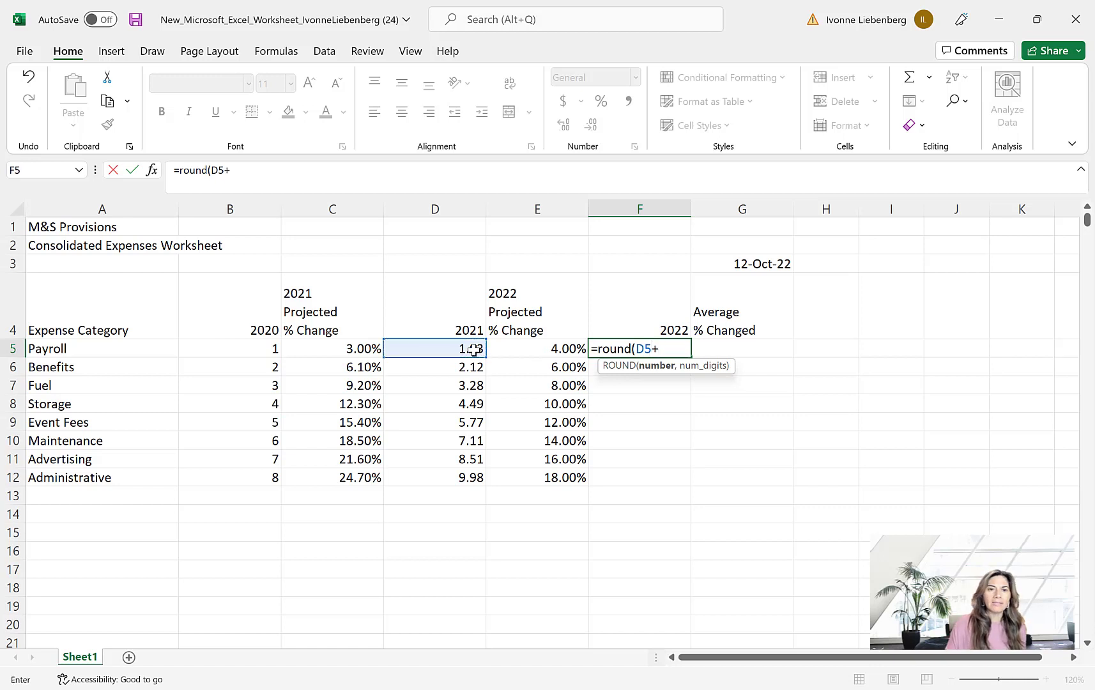
pyautogui.click(473, 350)
pyautogui.write('*')
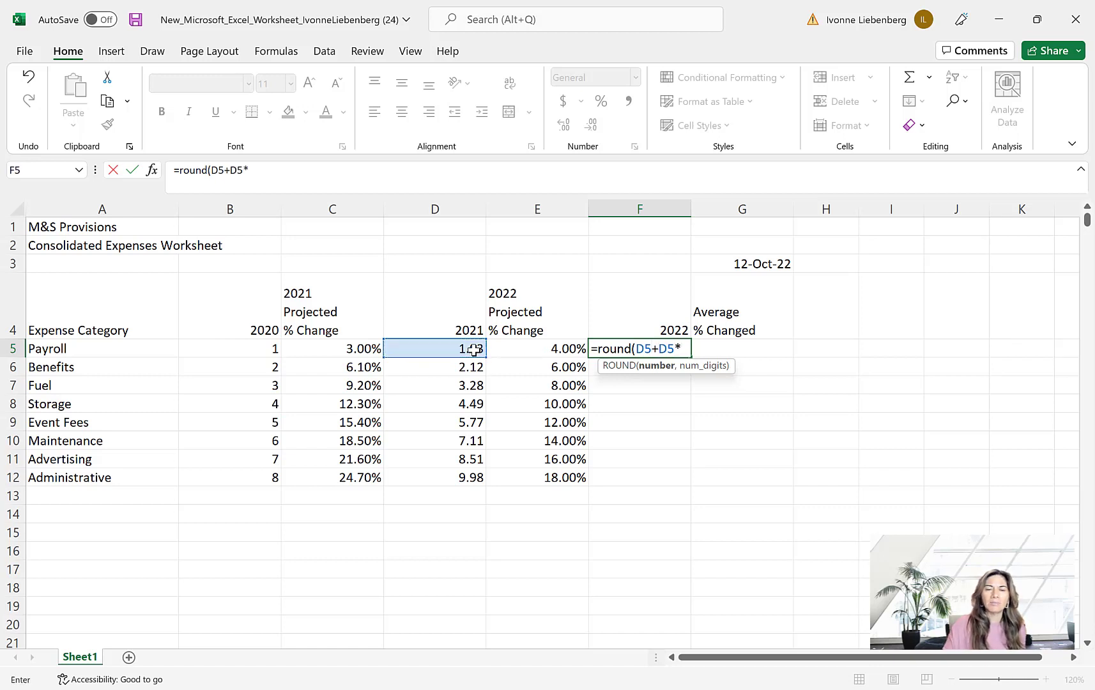
pyautogui.click(542, 351)
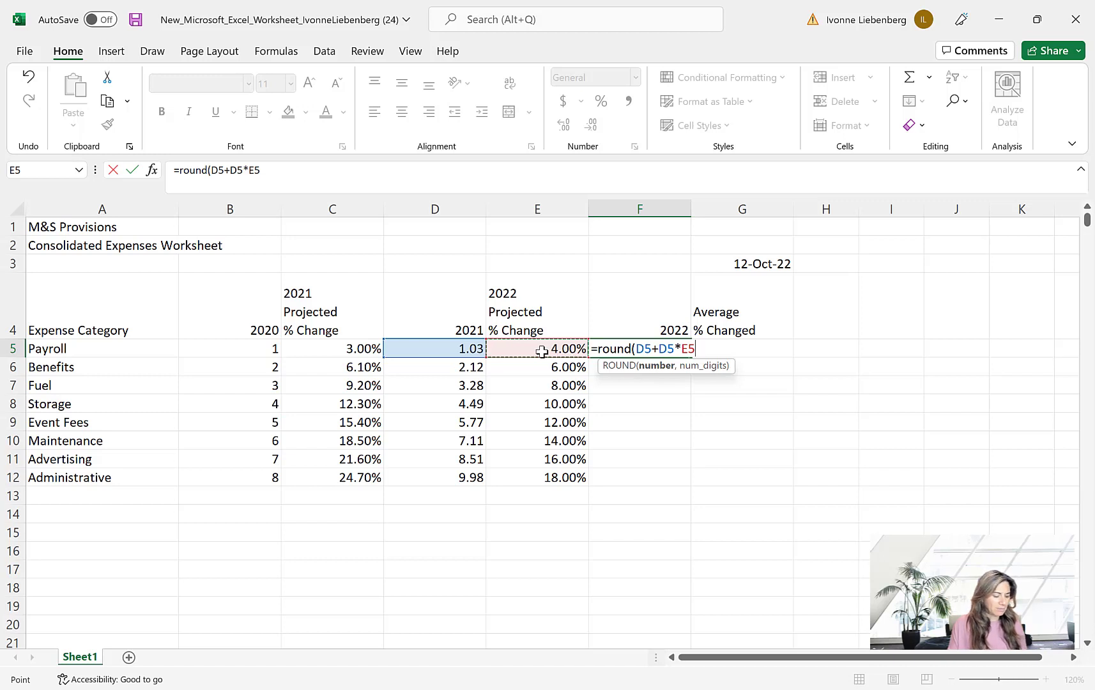
pyautogui.write(',')
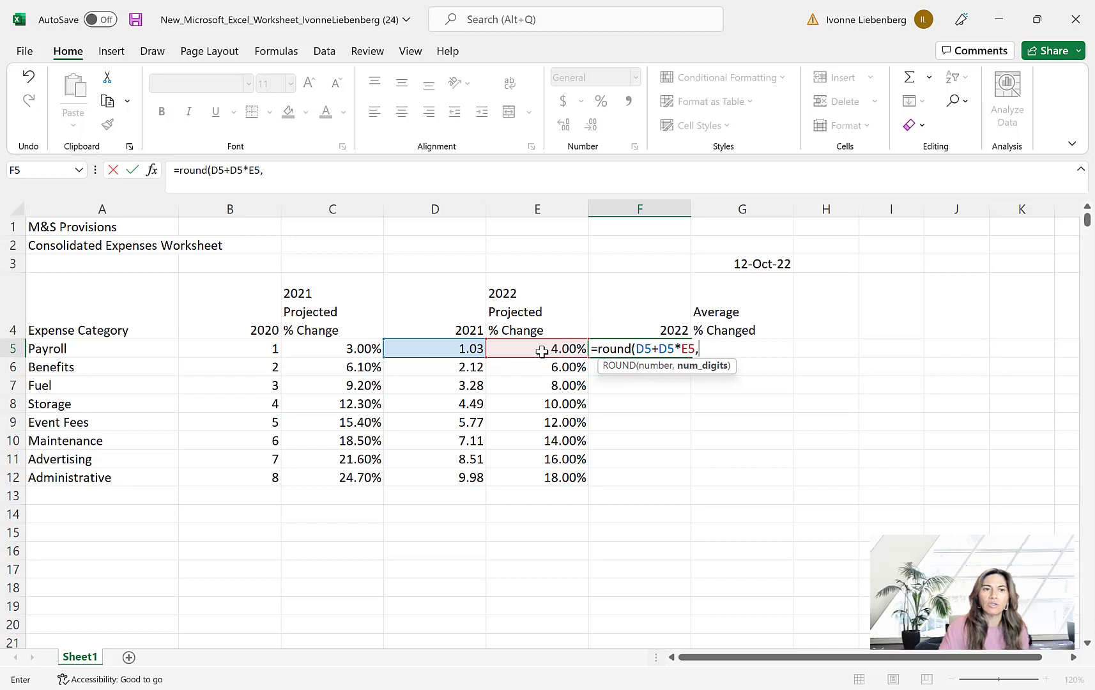
pyautogui.write('2')
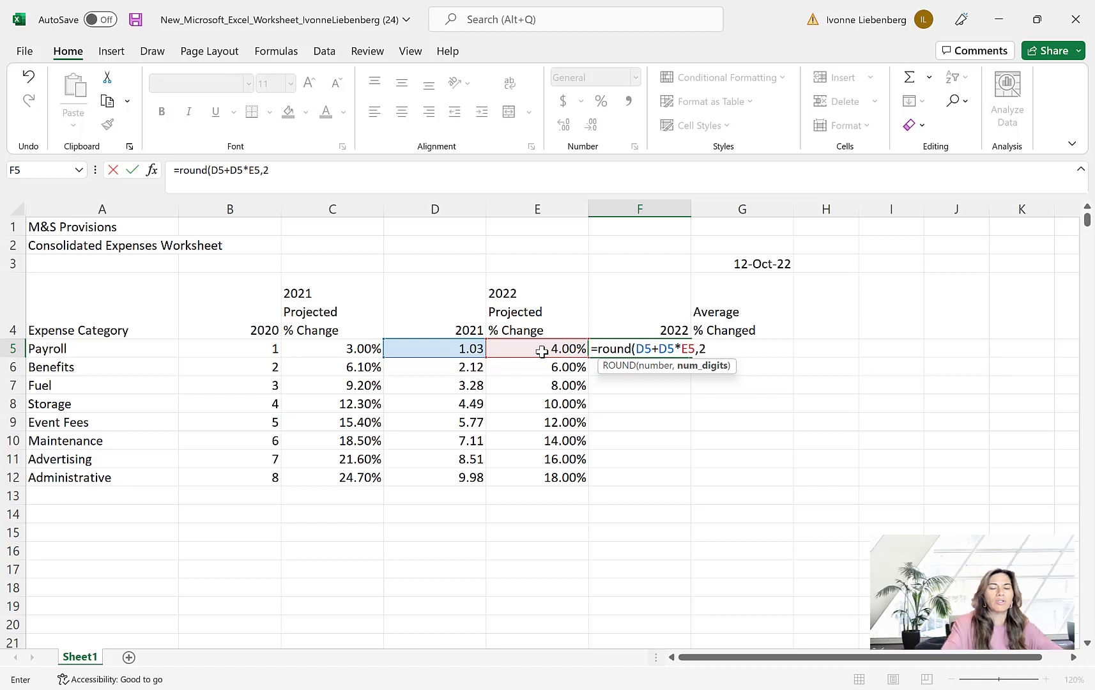
pyautogui.write(')')
pyautogui.press('Return')
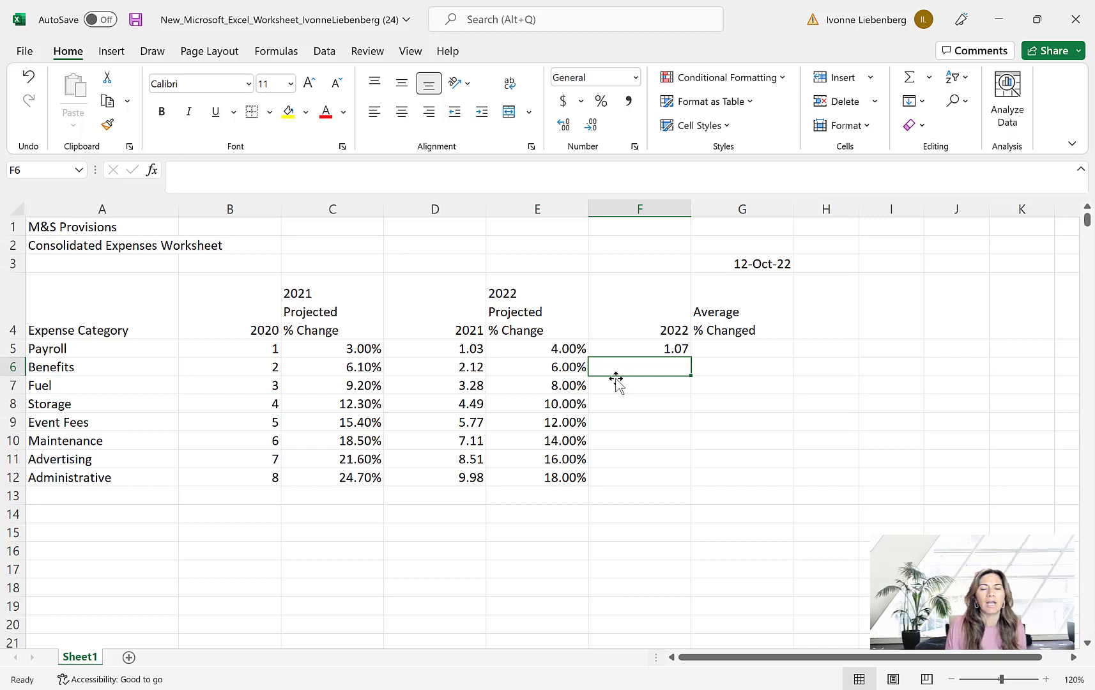
# - Start Payroll's average percent change formula in cell G5 as =ROUND(C5+E5)/2
pyautogui.click(764, 349)
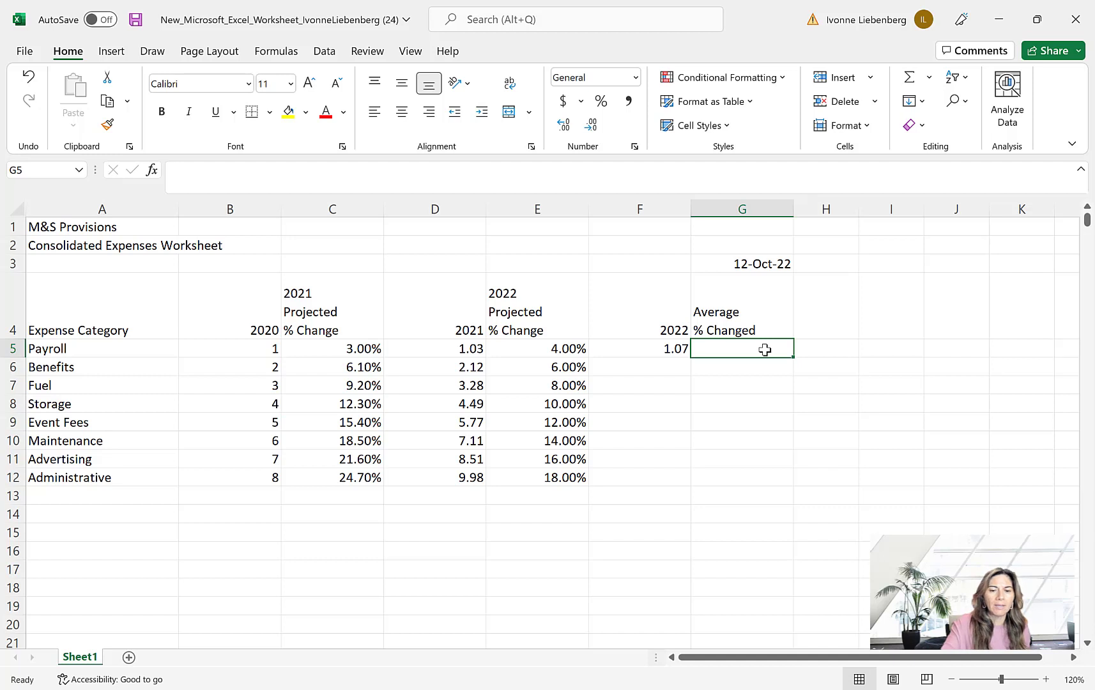
pyautogui.write('=roun')
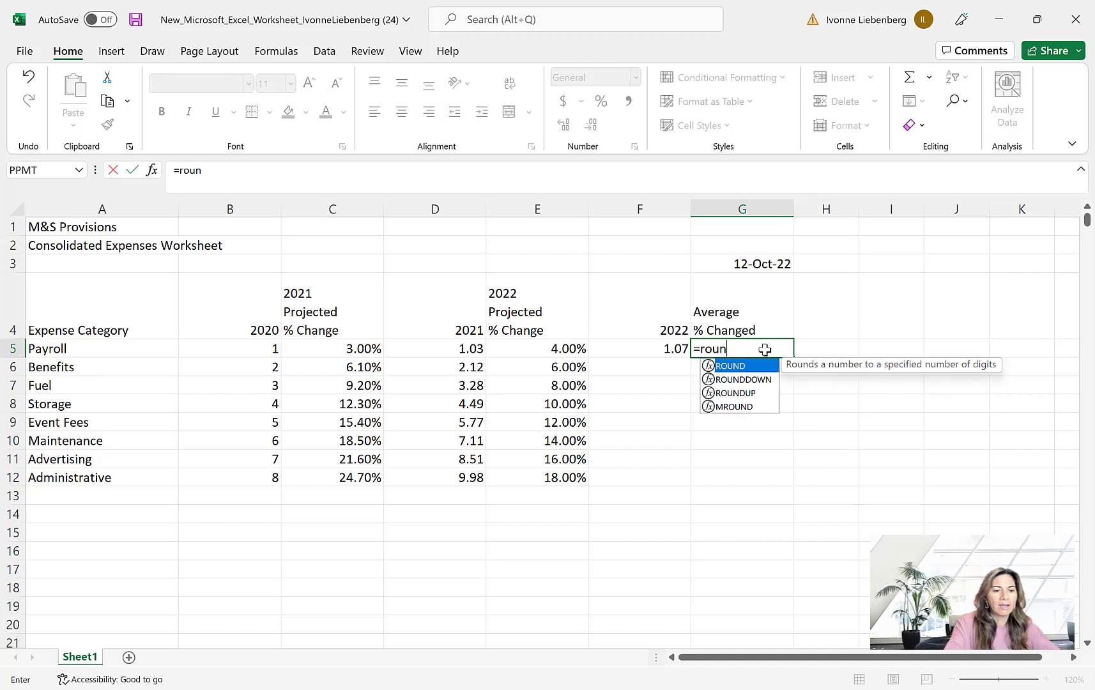
pyautogui.write('d(')
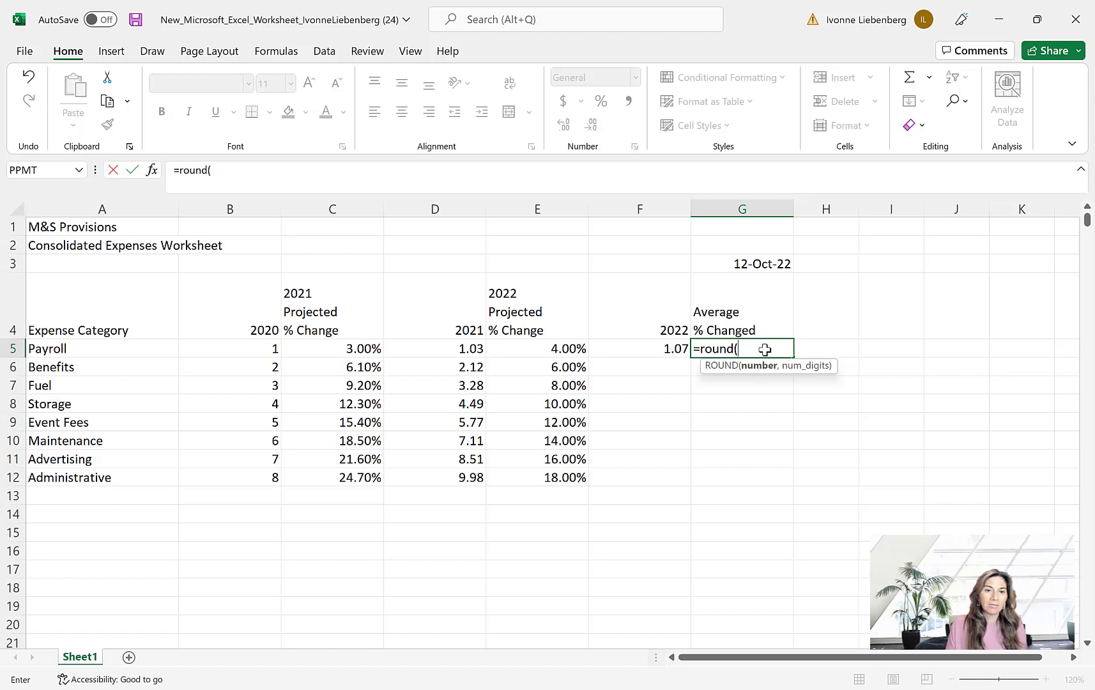
pyautogui.click(364, 347)
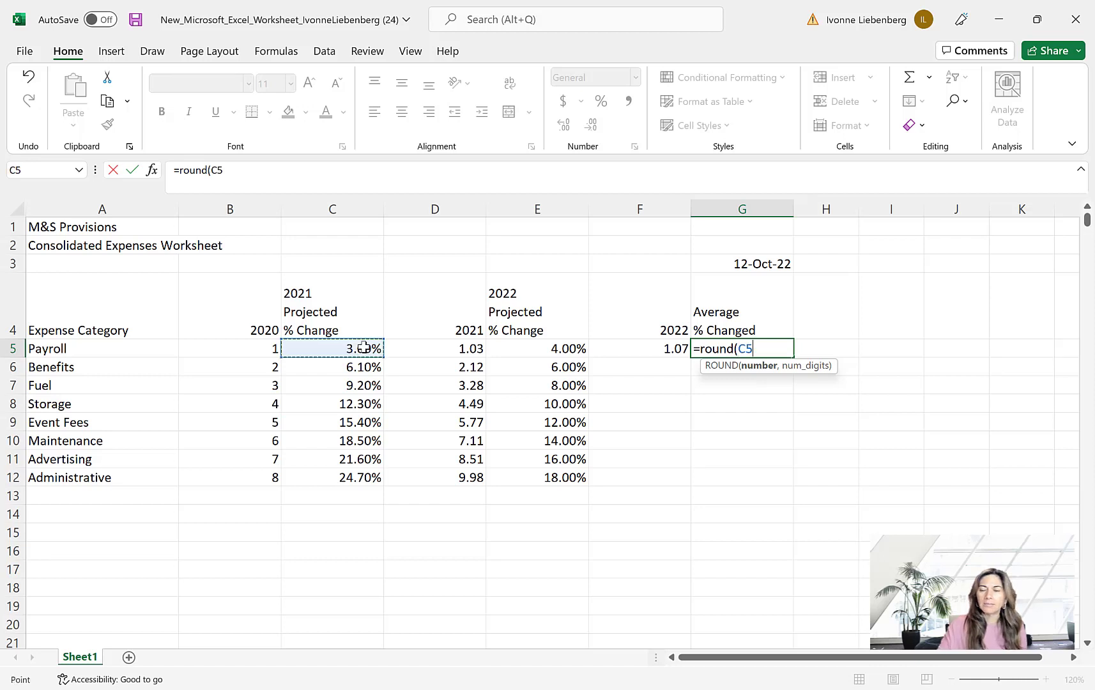
pyautogui.write('+')
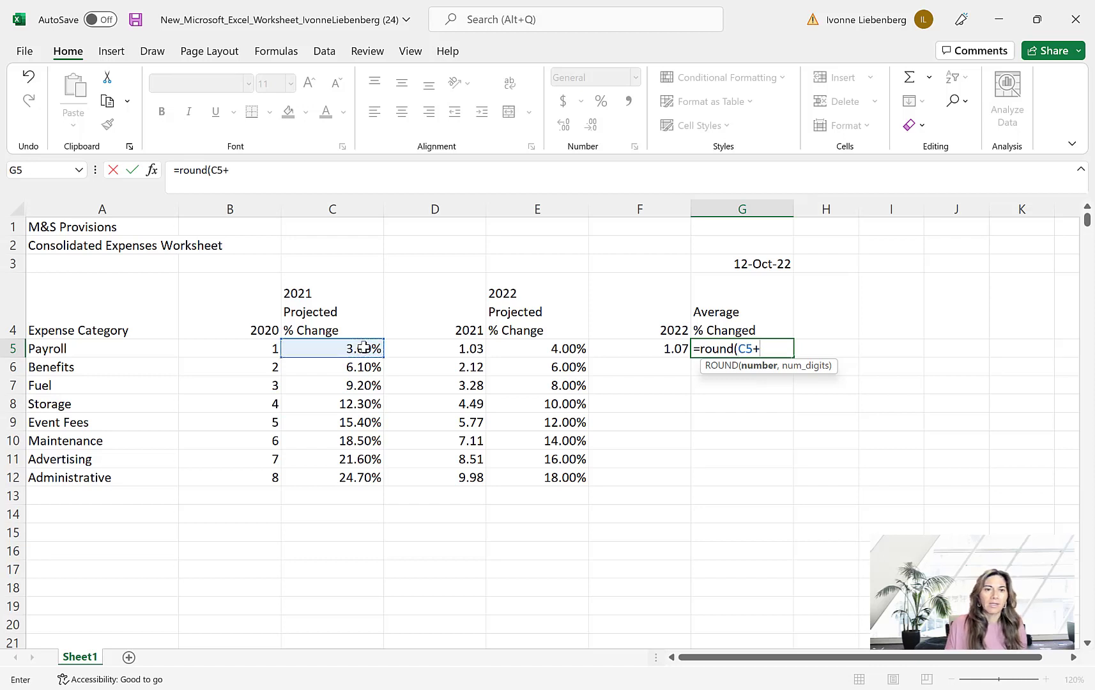
pyautogui.click(554, 348)
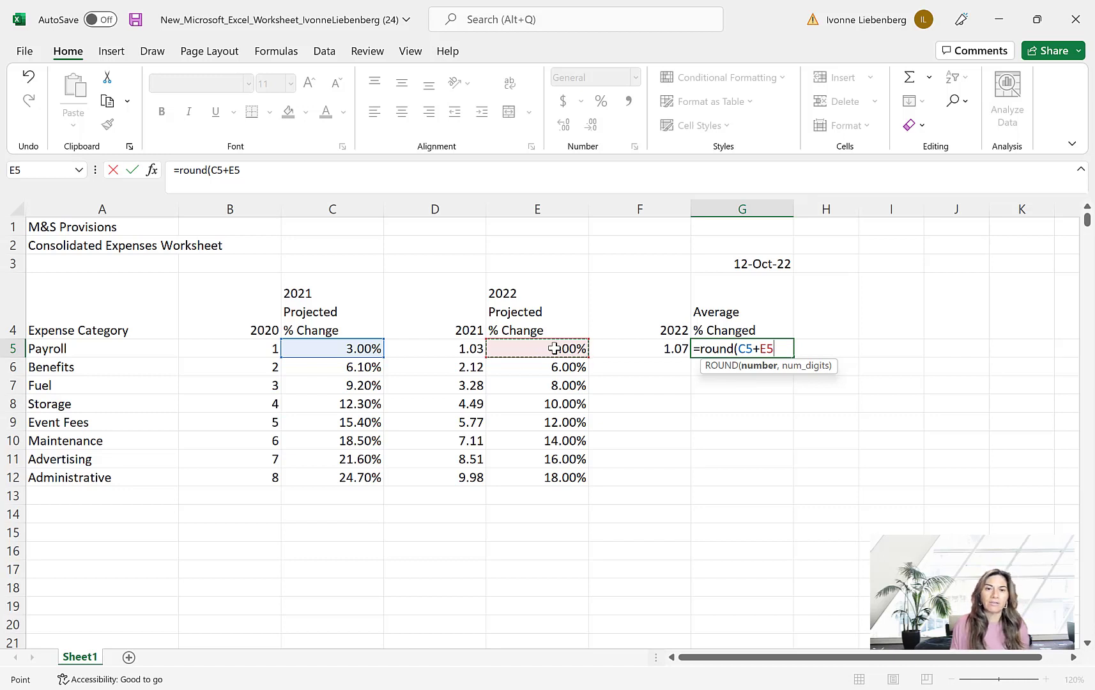
pyautogui.write(')')
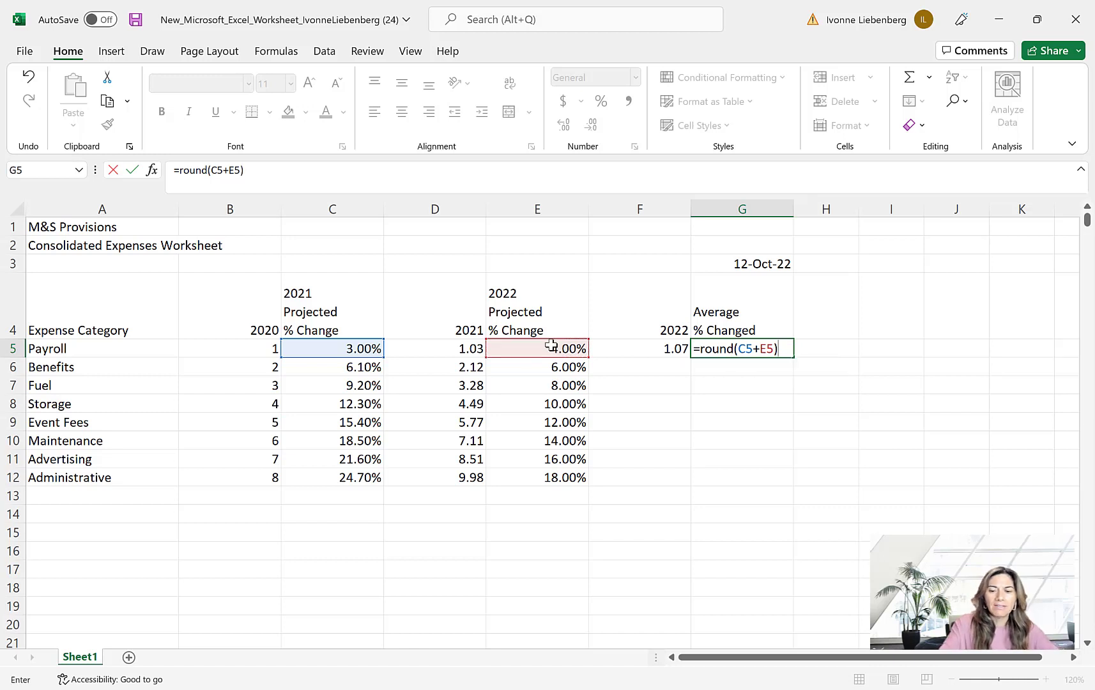
pyautogui.write('/2')
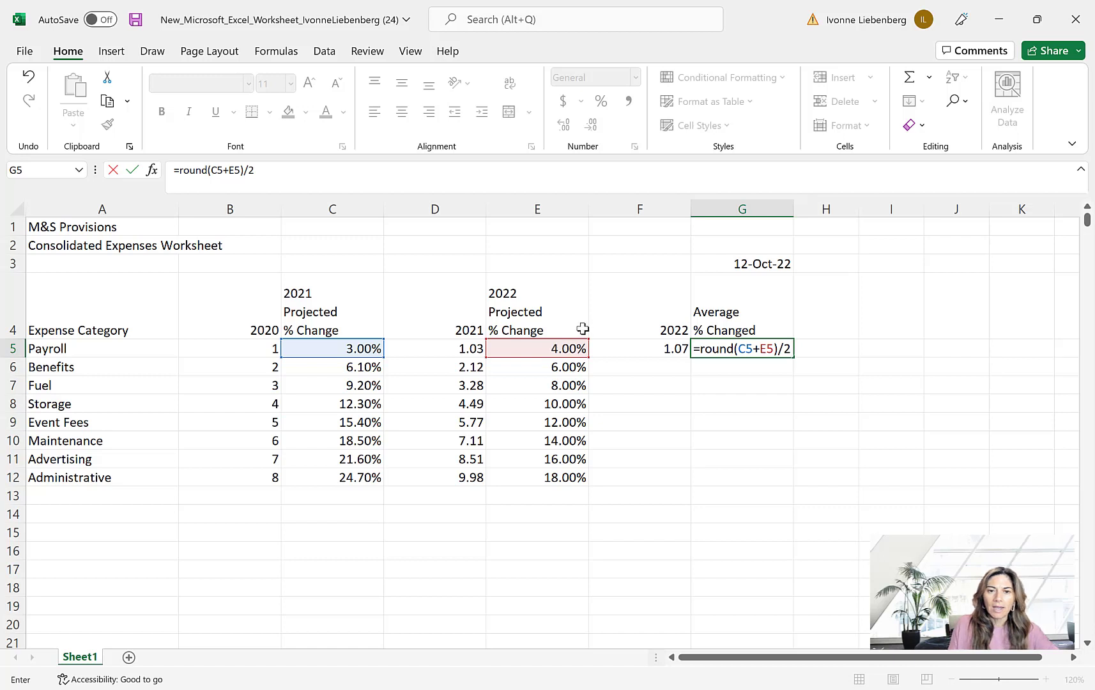
# - Correct G5's parentheses and add four rounding digits, so the formula is =ROUND((C5+E5)/2,4)
pyautogui.click(734, 348)
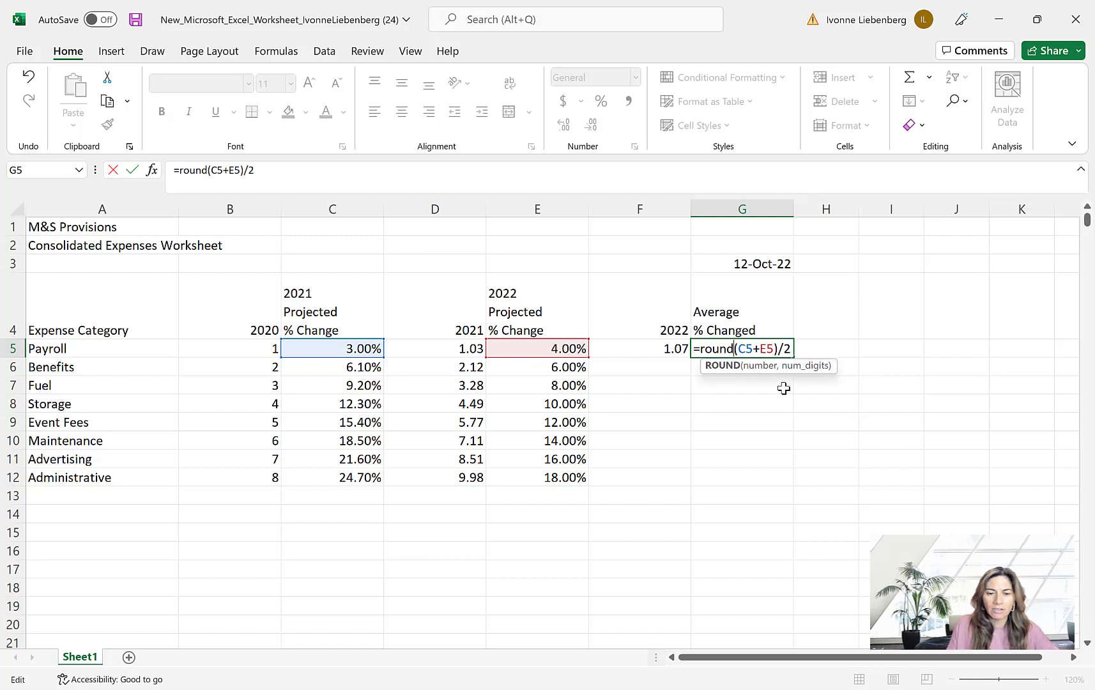
pyautogui.write('(')
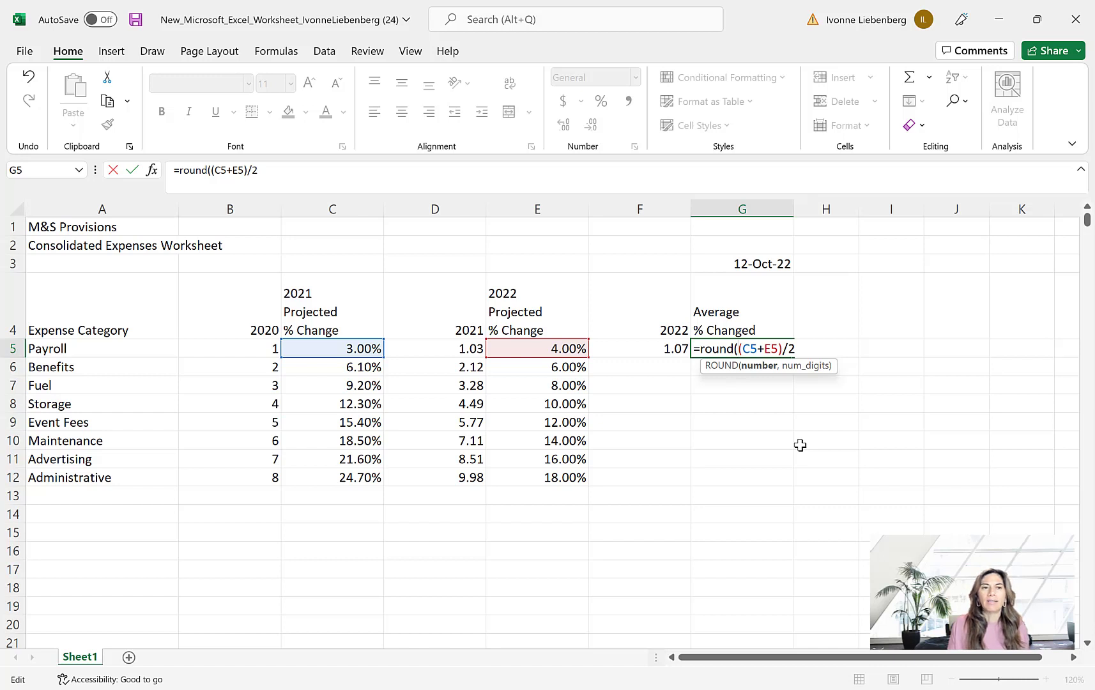
pyautogui.click(326, 172)
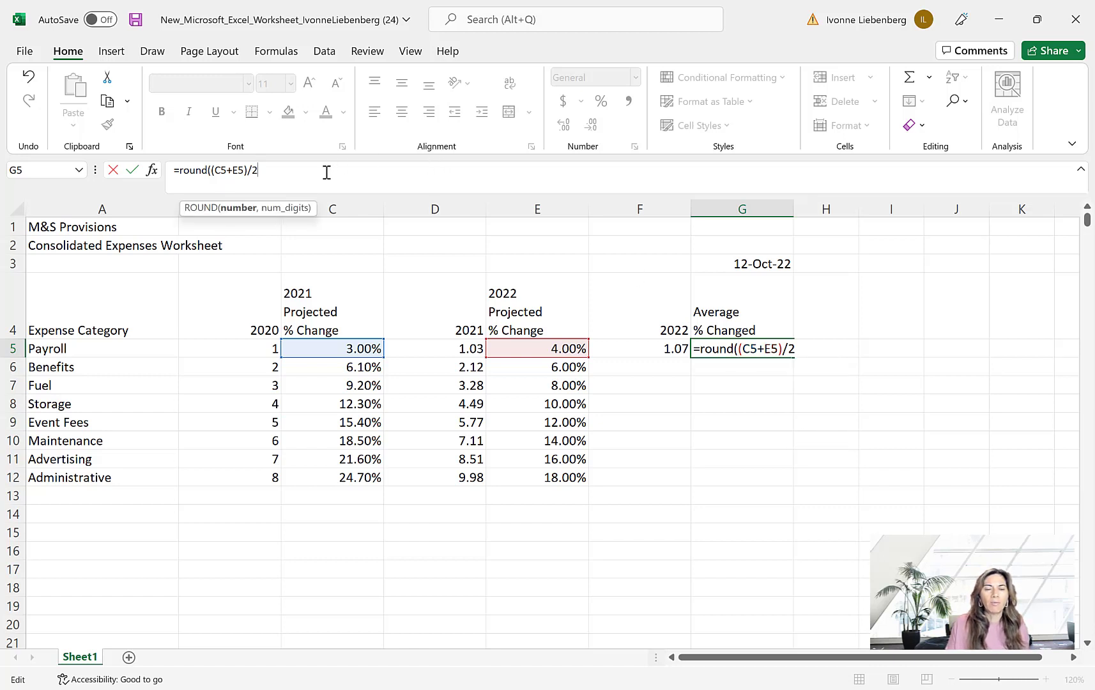
pyautogui.write(',')
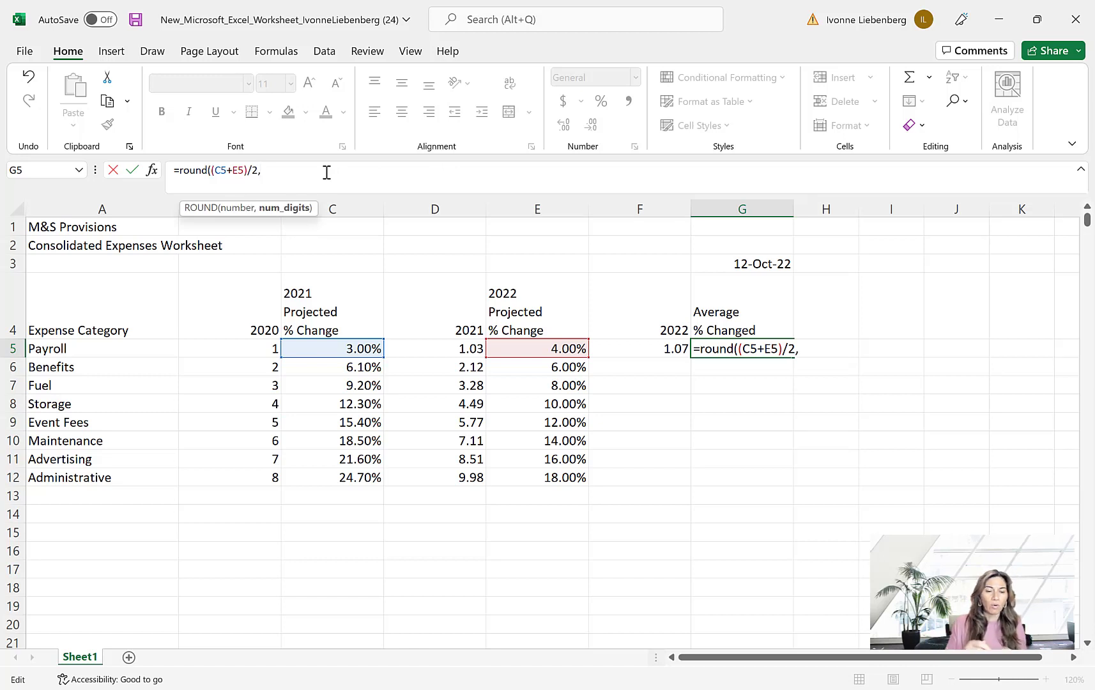
pyautogui.write('4')
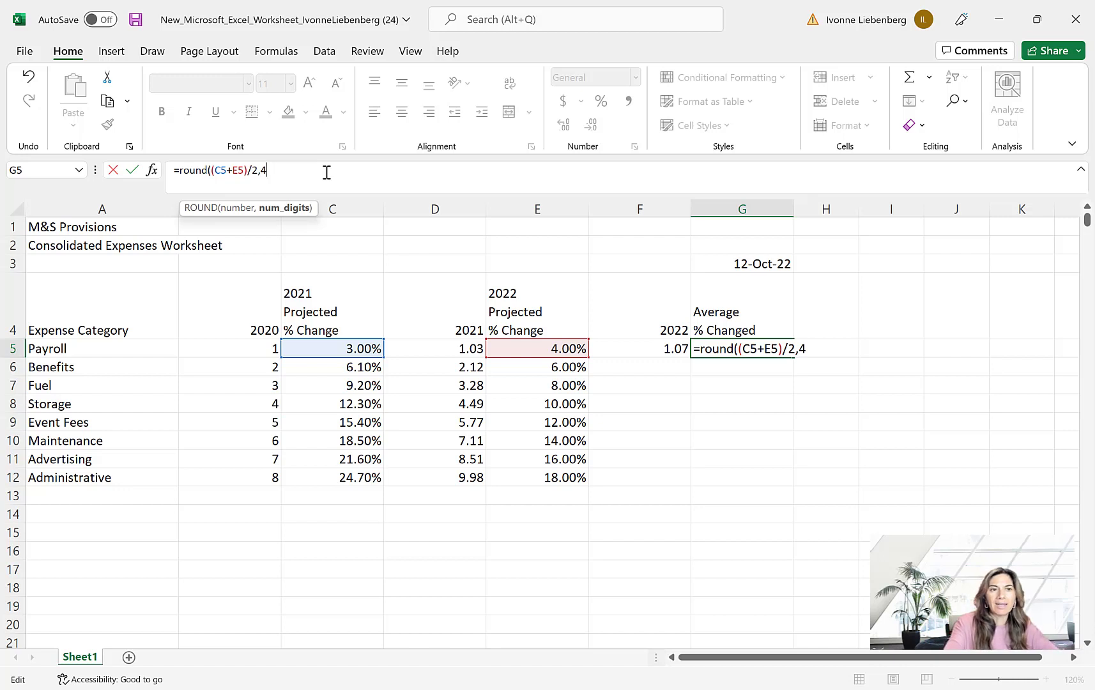
pyautogui.write(')')
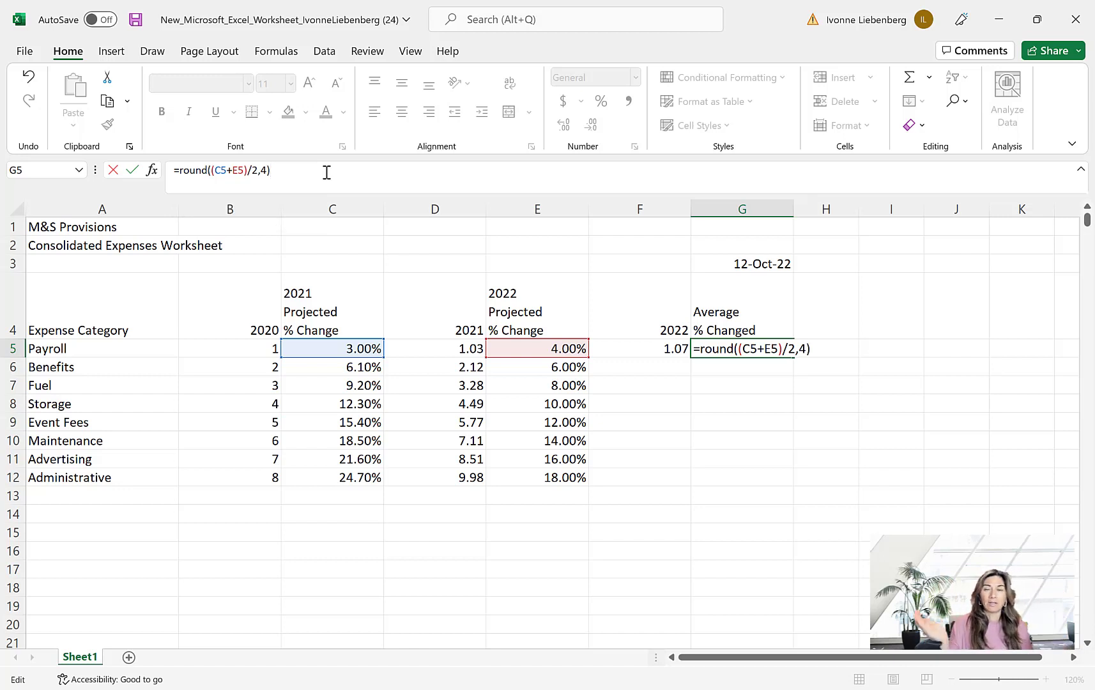
pyautogui.press('Return')
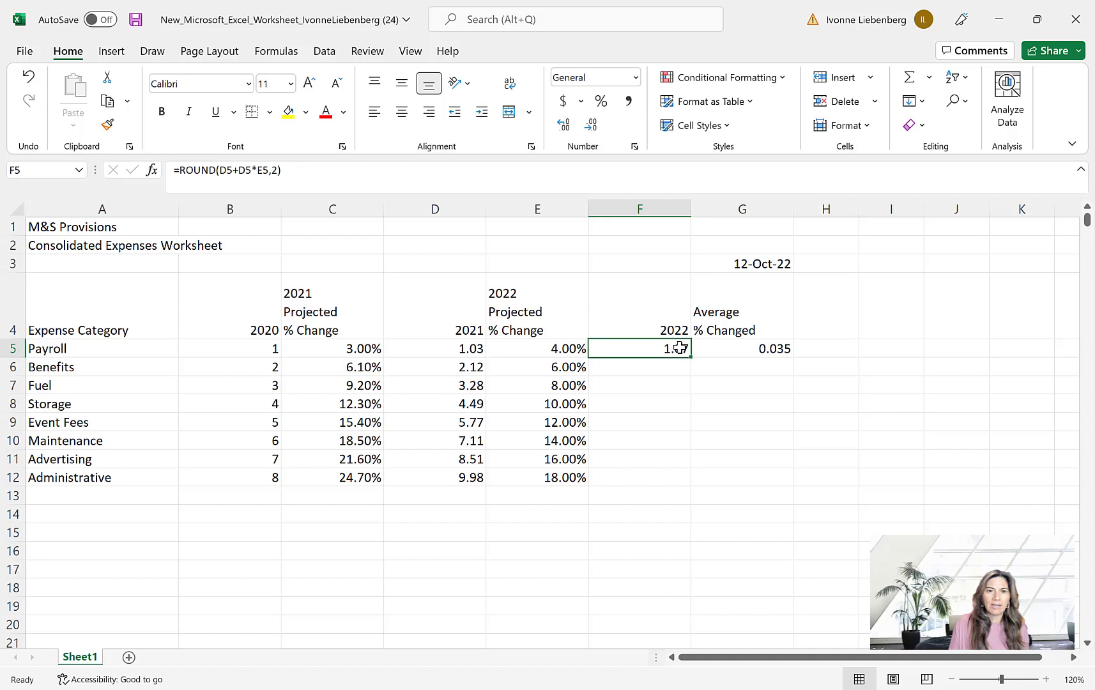
# - Fill Payroll's 2022 expense and average percent change formulas from F5:G5 down through row 12
pyautogui.moveTo(677, 348); pyautogui.dragTo(776, 352)
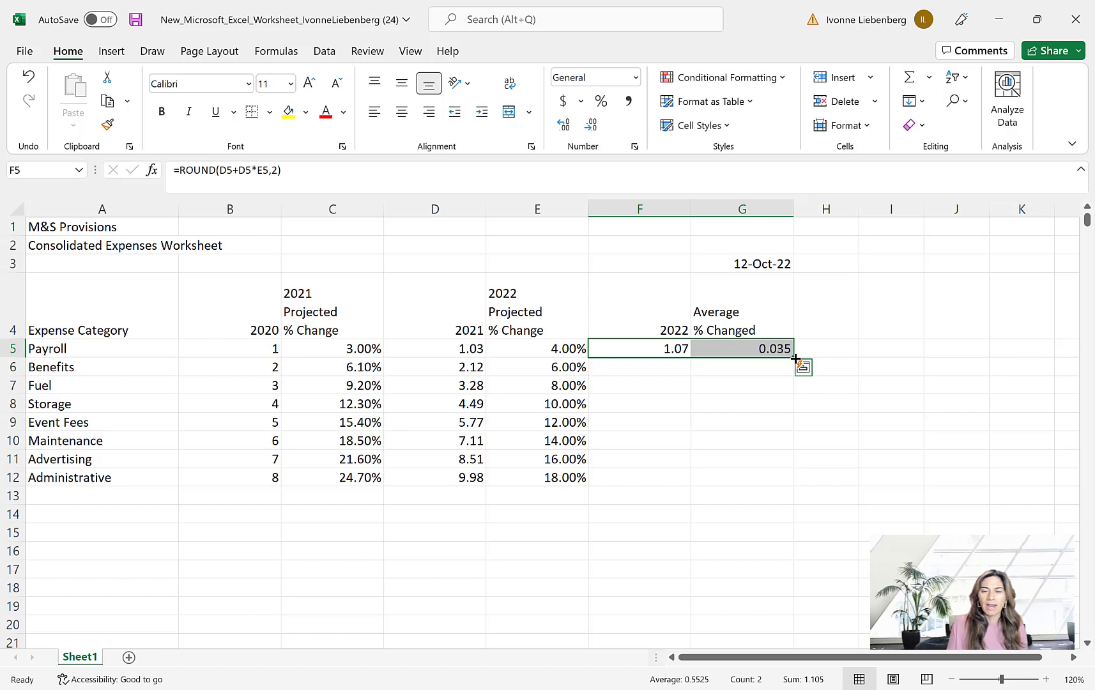
pyautogui.moveTo(793, 357); pyautogui.dragTo(797, 486)
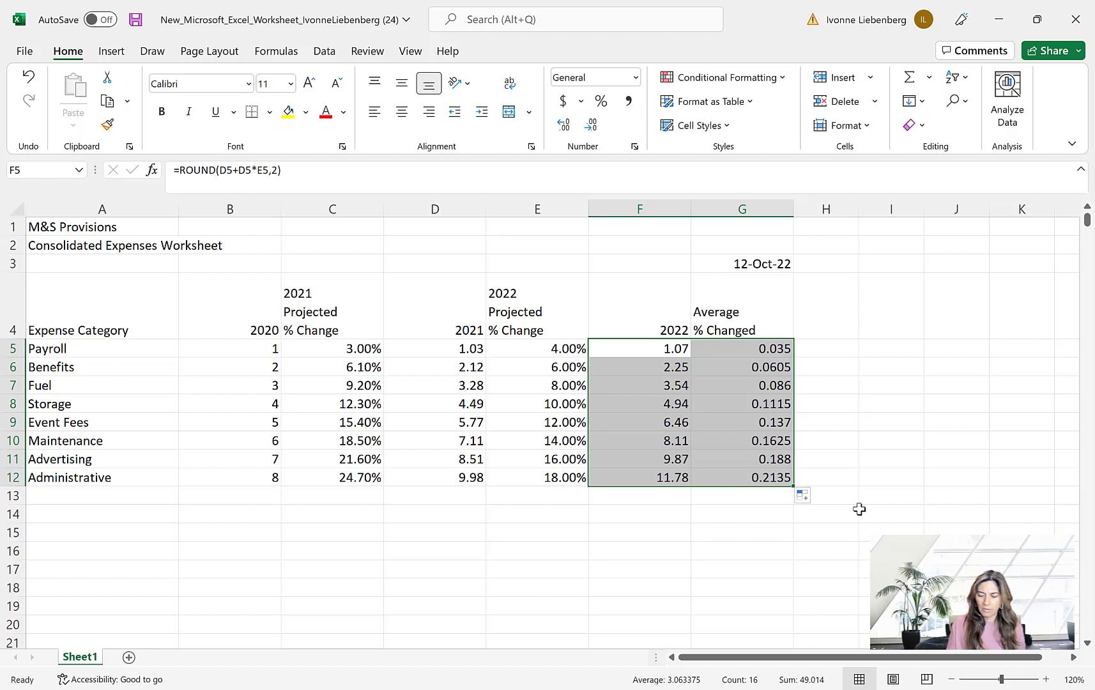
pyautogui.click(842, 477)
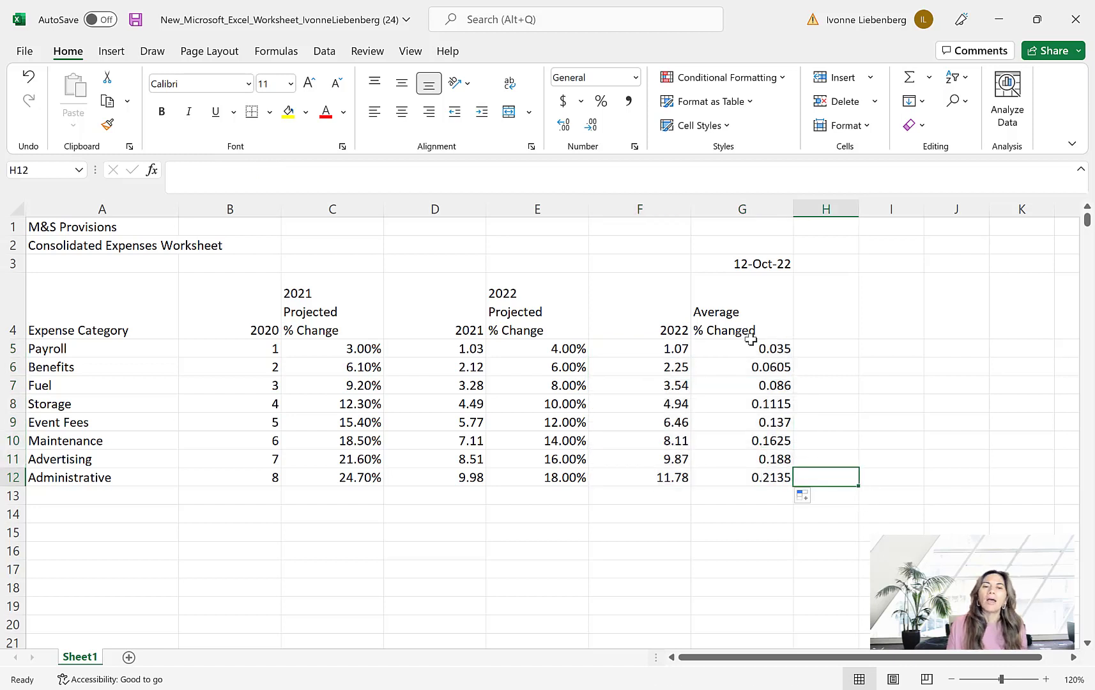
pyautogui.moveTo(775, 348); pyautogui.dragTo(785, 478)
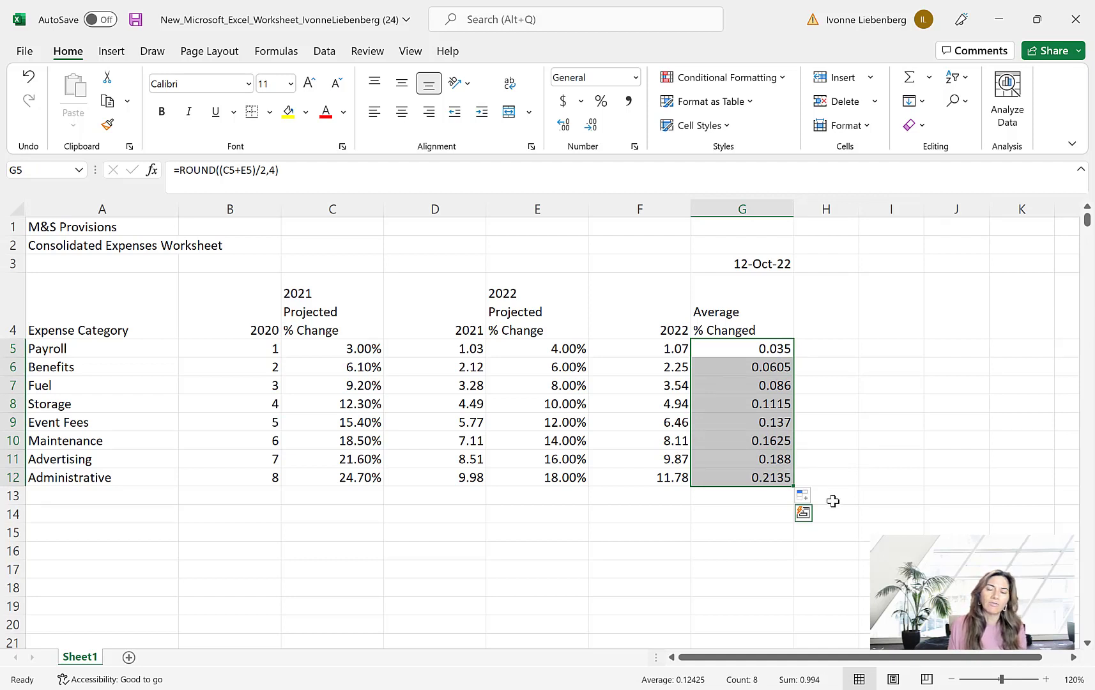
pyautogui.click(783, 349)
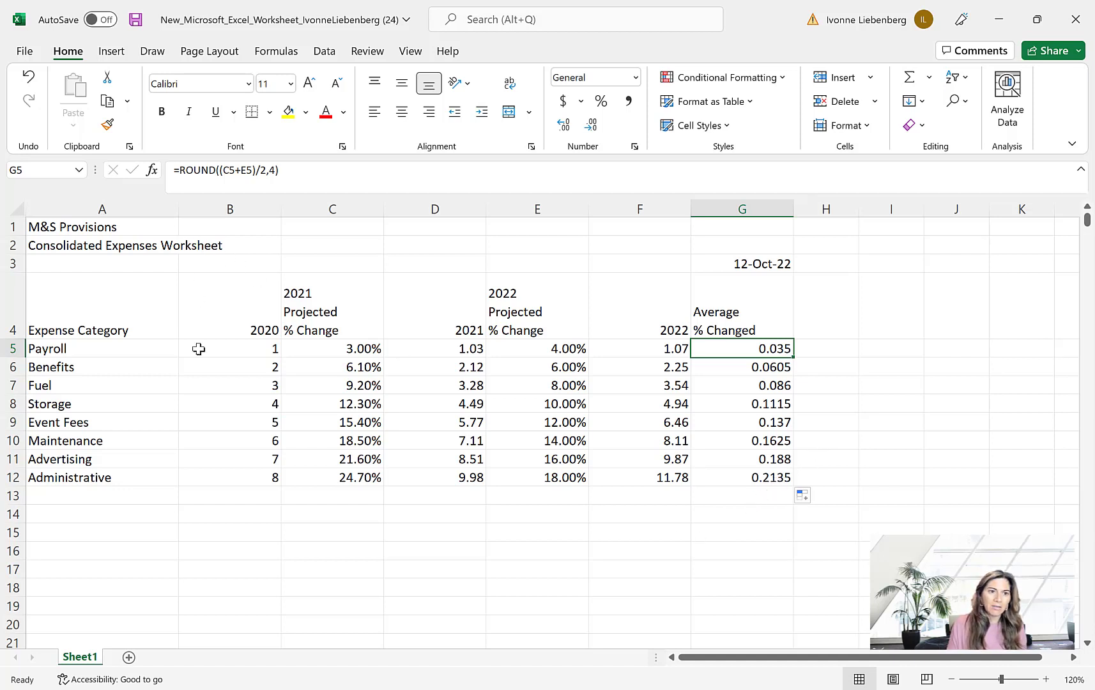
# - Total the 2020 expenses in cell B13 with AutoSum, correcting the range to give =SUM(B5:B12)
pyautogui.click(265, 498)
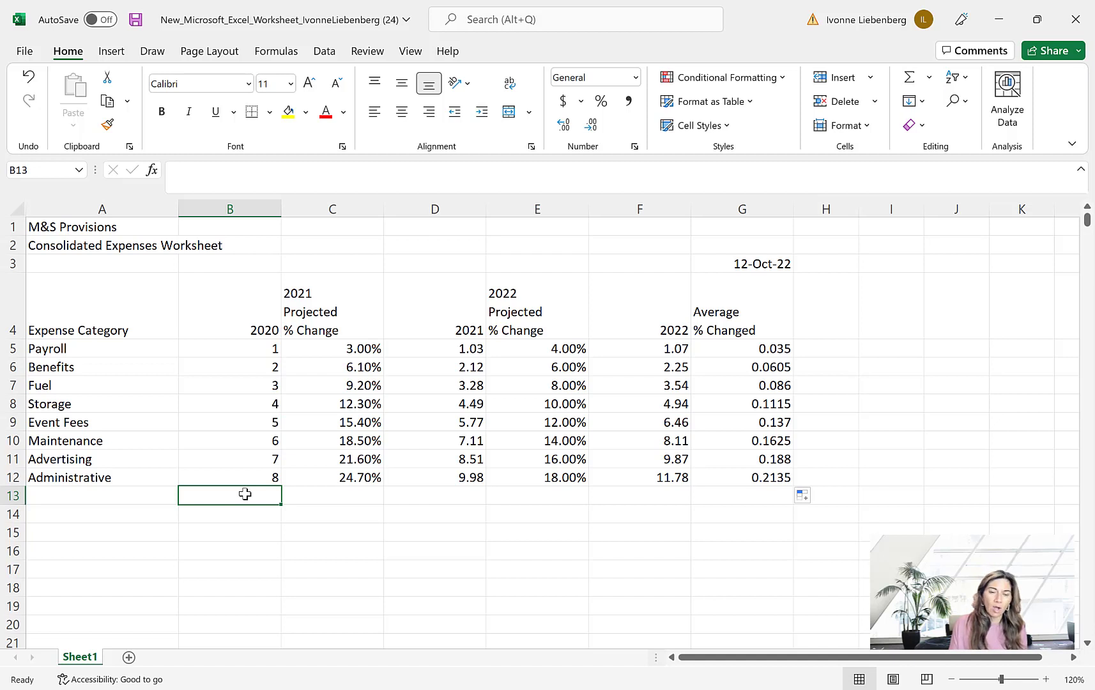
pyautogui.click(930, 79)
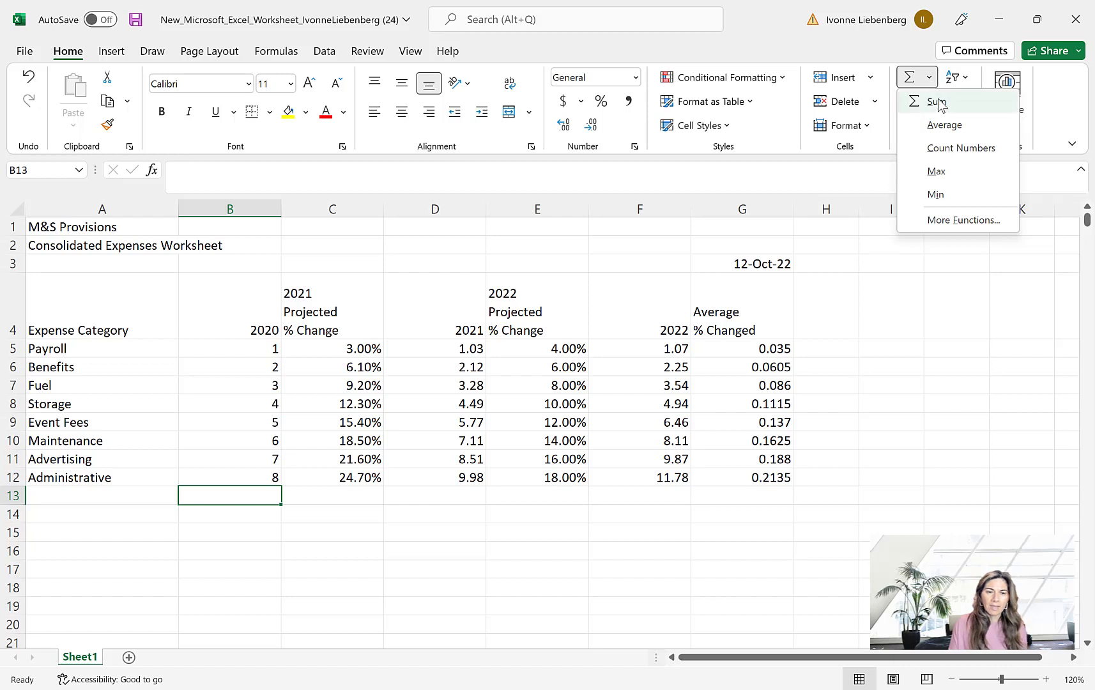
pyautogui.click(936, 102)
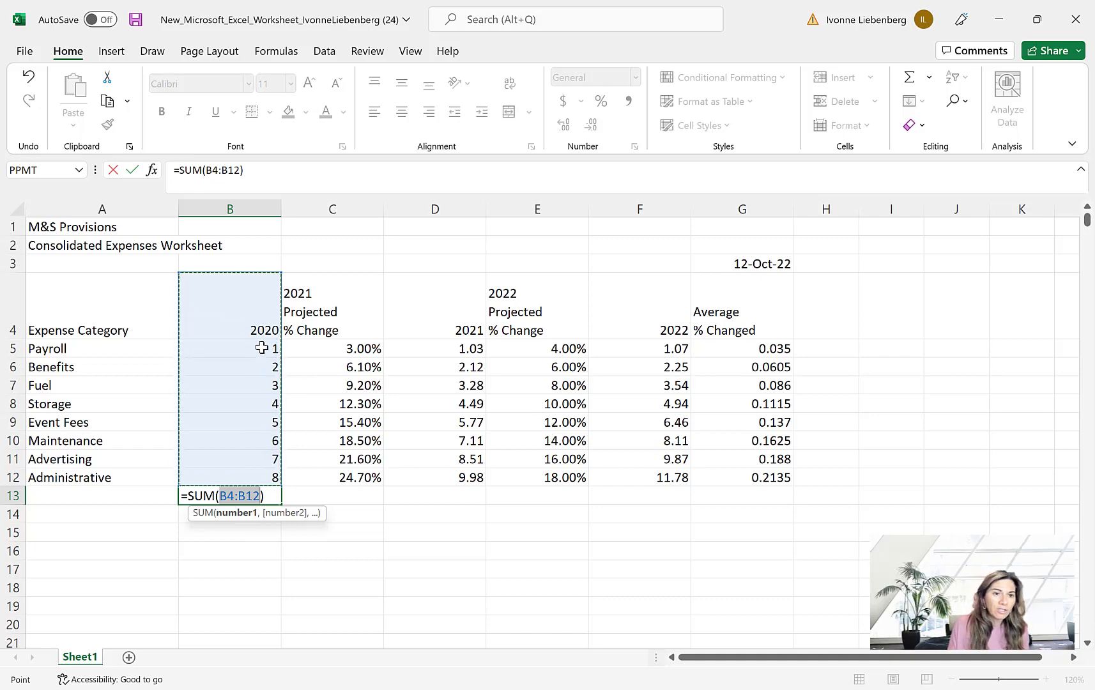
pyautogui.moveTo(261, 347); pyautogui.dragTo(263, 477)
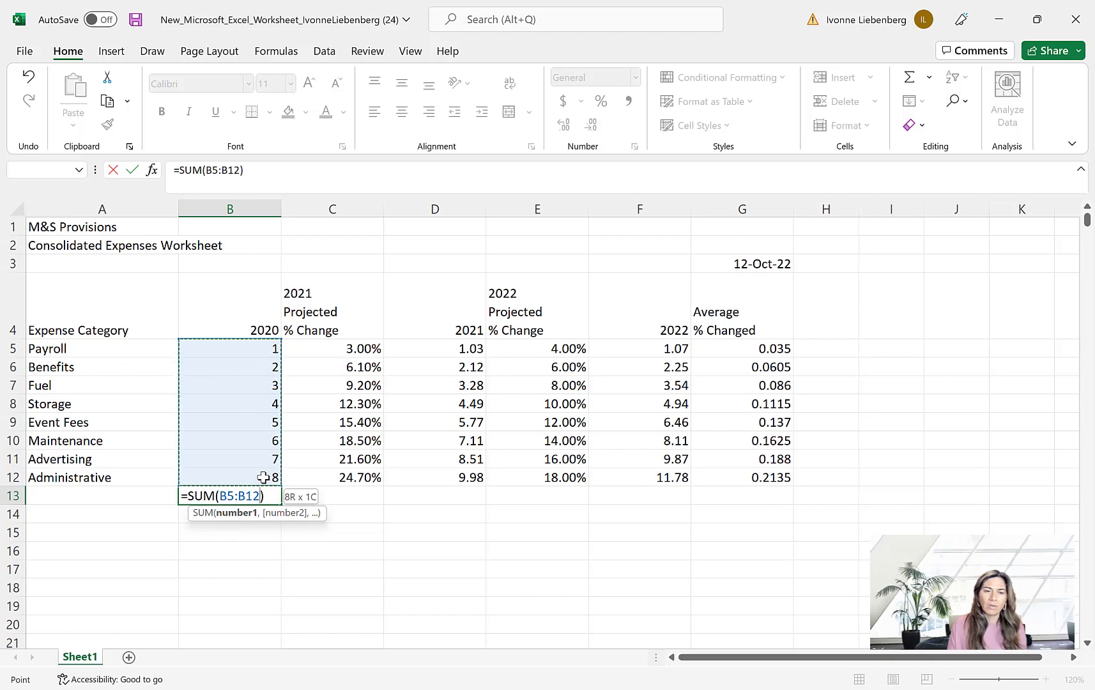
pyautogui.moveTo(262, 477); pyautogui.dragTo(262, 478)
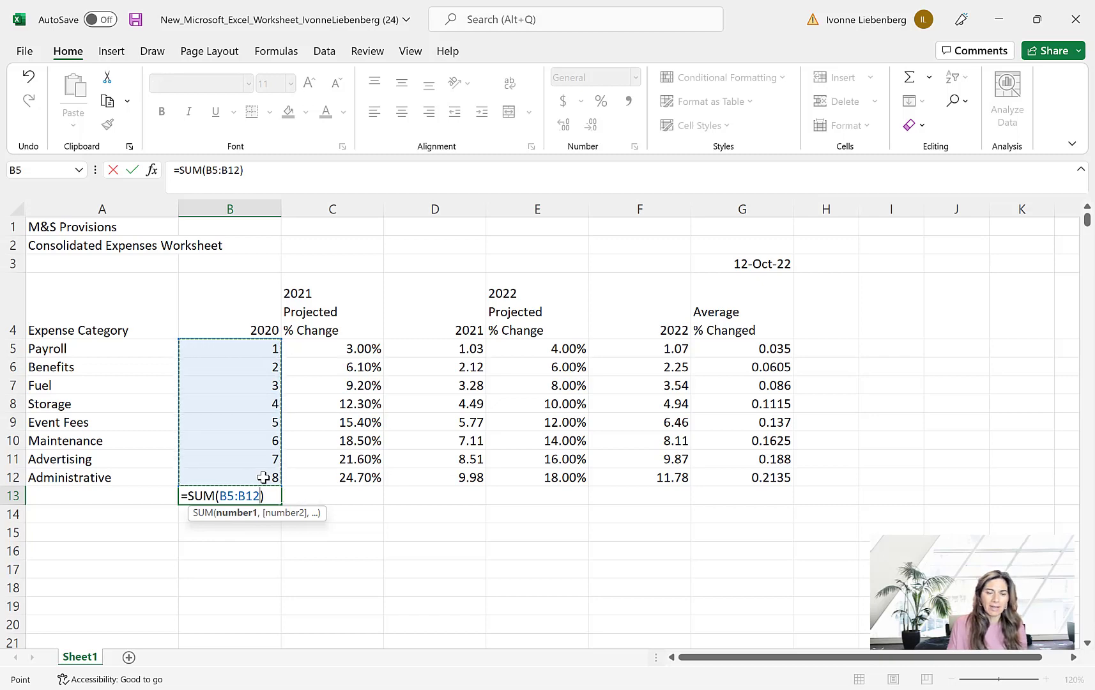
pyautogui.press('Return')
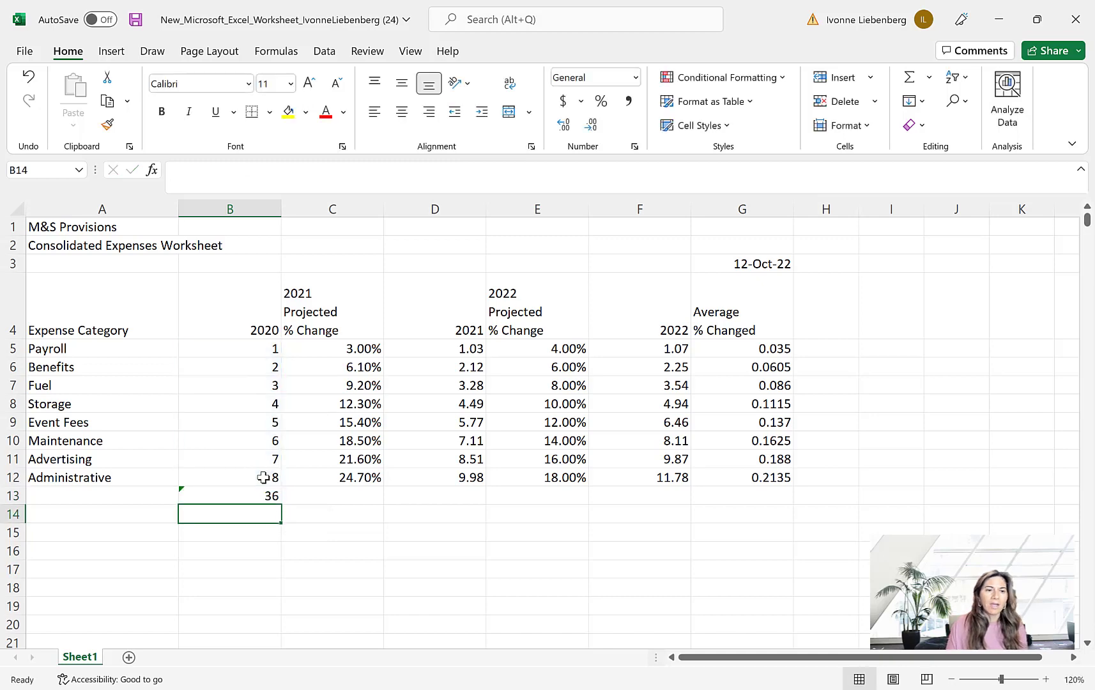
# - Ignore the omitted adjacent cells error flagged on the 2020 total in B13
pyautogui.click(258, 497)
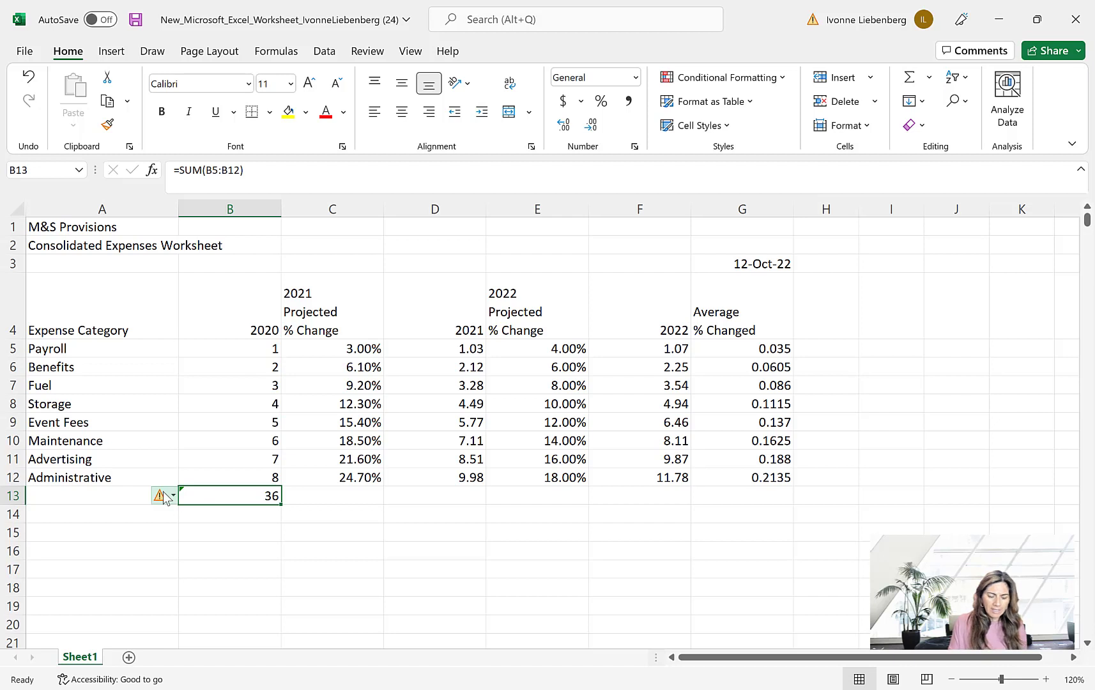
pyautogui.moveTo(165, 498)
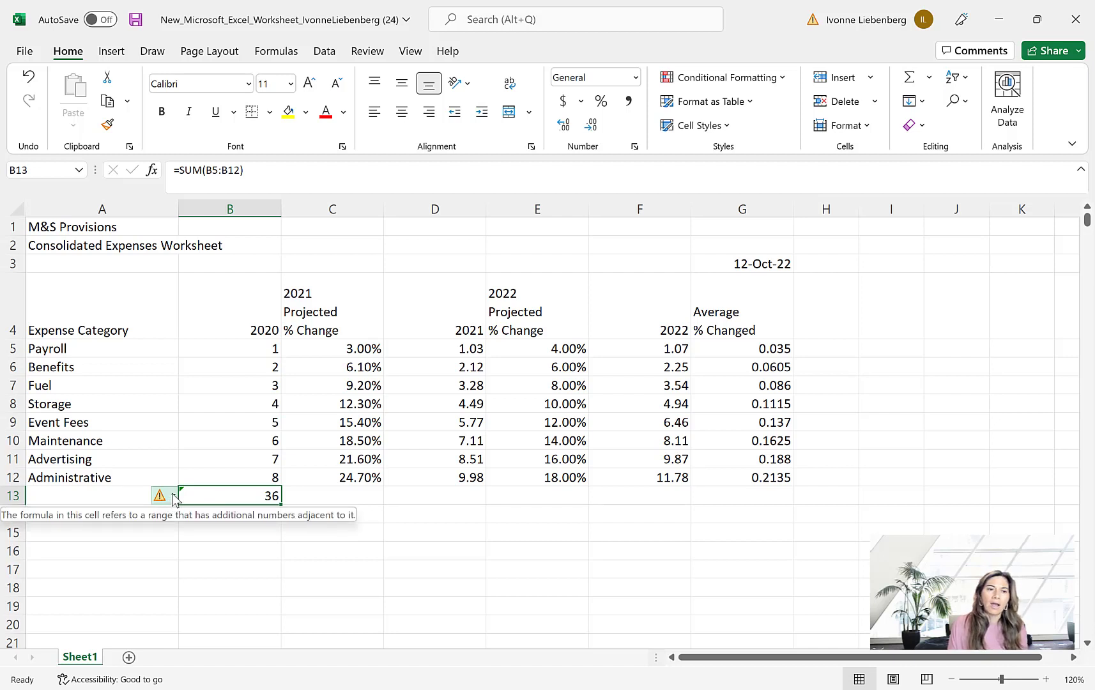
pyautogui.click(173, 497)
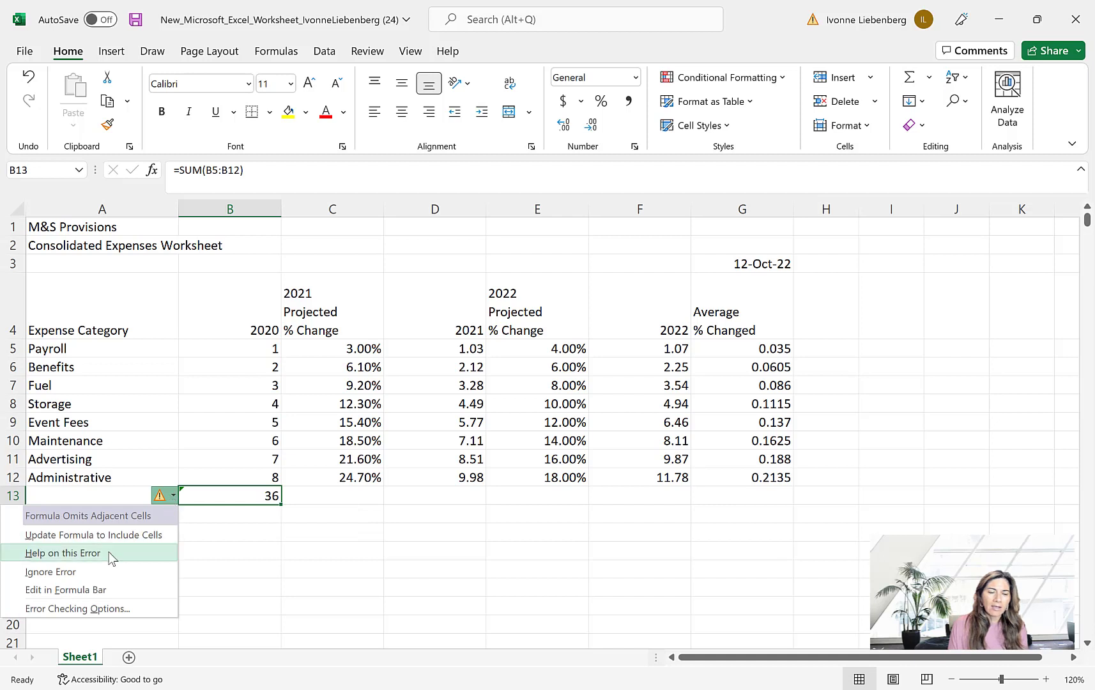
pyautogui.click(68, 574)
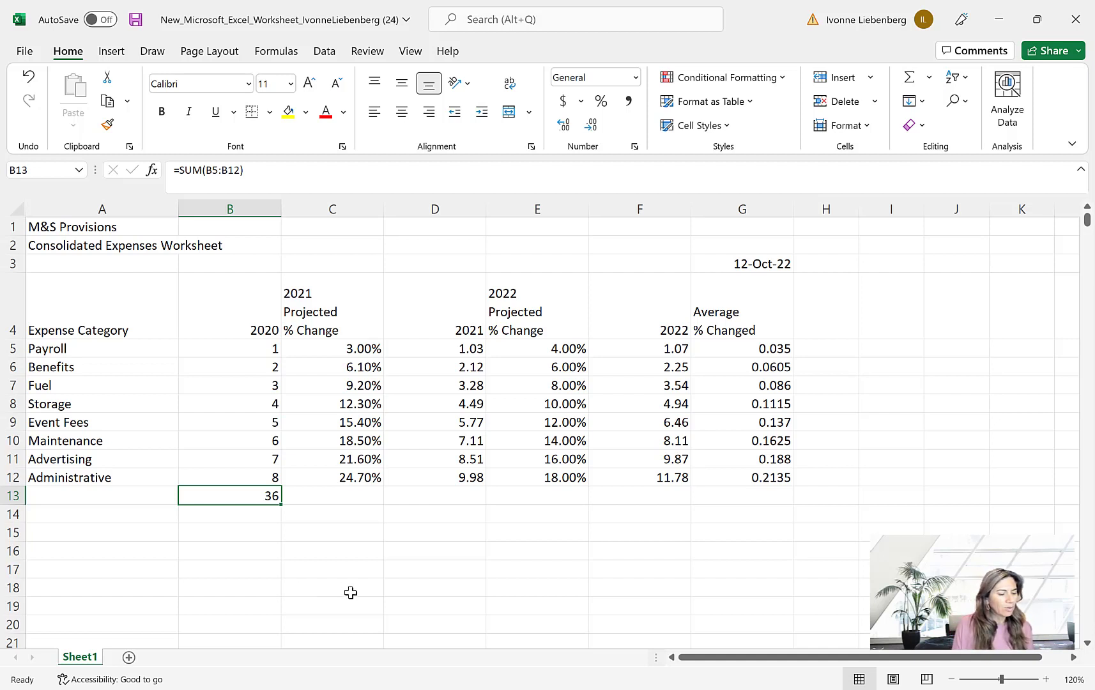
# - Total the 2021 expenses in cell D13 with AutoSum, correcting the range to give =SUM(D5:D12)
pyautogui.click(472, 499)
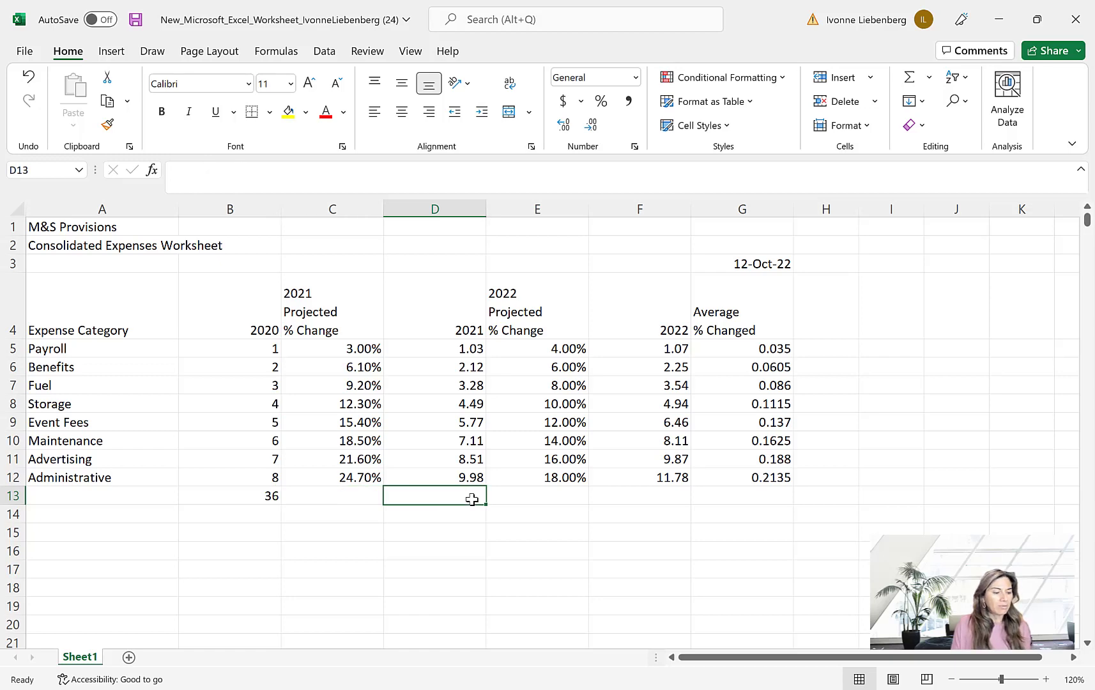
pyautogui.click(929, 77)
pyautogui.click(939, 103)
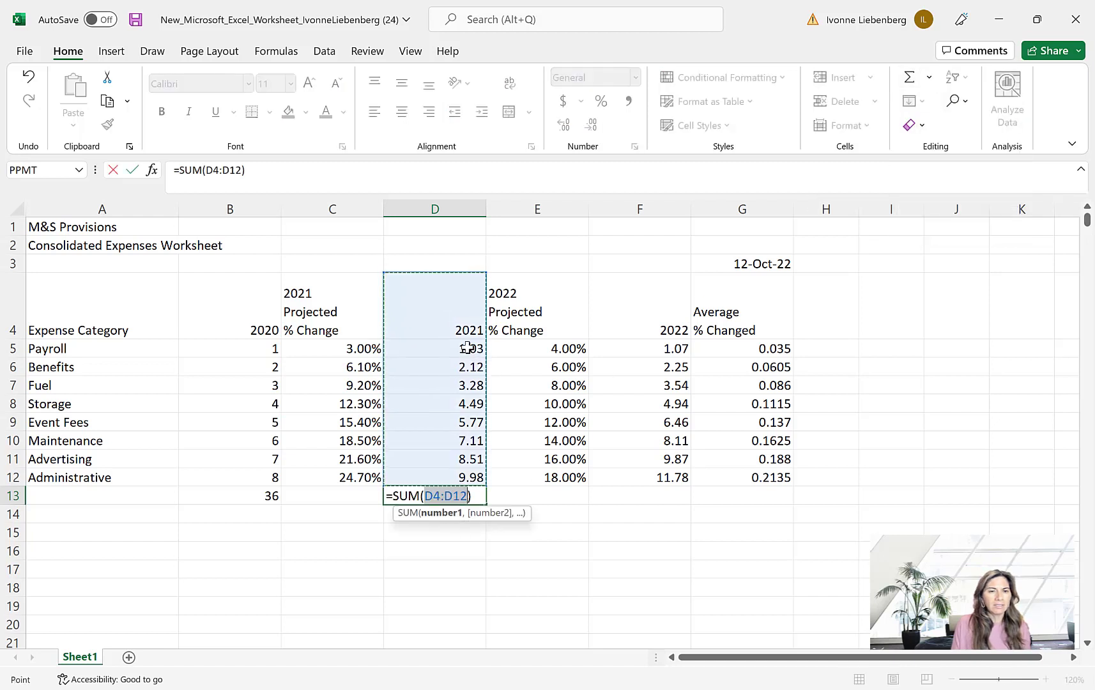
pyautogui.moveTo(467, 347); pyautogui.dragTo(454, 474)
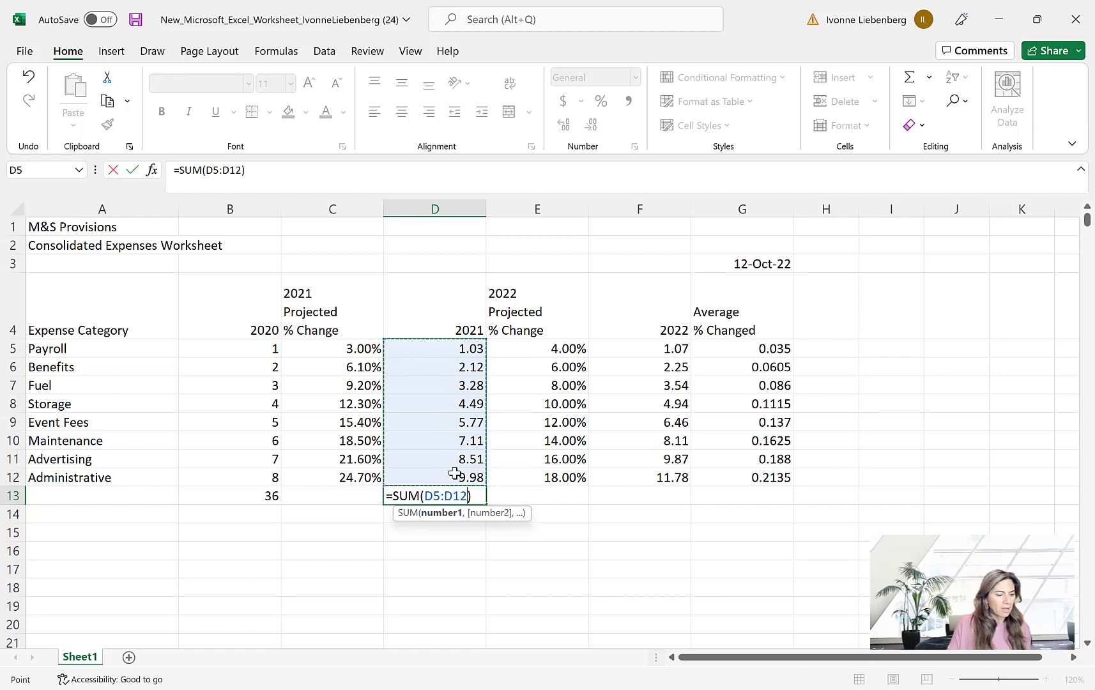
pyautogui.press('Return')
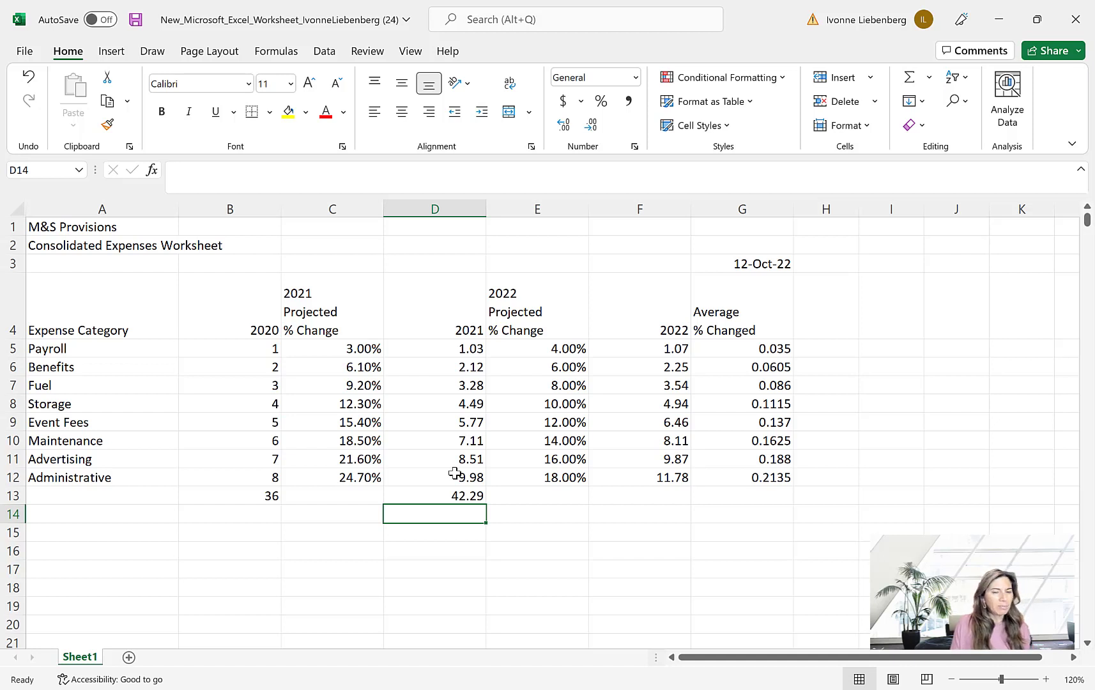
# - Total the 2022 expenses in cell F13 with AutoSum, correcting the range to give =SUM(F5:F12)
pyautogui.click(651, 498)
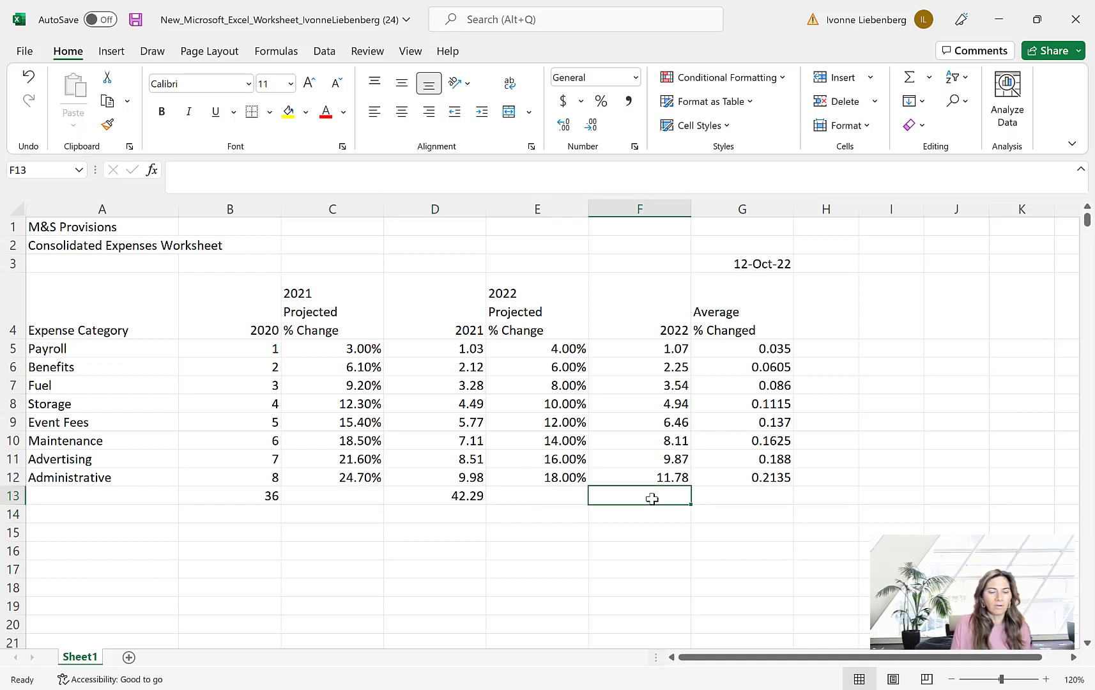
pyautogui.click(910, 78)
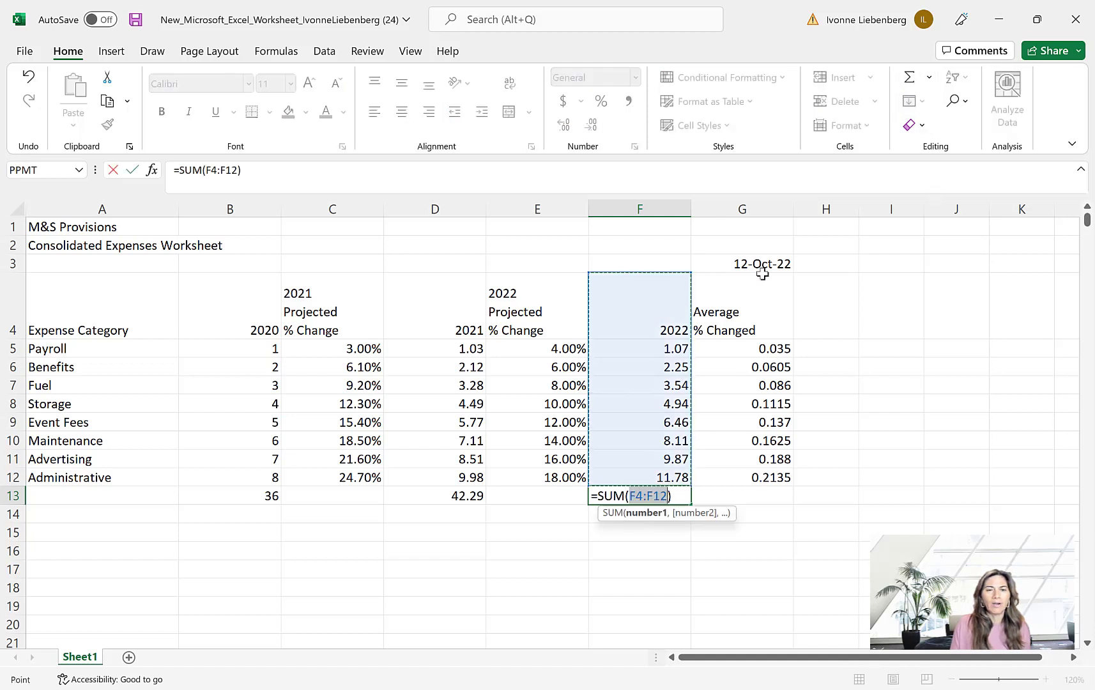
pyautogui.click(650, 347)
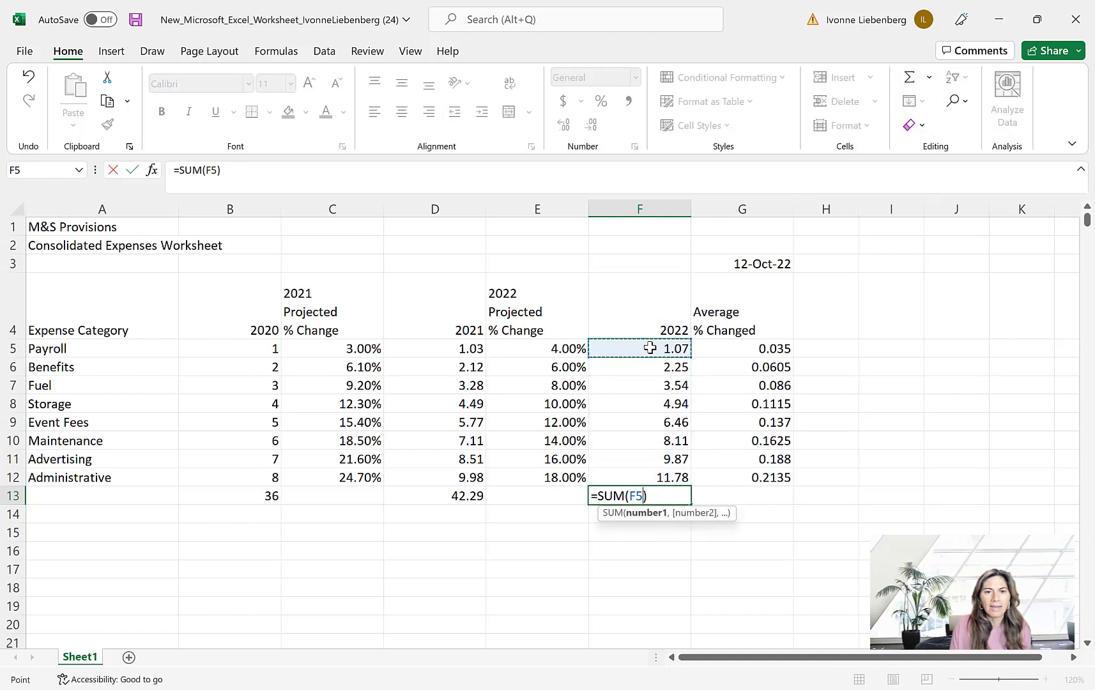
pyautogui.moveTo(649, 347); pyautogui.dragTo(652, 474)
pyautogui.press('Return')
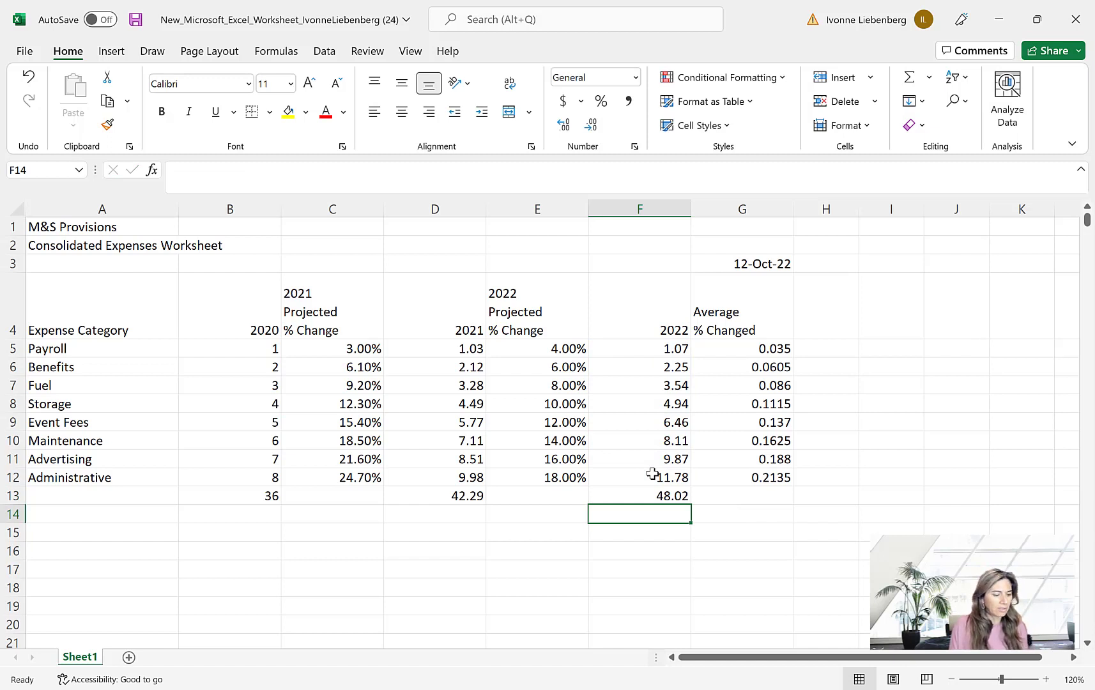
pyautogui.click(57, 513)
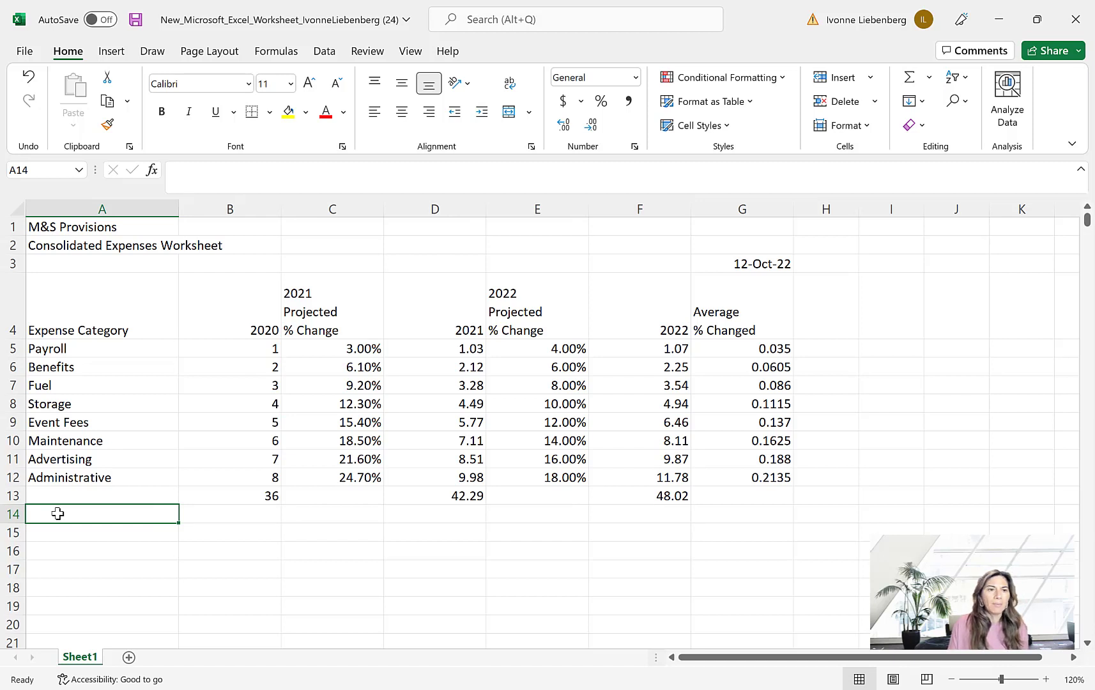
pyautogui.click(29, 56)
pyautogui.click(45, 233)
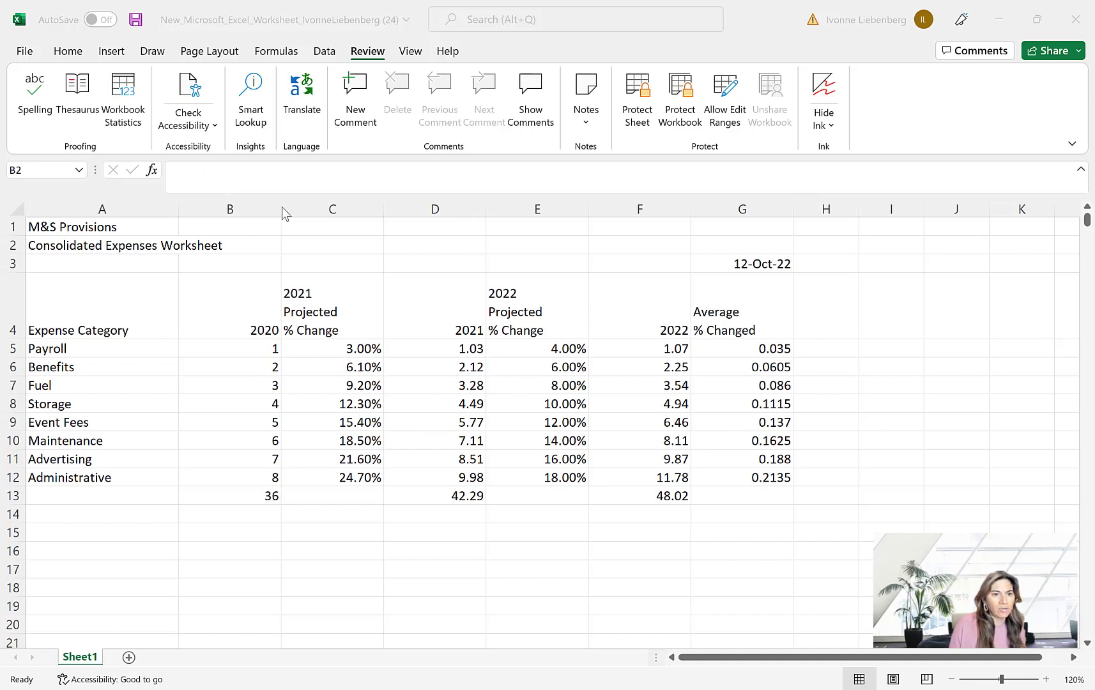
# - Apply the Title cell style to the worksheet title and subtitle in A1:A2
pyautogui.moveTo(131, 227); pyautogui.dragTo(133, 243)
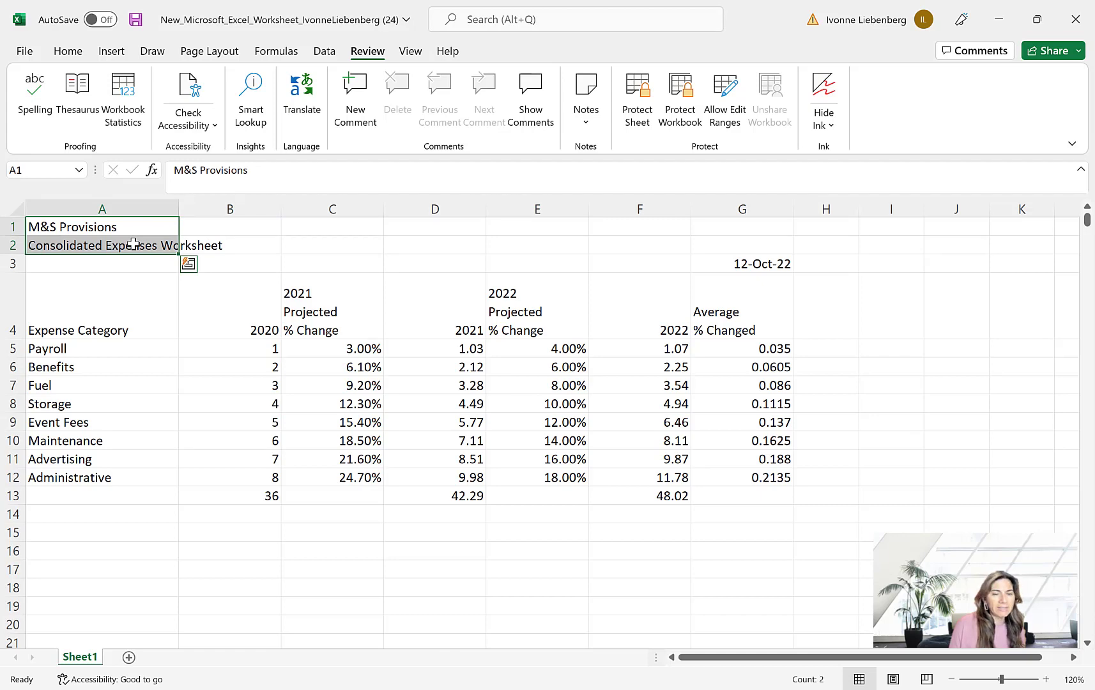
pyautogui.click(69, 54)
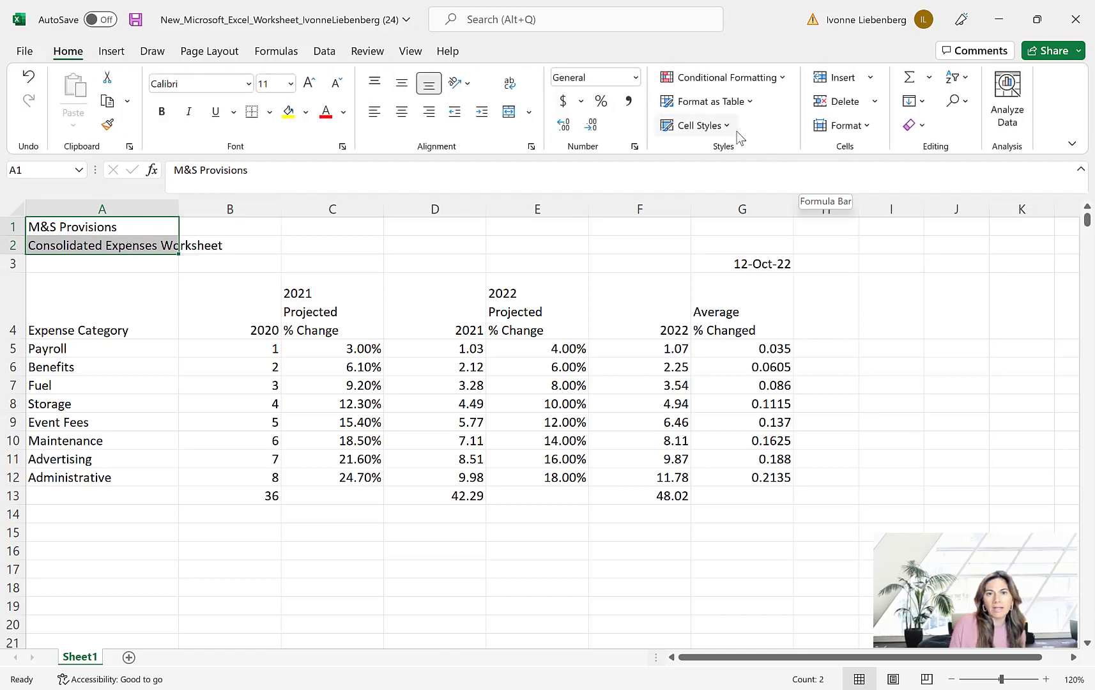
pyautogui.click(726, 126)
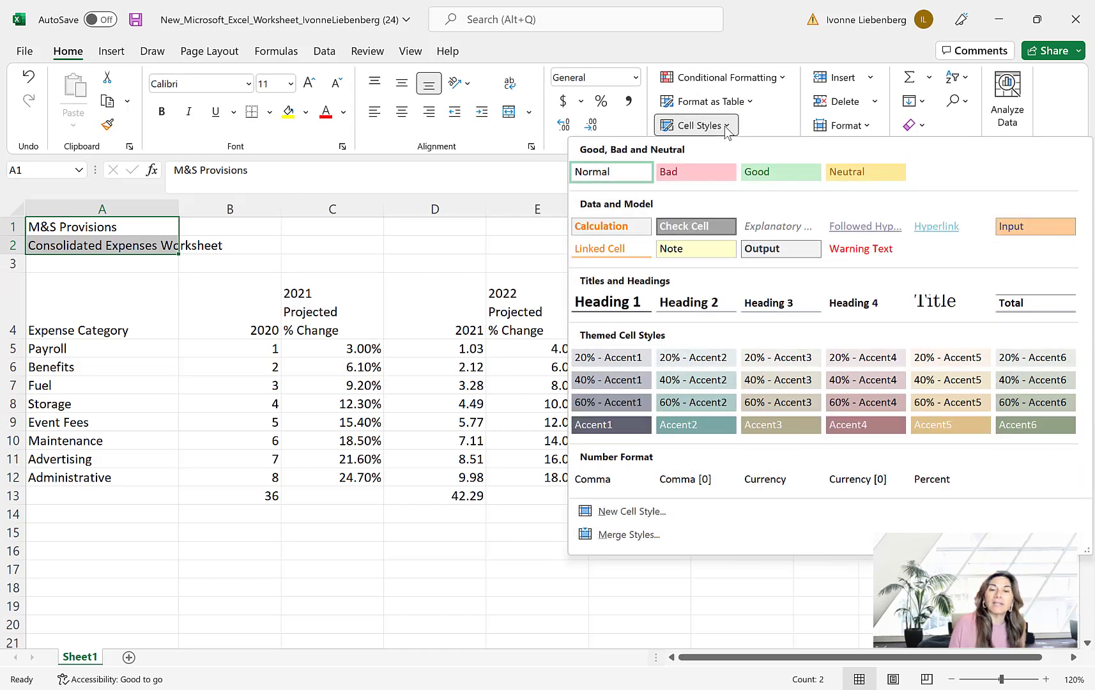
pyautogui.click(945, 305)
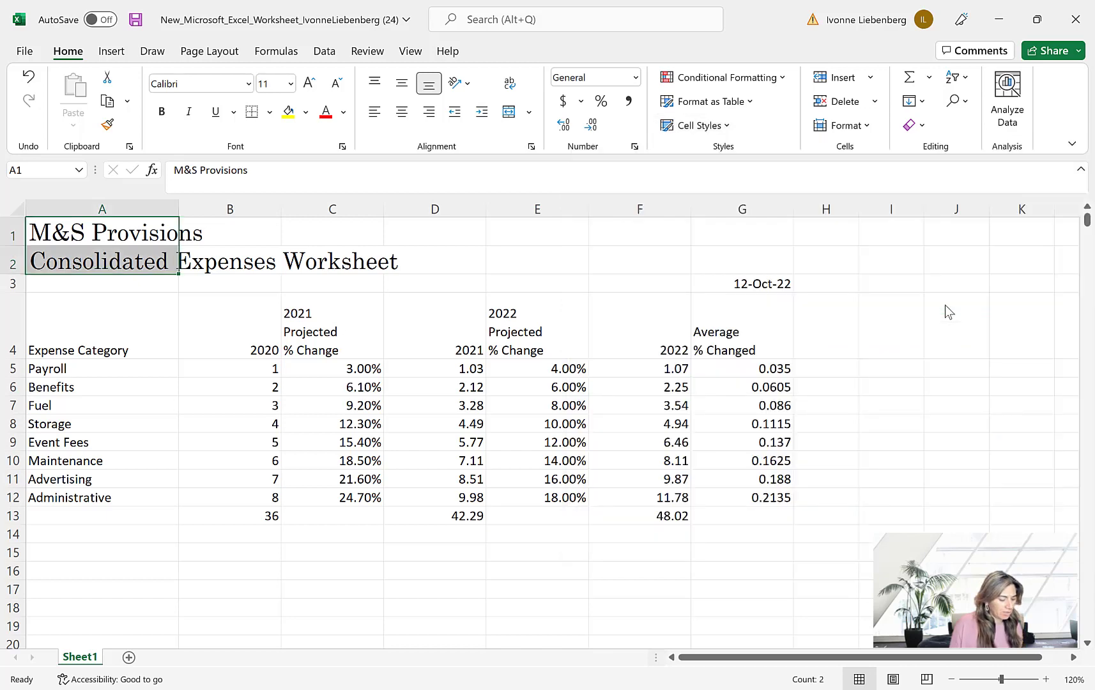
# - Set the M&S Provisions title in A1 to font size 20 and merge and center it across A1:G1
pyautogui.click(156, 227)
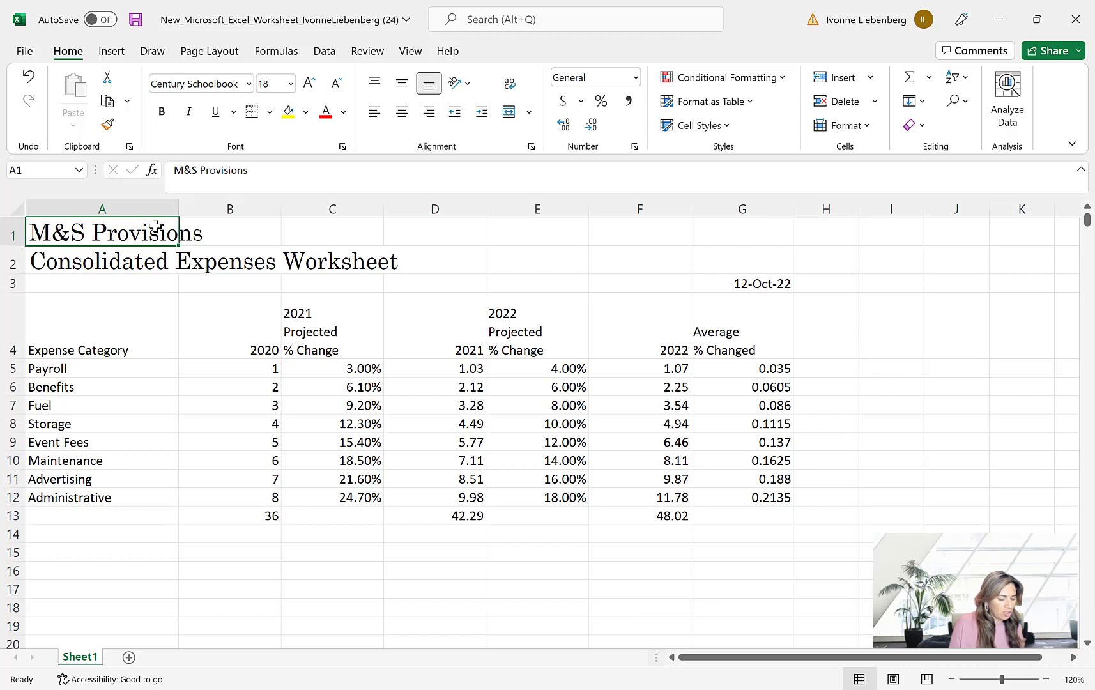
pyautogui.click(290, 84)
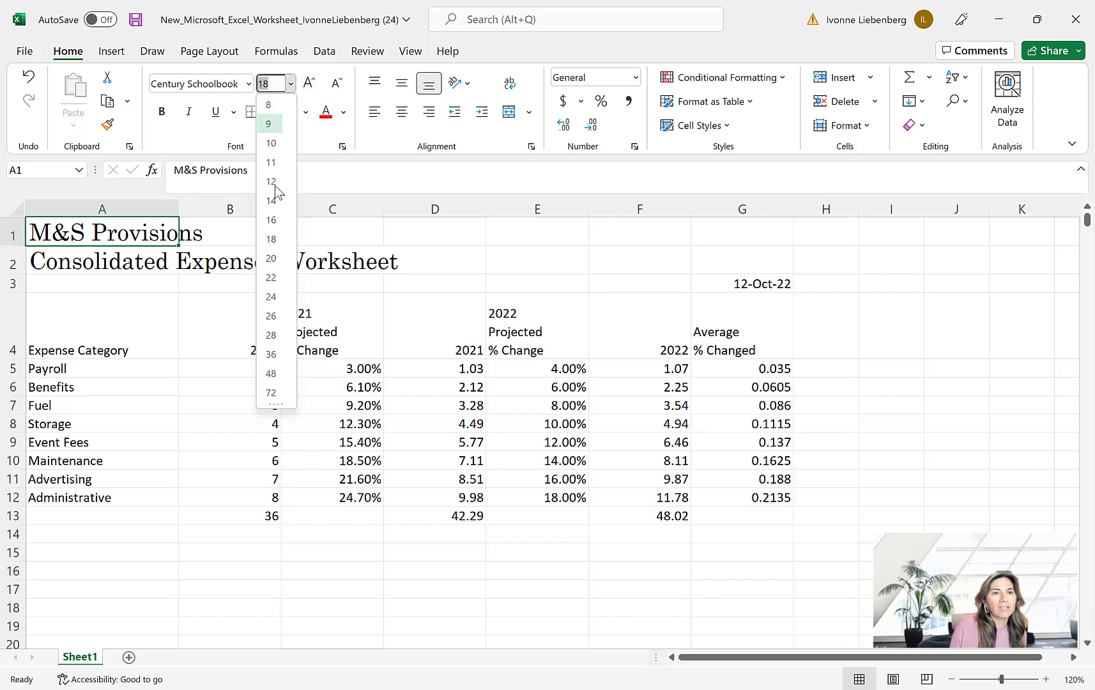
pyautogui.click(273, 259)
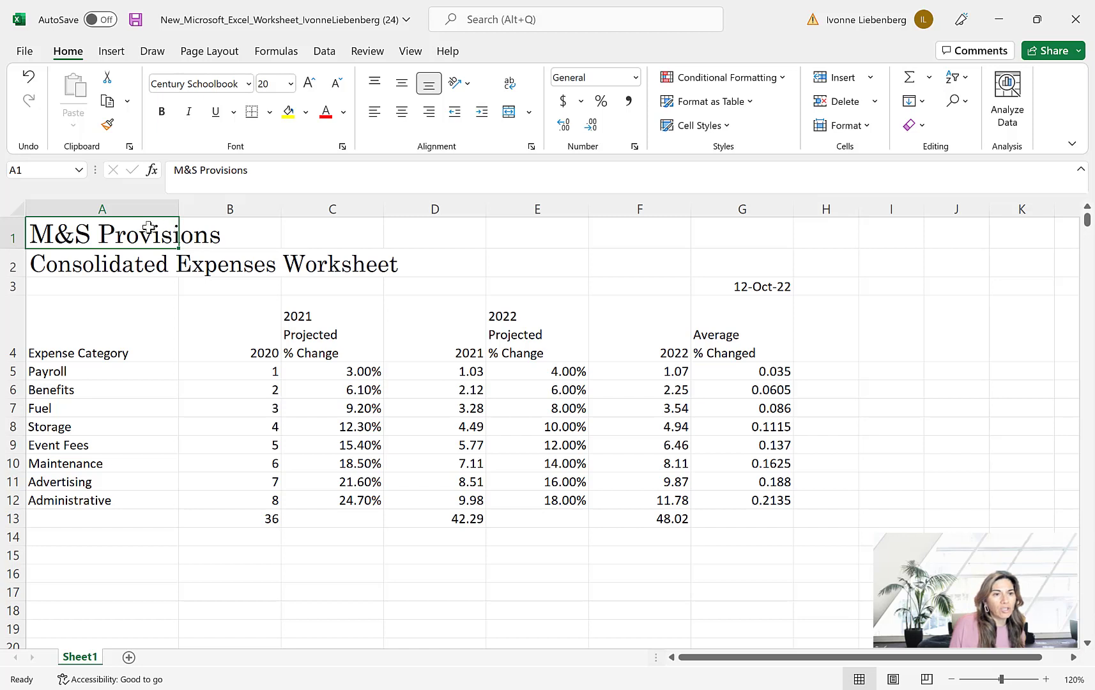
pyautogui.moveTo(146, 233); pyautogui.dragTo(705, 246)
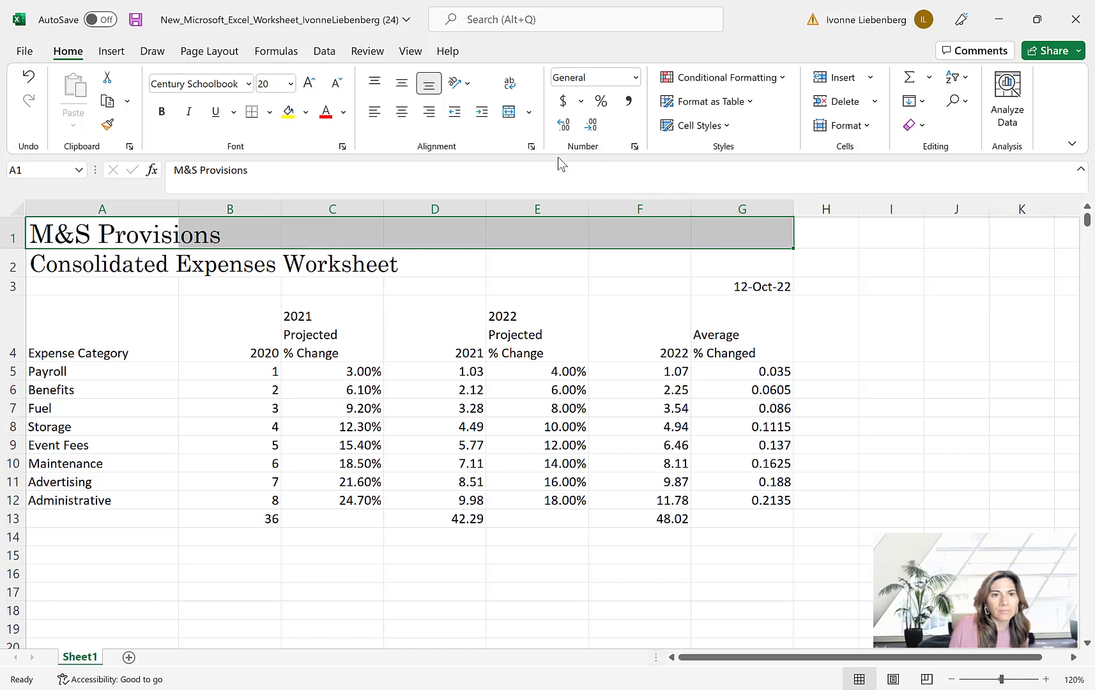
pyautogui.click(510, 118)
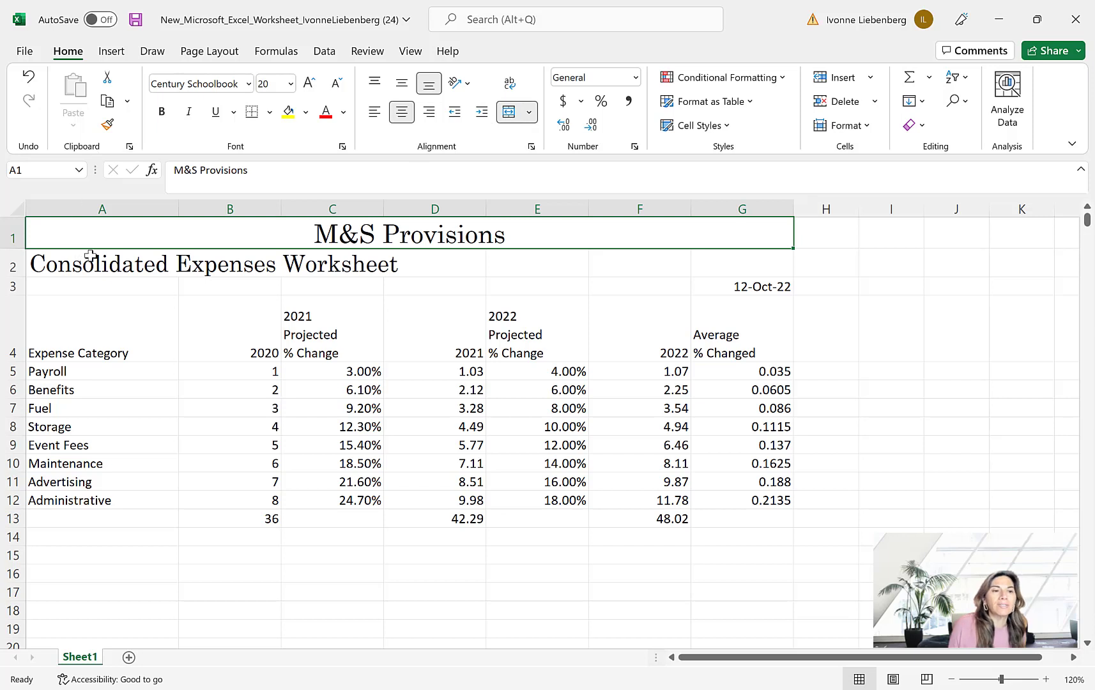
# - Set the Consolidated Expenses Worksheet subtitle in A2 to font size 16 and merge and center it across A2:G2
pyautogui.click(97, 267)
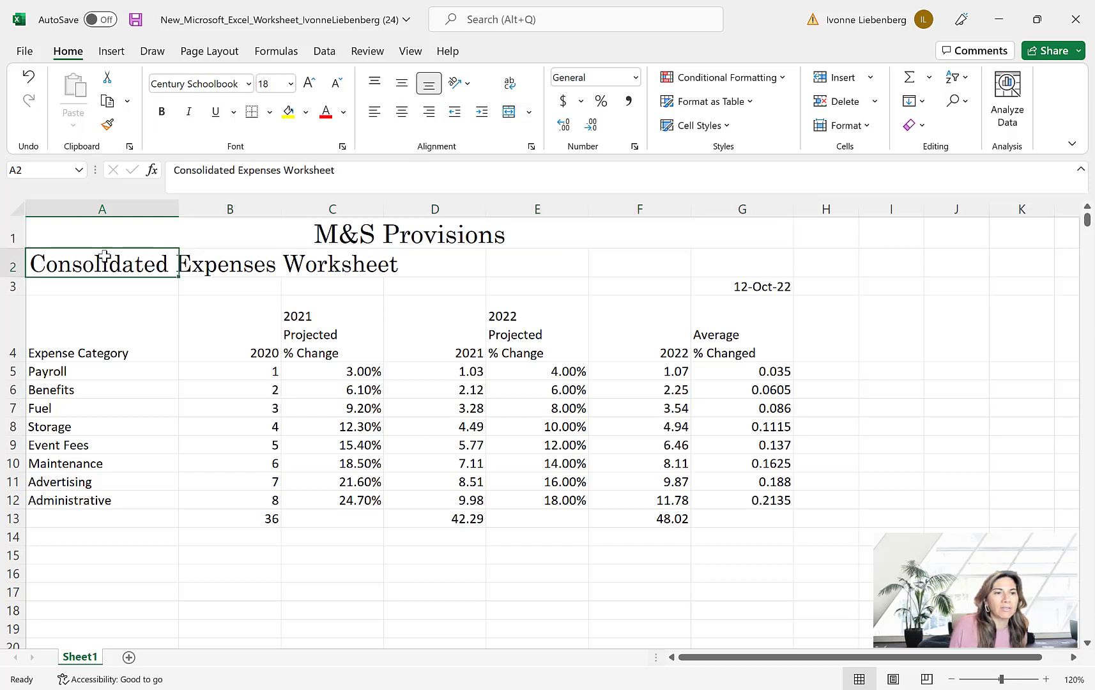
pyautogui.click(291, 83)
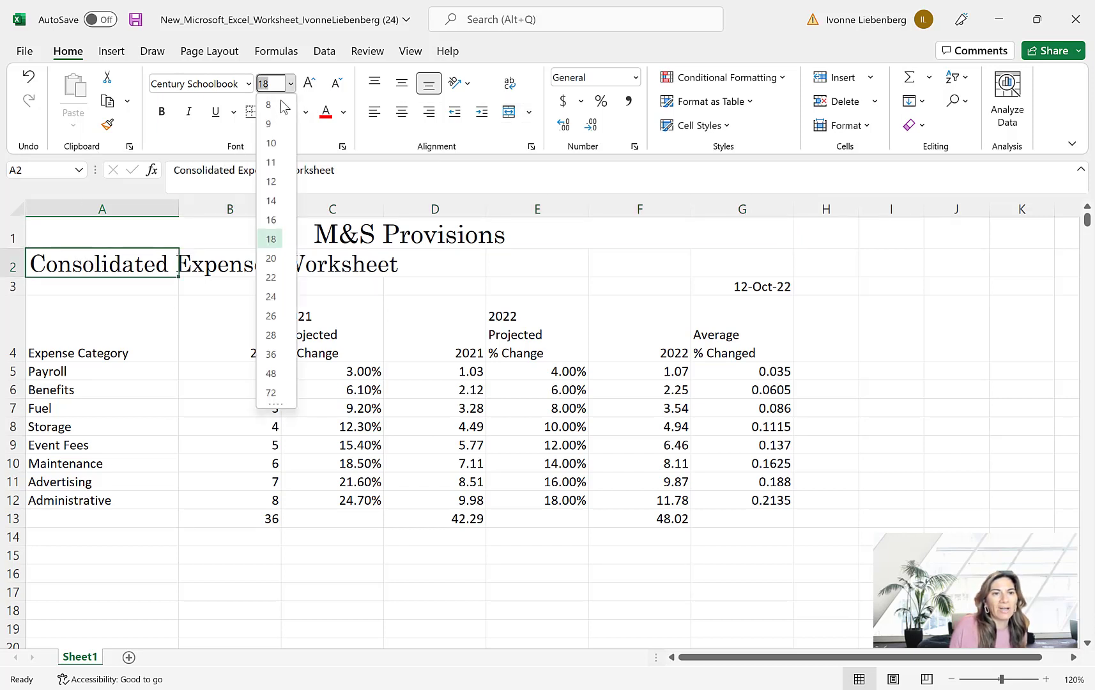
pyautogui.click(278, 219)
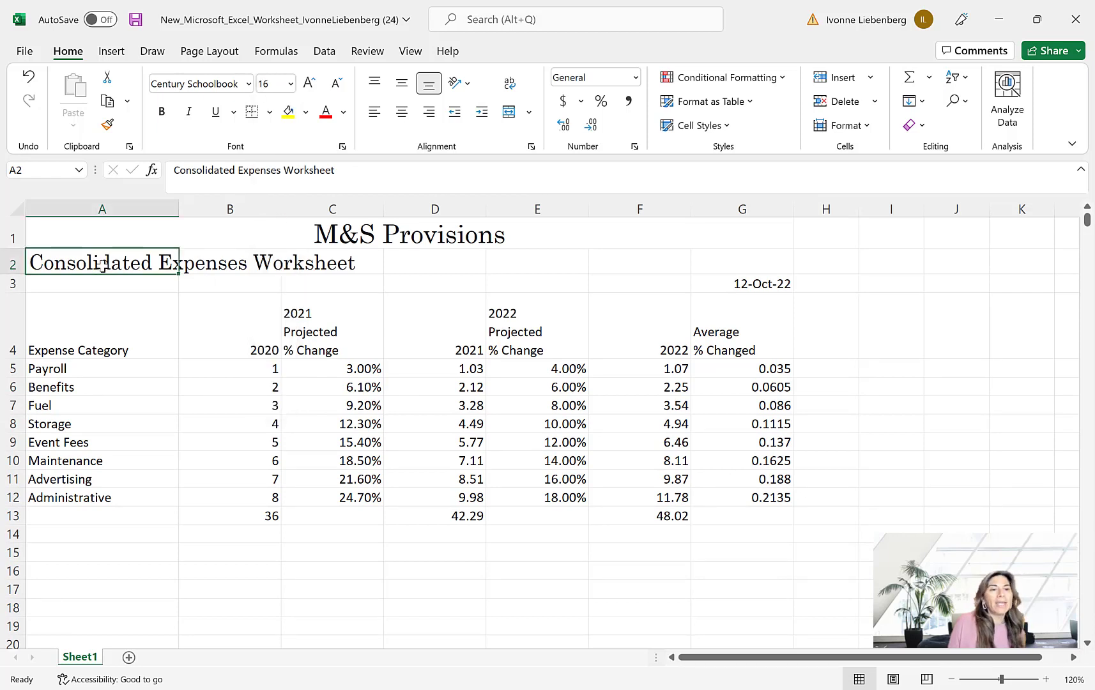
pyautogui.moveTo(102, 266); pyautogui.dragTo(734, 263)
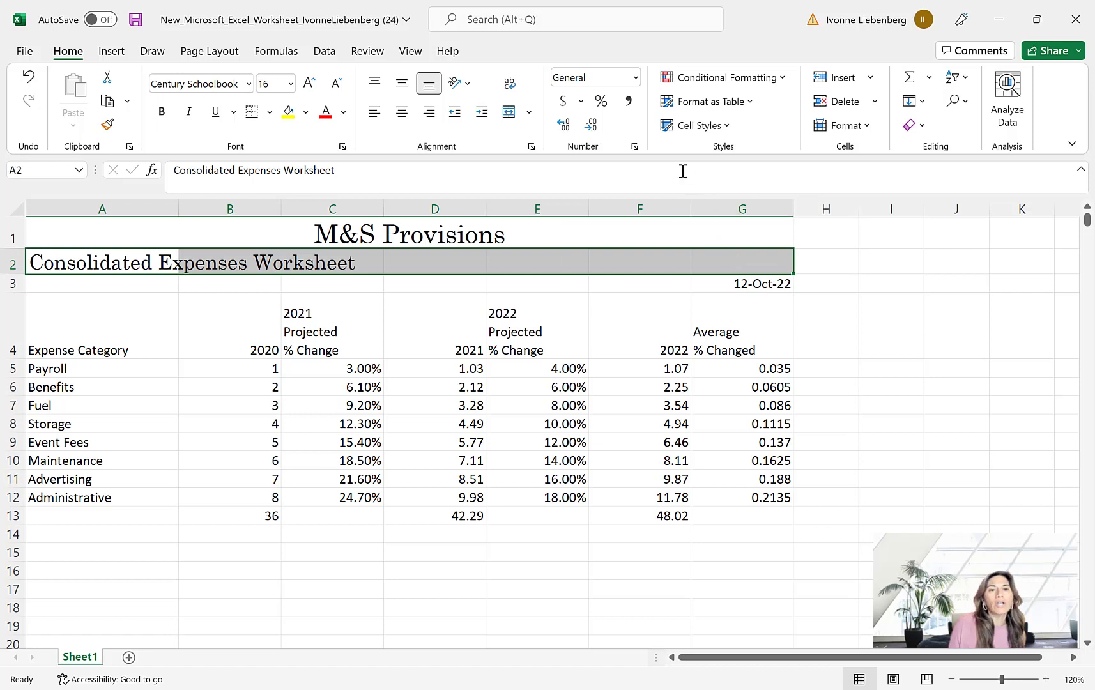
pyautogui.click(513, 118)
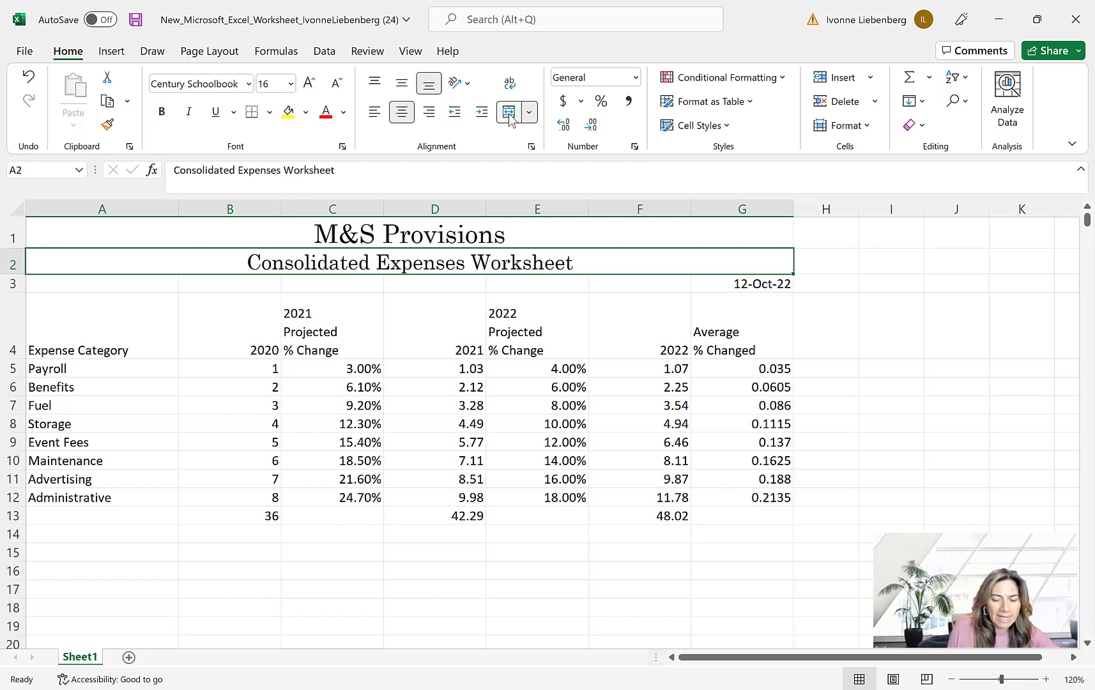
# - Give the merged title rows 1 and 2 a blue-gray theme fill and a light gold theme font color
pyautogui.moveTo(122, 232); pyautogui.dragTo(129, 254)
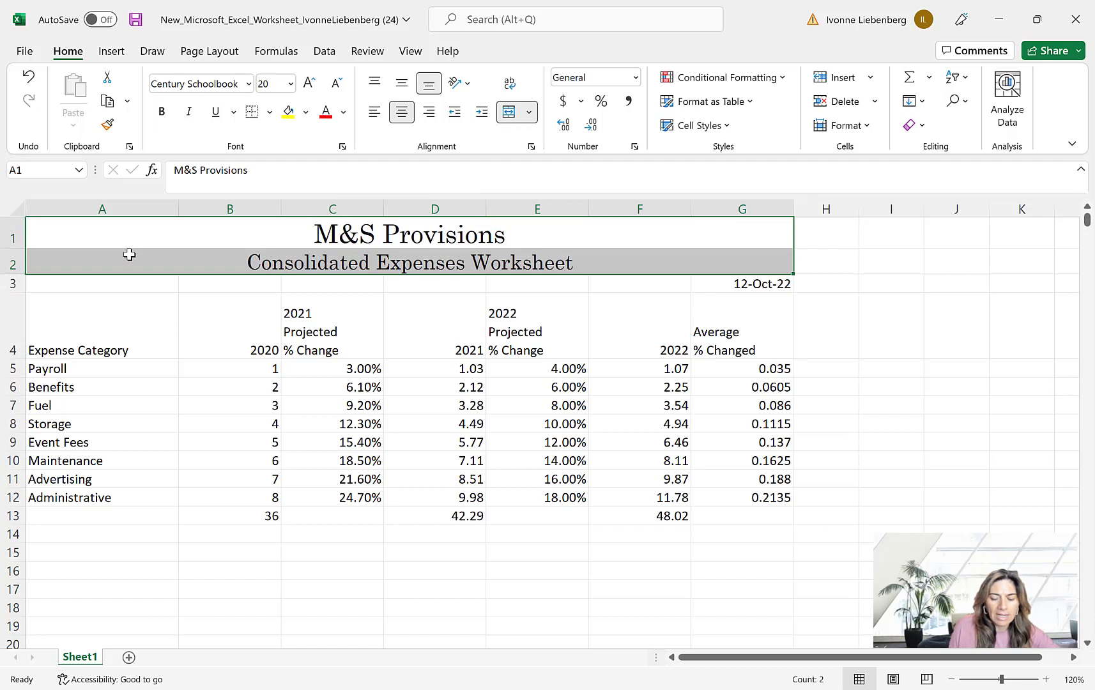
pyautogui.click(307, 114)
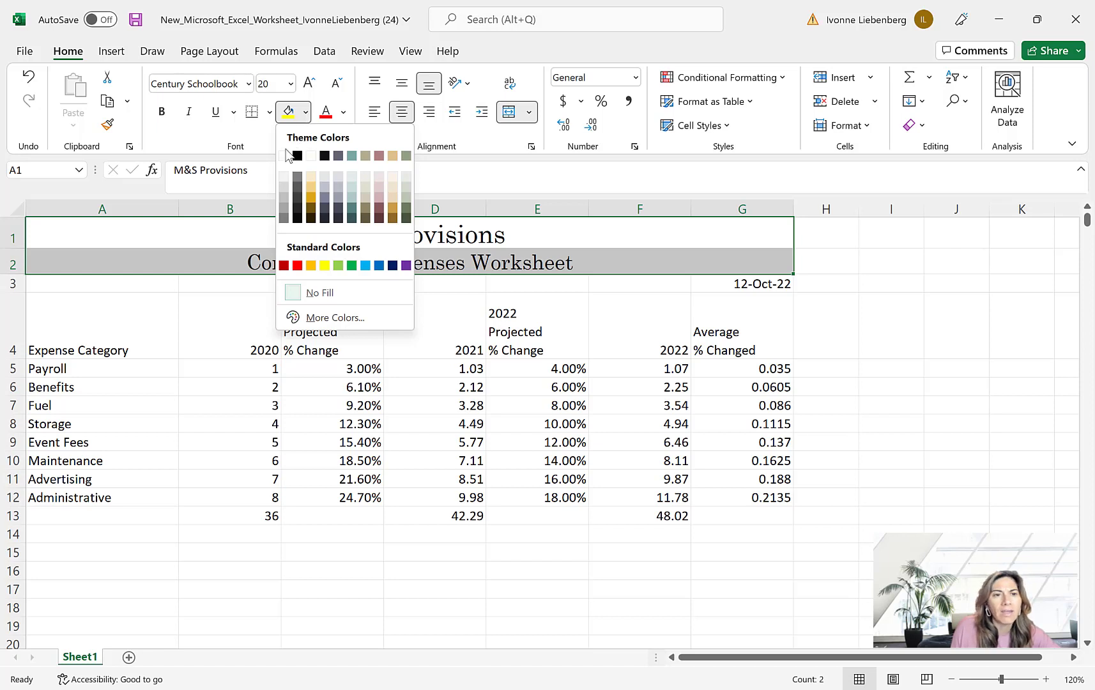
pyautogui.click(338, 155)
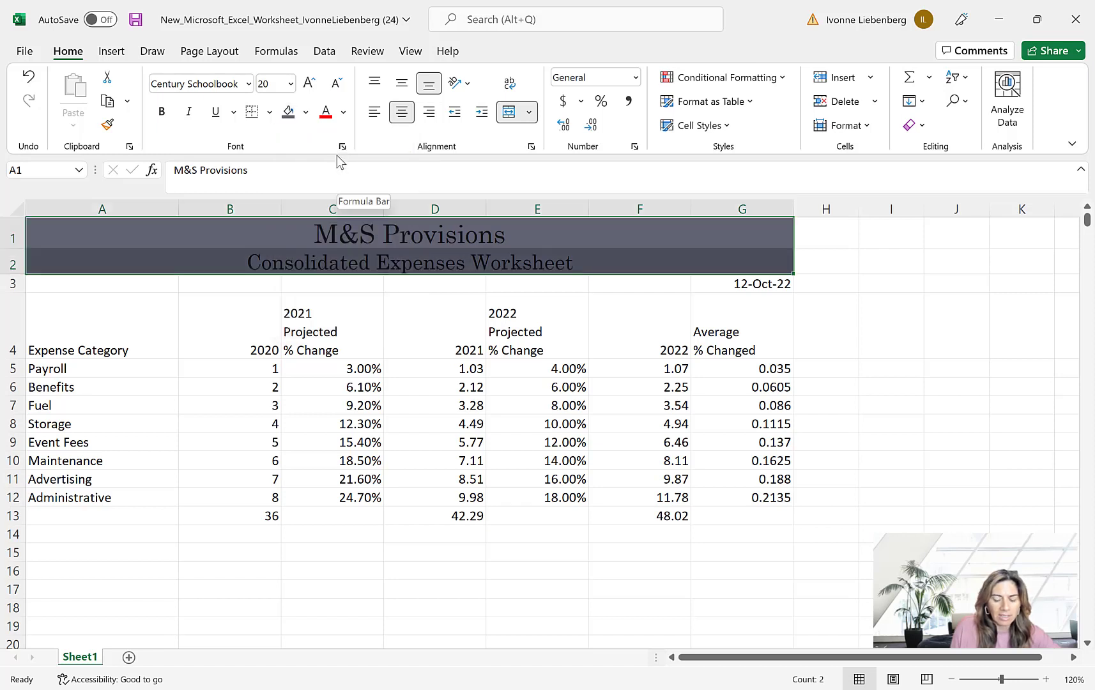
pyautogui.click(344, 114)
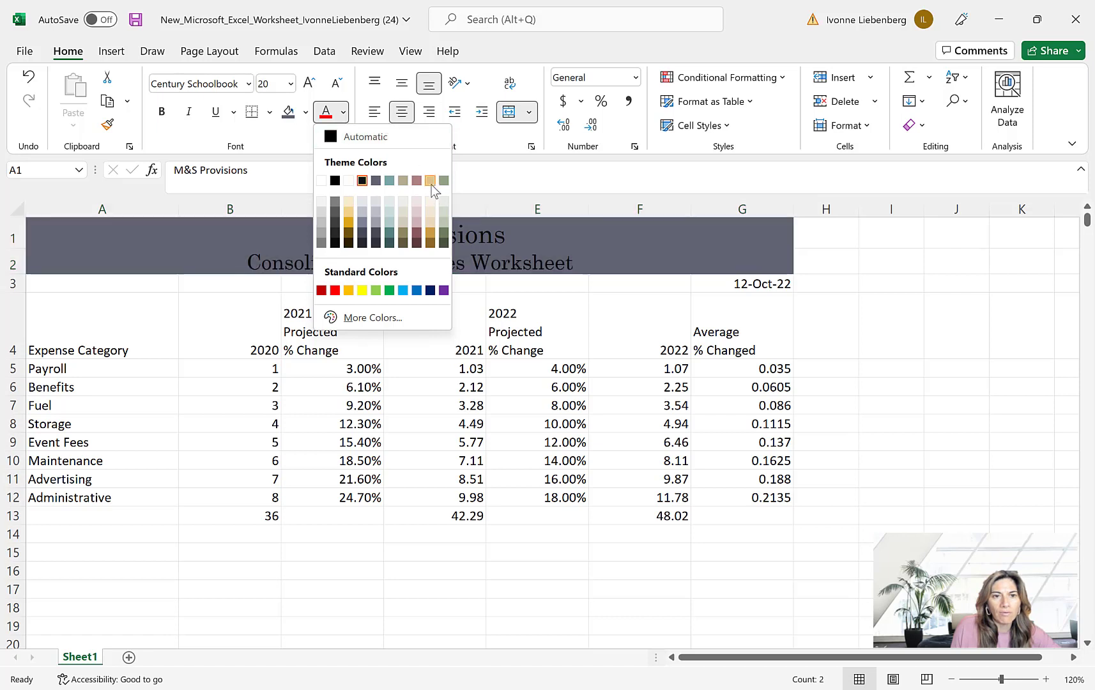
pyautogui.click(430, 225)
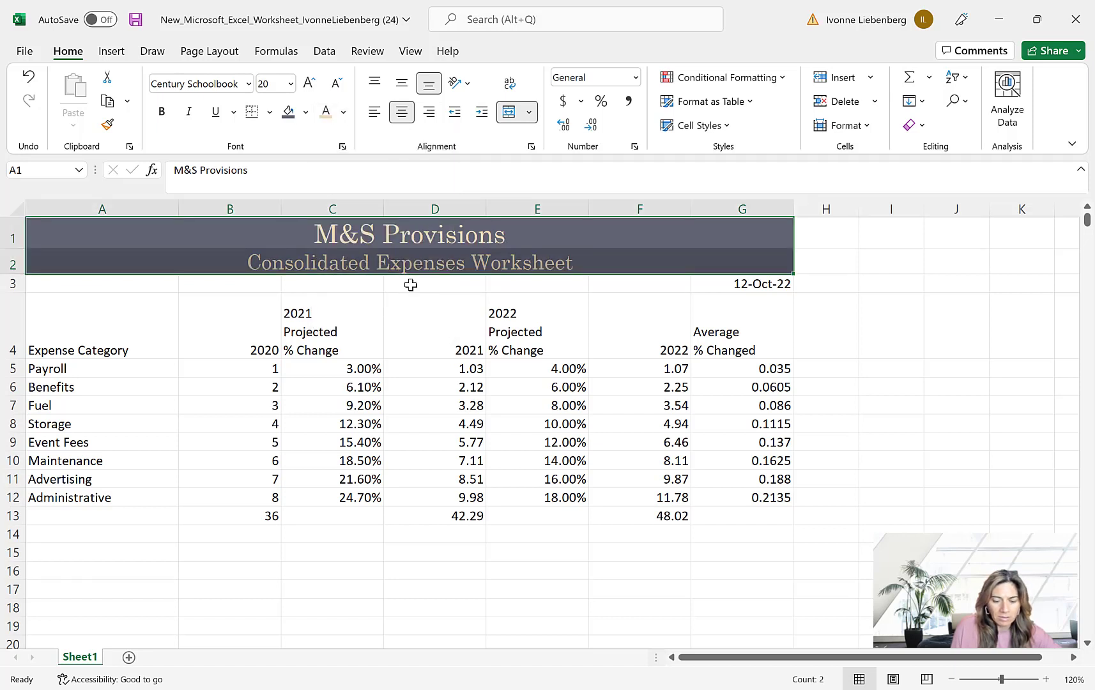
# - Center the column headings in B4:G4 horizontally
pyautogui.click(348, 295)
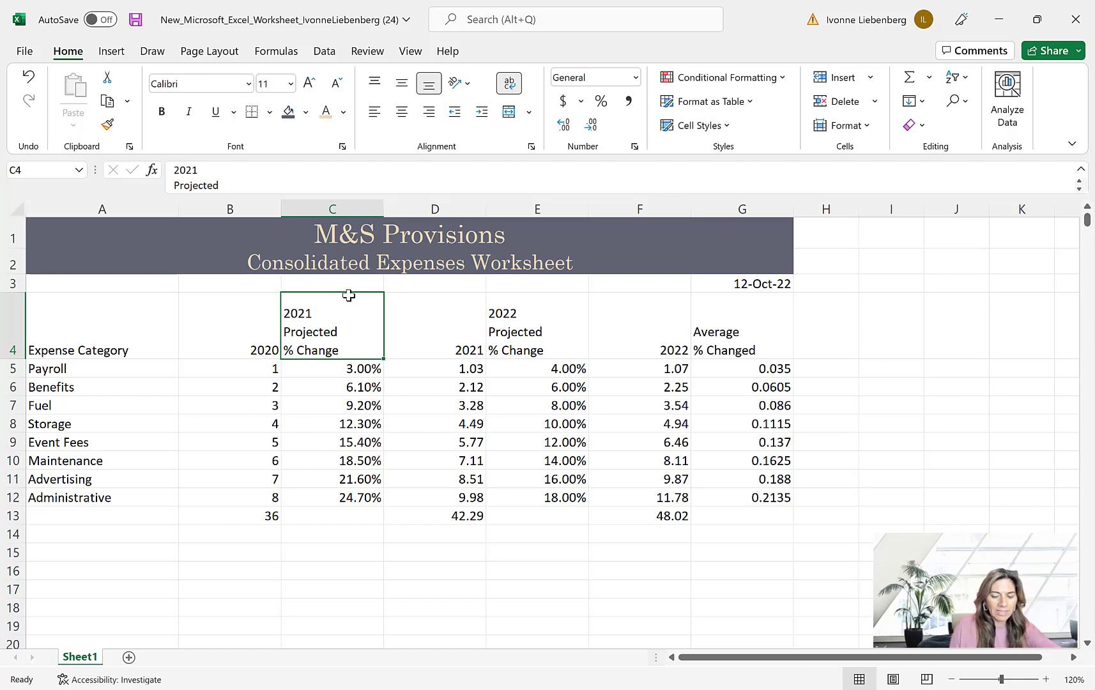
pyautogui.click(231, 343)
pyautogui.moveTo(231, 343); pyautogui.dragTo(703, 352)
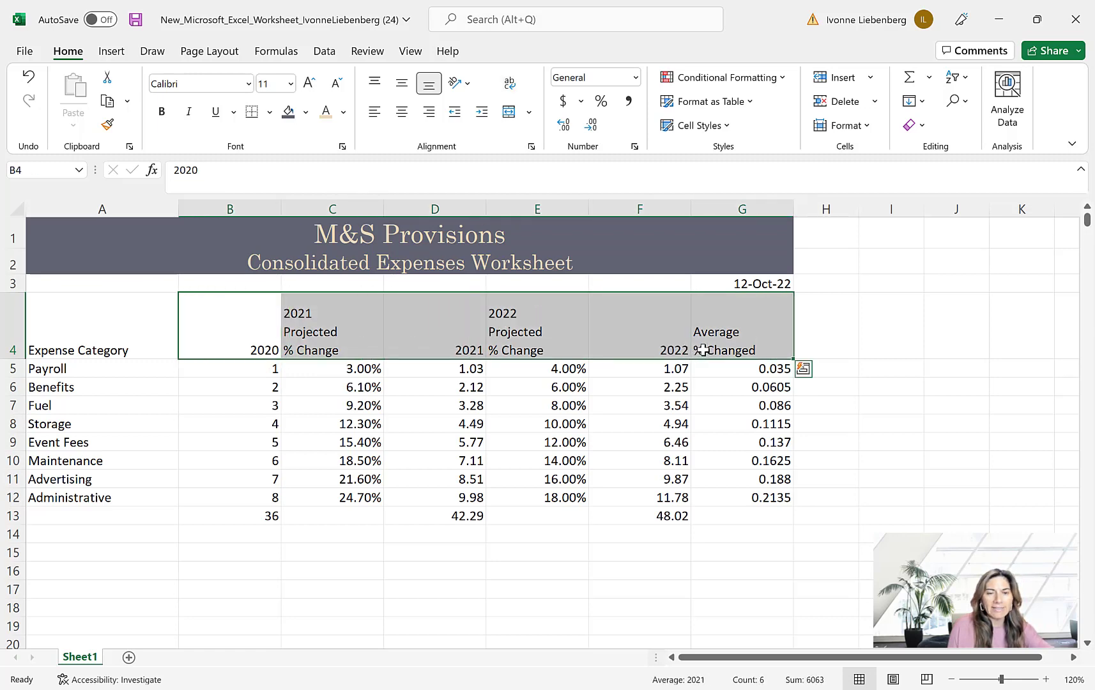
pyautogui.click(401, 113)
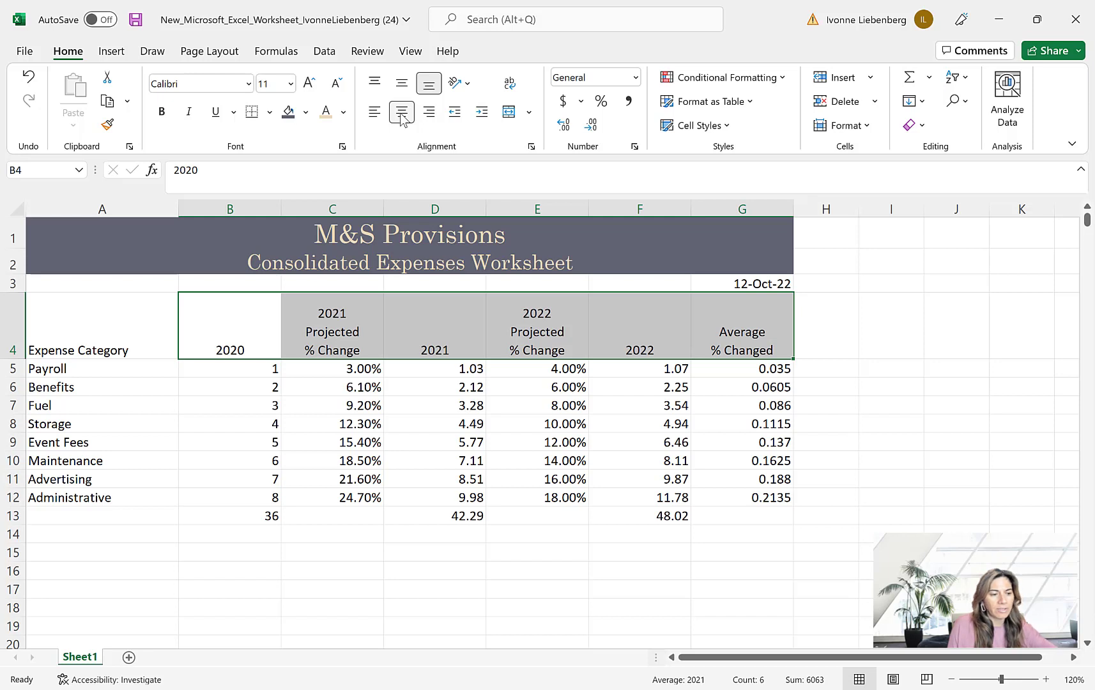
# - Apply the Heading 3 cell style to the column headings in A4:G4, including Expense Category
pyautogui.keyDown('ctrl'); pyautogui.click(215, 334); pyautogui.keyUp('ctrl')
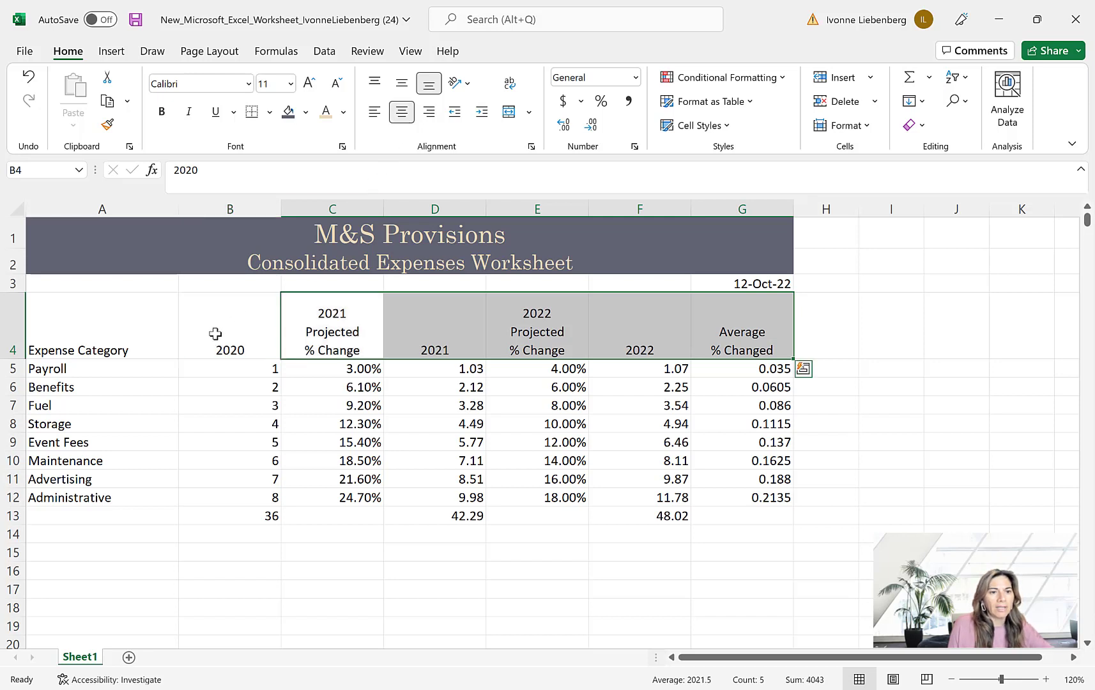
pyautogui.keyDown('ctrl'); pyautogui.click(232, 325); pyautogui.keyUp('ctrl')
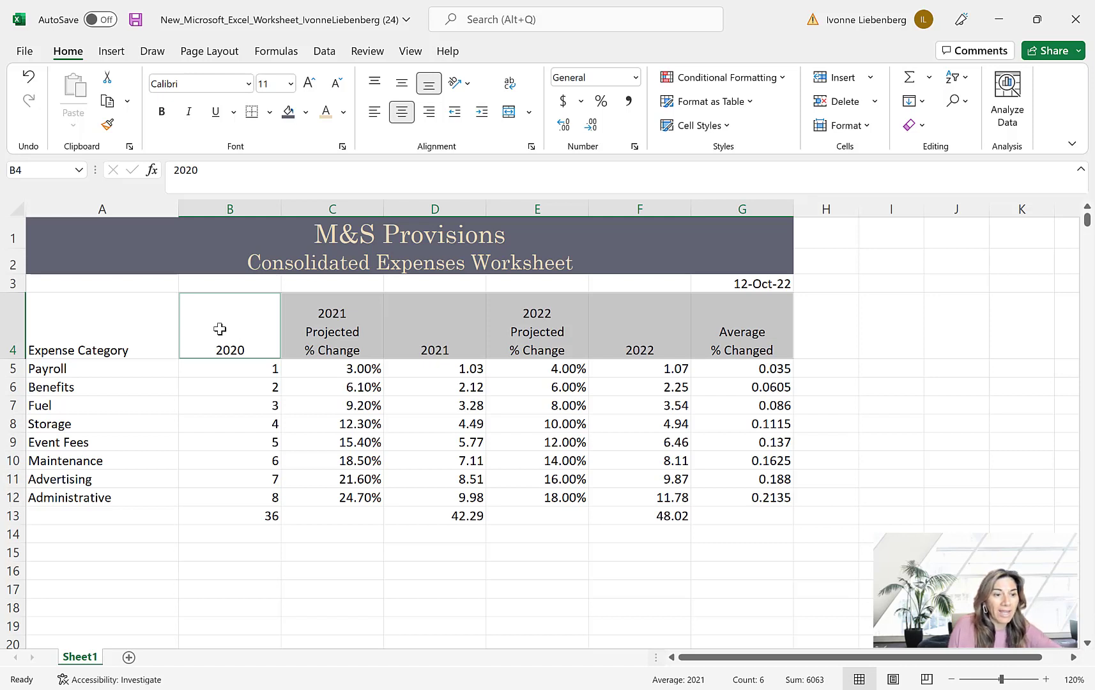
pyautogui.click(140, 346)
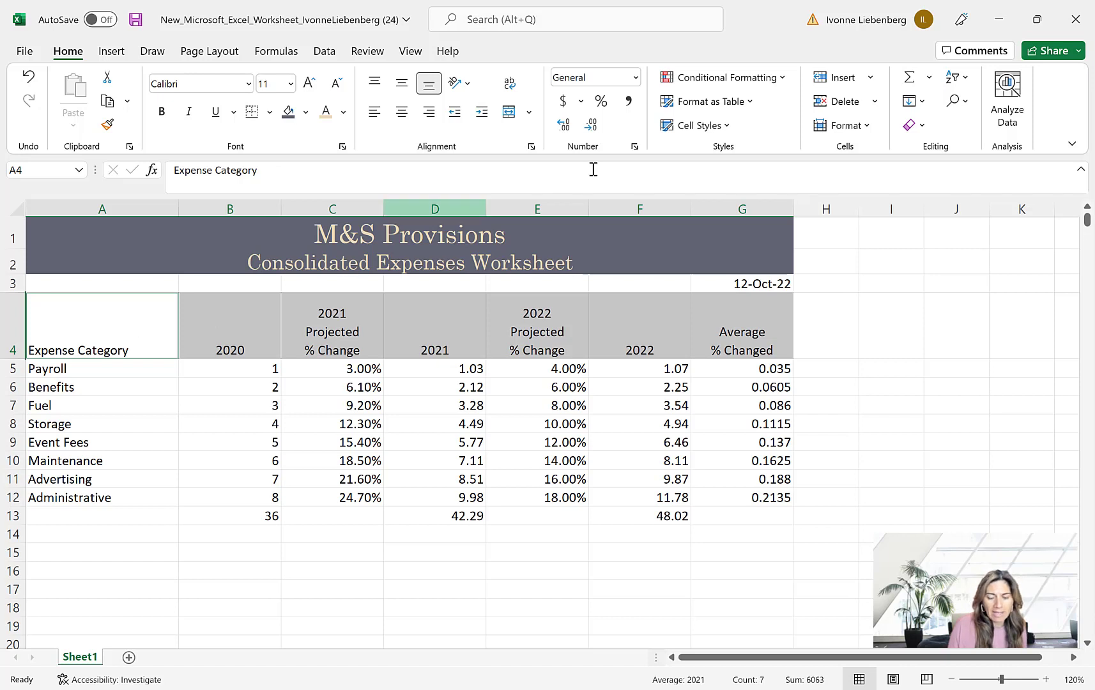
pyautogui.click(727, 125)
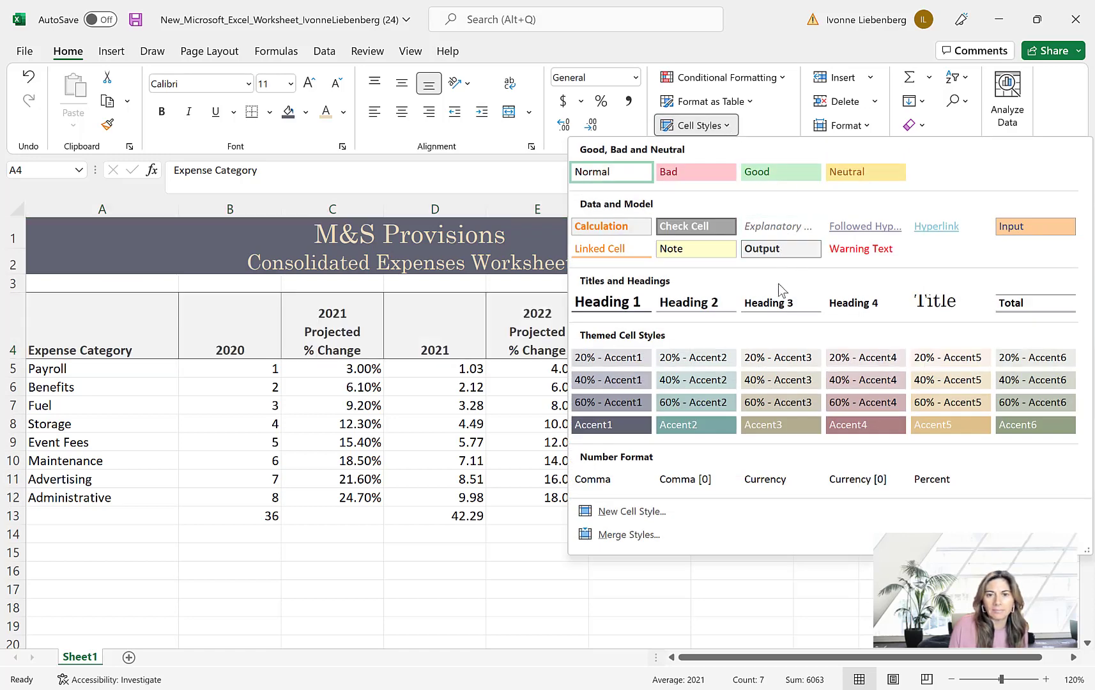
pyautogui.click(781, 311)
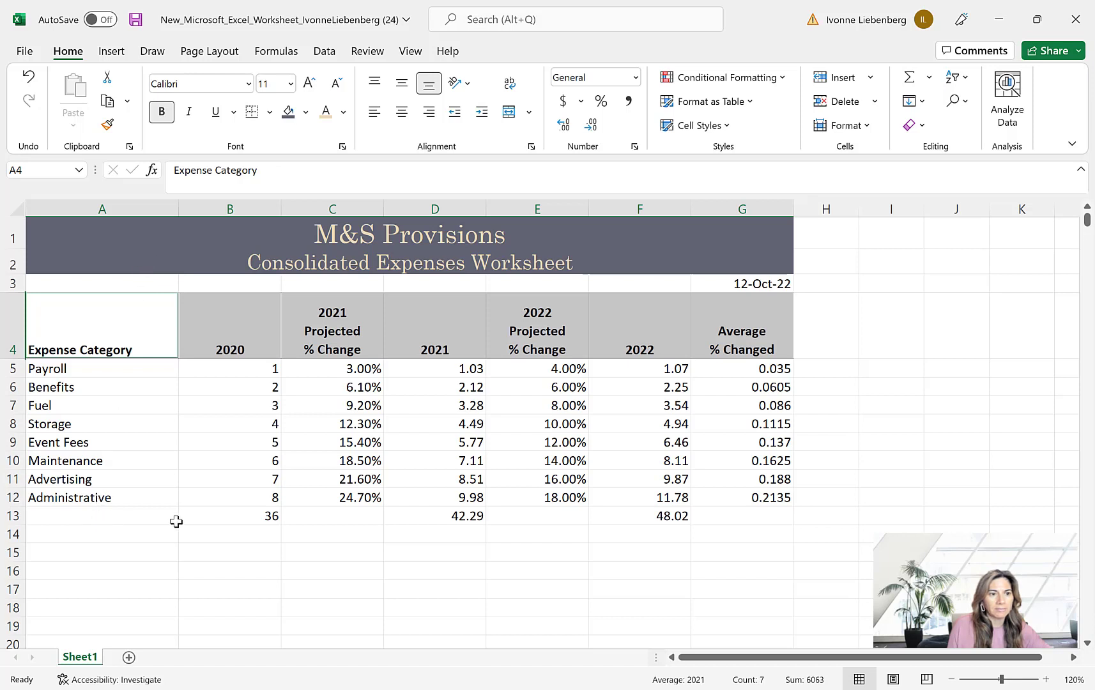
# - Apply the Total cell style to the totals row A13:G13
pyautogui.moveTo(150, 514); pyautogui.dragTo(785, 516)
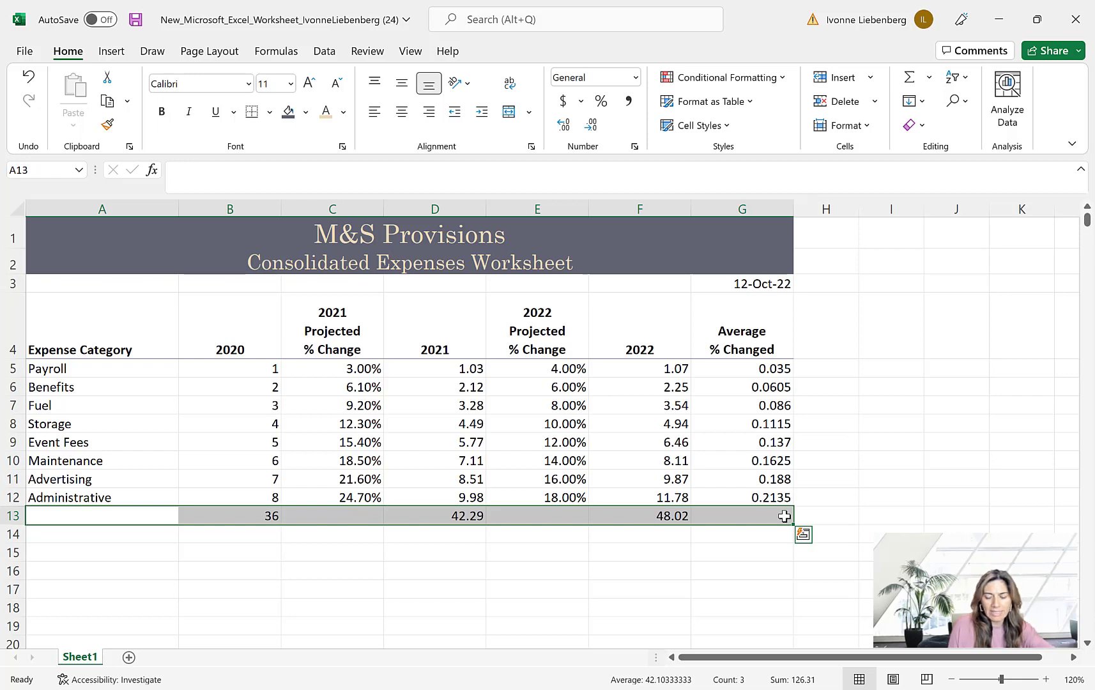
pyautogui.click(726, 127)
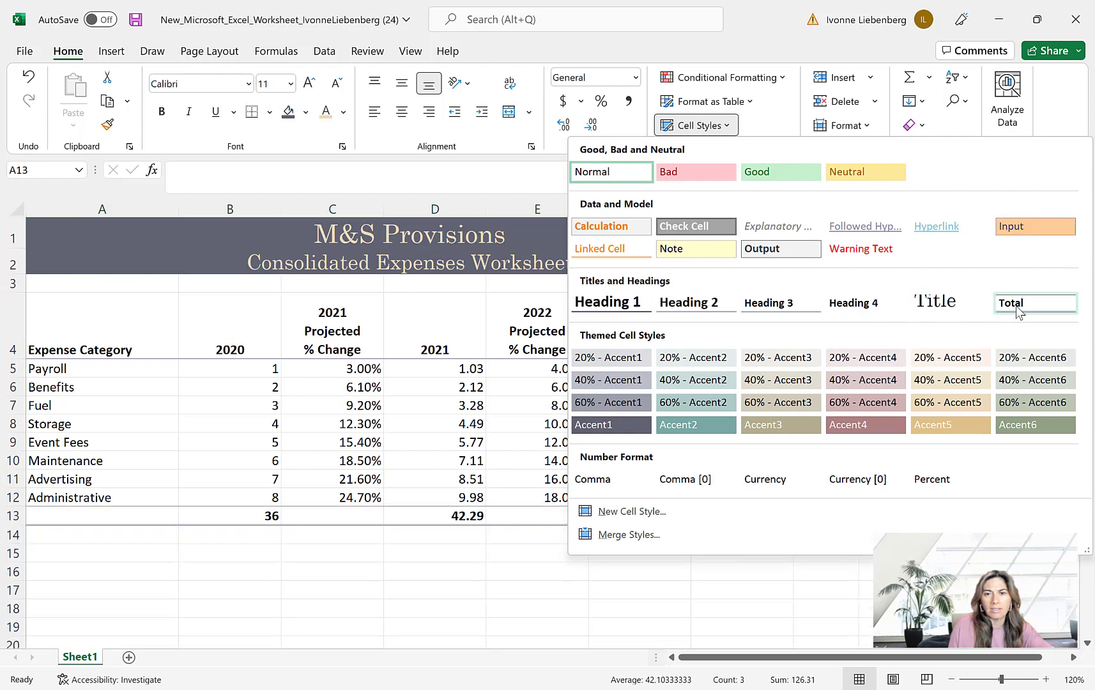
pyautogui.click(1015, 310)
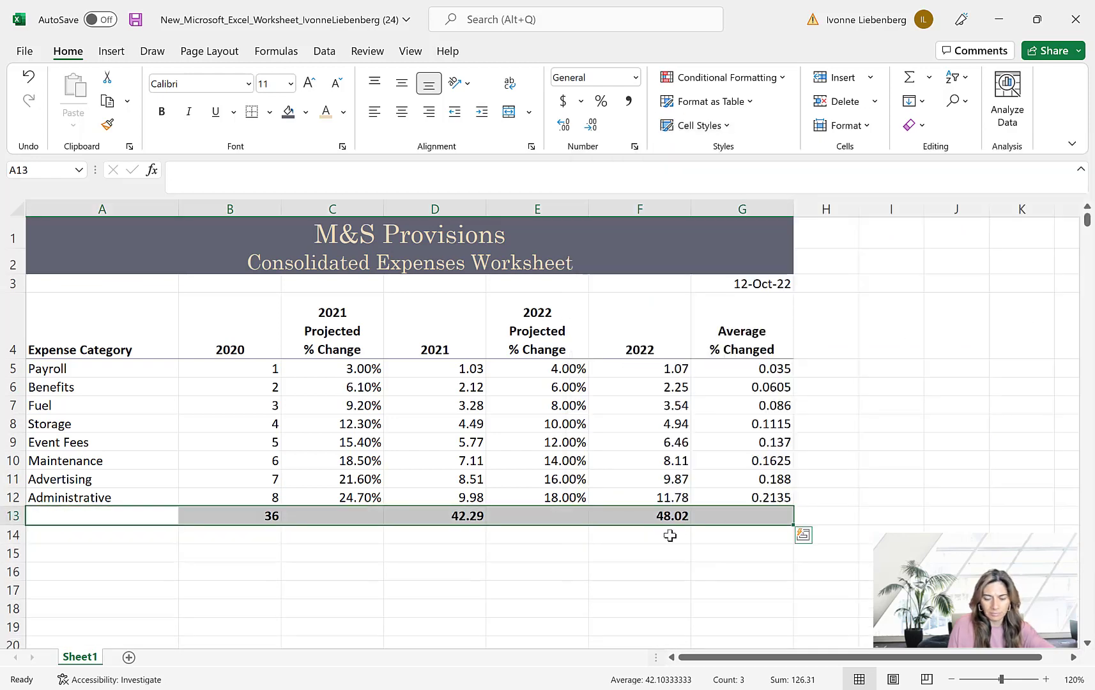
pyautogui.click(190, 575)
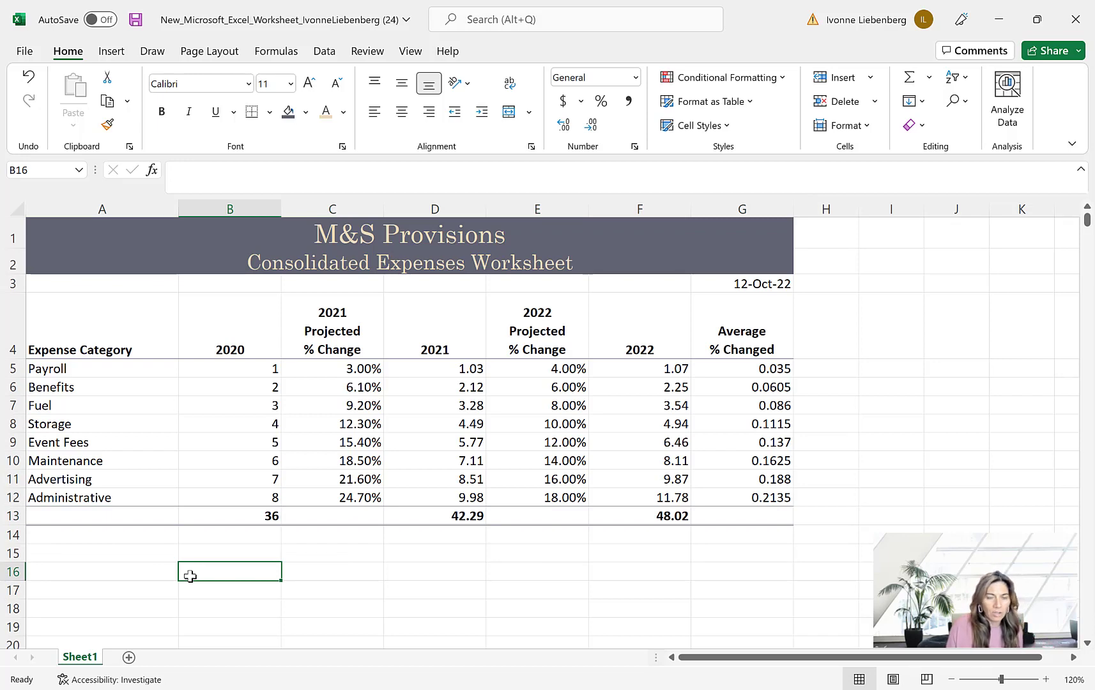
pyautogui.click(91, 330)
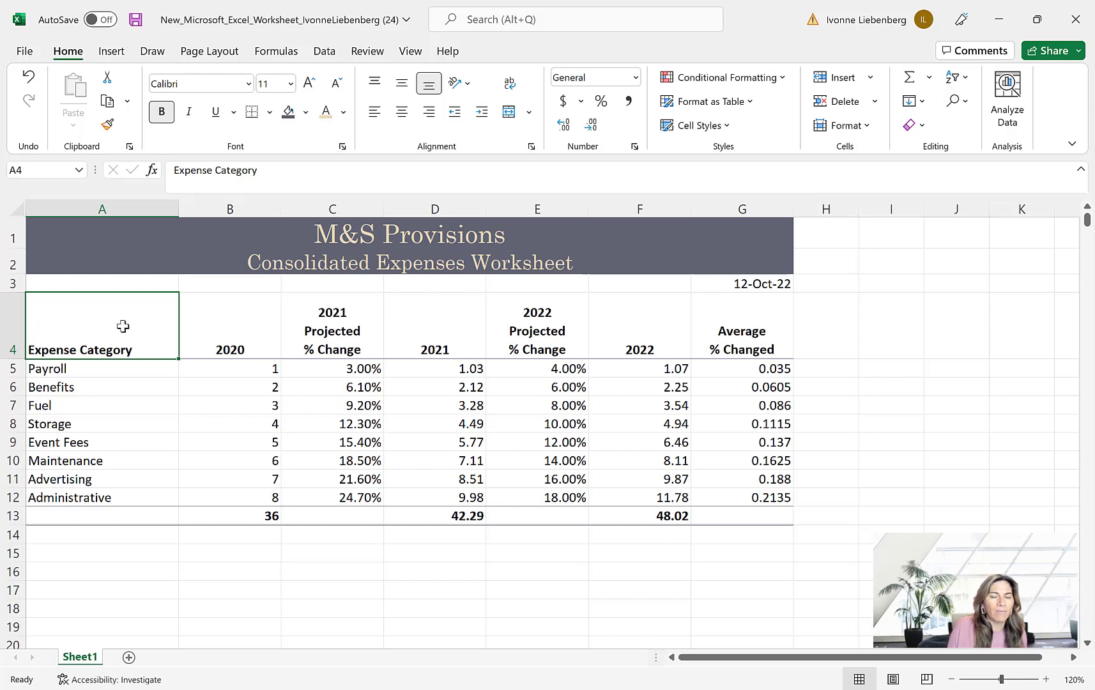
pyautogui.moveTo(242, 324); pyautogui.dragTo(747, 313)
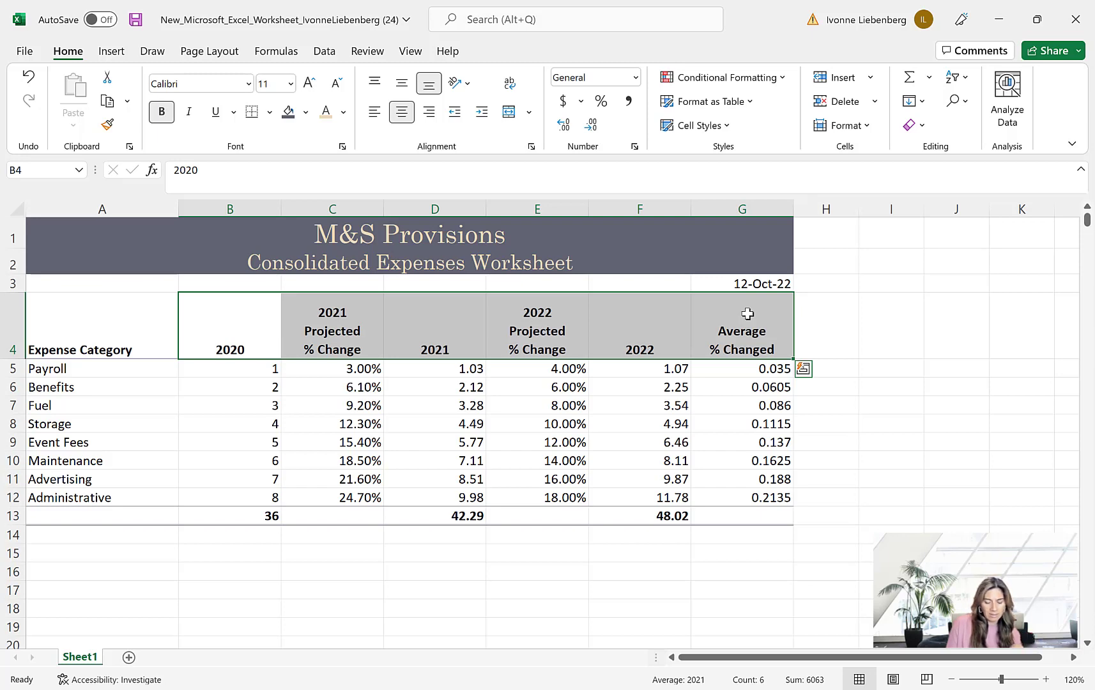
# - Format B5, D5, F5, B13, D13 and F13 as Currency with 2 decimals, the $ symbol and negative numbers in red parentheses
pyautogui.click(238, 369)
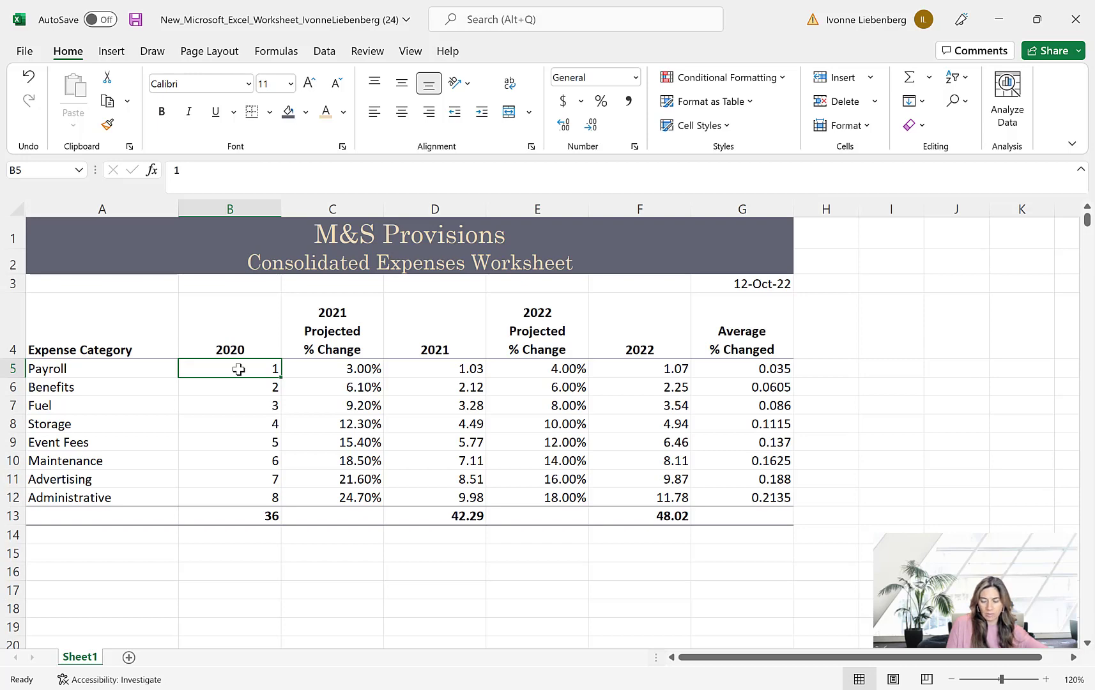
pyautogui.keyDown('ctrl'); pyautogui.click(438, 369); pyautogui.keyUp('ctrl')
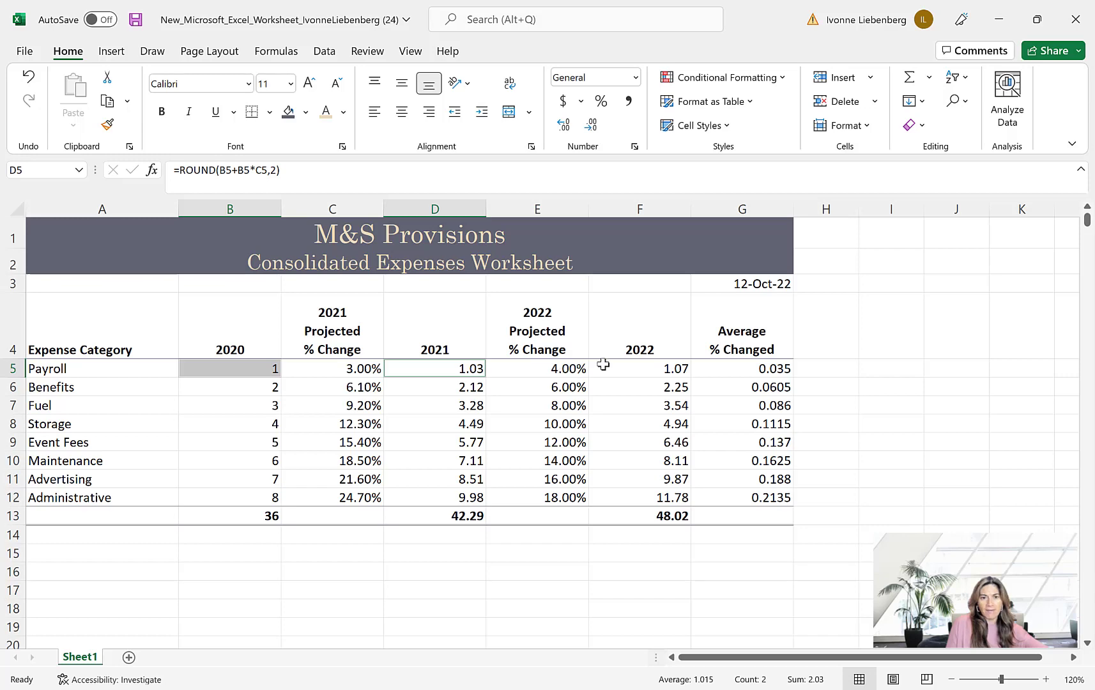
pyautogui.keyDown('ctrl'); pyautogui.click(651, 369); pyautogui.keyUp('ctrl')
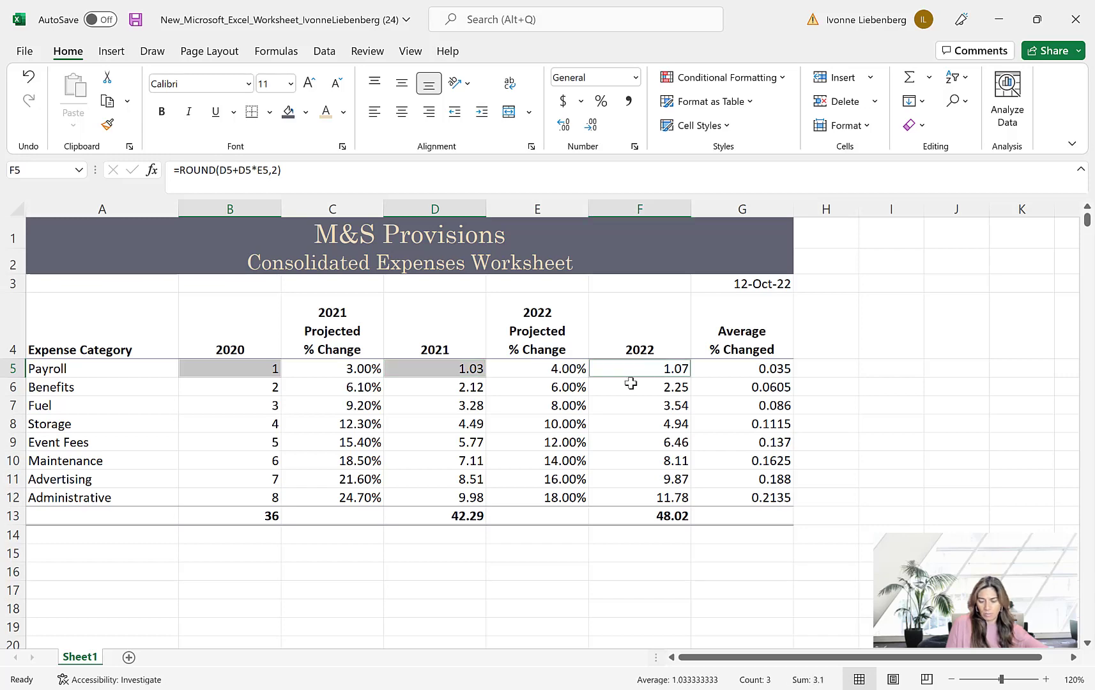
pyautogui.keyDown('ctrl'); pyautogui.click(240, 515); pyautogui.keyUp('ctrl')
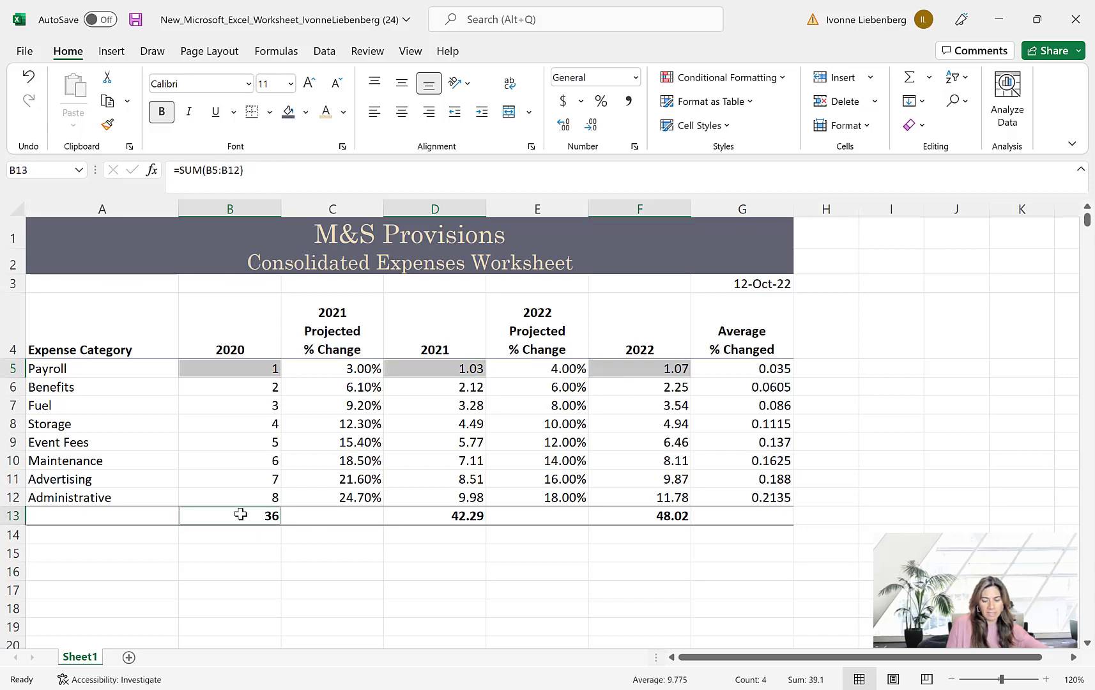
pyautogui.keyDown('ctrl'); pyautogui.click(440, 515); pyautogui.keyUp('ctrl')
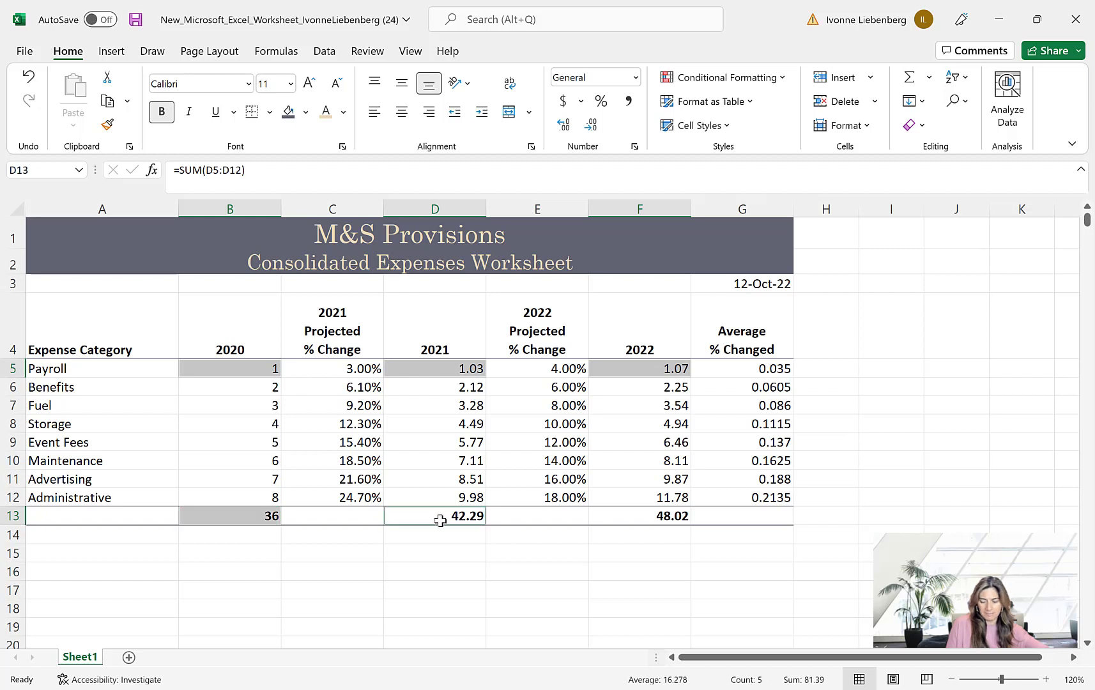
pyautogui.keyDown('ctrl'); pyautogui.click(638, 516); pyautogui.keyUp('ctrl')
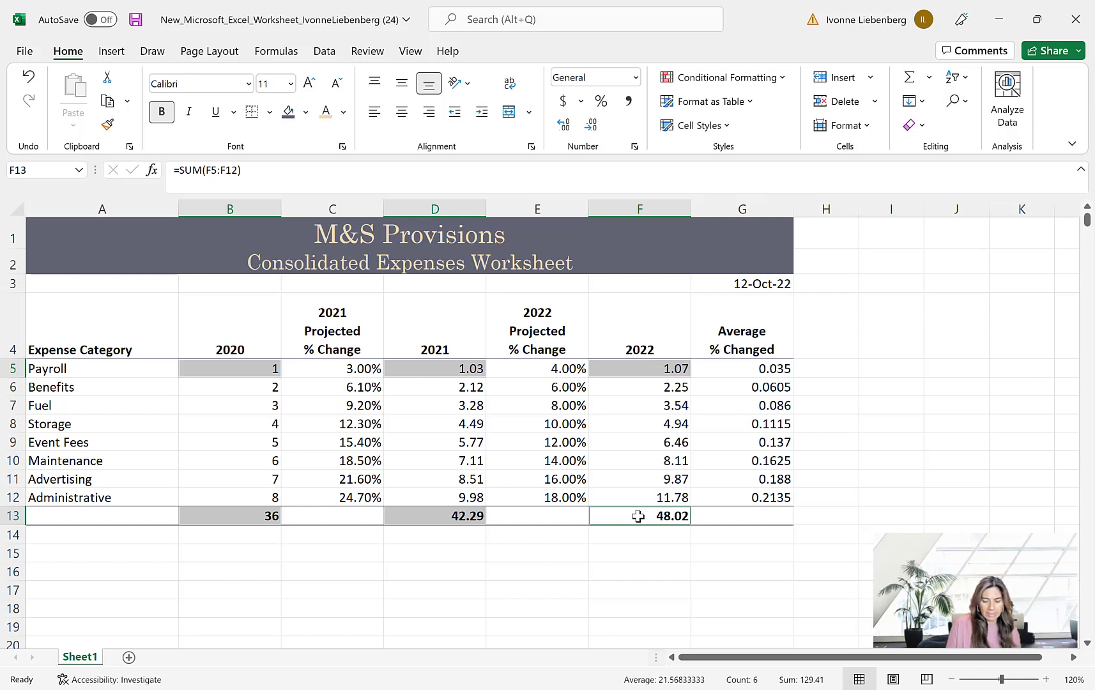
pyautogui.rightClick(649, 369)
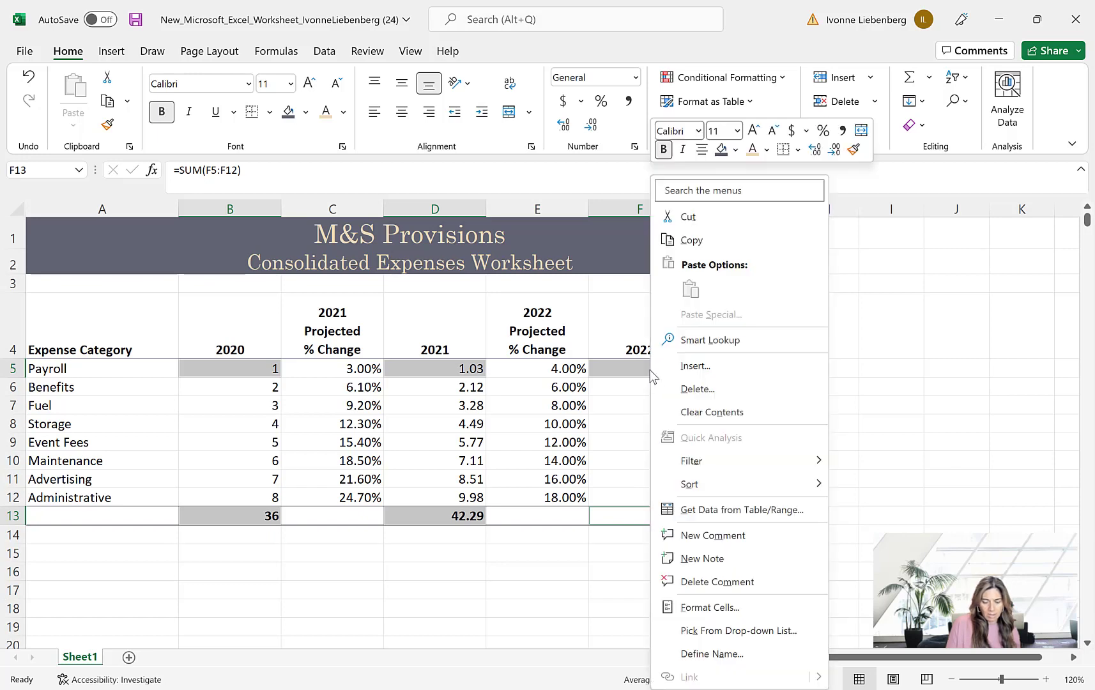
pyautogui.click(706, 607)
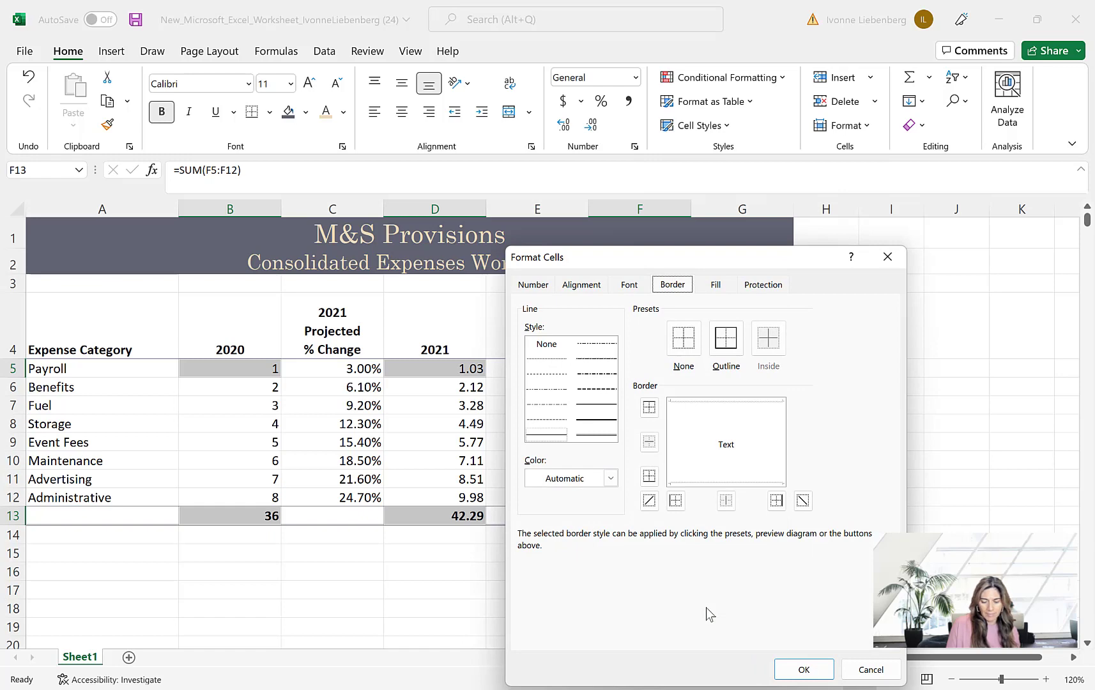
pyautogui.click(535, 286)
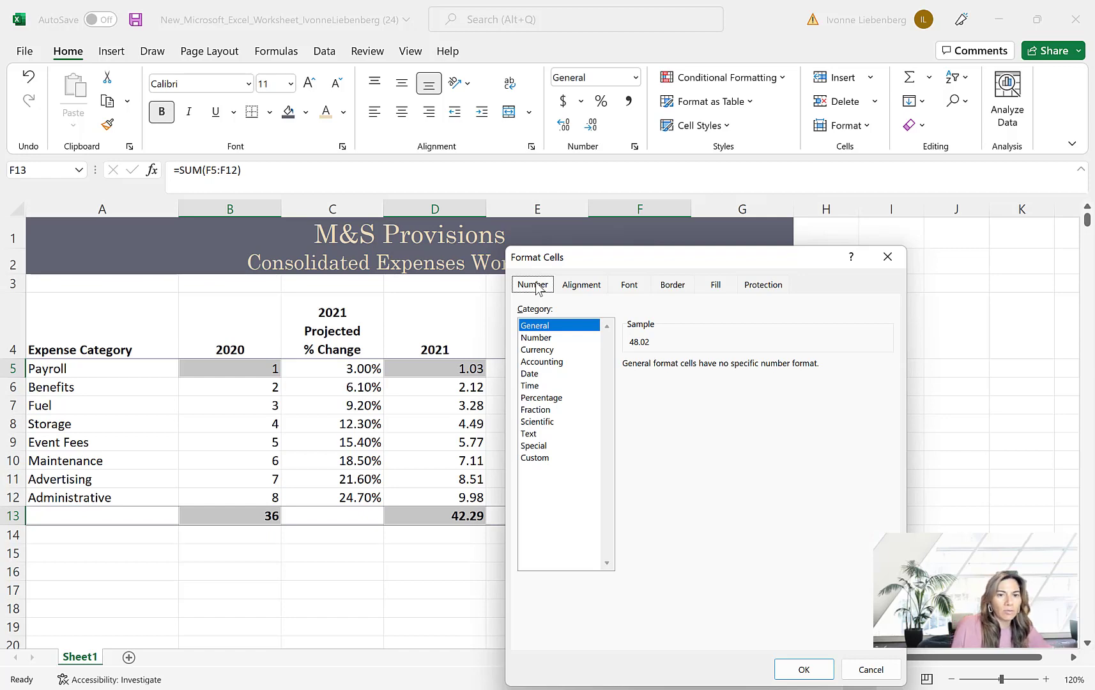
pyautogui.click(547, 351)
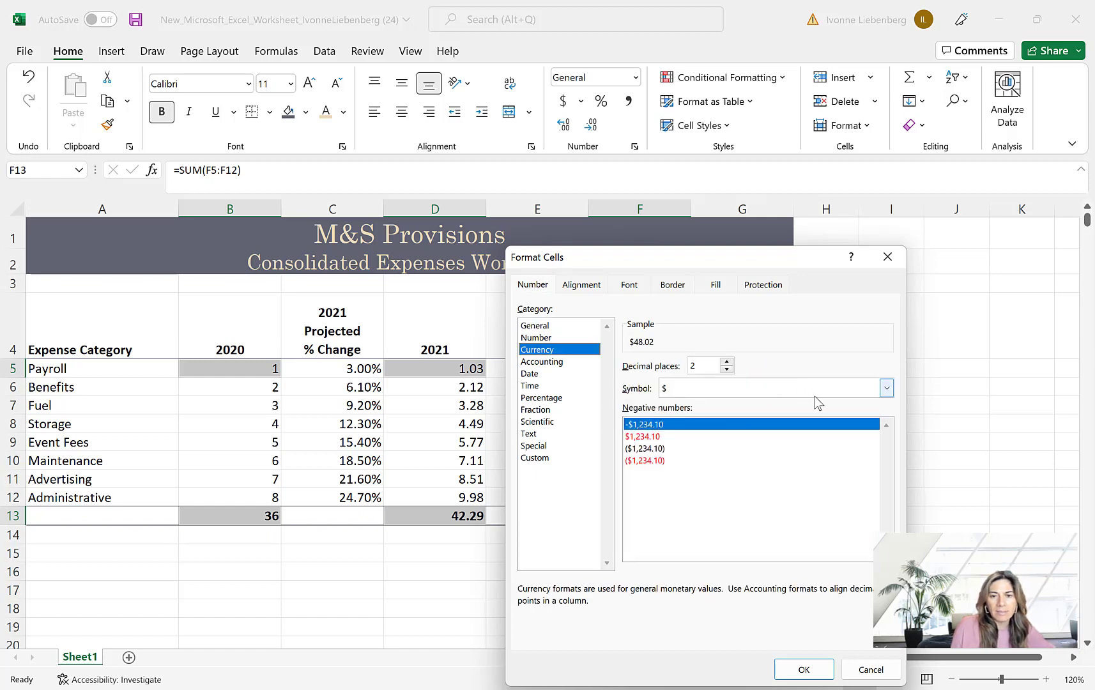
pyautogui.click(886, 387)
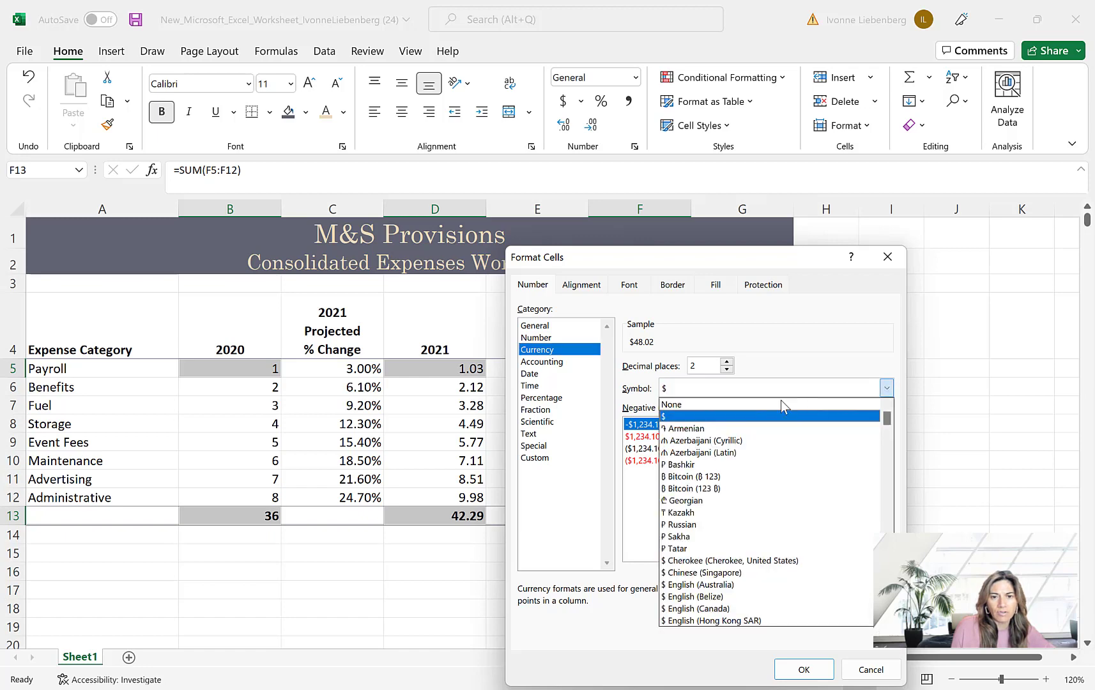
pyautogui.click(675, 417)
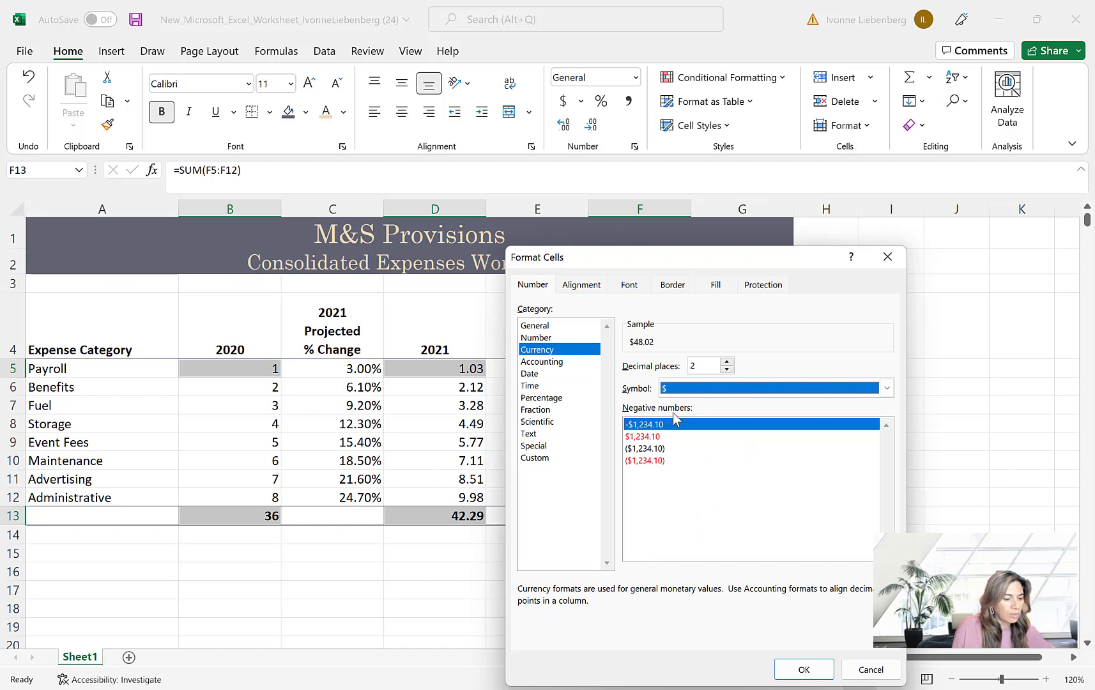
pyautogui.click(661, 460)
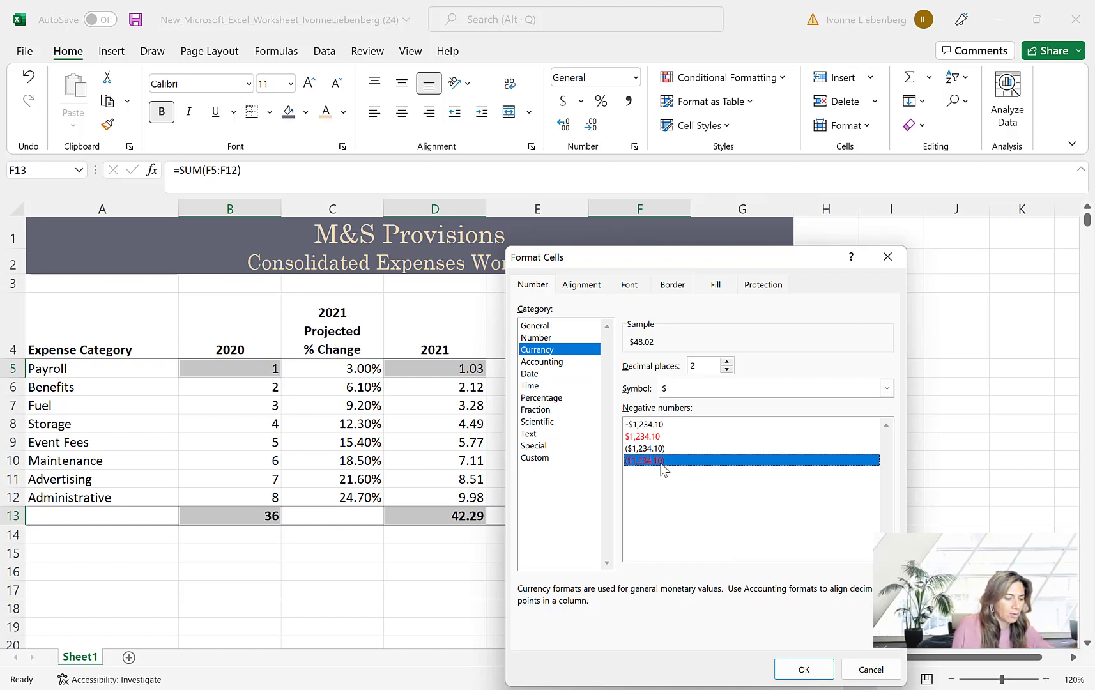
pyautogui.click(802, 669)
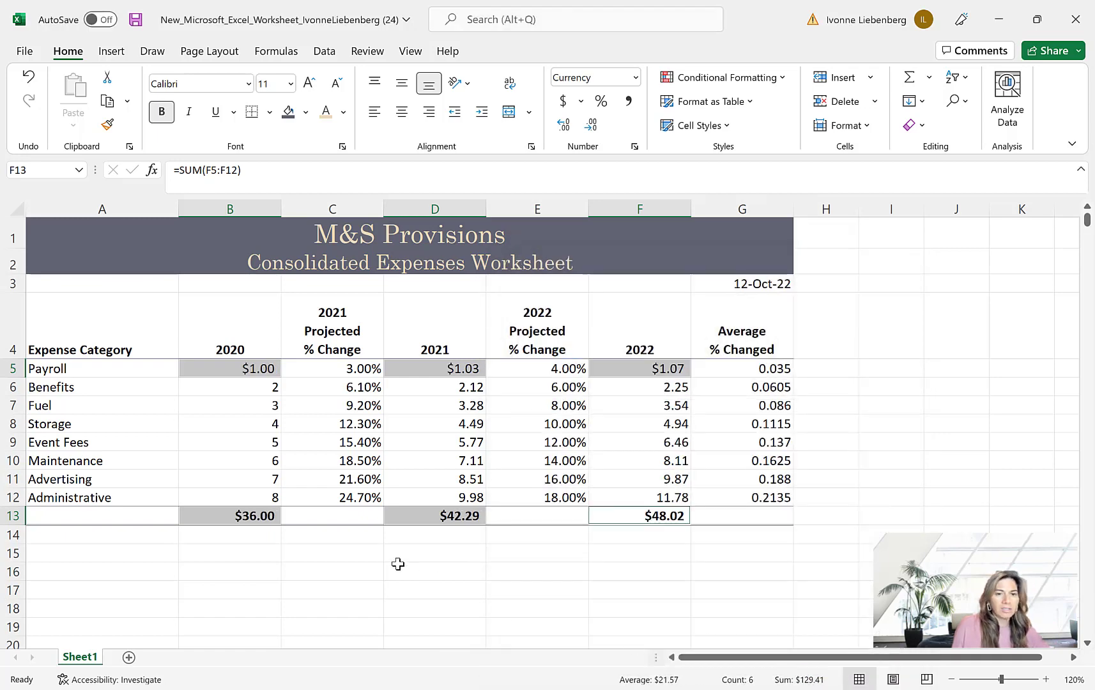
pyautogui.click(70, 555)
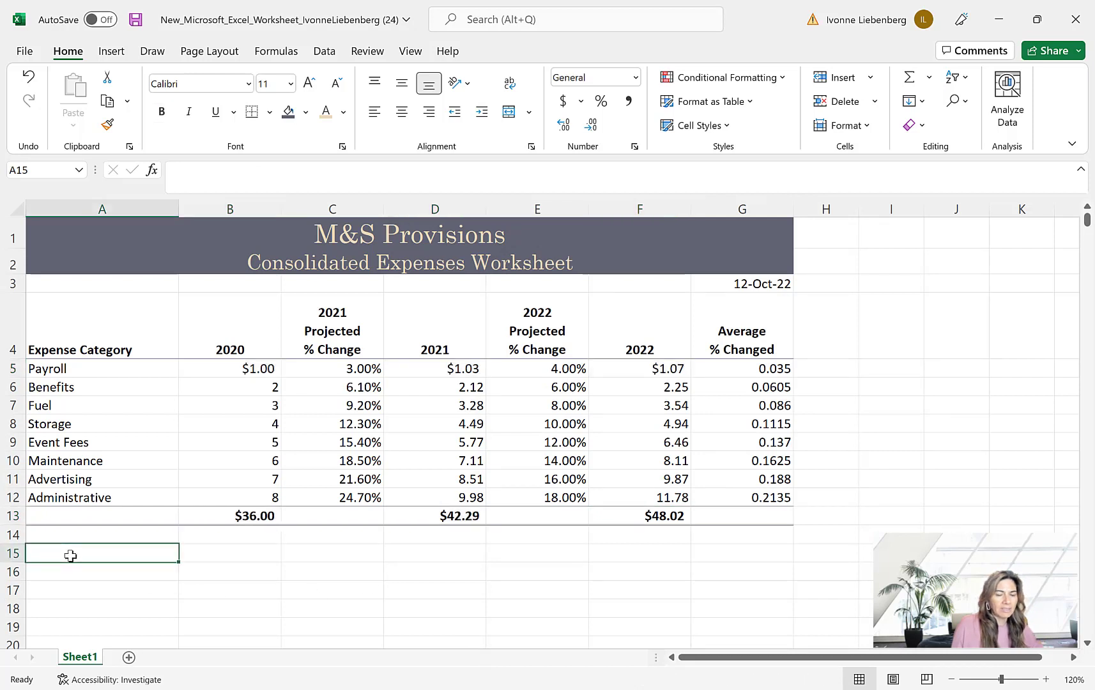
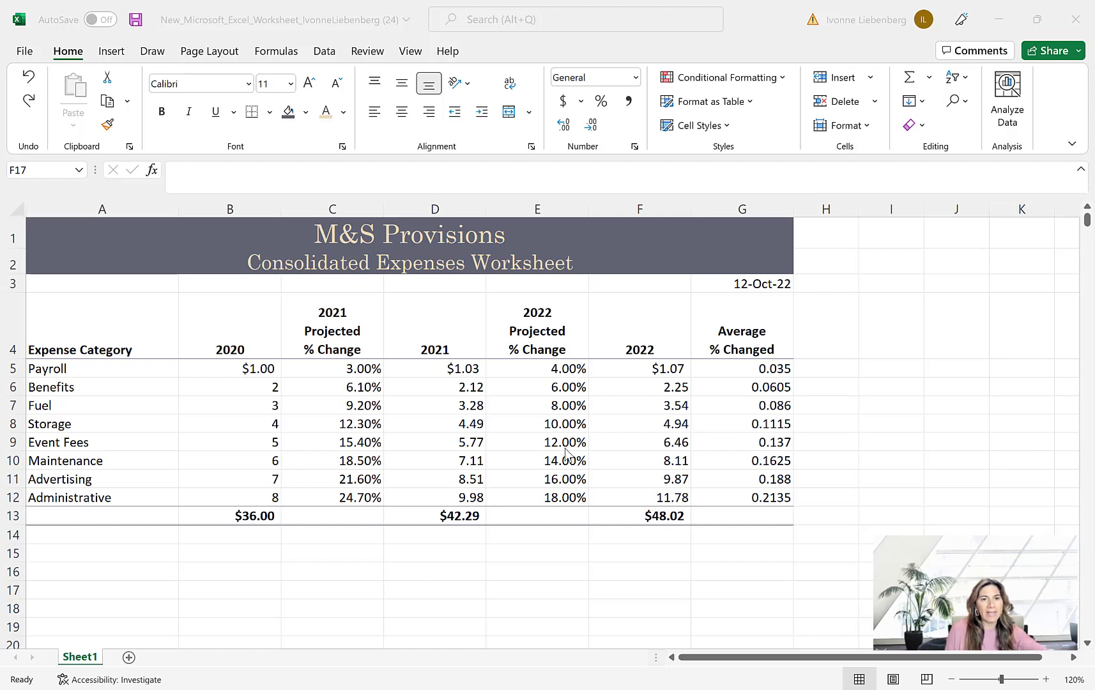
# - Give C5:C12, E5:E12 and G5:G12 a custom number format starting with 0.00% for positive values
pyautogui.click(356, 371)
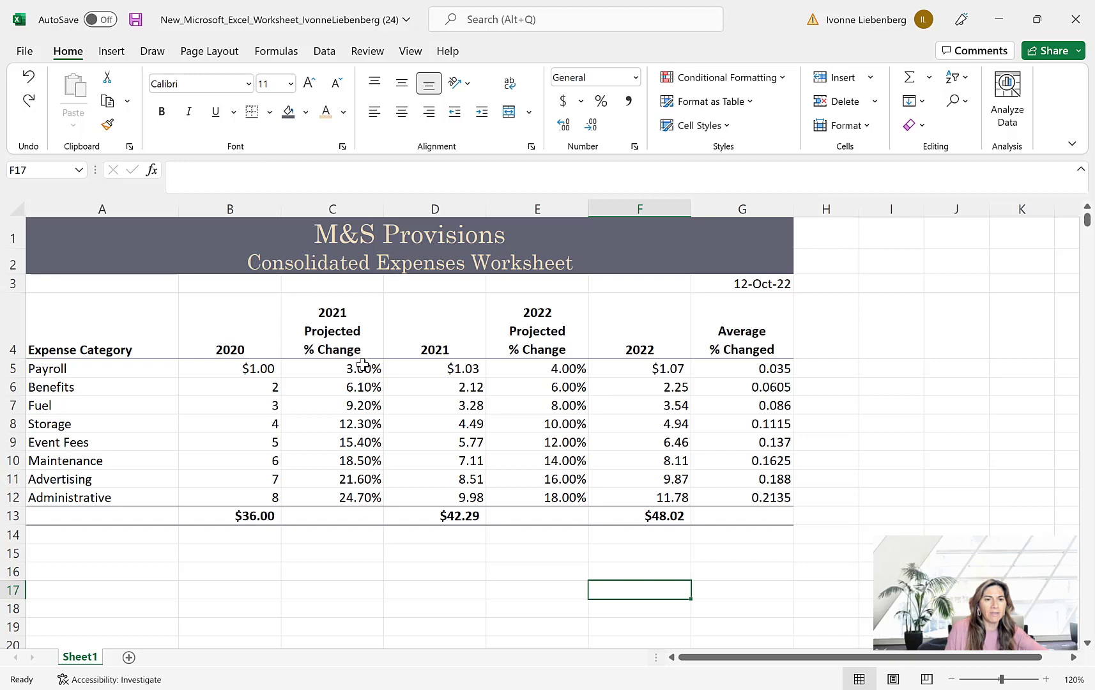
pyautogui.moveTo(361, 369); pyautogui.dragTo(369, 489)
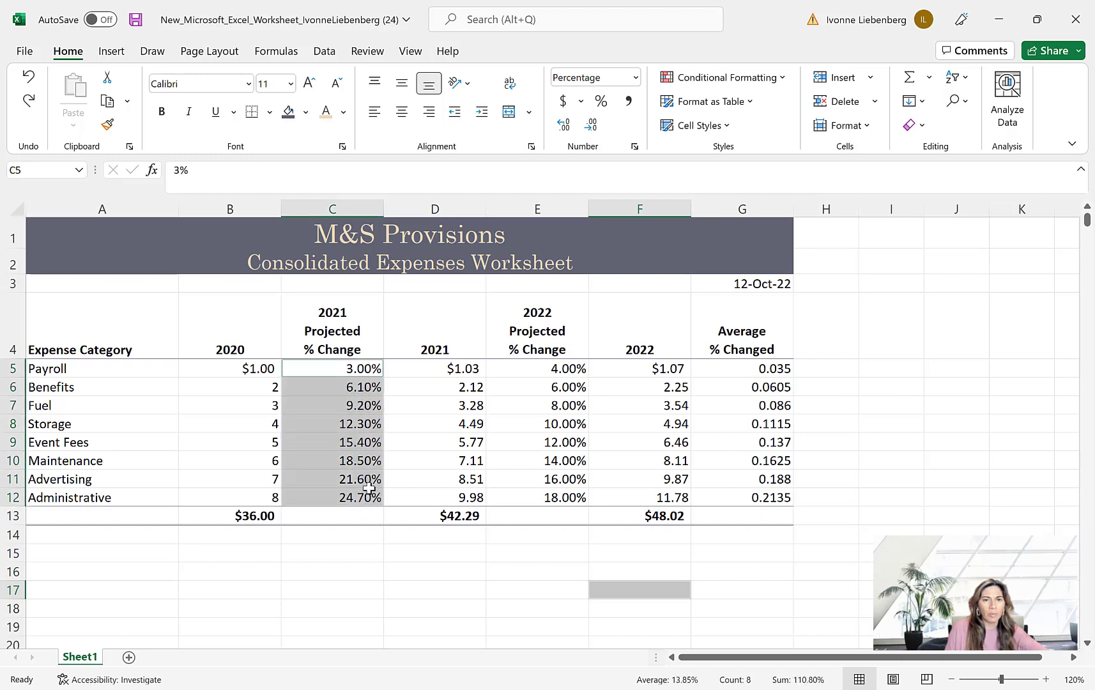
pyautogui.keyDown('ctrl'); pyautogui.click(538, 366); pyautogui.keyUp('ctrl')
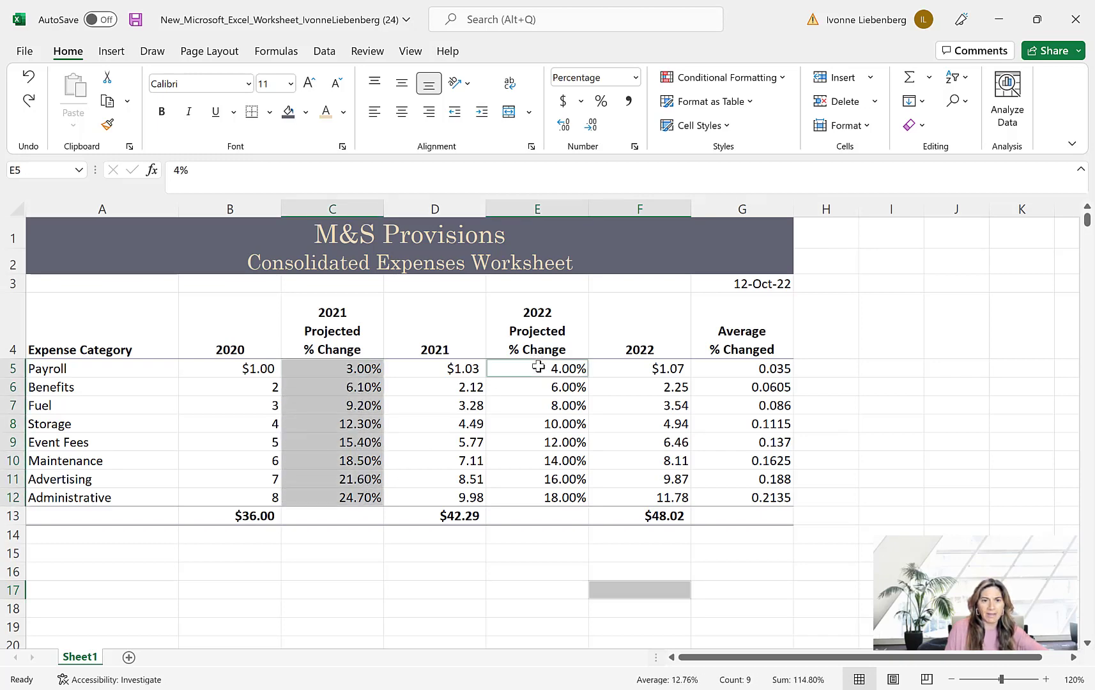
pyautogui.moveTo(538, 366); pyautogui.dragTo(559, 497)
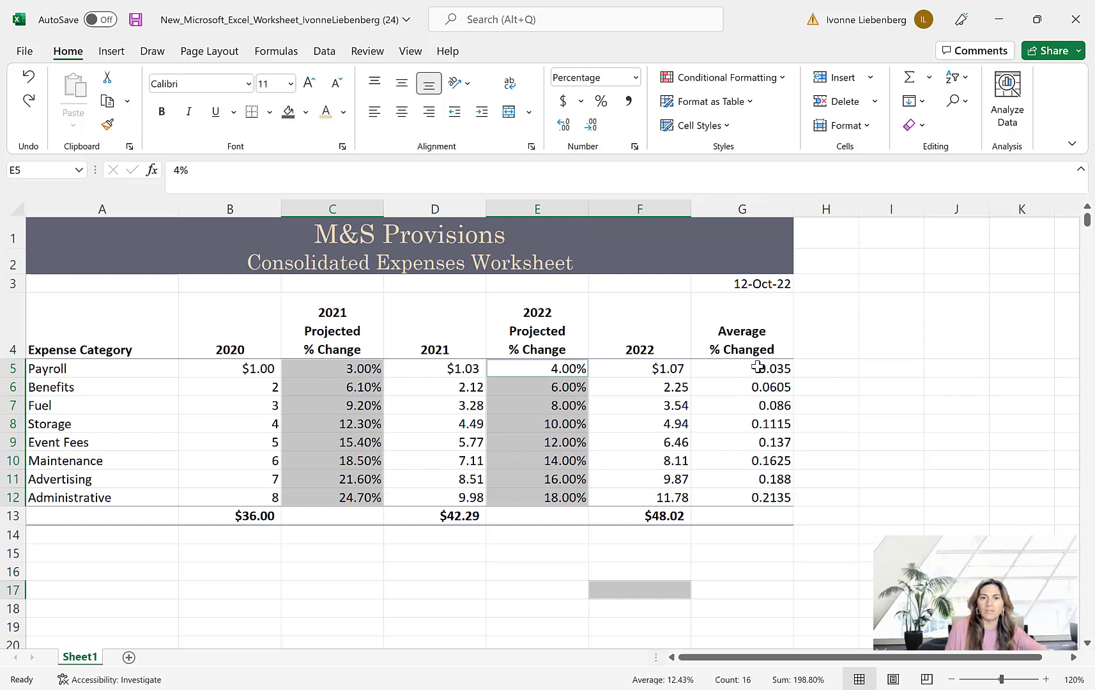
pyautogui.moveTo(758, 366); pyautogui.dragTo(760, 490)
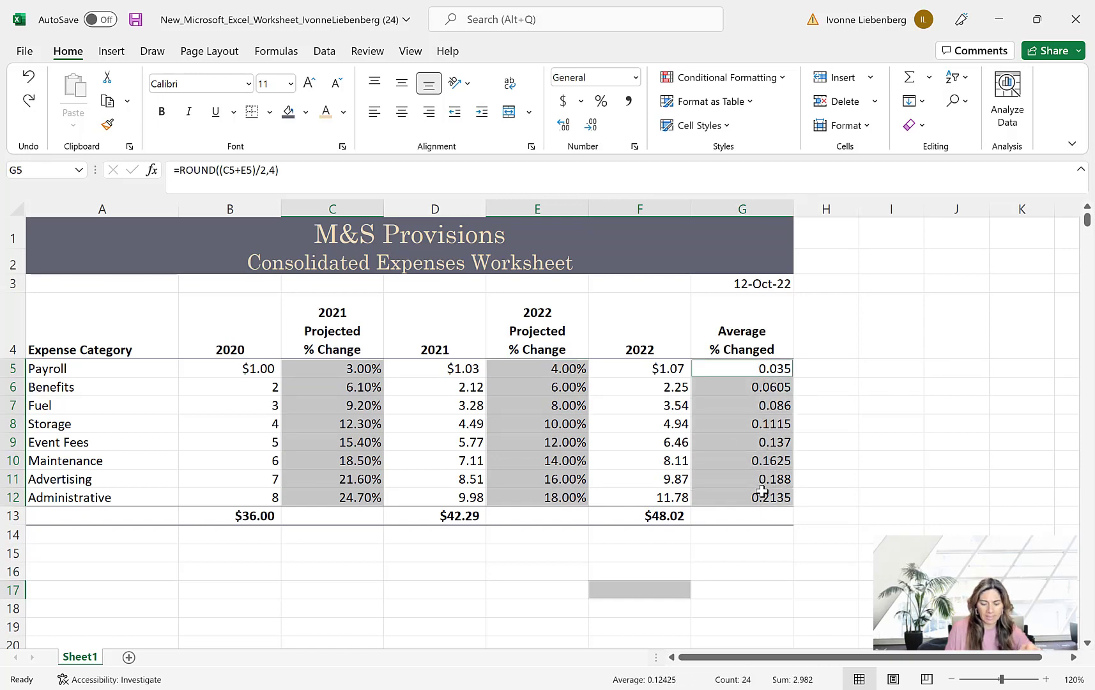
pyautogui.rightClick(753, 416)
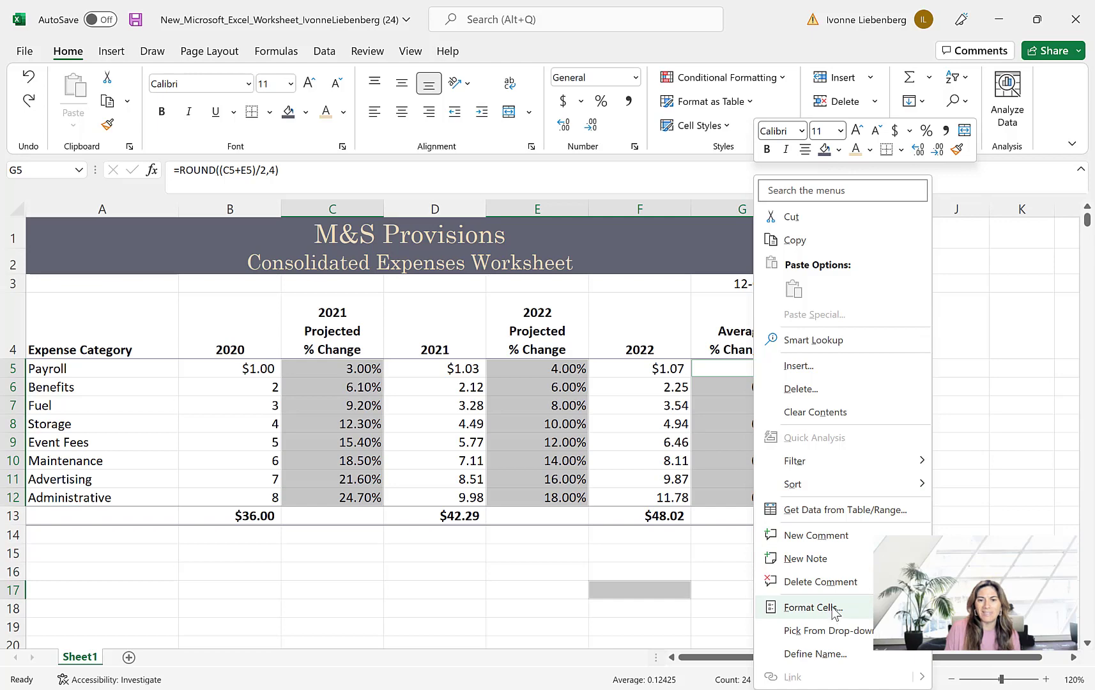
pyautogui.click(832, 608)
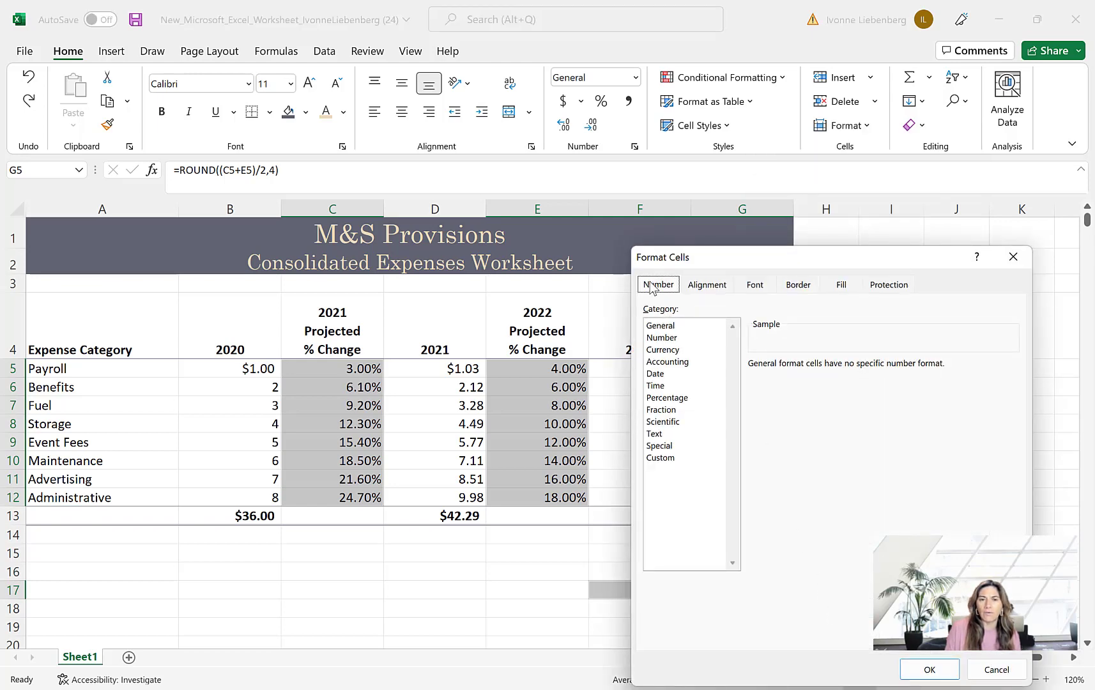
pyautogui.click(667, 460)
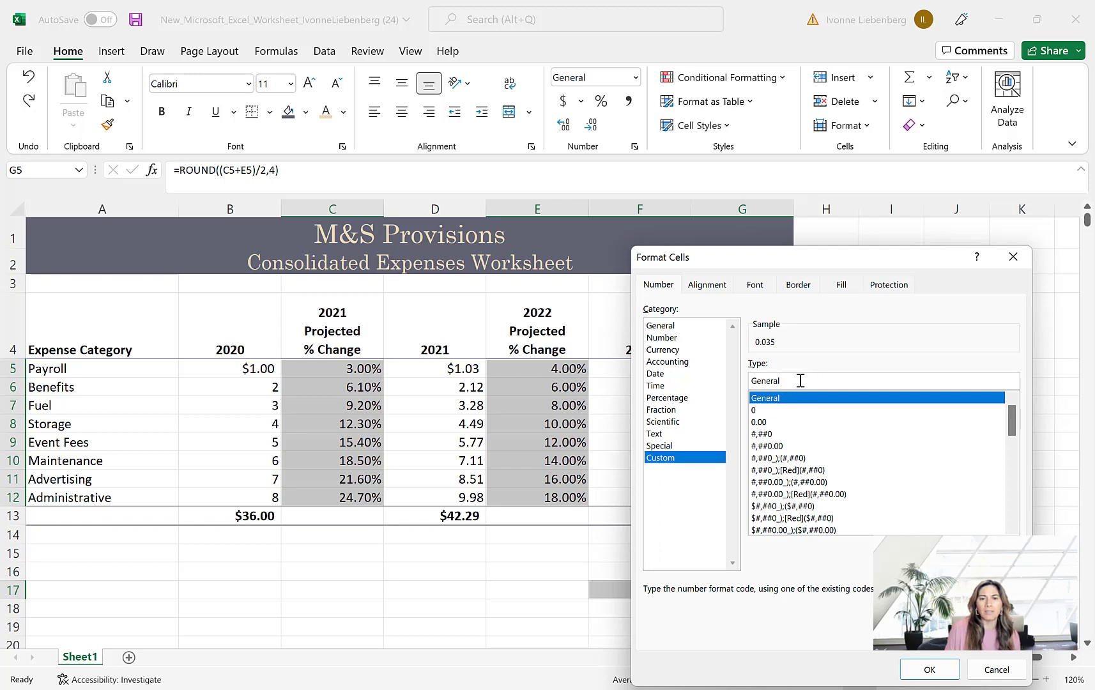
pyautogui.write('\\')
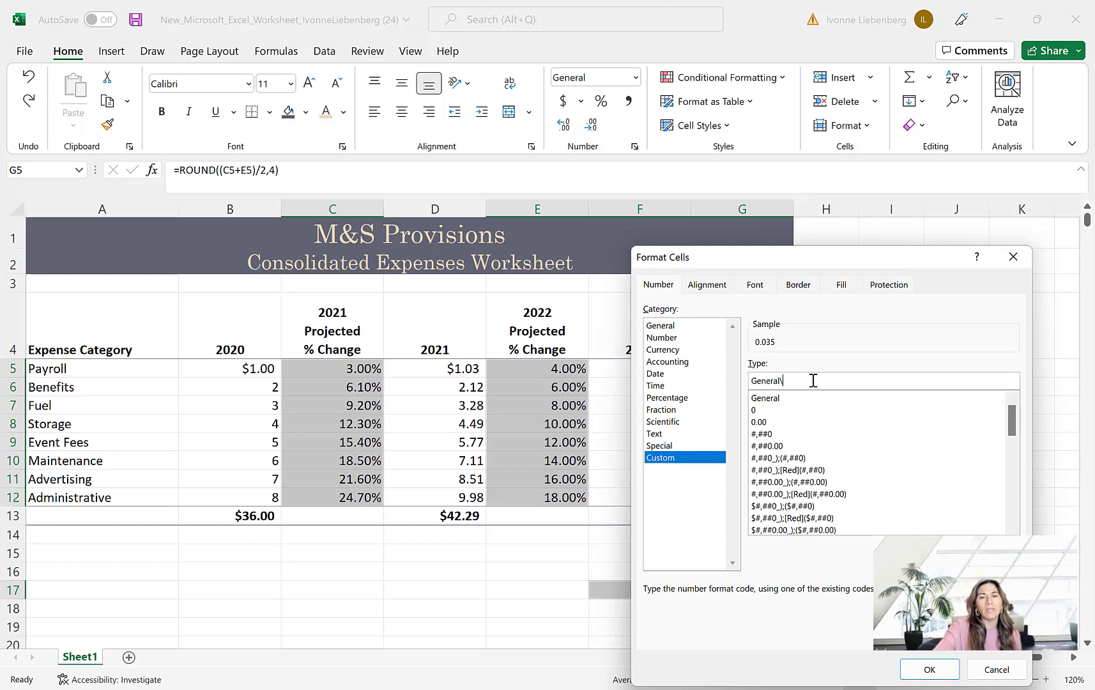
pyautogui.press('BackSpace')
pyautogui.press('BackSpace')
pyautogui.press('BackSpace')
pyautogui.press('BackSpace')
pyautogui.press('BackSpace')
pyautogui.press('BackSpace')
pyautogui.press('BackSpace')
pyautogui.press('BackSpace')
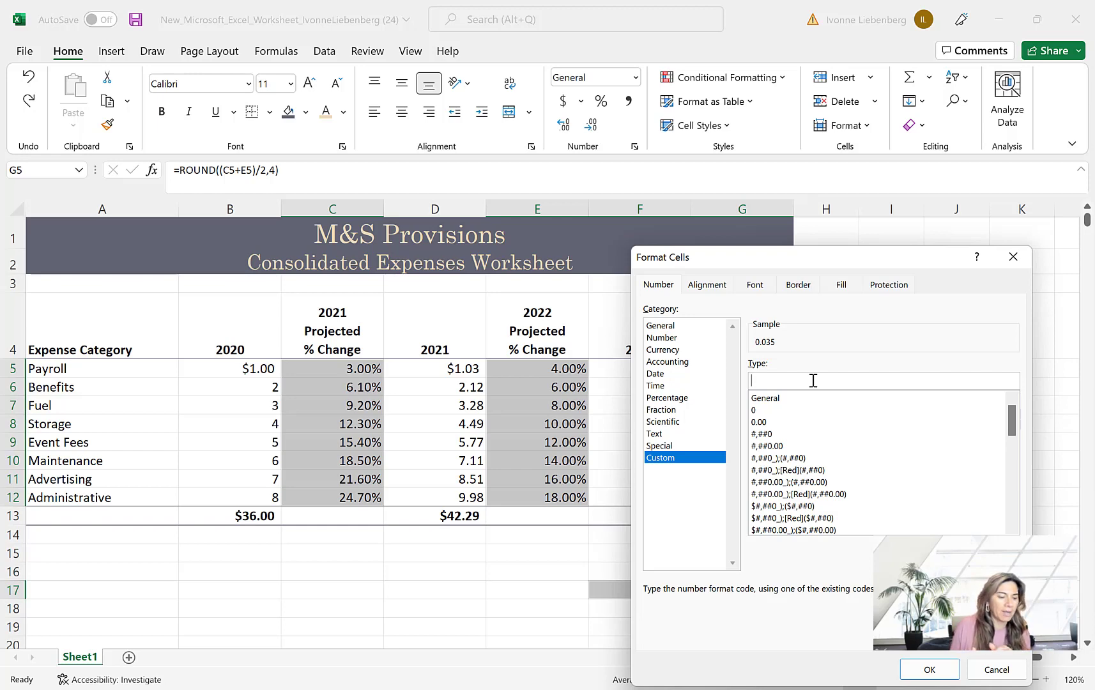
pyautogui.write('0')
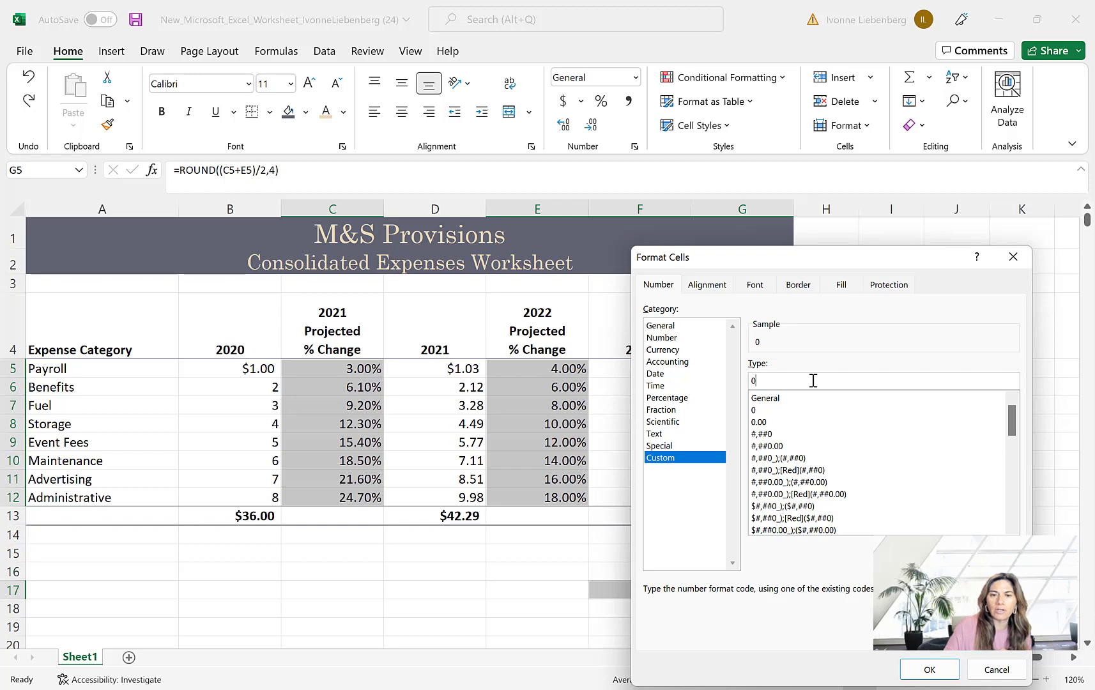
pyautogui.write('.00%')
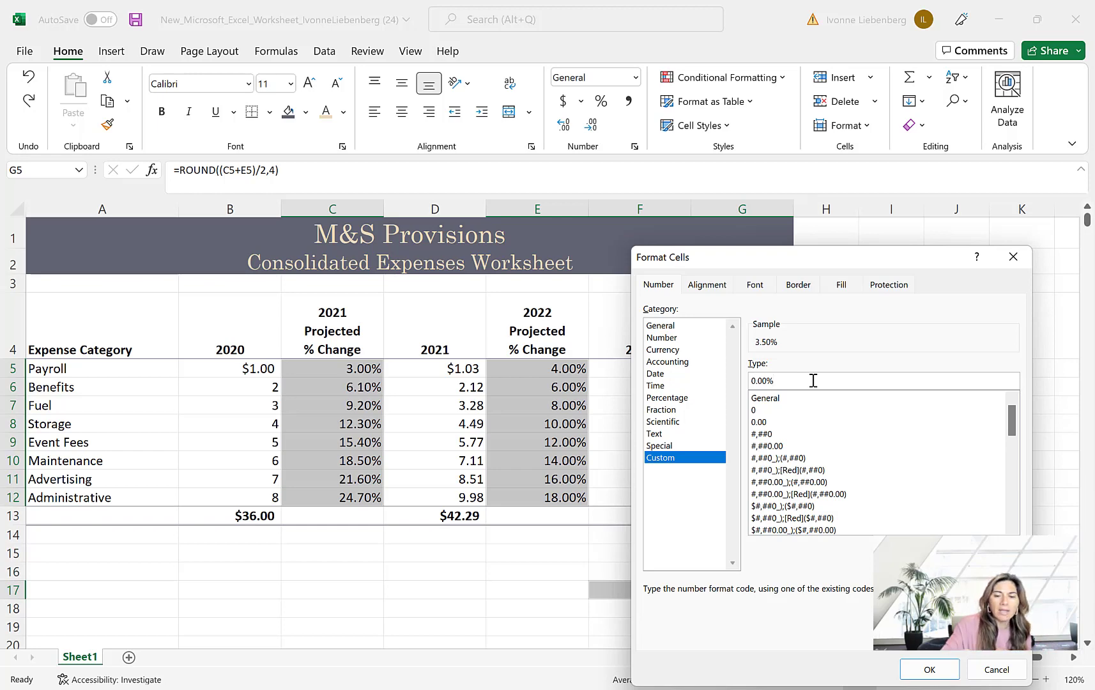
# - Add the negative section ;[Magenta](0.00%) to the custom percentage format and apply it to the selected percentage columns
pyautogui.write(';')
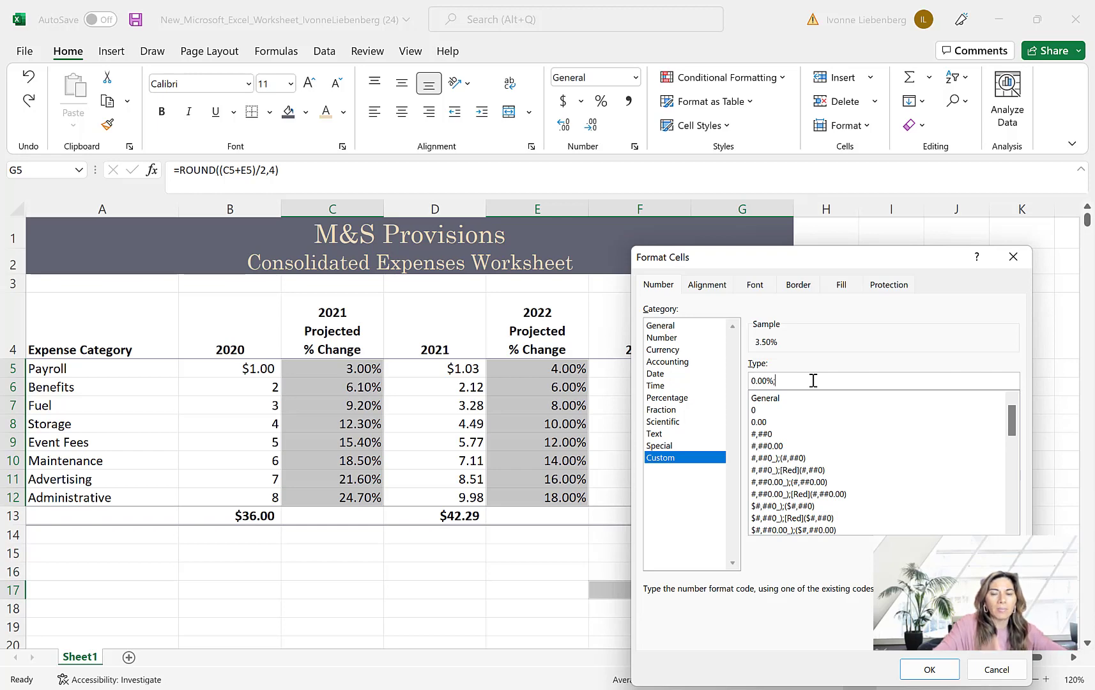
pyautogui.write('[')
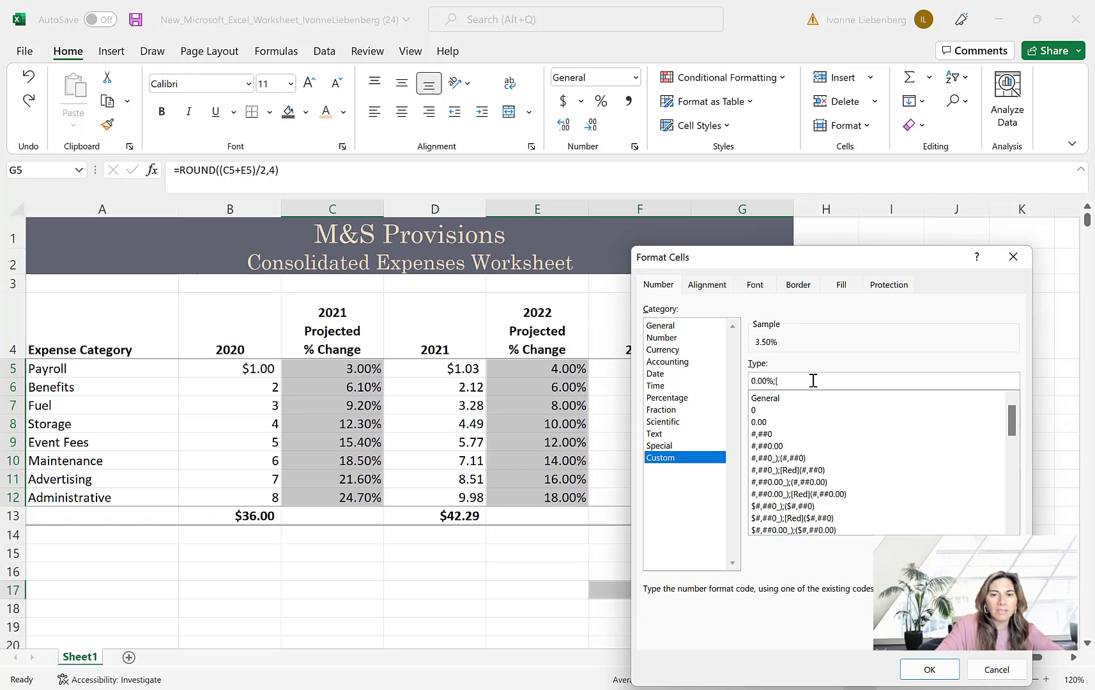
pyautogui.write('Ma')
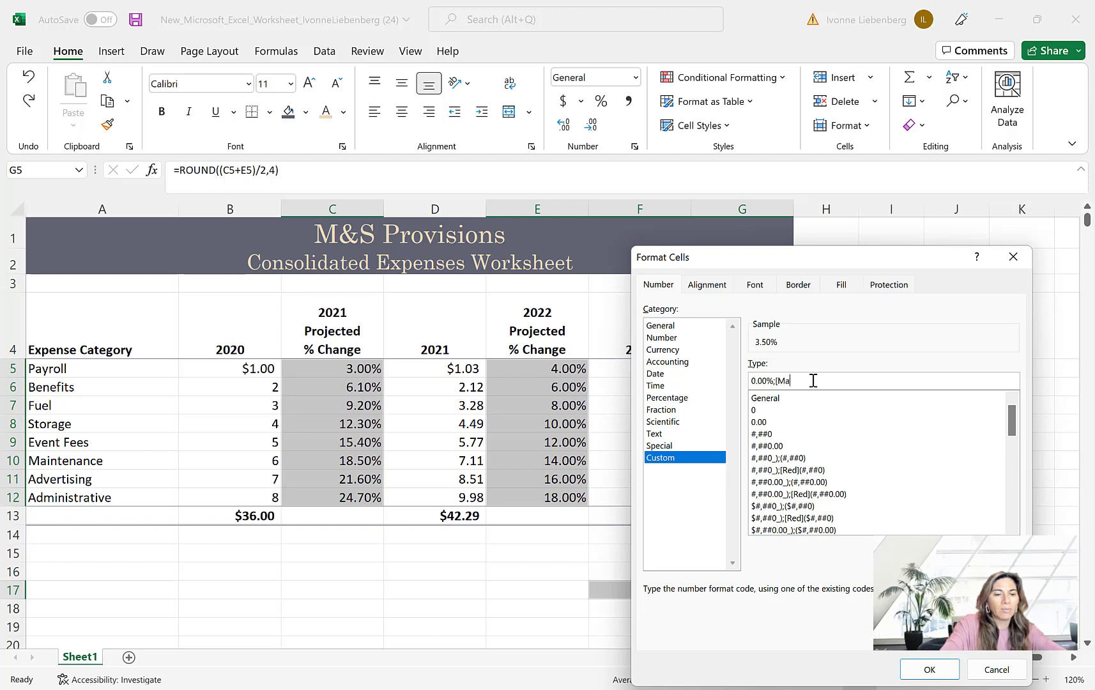
pyautogui.write('genta]')
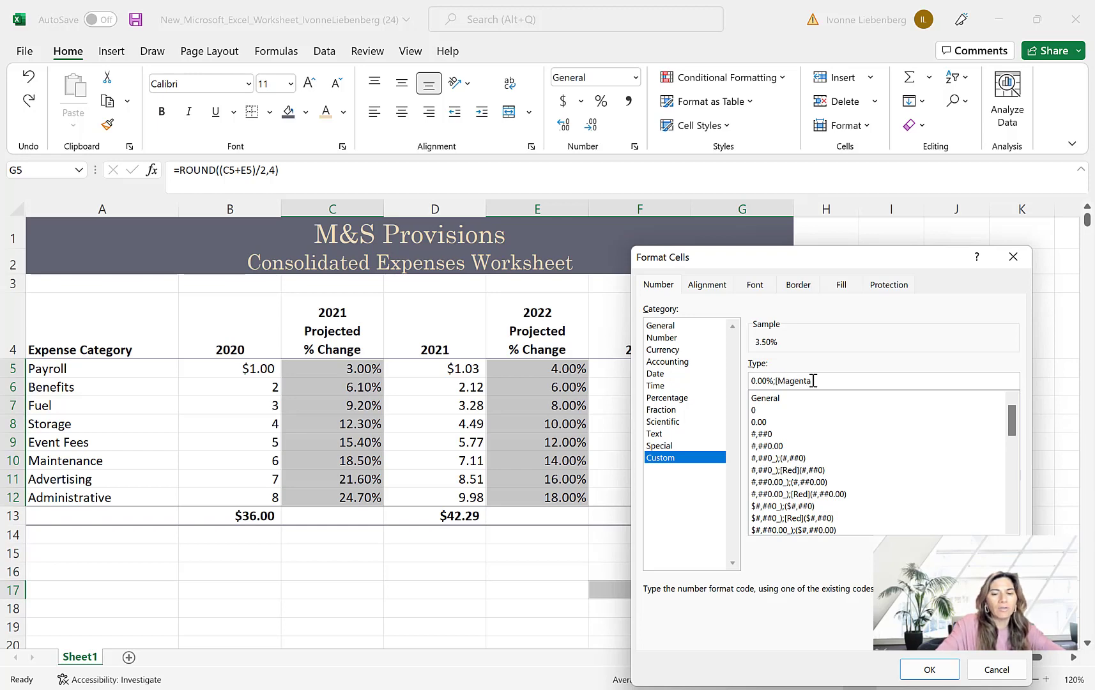
pyautogui.write('(')
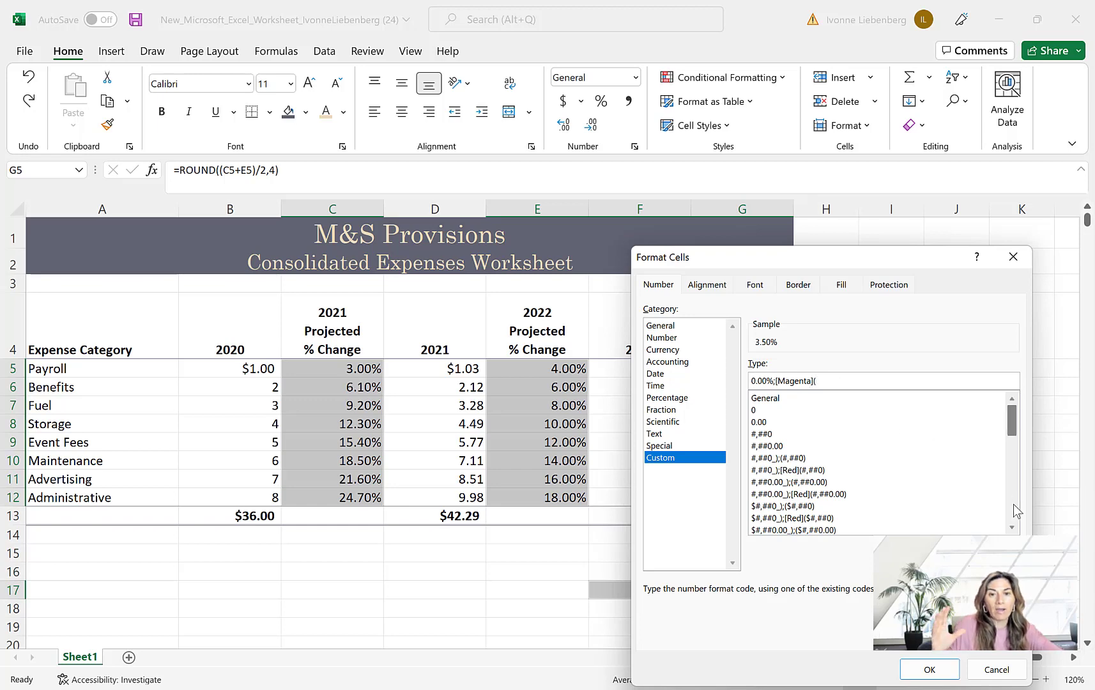
pyautogui.write('0.00')
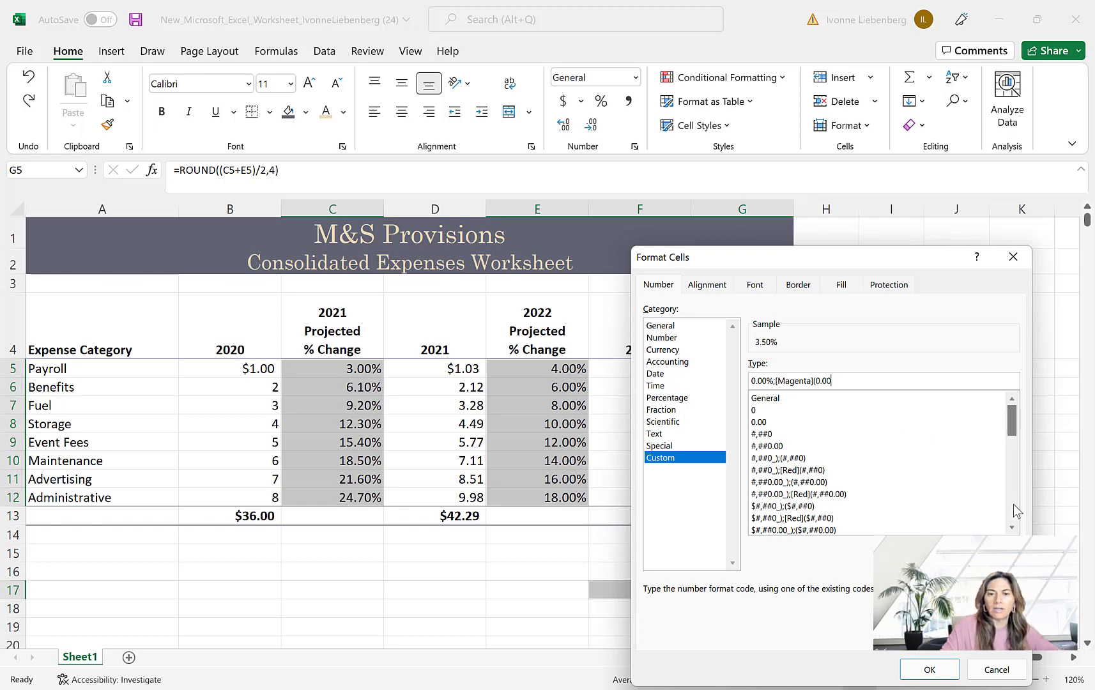
pyautogui.write('%0')
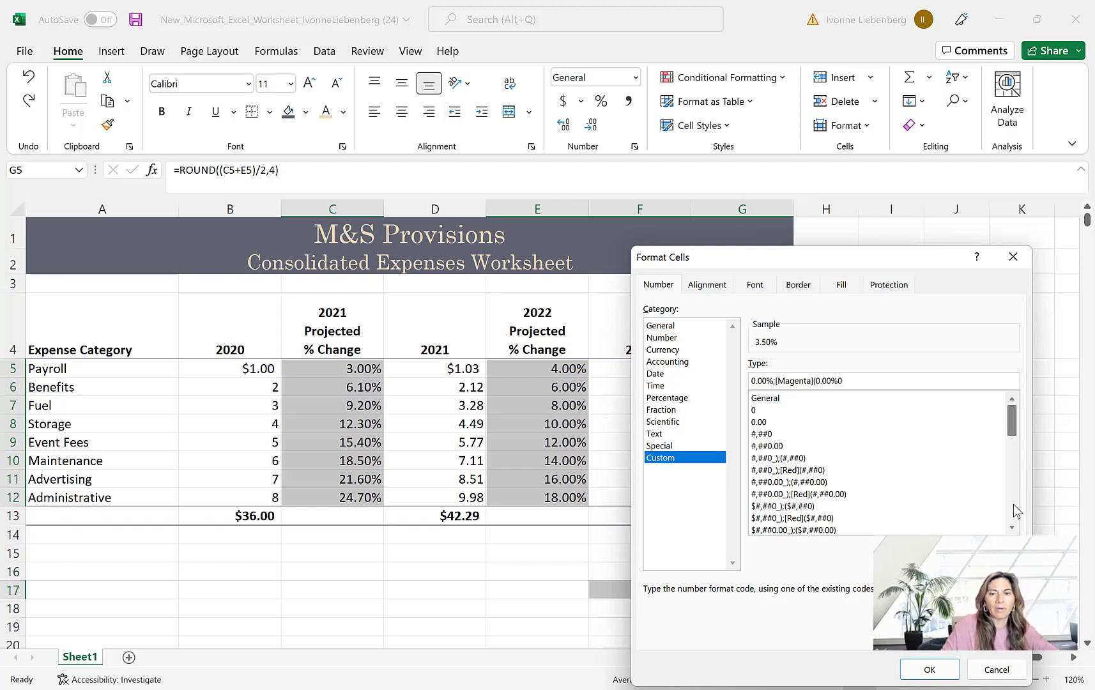
pyautogui.press('BackSpace')
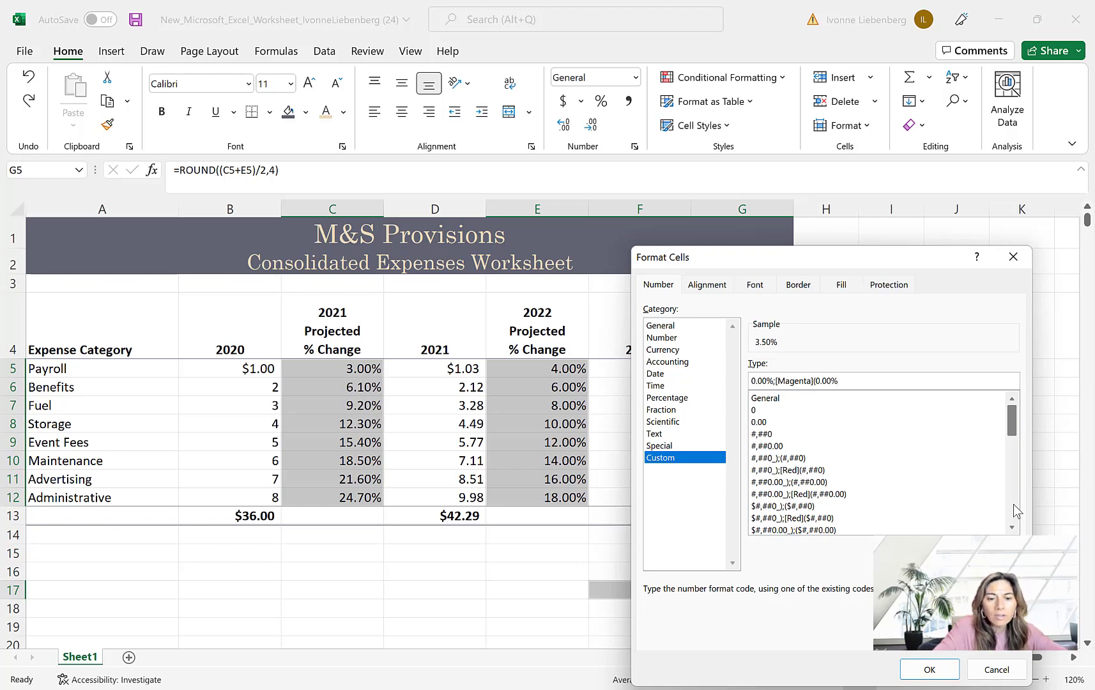
pyautogui.write(')')
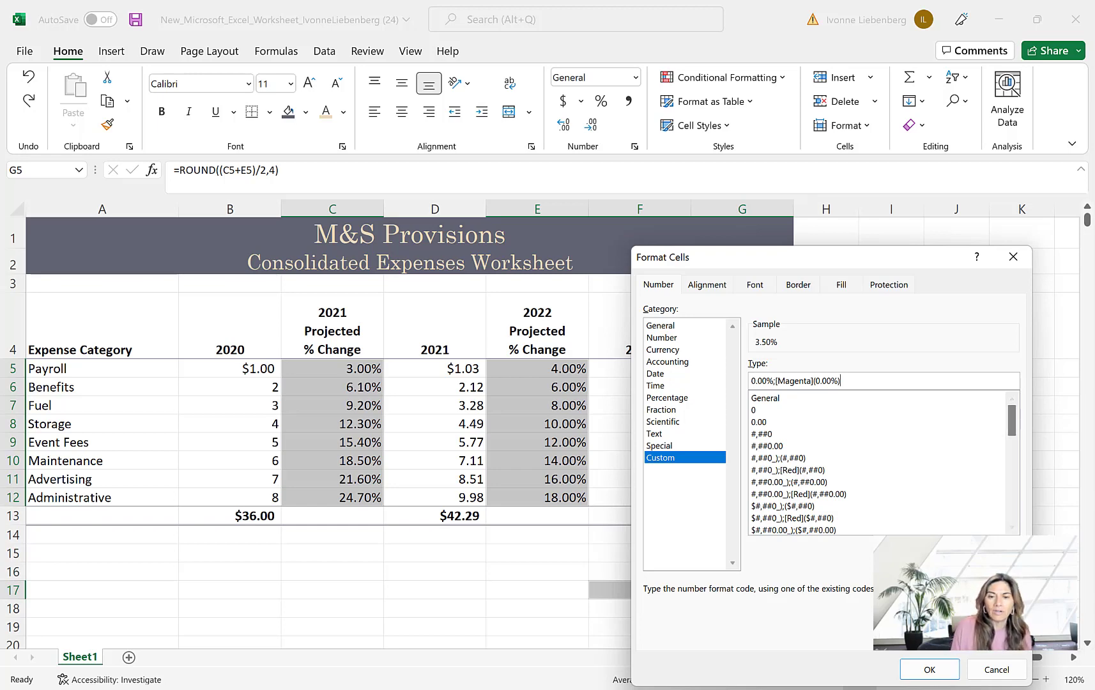
pyautogui.click(929, 669)
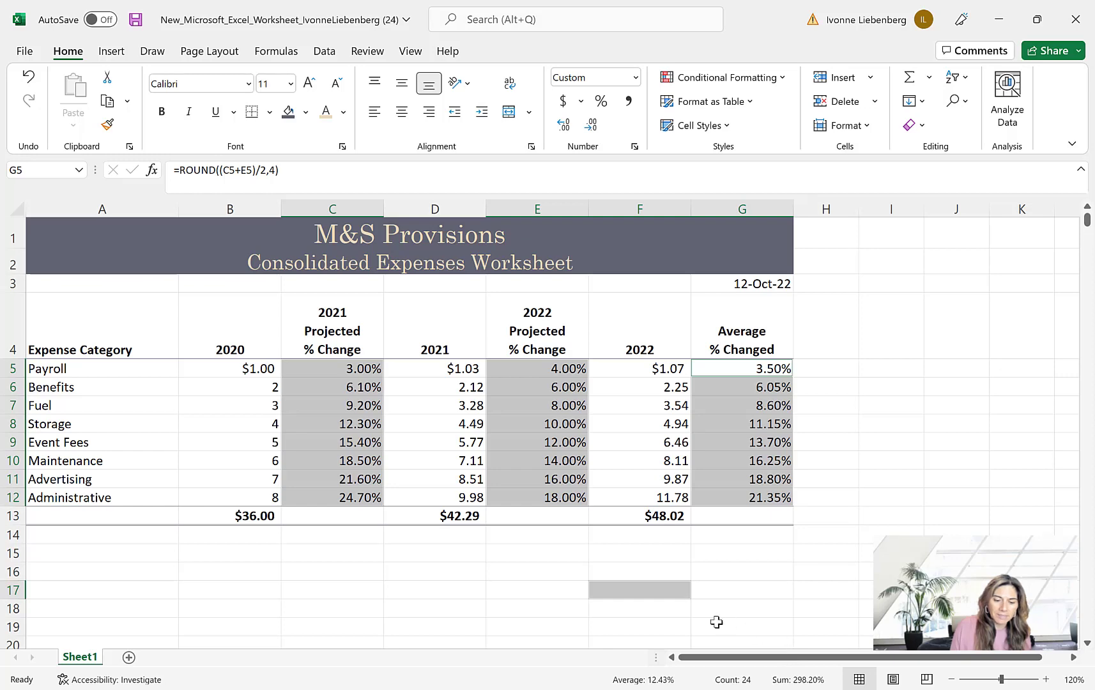
pyautogui.click(291, 567)
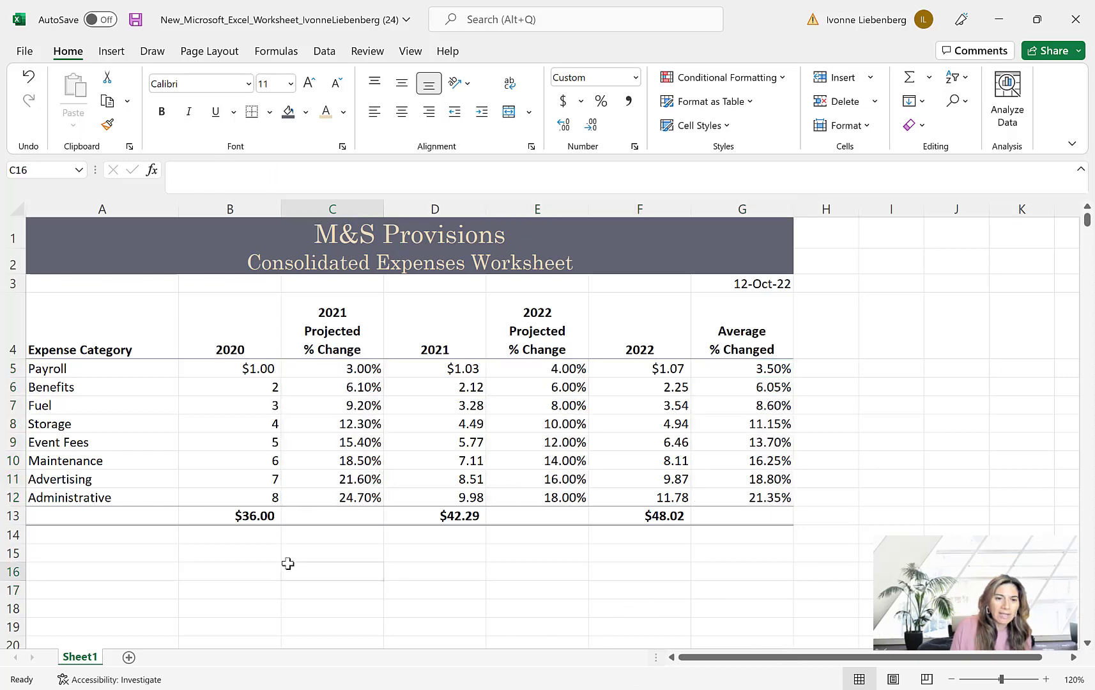
# - Apply the Comma Style number format to B6:B12, D6:D12 and F6:F12
pyautogui.click(258, 387)
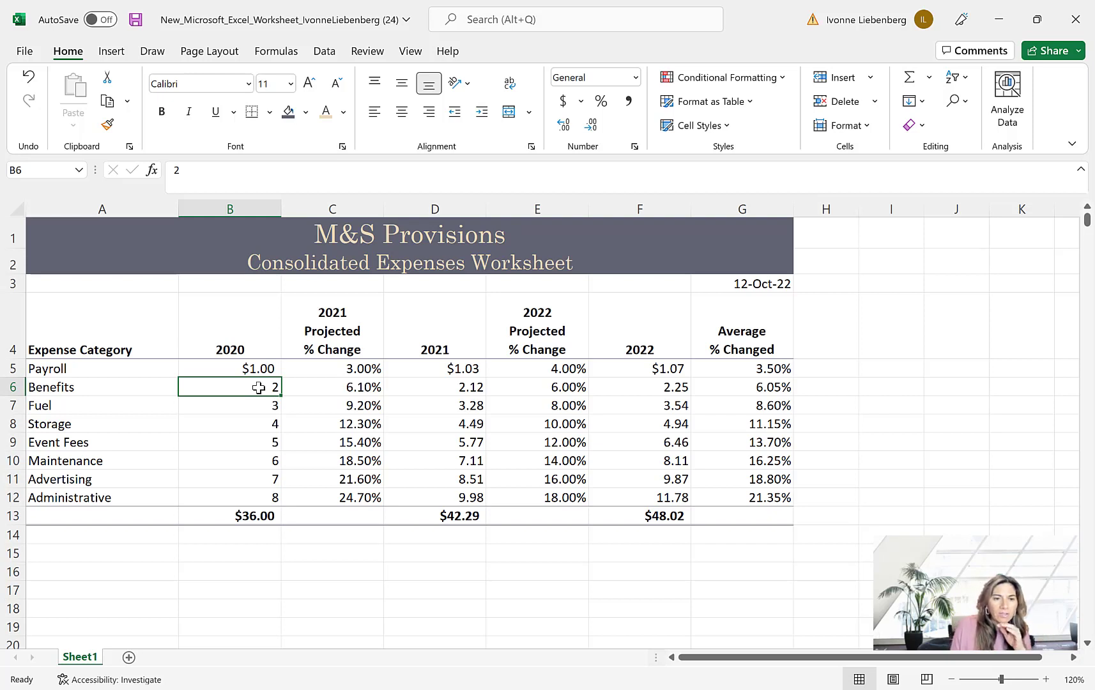
pyautogui.moveTo(258, 388); pyautogui.dragTo(252, 498)
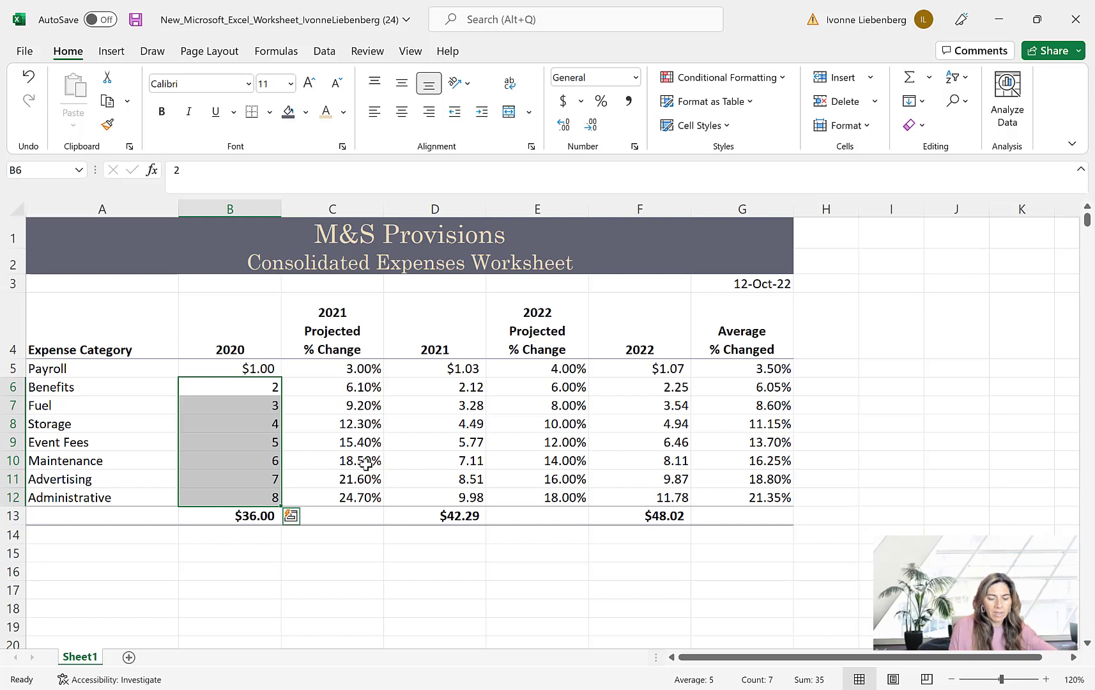
pyautogui.keyDown('ctrl'); pyautogui.moveTo(471, 386); pyautogui.dragTo(471, 492); pyautogui.keyUp('ctrl')
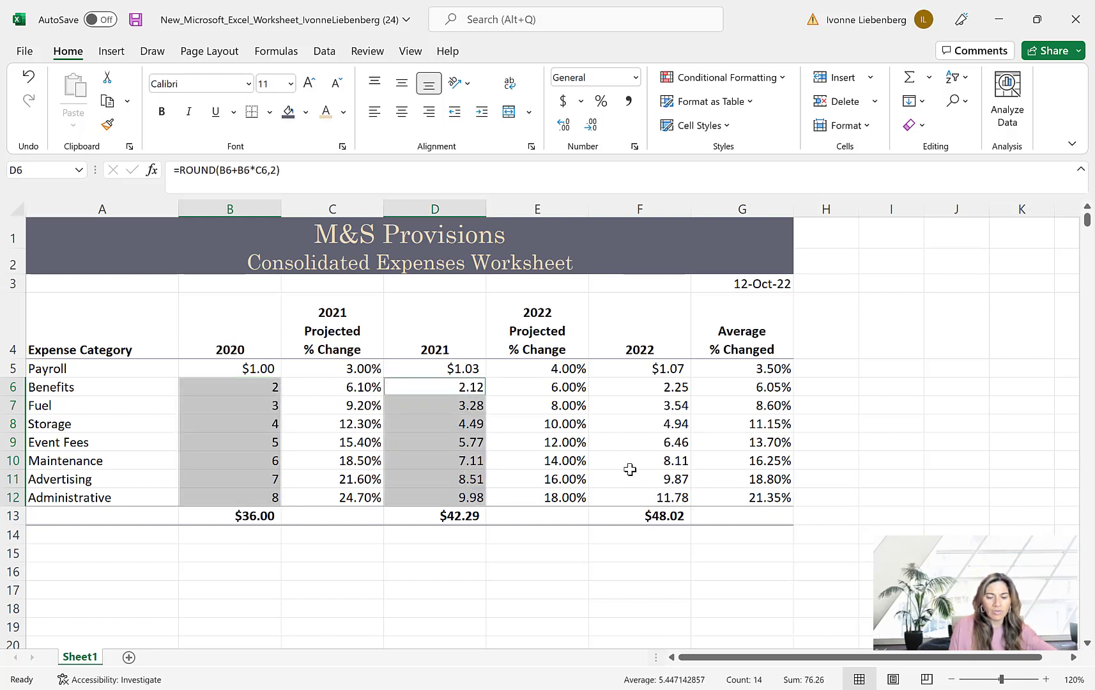
pyautogui.keyDown('ctrl'); pyautogui.moveTo(669, 386); pyautogui.dragTo(668, 490); pyautogui.keyUp('ctrl')
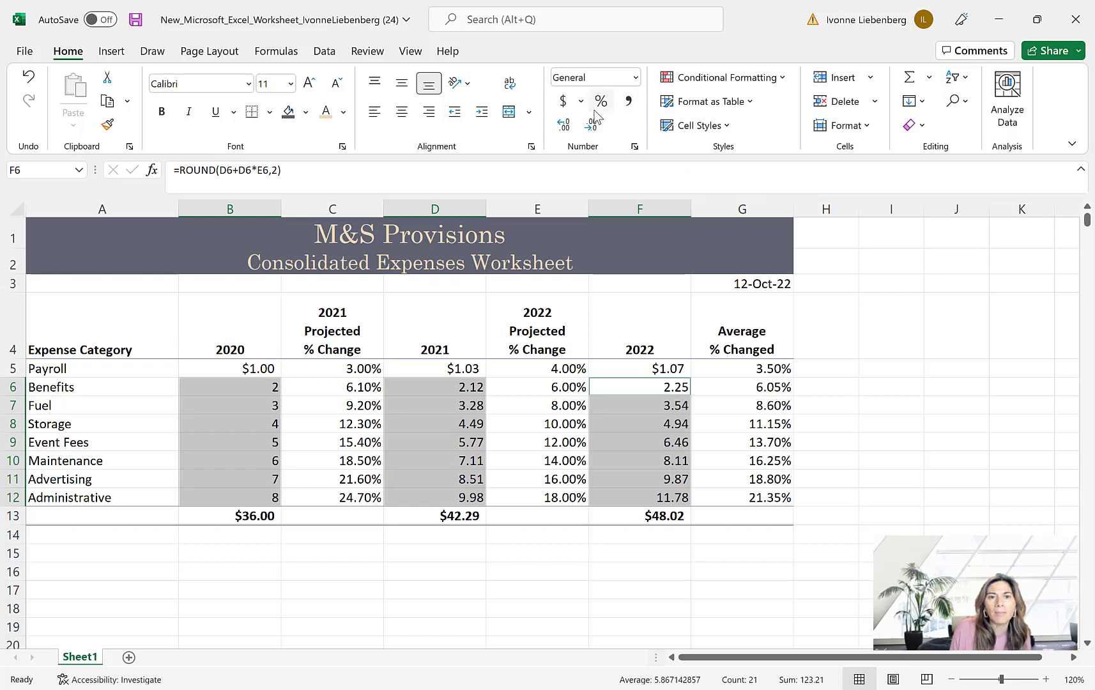
pyautogui.click(629, 102)
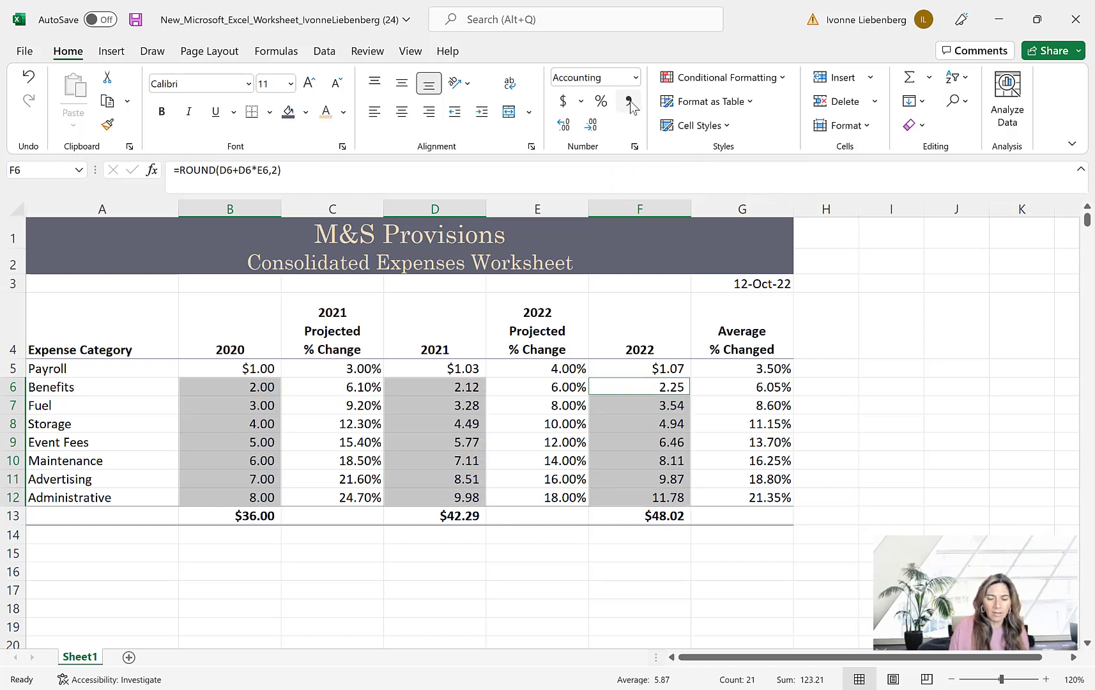
pyautogui.click(347, 560)
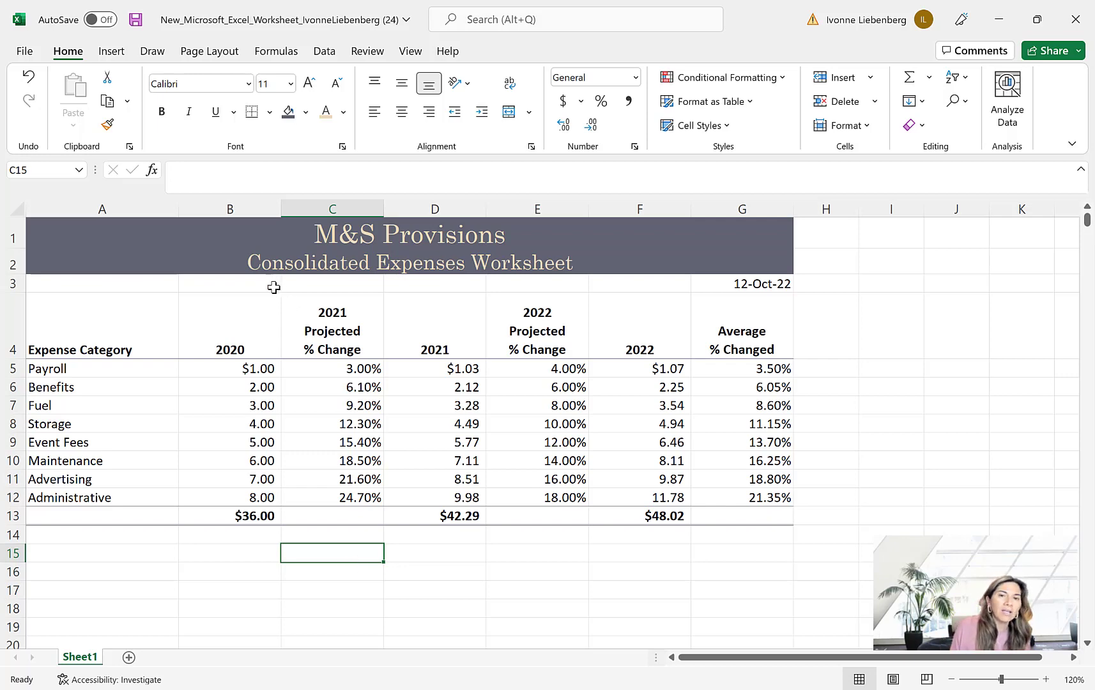
# - Start a new custom cell style and name it 4-Digit Year
pyautogui.click(725, 129)
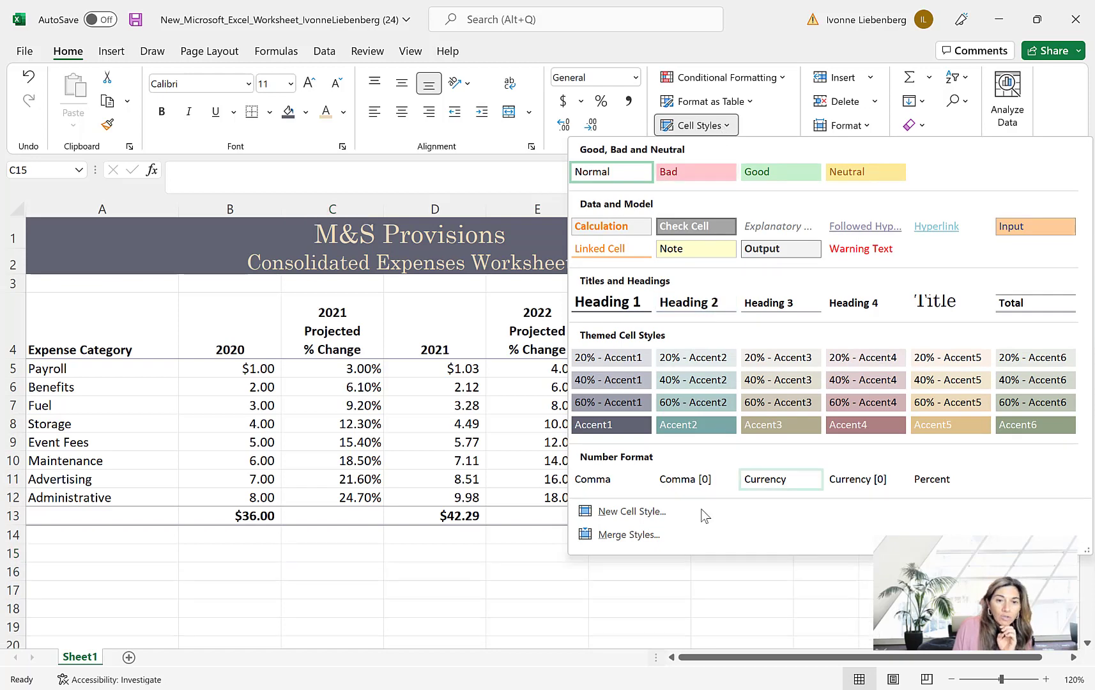
pyautogui.click(653, 515)
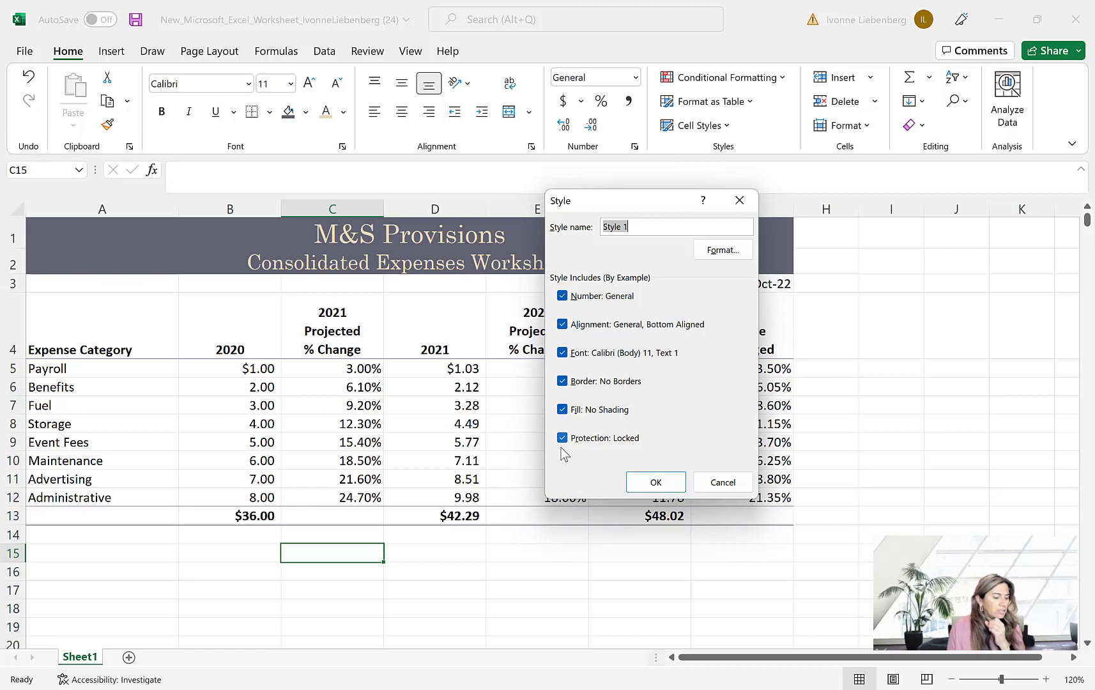
pyautogui.write('4')
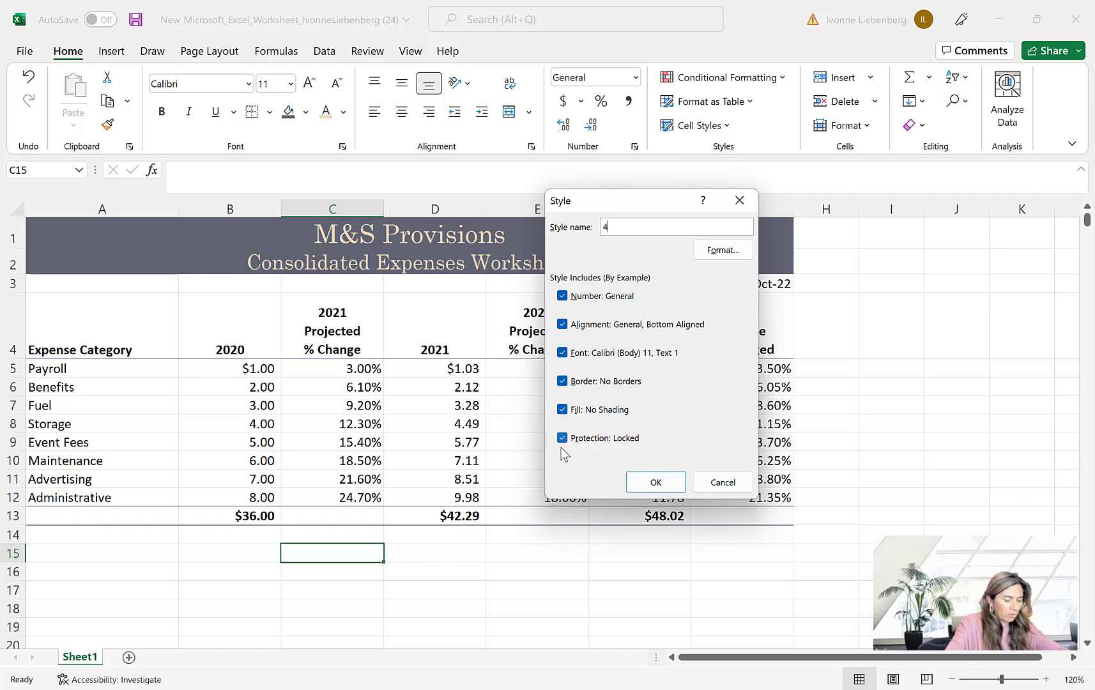
pyautogui.write('-Digit')
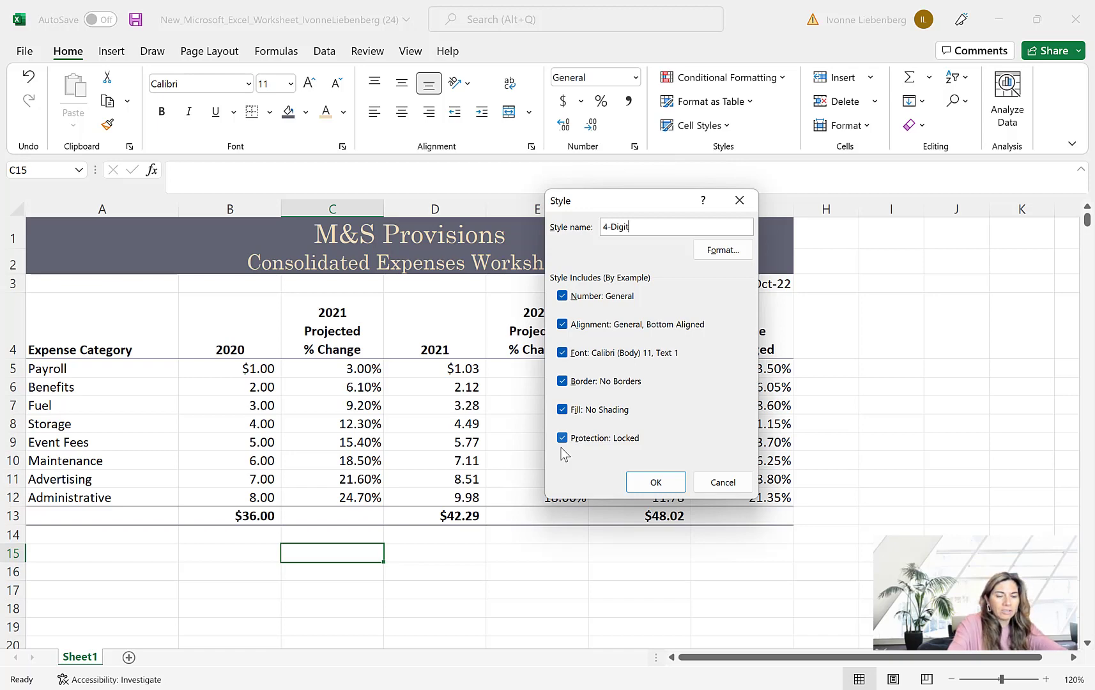
pyautogui.write(' Year')
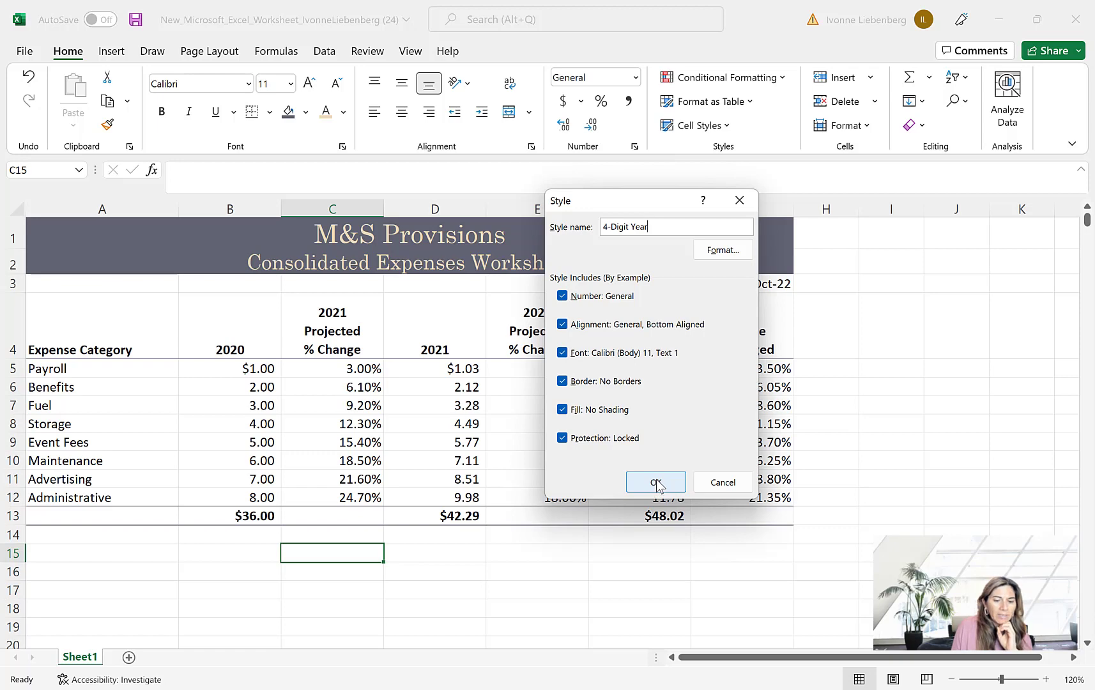
# - Set the 4-Digit Year style's number format to the date type 14-Mar-2012
pyautogui.click(722, 253)
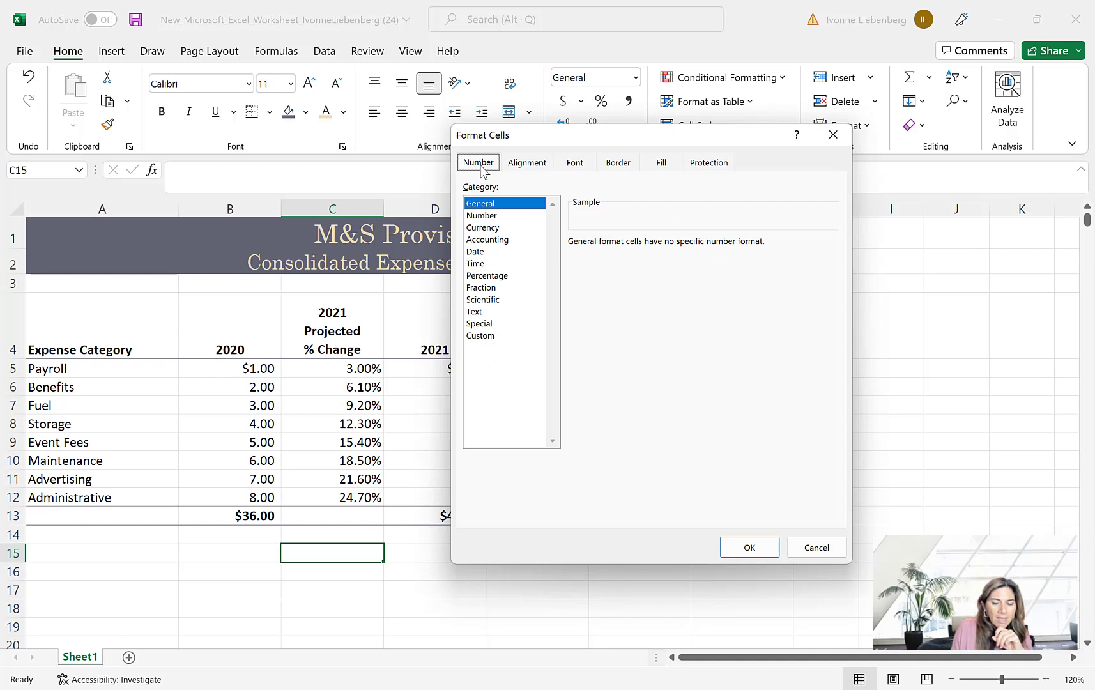
pyautogui.click(479, 251)
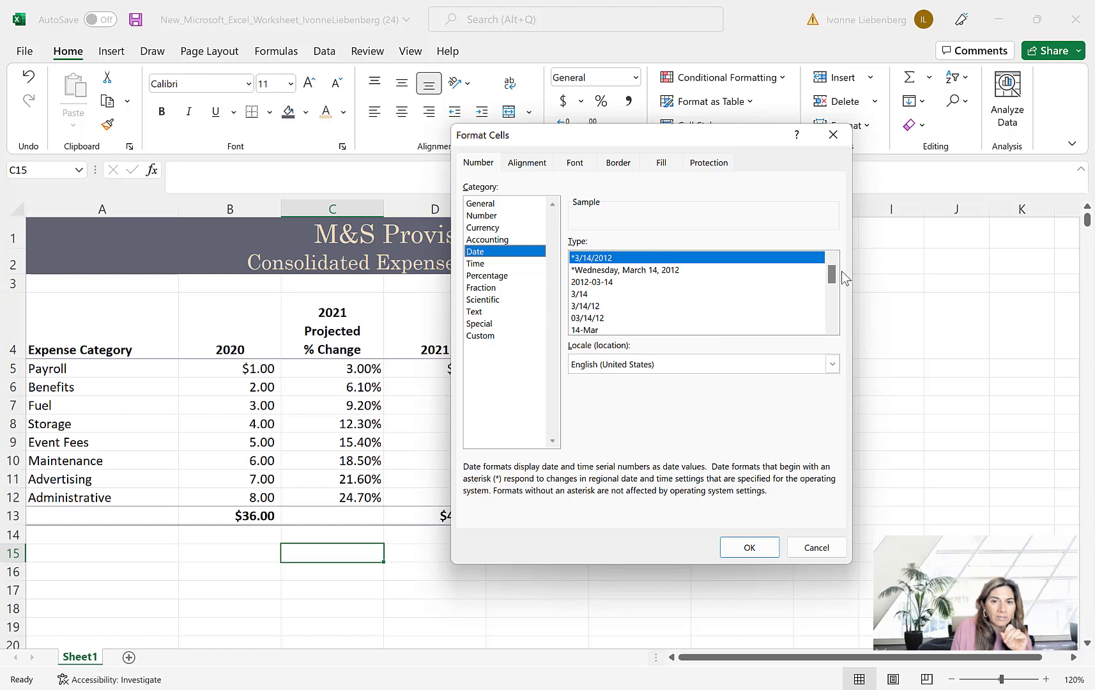
pyautogui.scroll(-1, 834, 285)
pyautogui.scroll(-3, 834, 285)
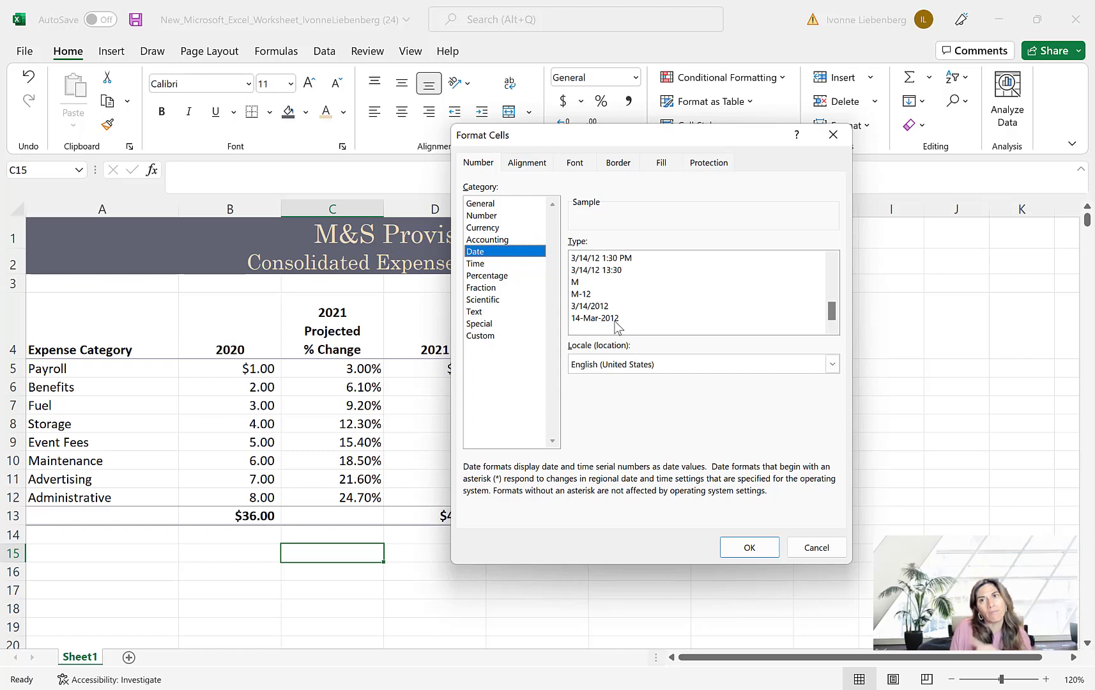
pyautogui.click(616, 319)
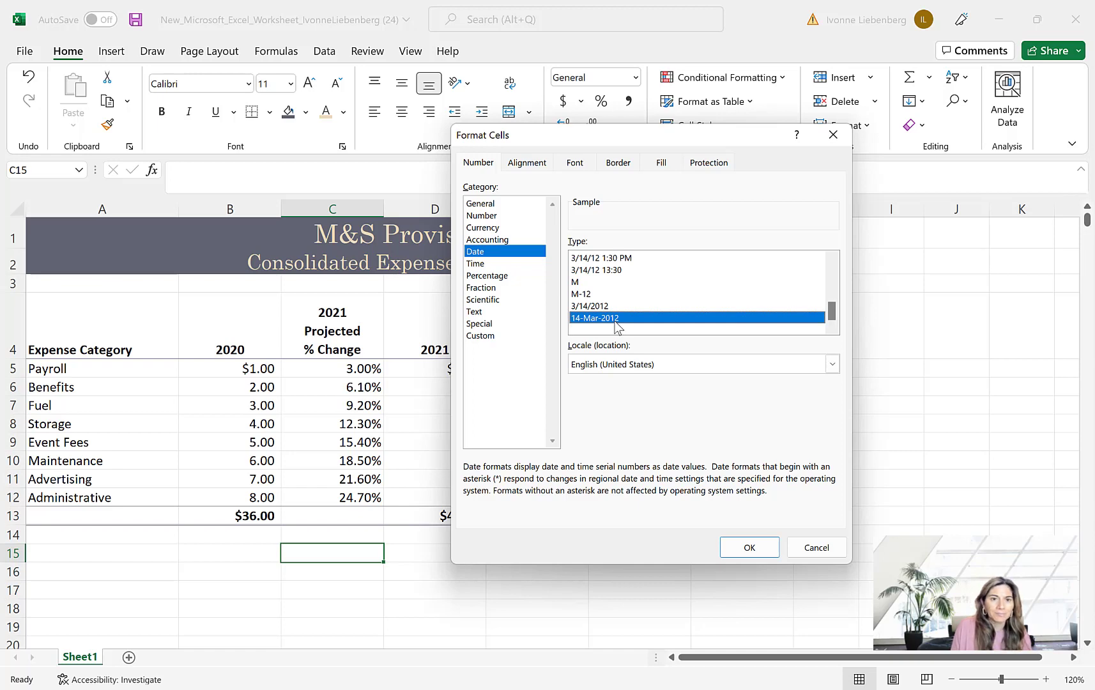
pyautogui.click(749, 547)
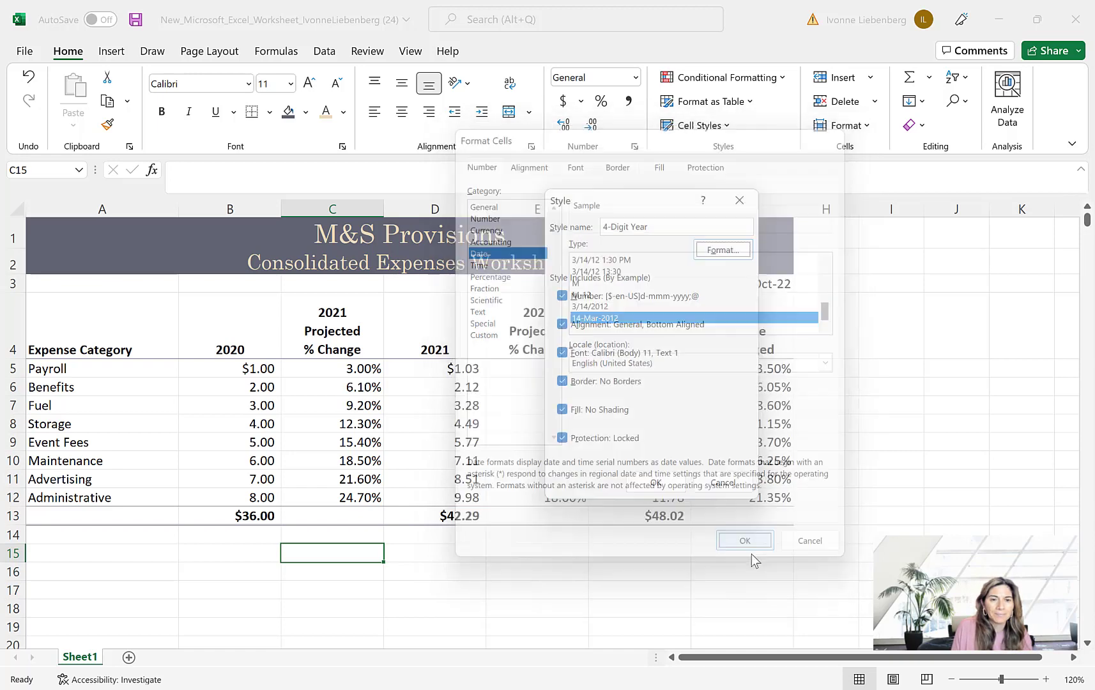
# - Set the horizontal text alignment of the 4-Digit Year style to Center
pyautogui.click(724, 251)
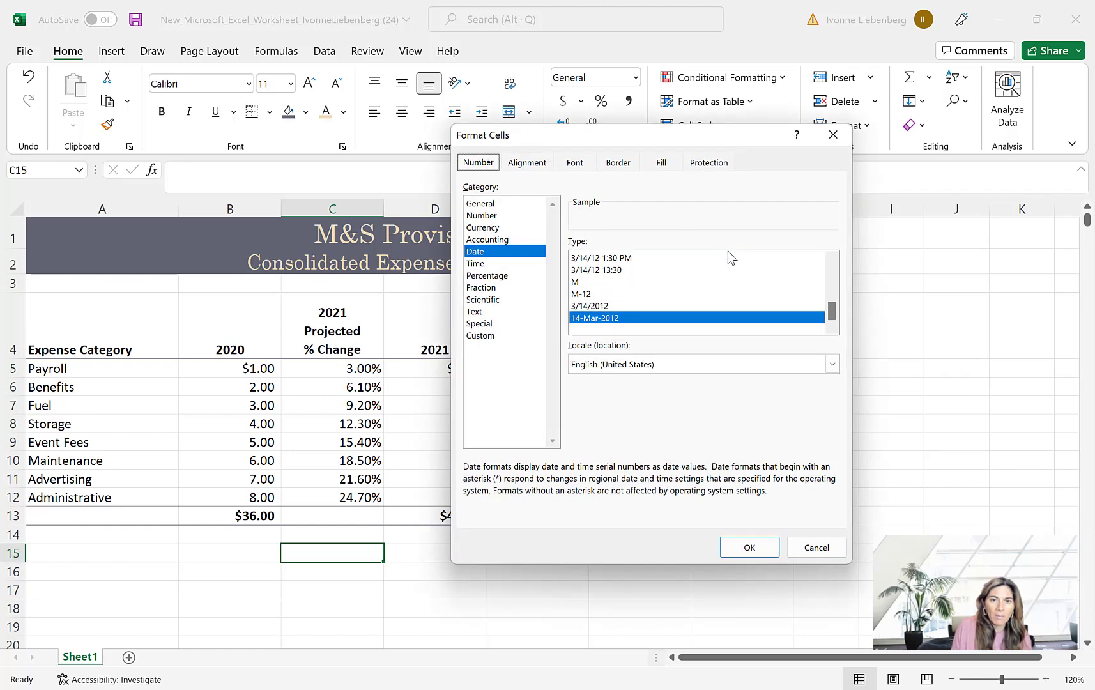
pyautogui.click(533, 167)
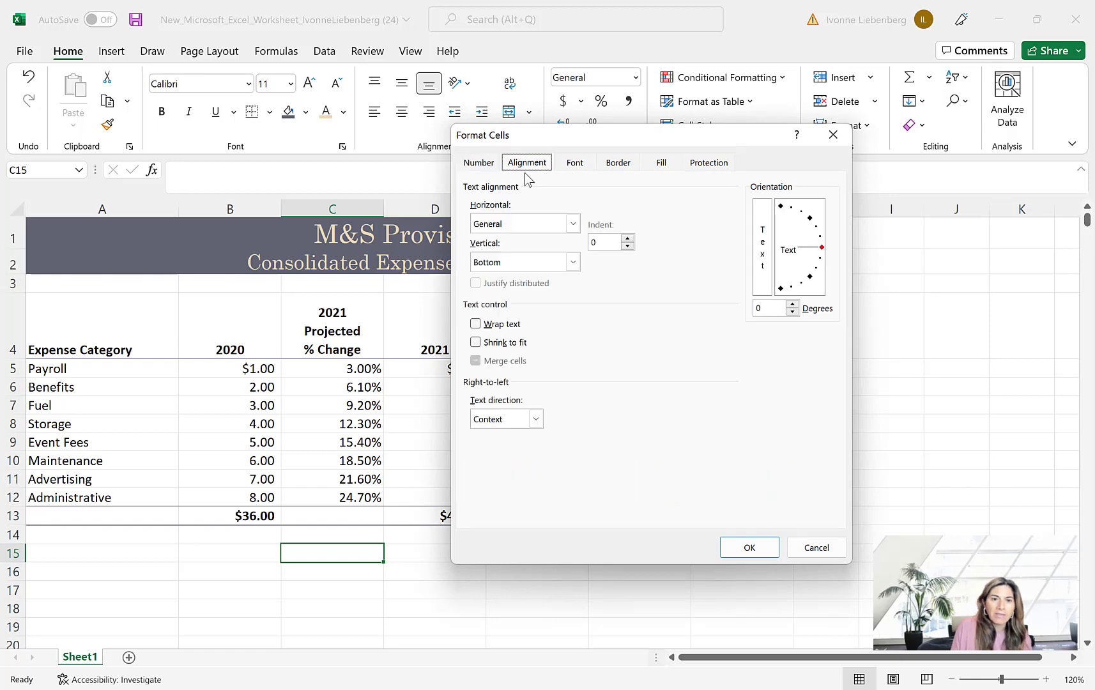
pyautogui.click(573, 224)
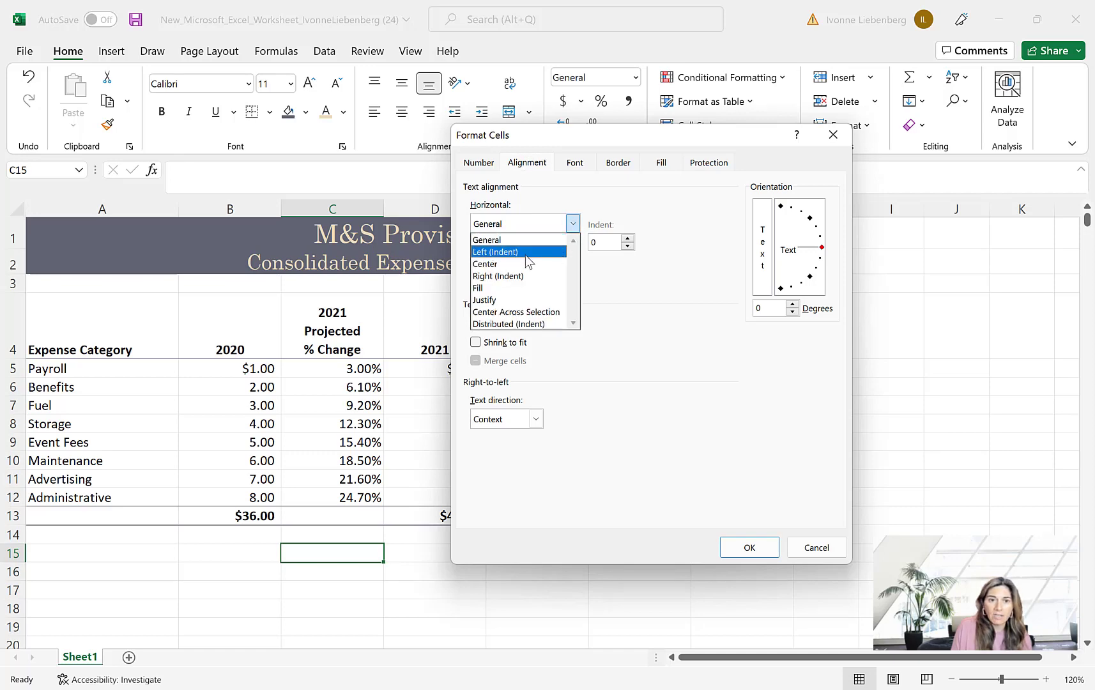
pyautogui.click(497, 266)
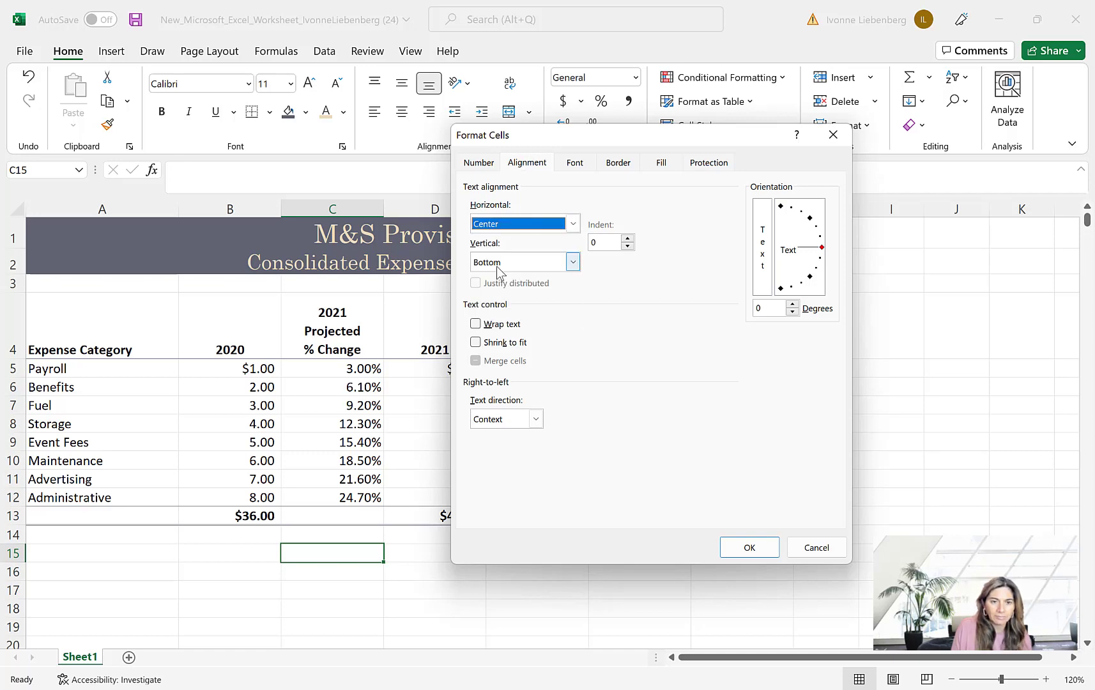
pyautogui.click(749, 548)
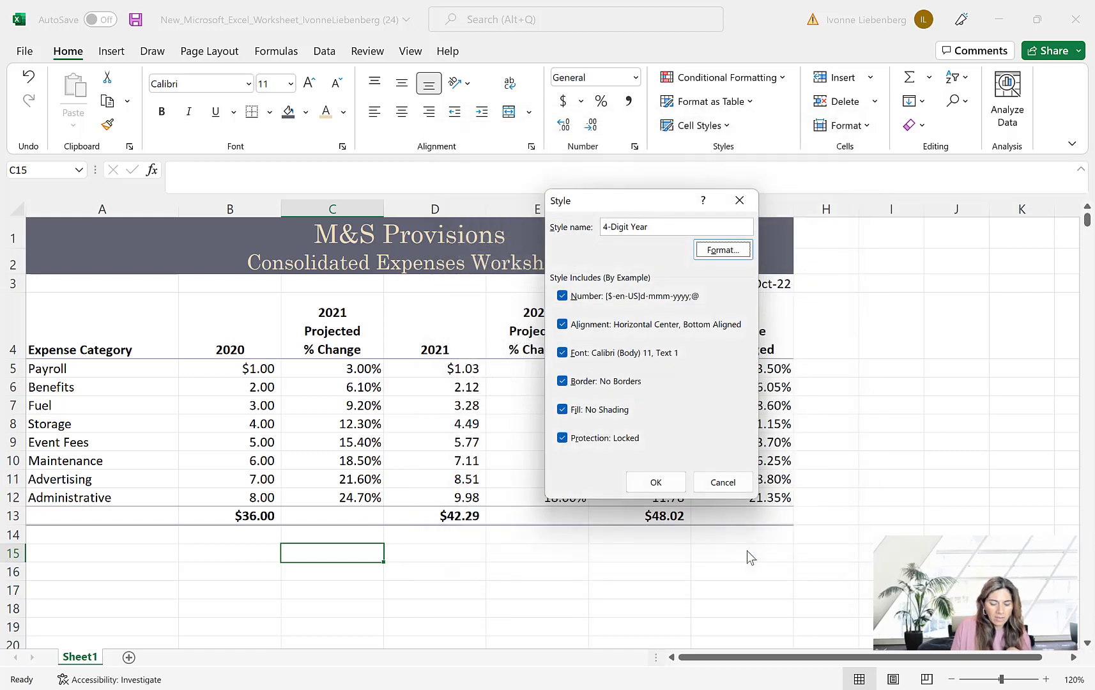
# - Set the font color of the 4-Digit Year style to the theme color Accent 6, Darker 50%
pyautogui.click(726, 256)
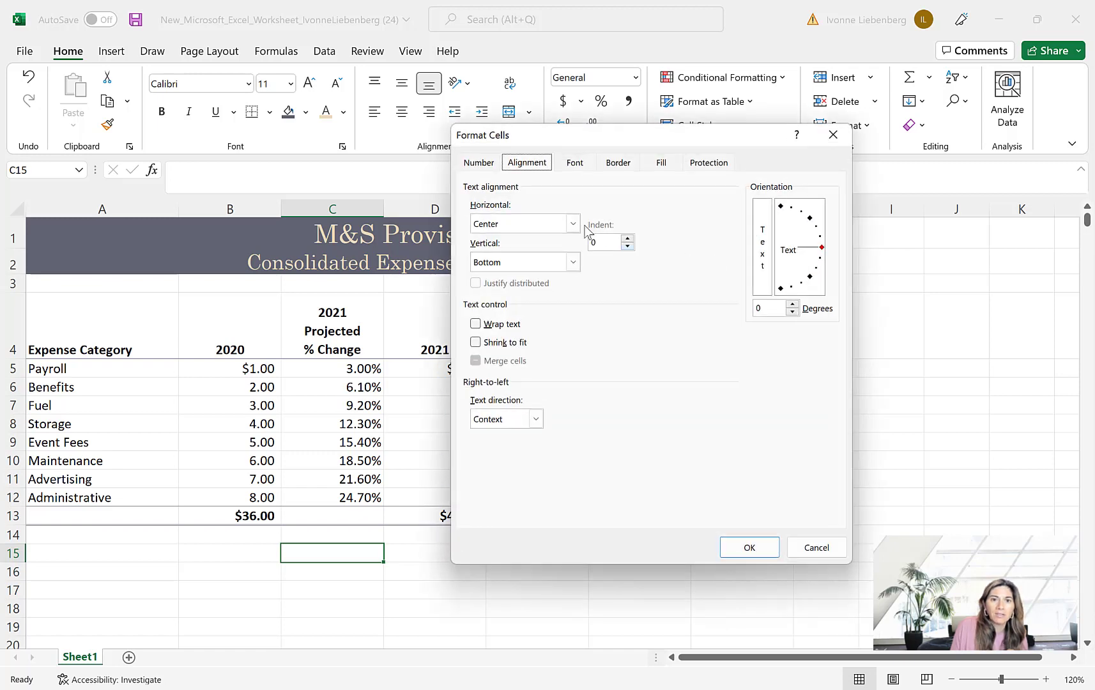
pyautogui.click(579, 164)
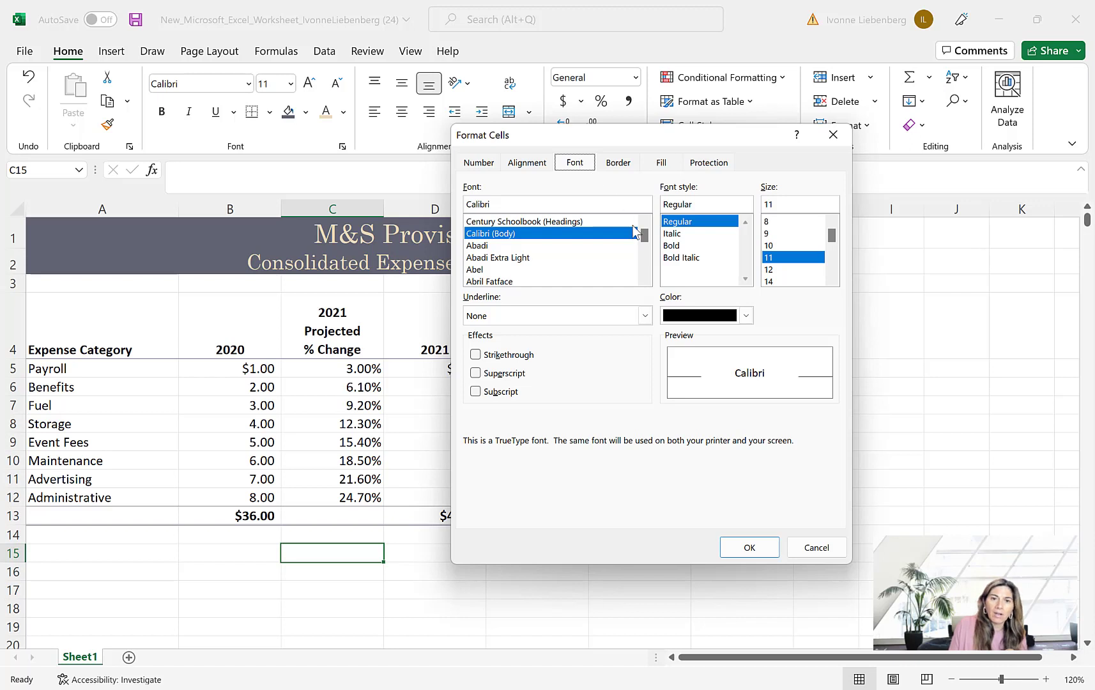
pyautogui.click(746, 315)
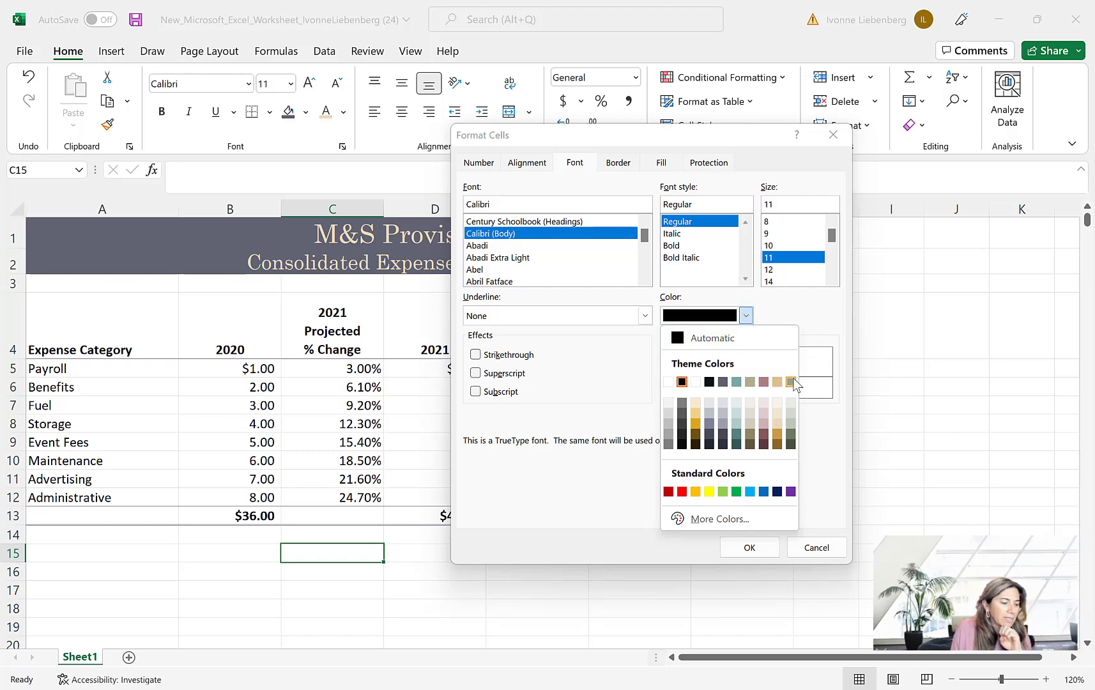
pyautogui.click(791, 445)
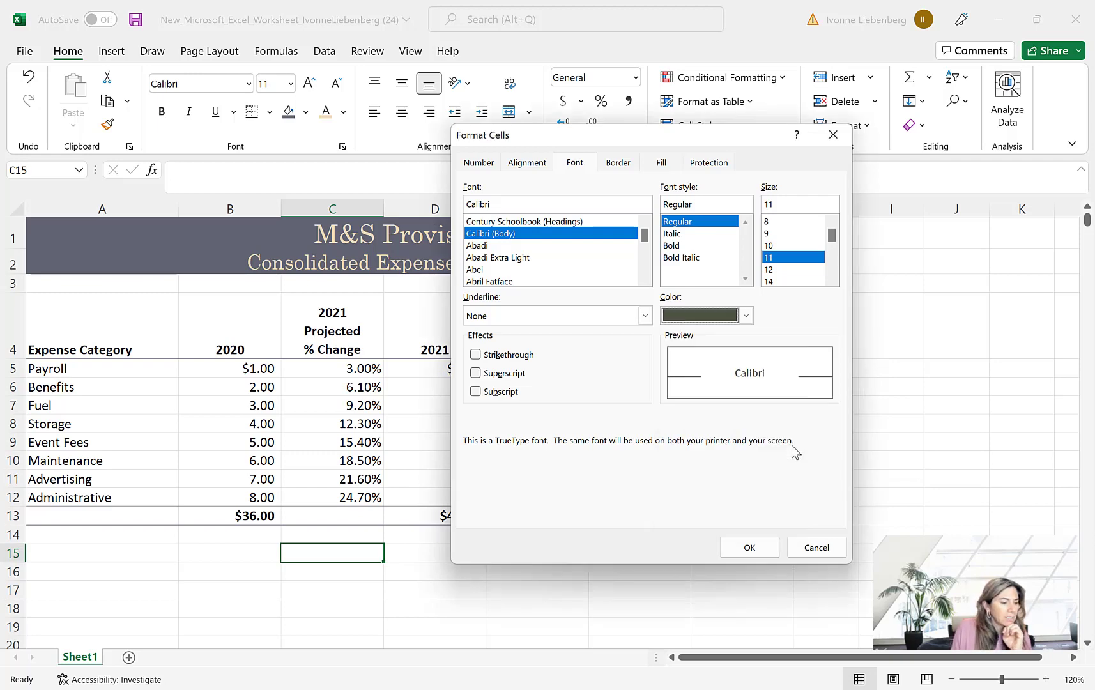
pyautogui.click(760, 553)
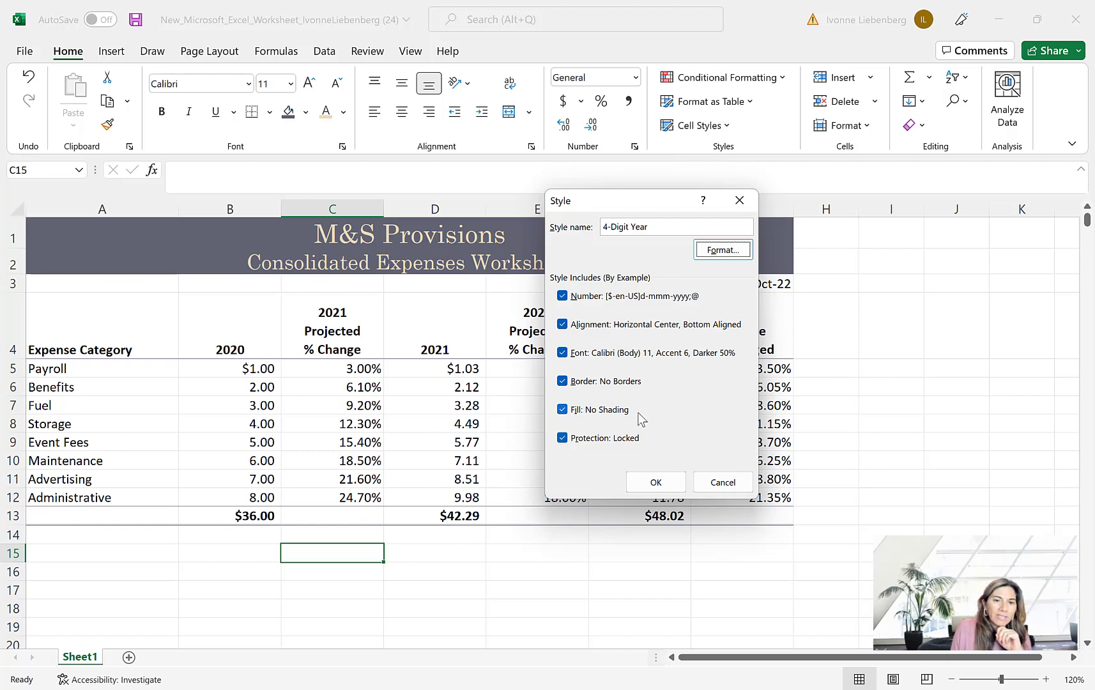
# - Exclude Border, Fill and Protection from the 4-Digit Year style and create the style
pyautogui.click(562, 382)
pyautogui.click(562, 409)
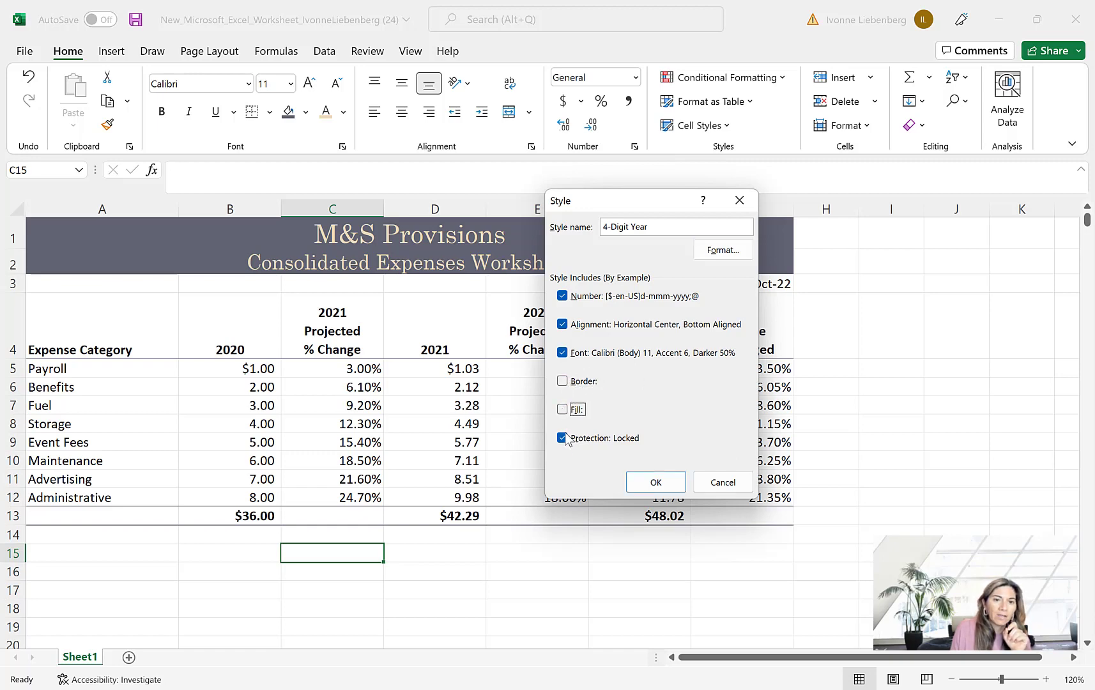
pyautogui.click(562, 438)
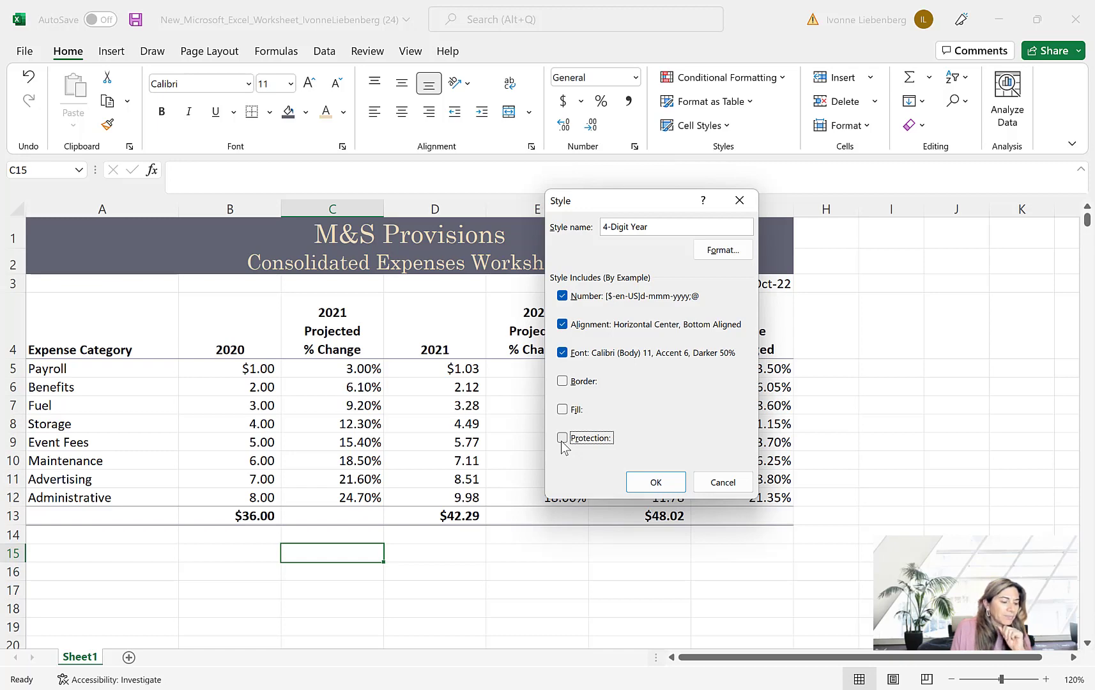
pyautogui.click(667, 480)
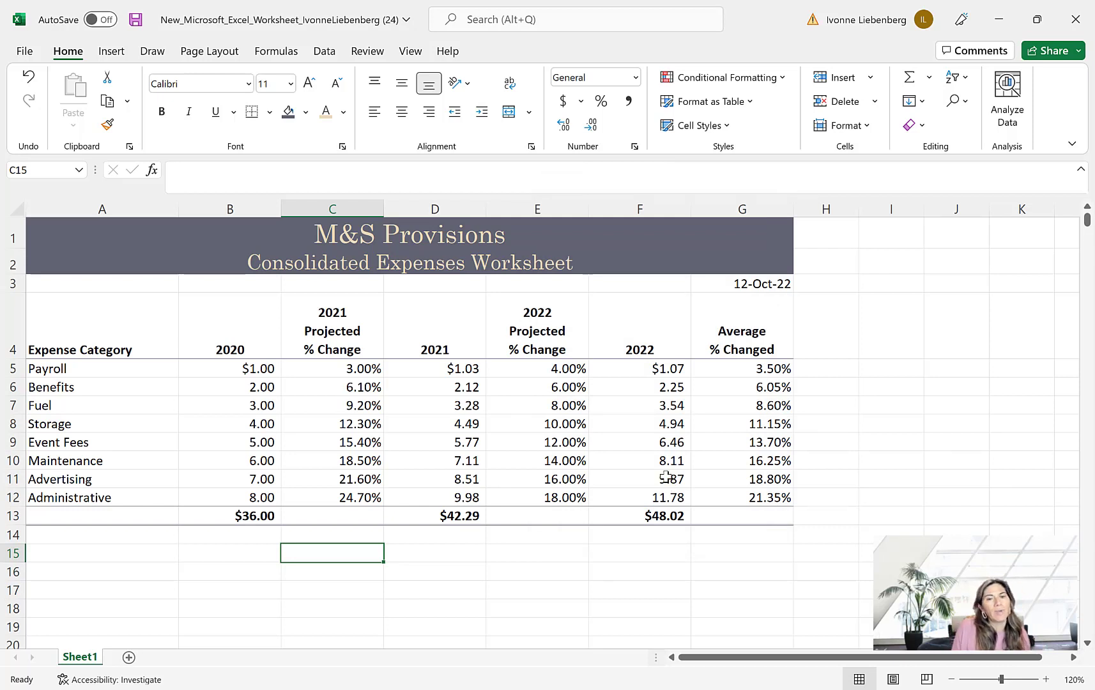
# - Apply the custom 4-Digit Year cell style to the date in G3
pyautogui.click(745, 286)
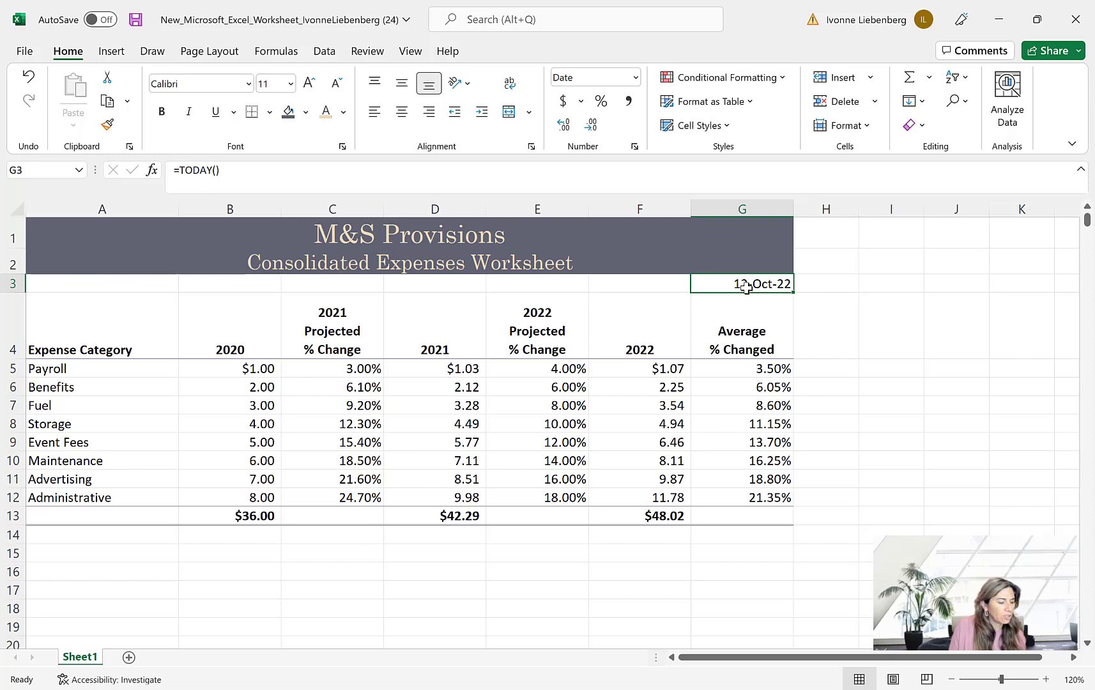
pyautogui.click(725, 126)
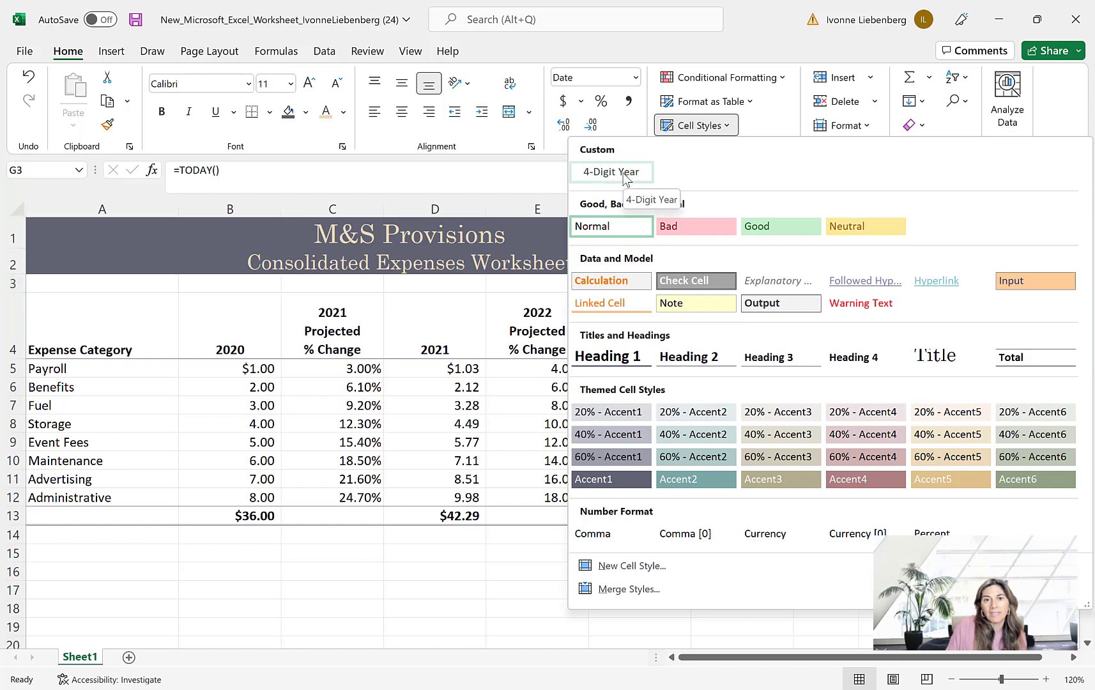
pyautogui.click(624, 172)
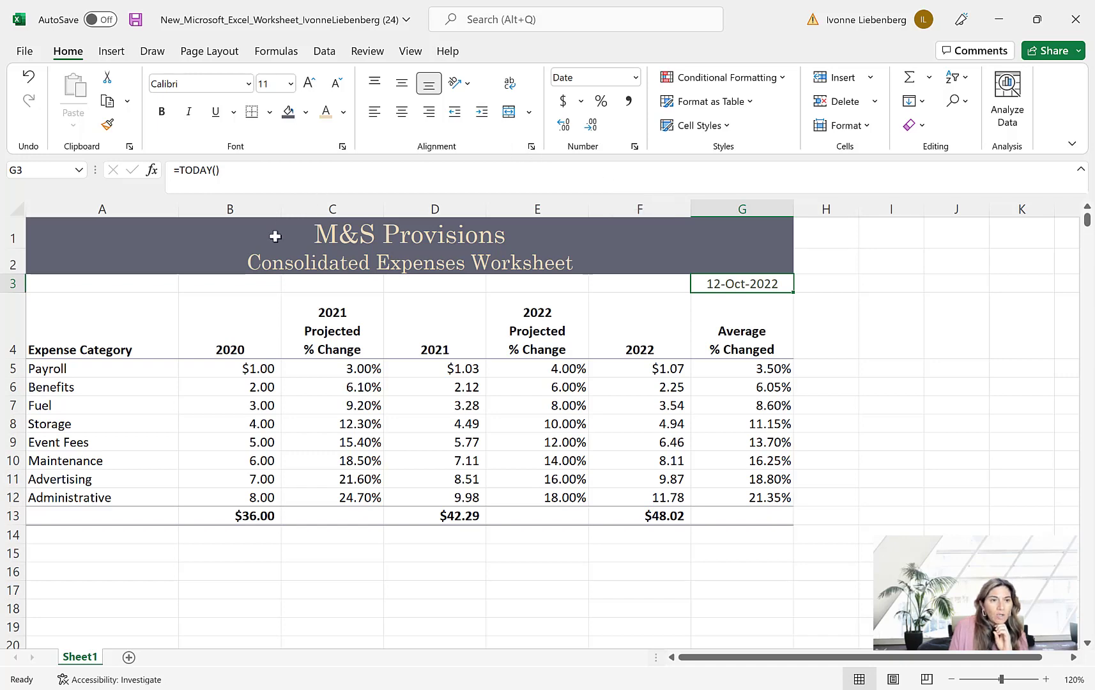
# - Spell-check the sheet from A2, continuing from the beginning of the sheet, and save the workbook
pyautogui.click(229, 258)
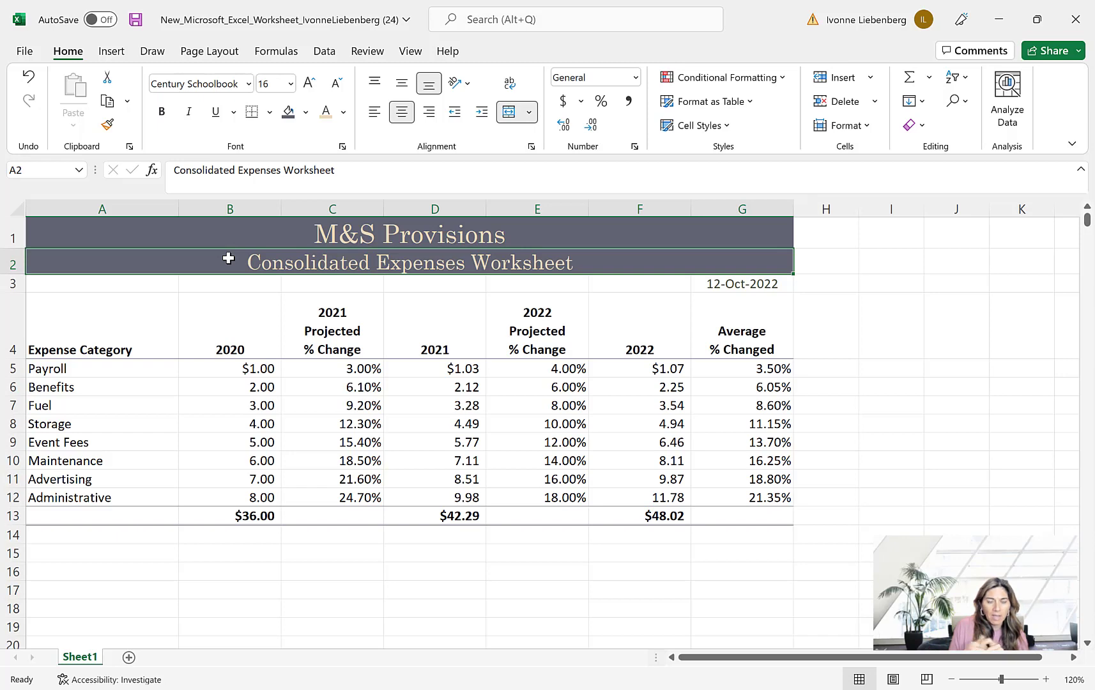
pyautogui.click(376, 56)
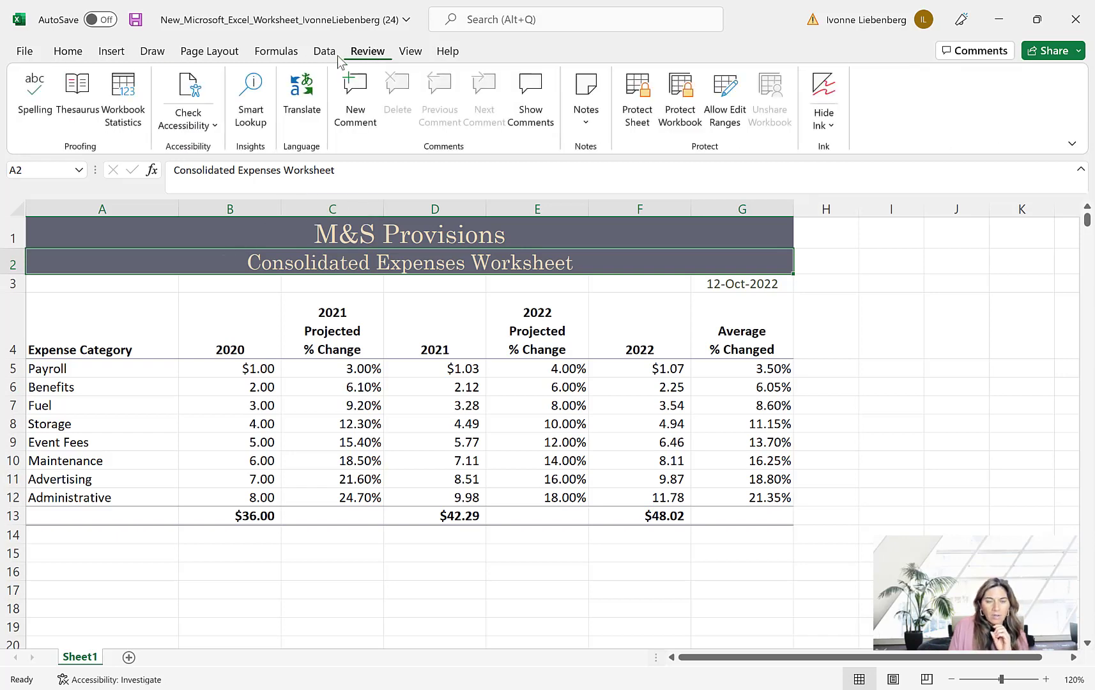
pyautogui.click(29, 115)
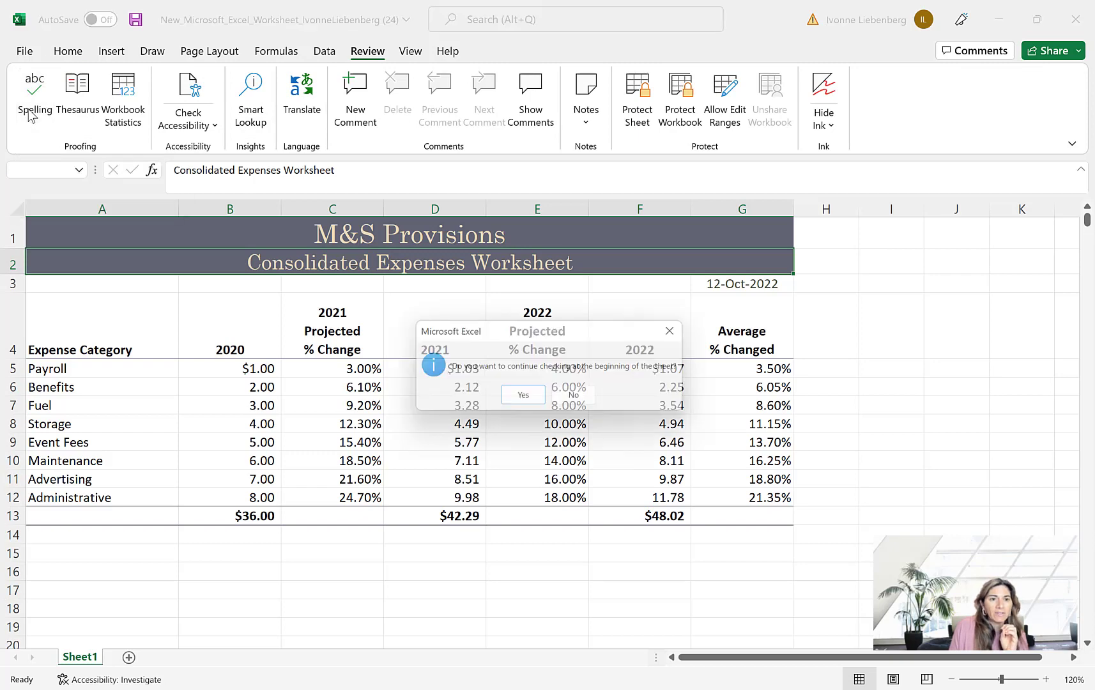
pyautogui.click(523, 398)
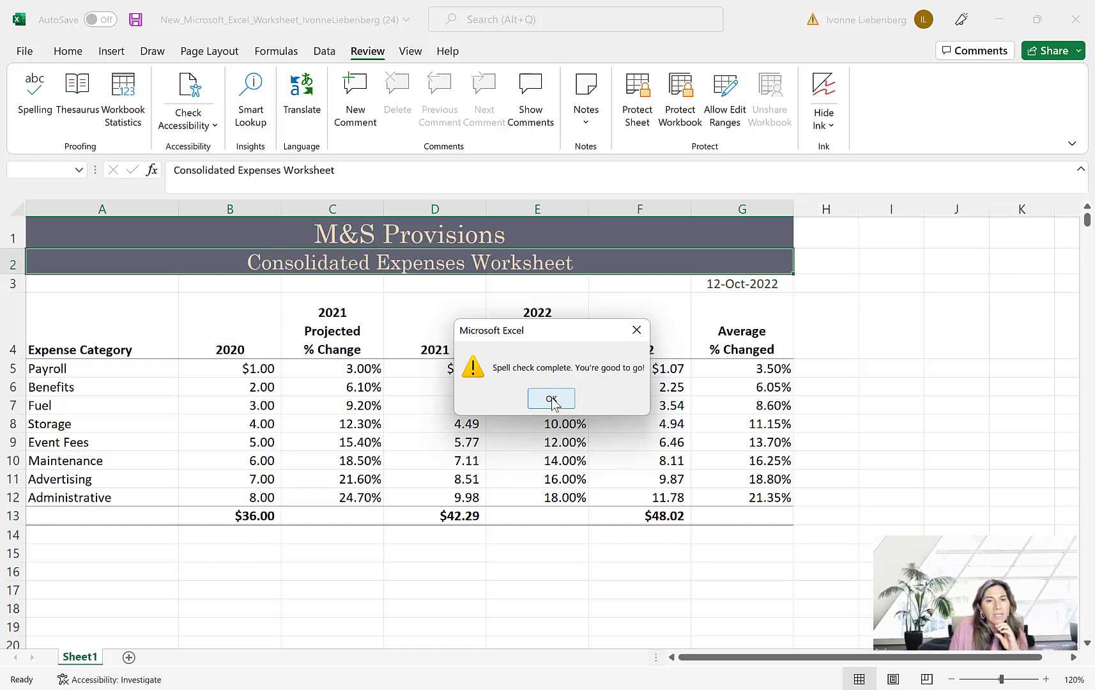
pyautogui.click(551, 398)
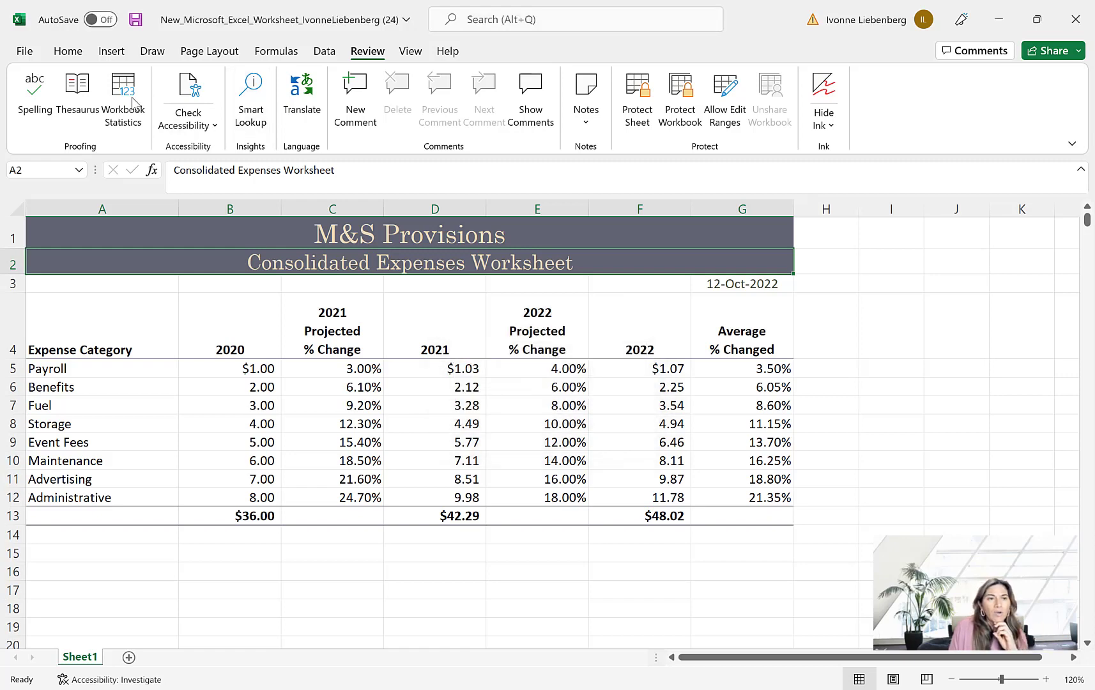
pyautogui.click(29, 55)
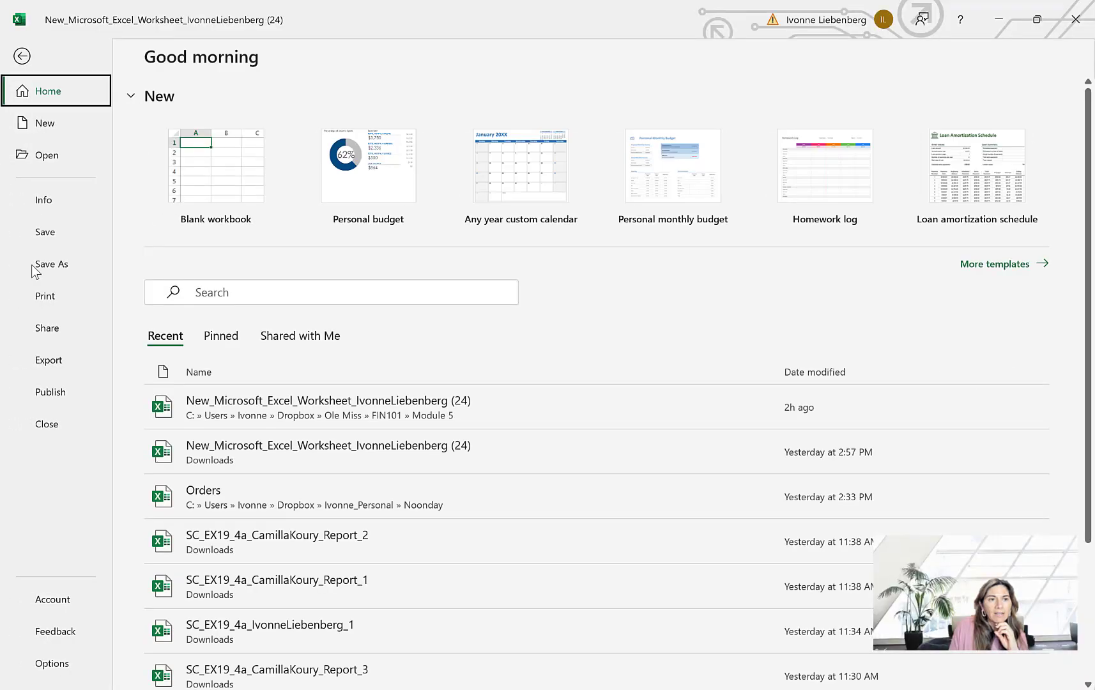
pyautogui.click(47, 233)
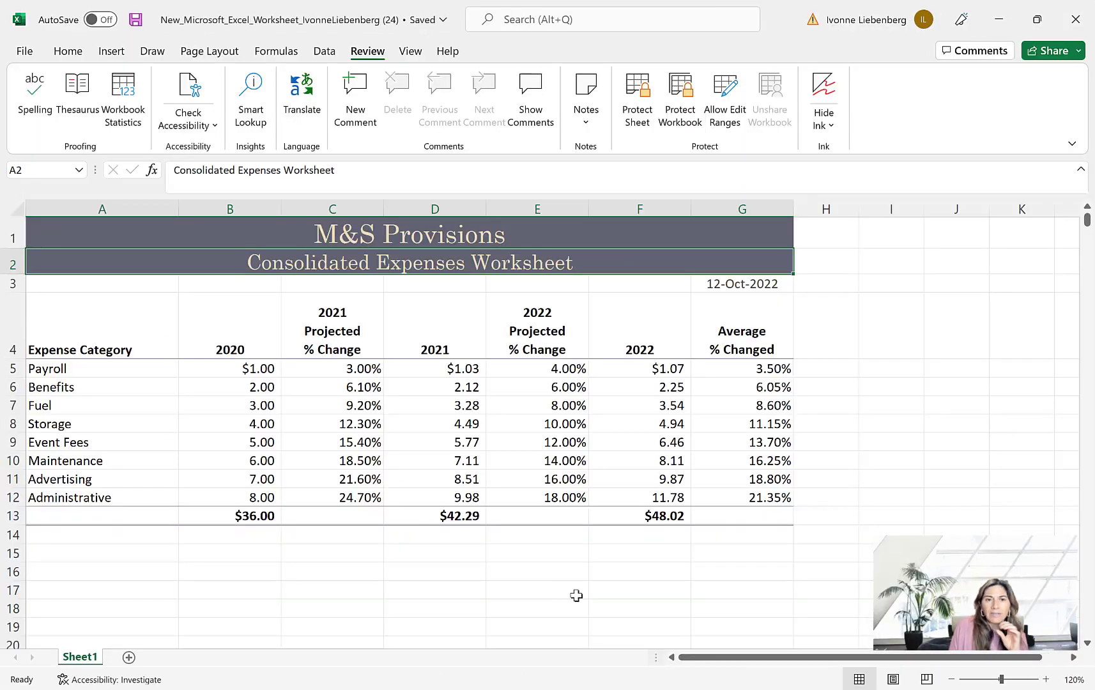